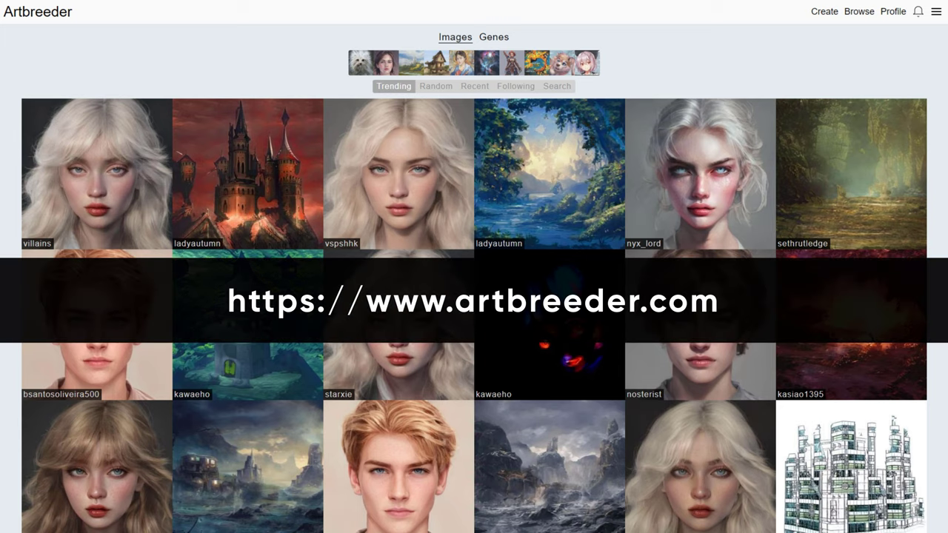
Browse the trending images, read the About page on Artbreeder's origins and technology, and return to the home page.
scroll(474, 296, "down", 5)
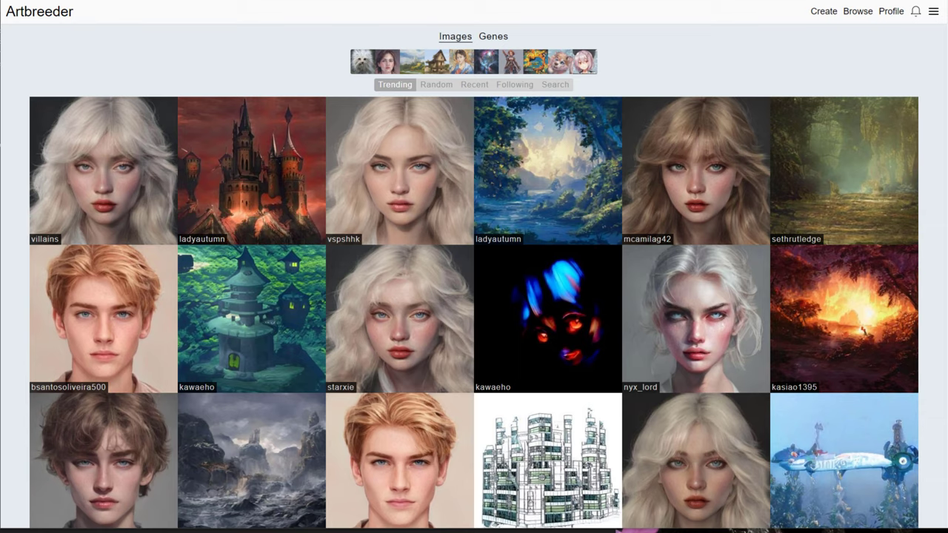
left_click(934, 11)
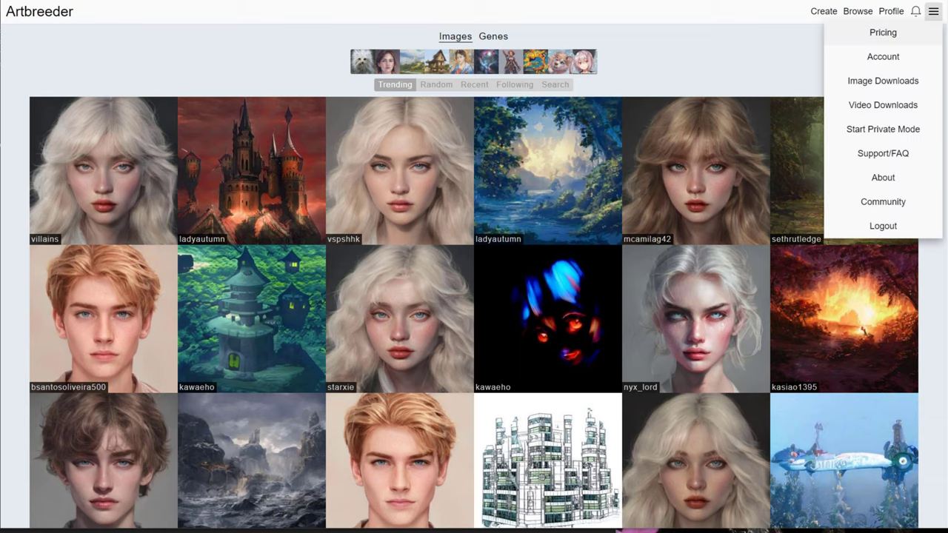
left_click(883, 178)
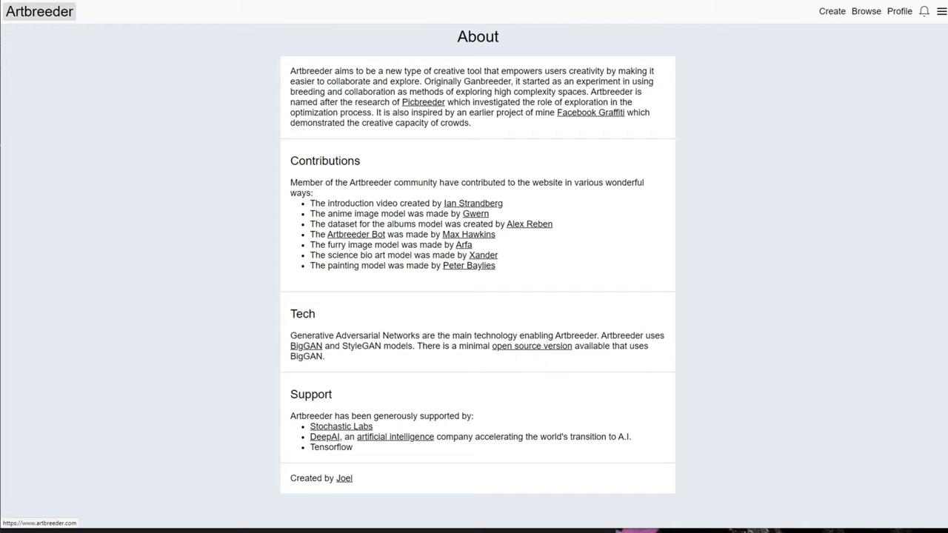
left_click(39, 12)
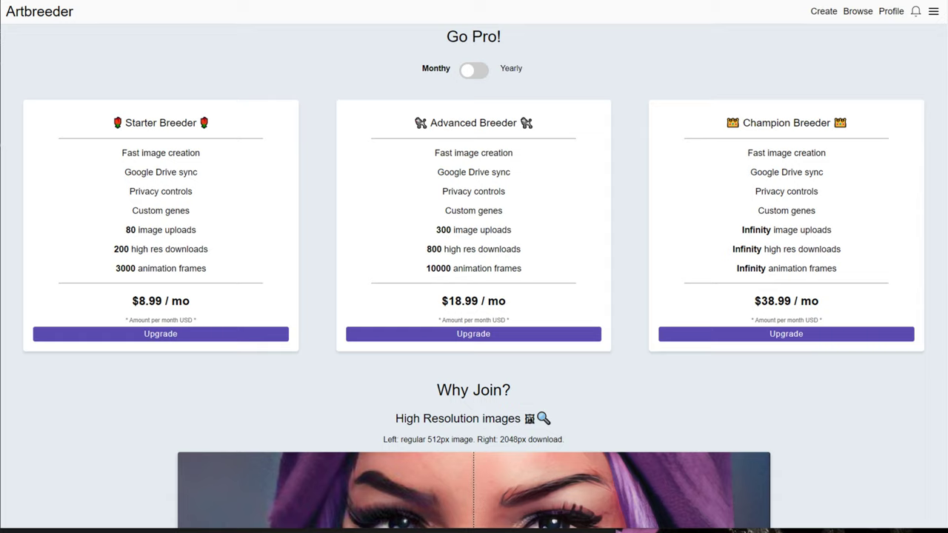
Compare the monthly and yearly prices of the subscription plans and return to the trending images.
left_click(474, 71)
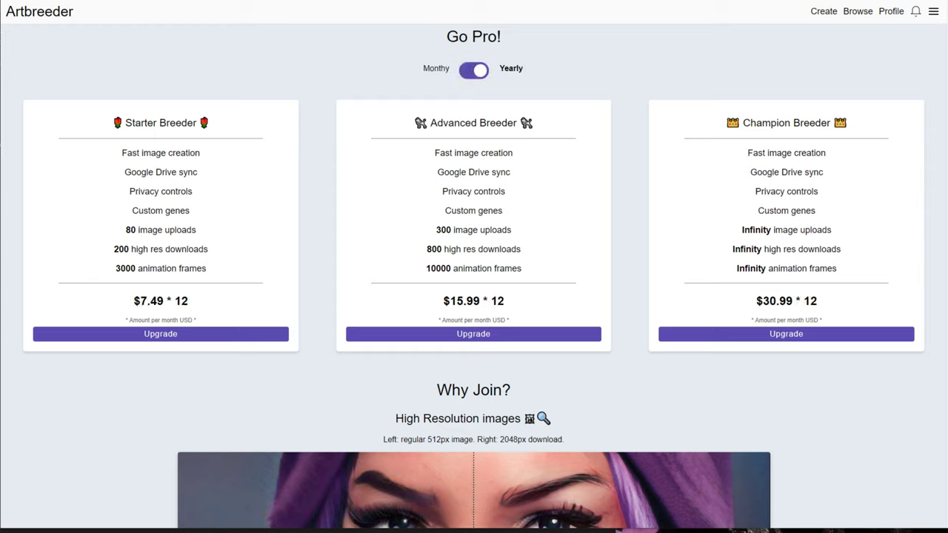
left_click(471, 77)
left_click(172, 1)
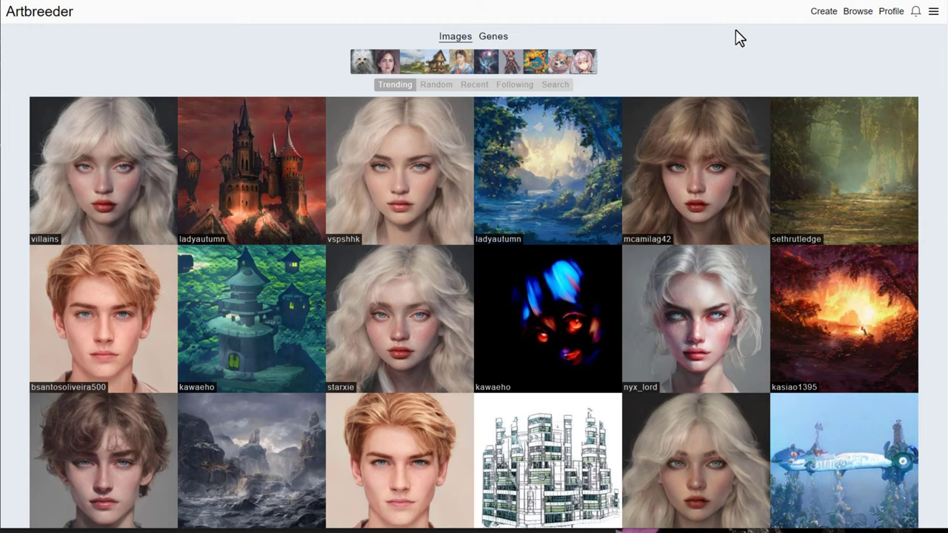
Like the long dark-haired woman's portrait and the curly blonde woman's portrait in the trending images.
scroll(744, 43, "down", 1)
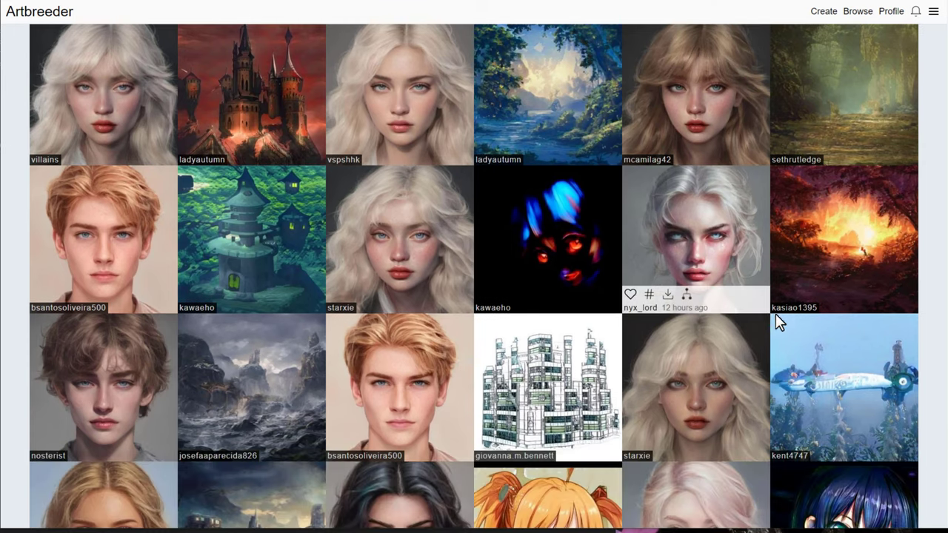
scroll(932, 300, "down", 3)
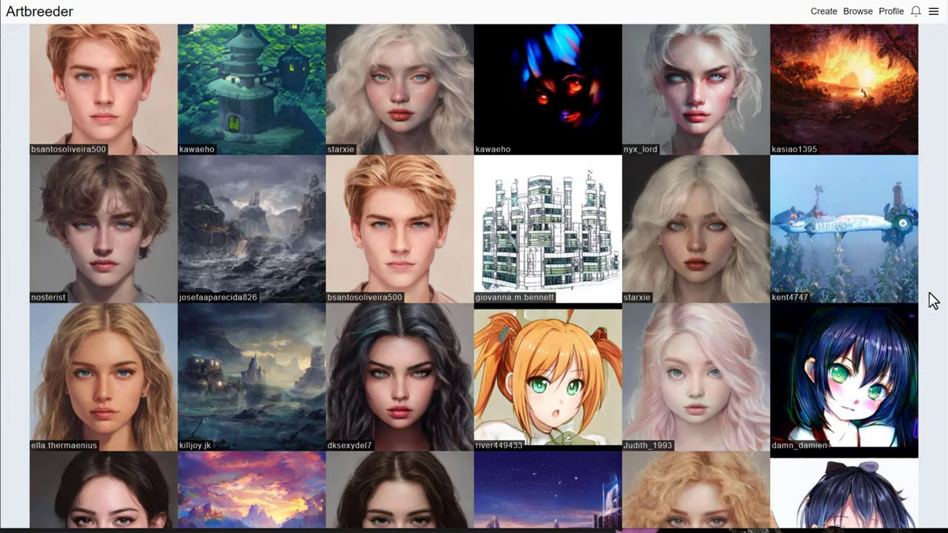
scroll(932, 300, "down", 3)
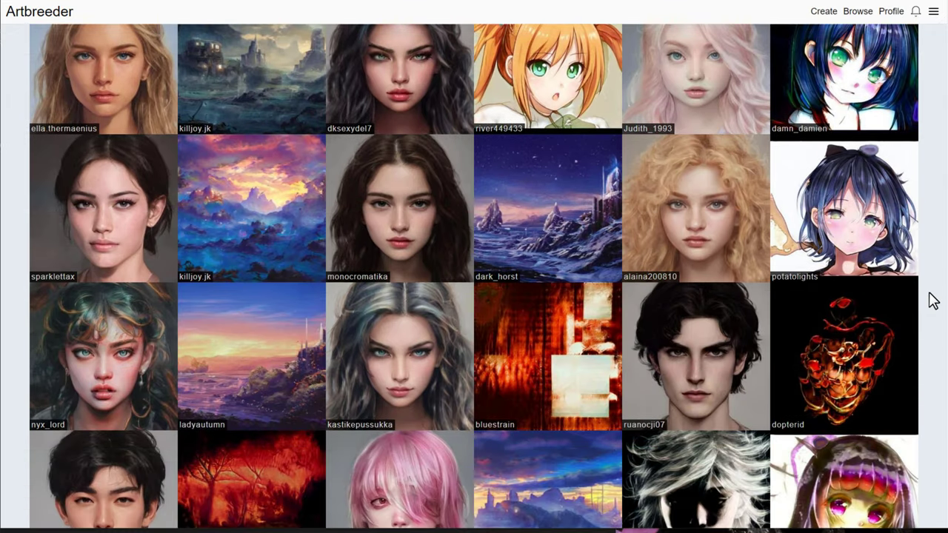
left_click(351, 264)
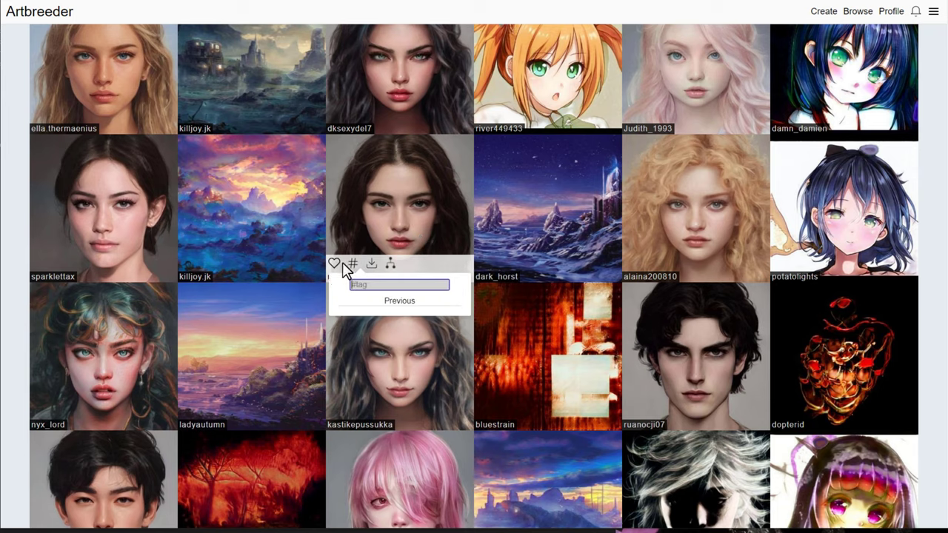
left_click(334, 265)
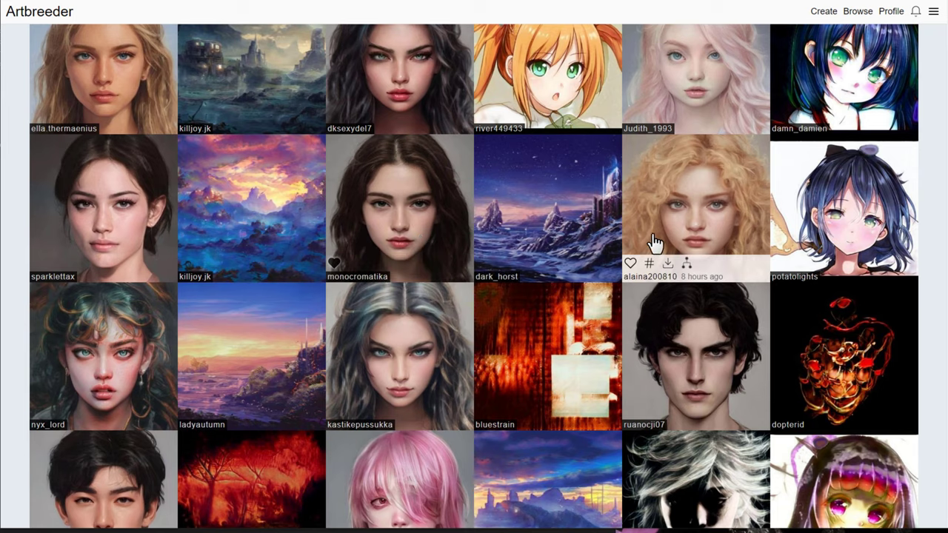
left_click(629, 265)
Like two black-haired men's portraits and the pale blonde woman's portrait with bangs further down the trending images.
scroll(639, 256, "down", 2)
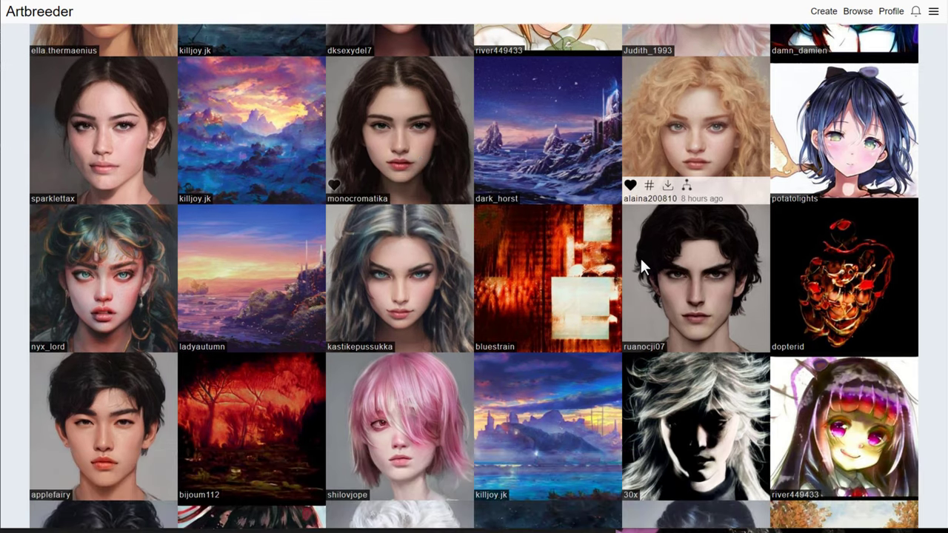
scroll(641, 265, "down", 1)
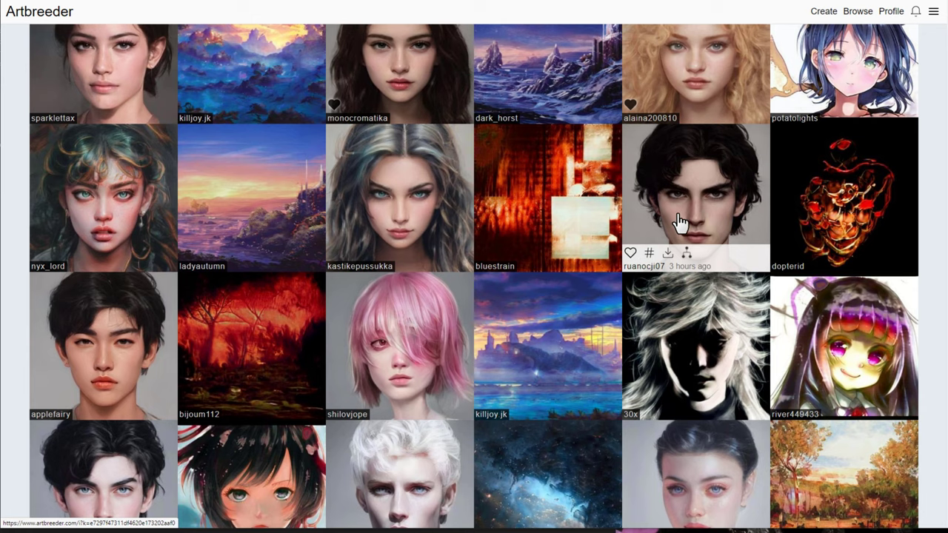
left_click(631, 259)
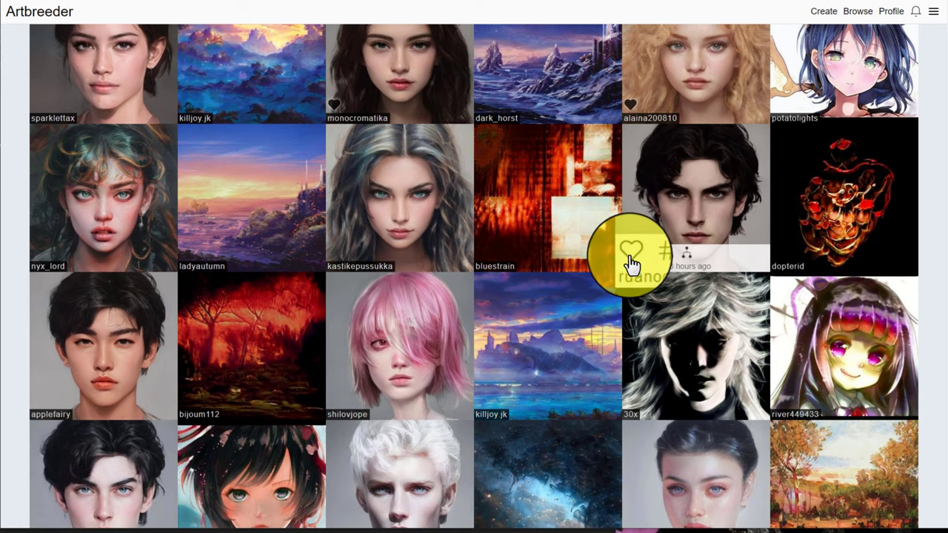
scroll(630, 263, "down", 3)
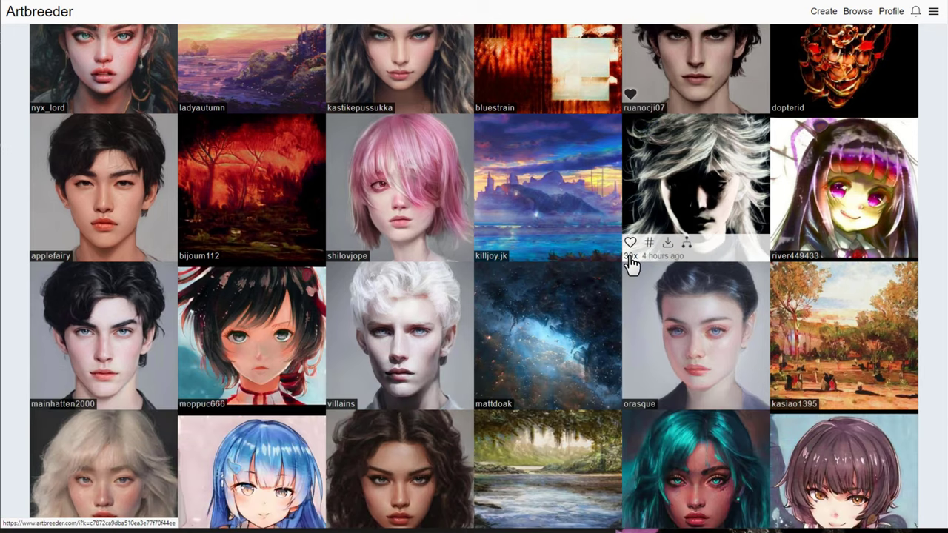
left_click(38, 391)
scroll(60, 401, "down", 1)
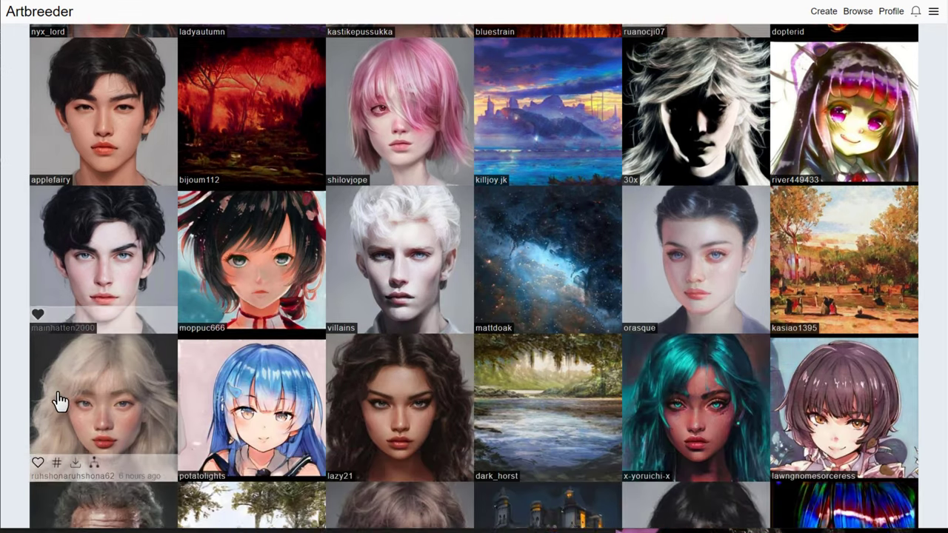
scroll(59, 401, "down", 1)
left_click(38, 380)
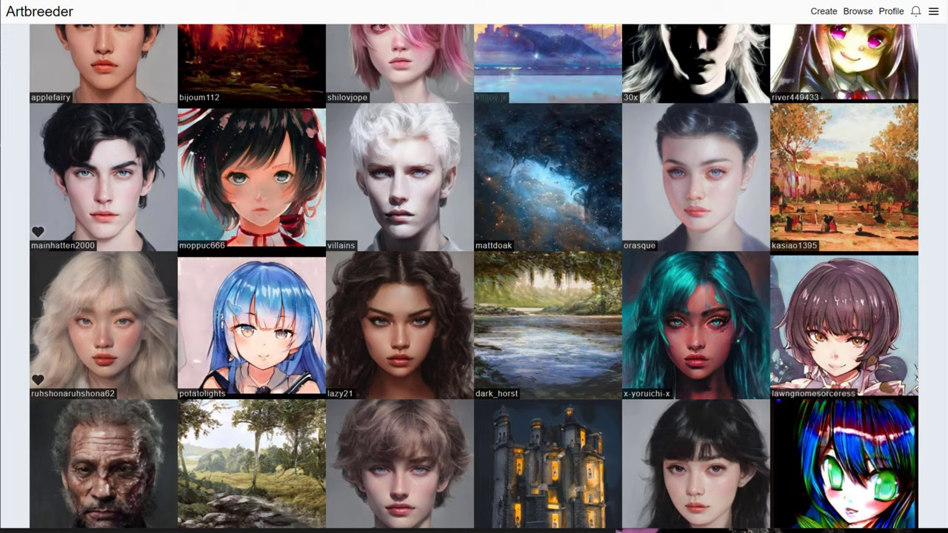
Review the liked images and the uploaded images in the profile.
left_click(888, 14)
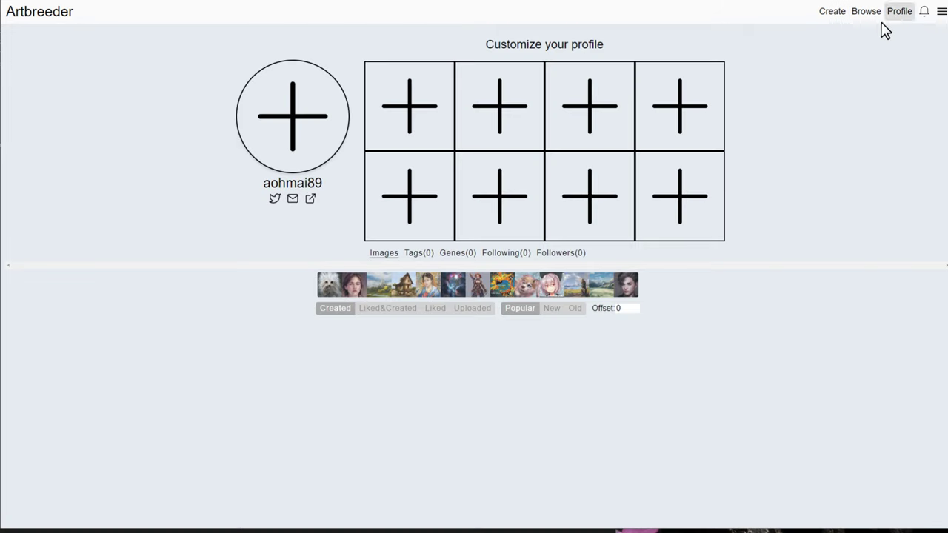
left_click(434, 309)
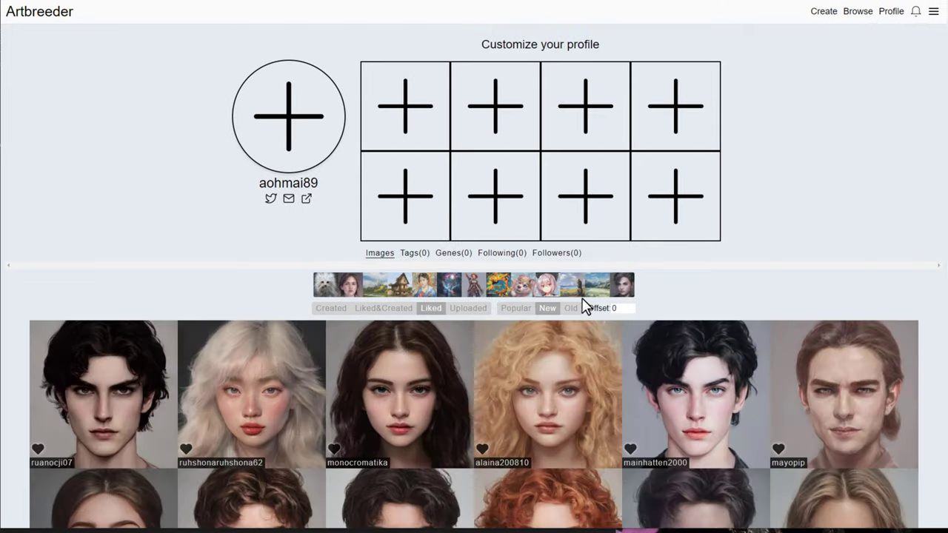
scroll(751, 295, "down", 4)
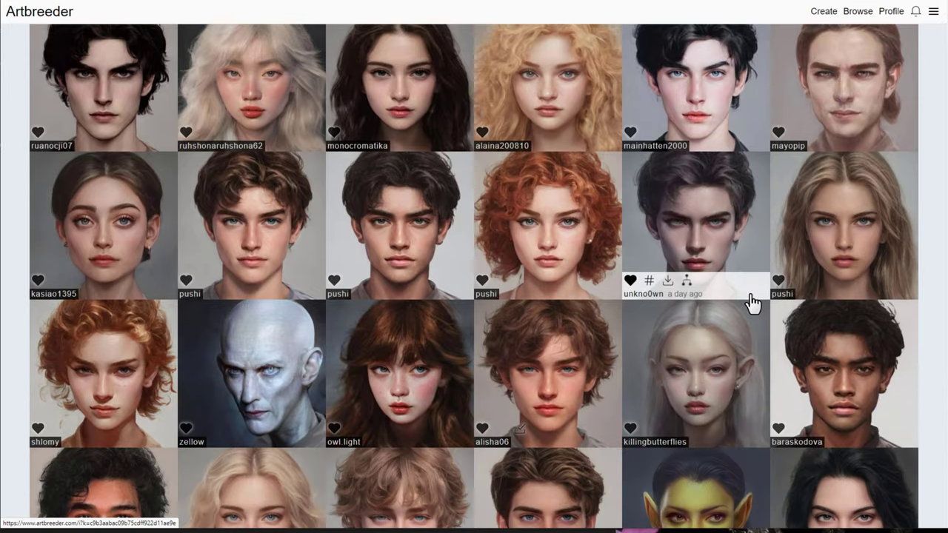
scroll(751, 297, "up", 3)
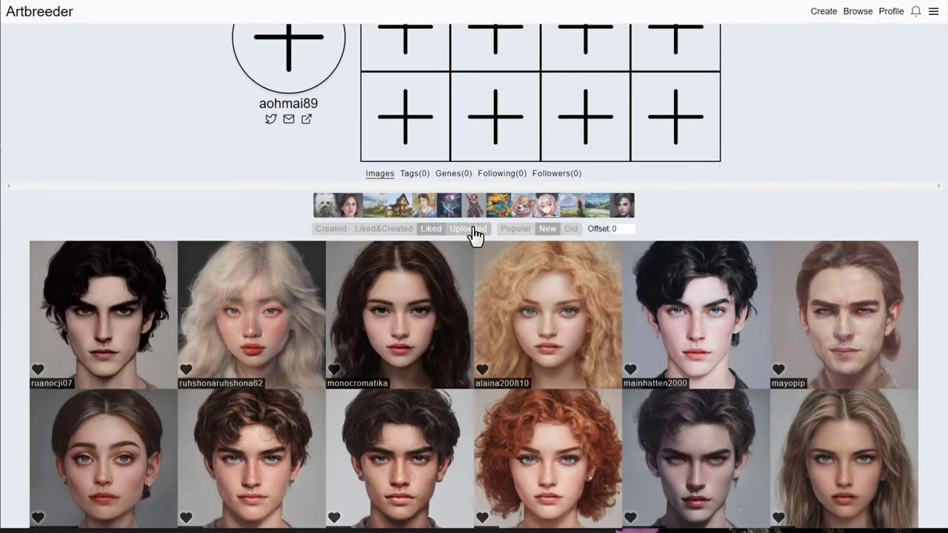
left_click(475, 236)
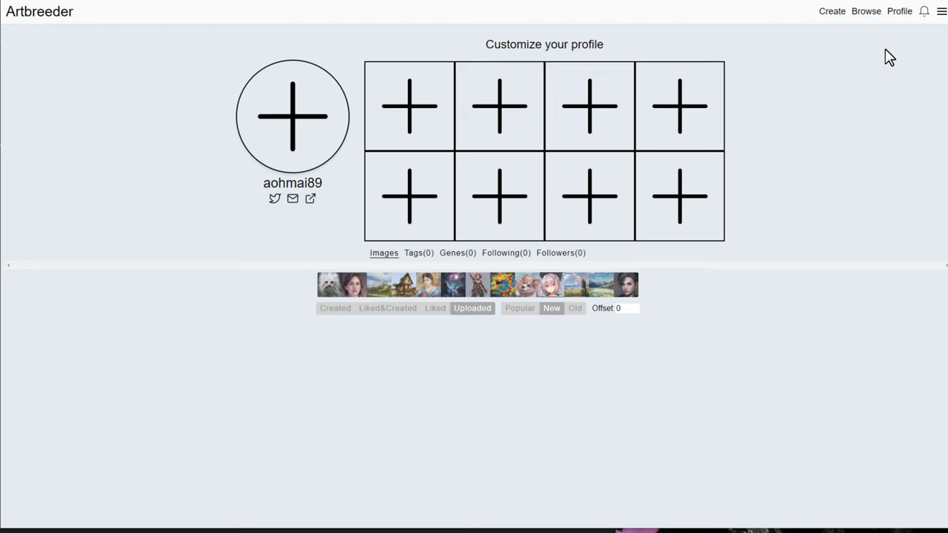
Start a new creation in the Portraits category with the Upload method.
left_click(831, 12)
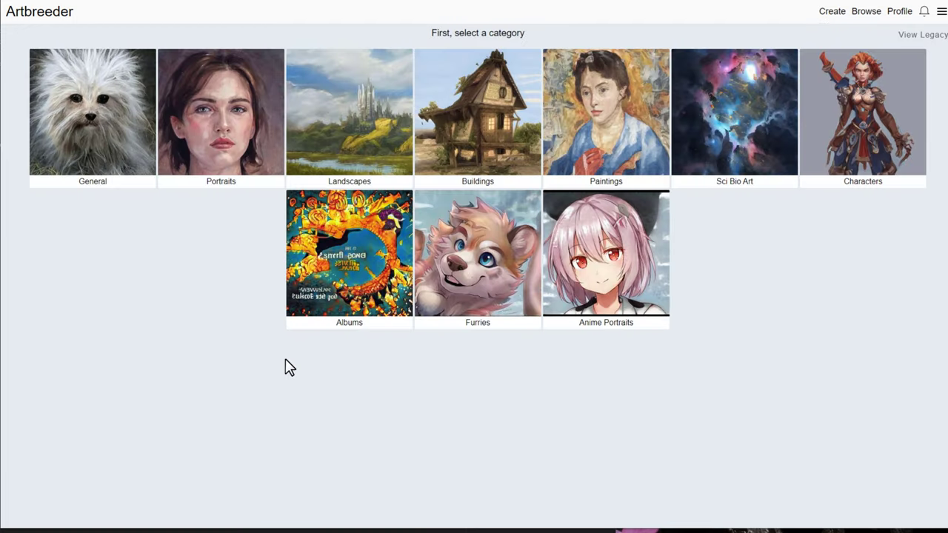
left_click(234, 173)
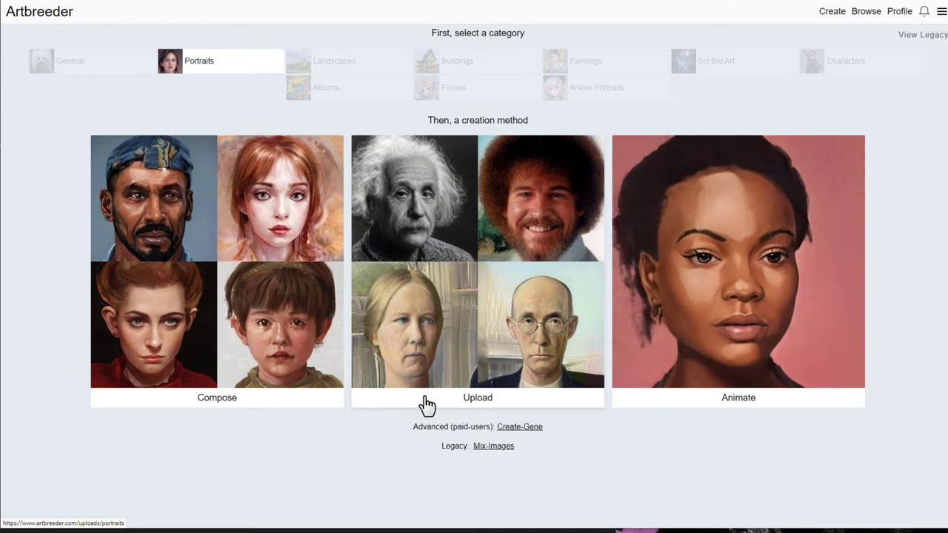
left_click(427, 405)
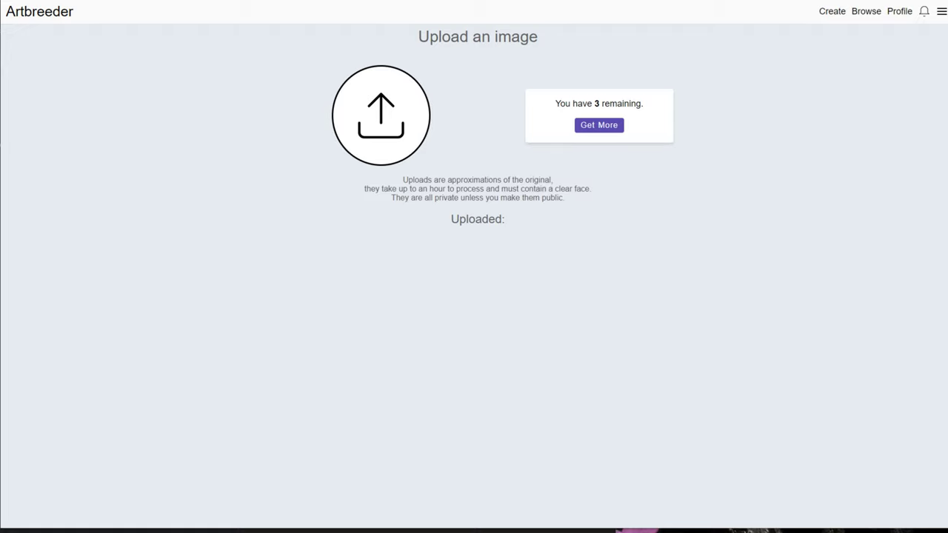
Read the support FAQ, highlighting the answer on why an uploaded image does not look like the original.
left_click(942, 11)
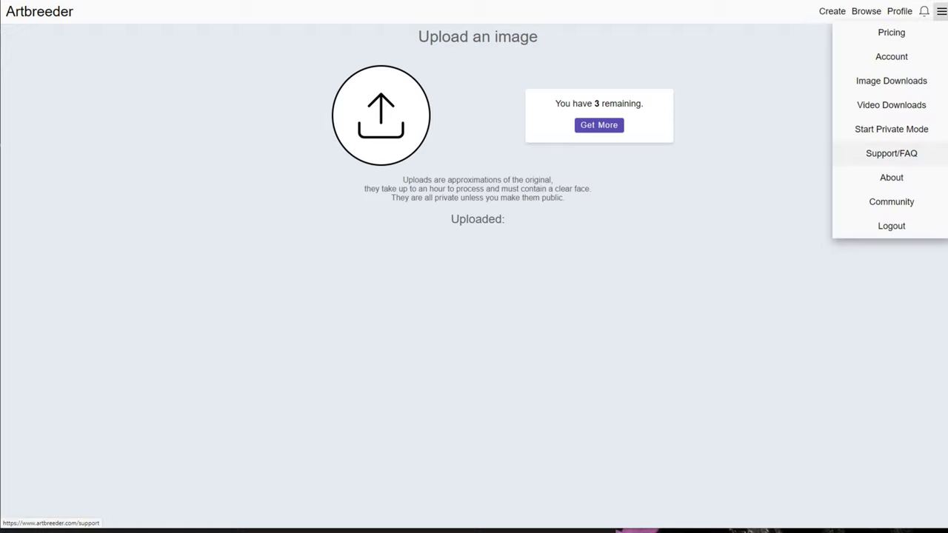
left_click(891, 152)
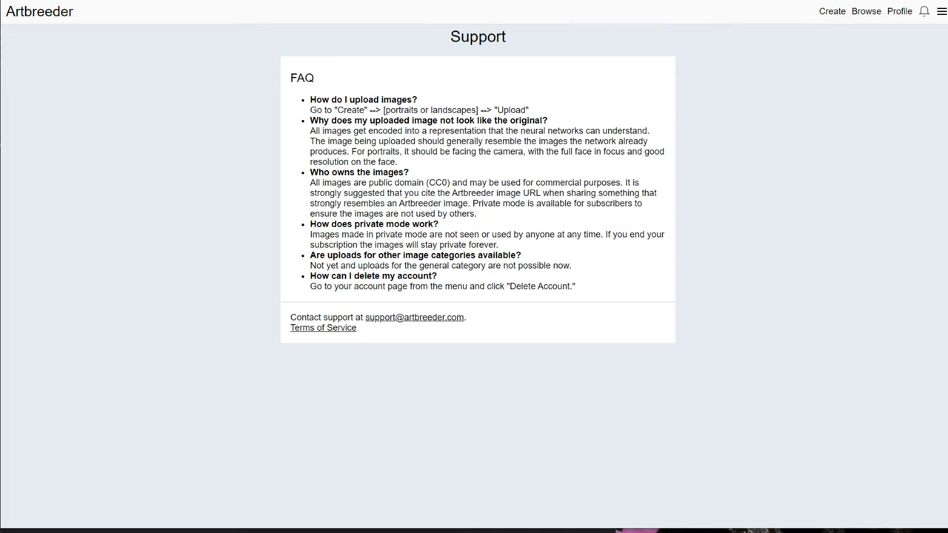
left_click_drag(398, 162, 310, 120)
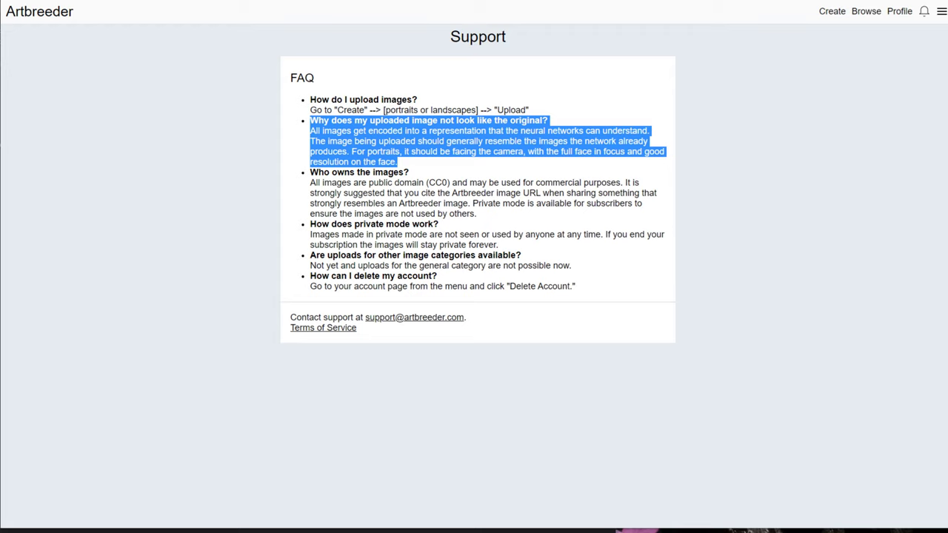
left_click(474, 161)
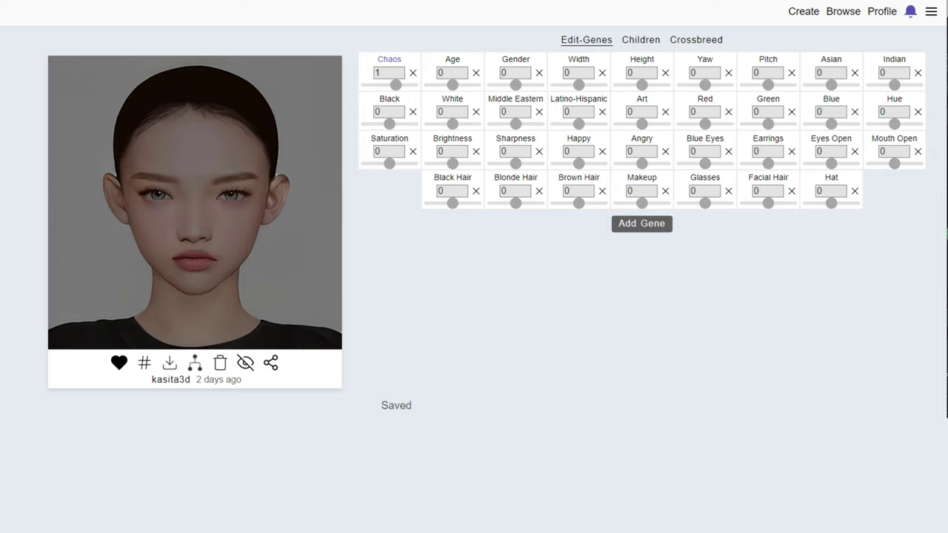
Try a Height gene of about 0.45 and other gene changes on the portrait, and reset all genes.
left_click_drag(641, 84, 646, 84)
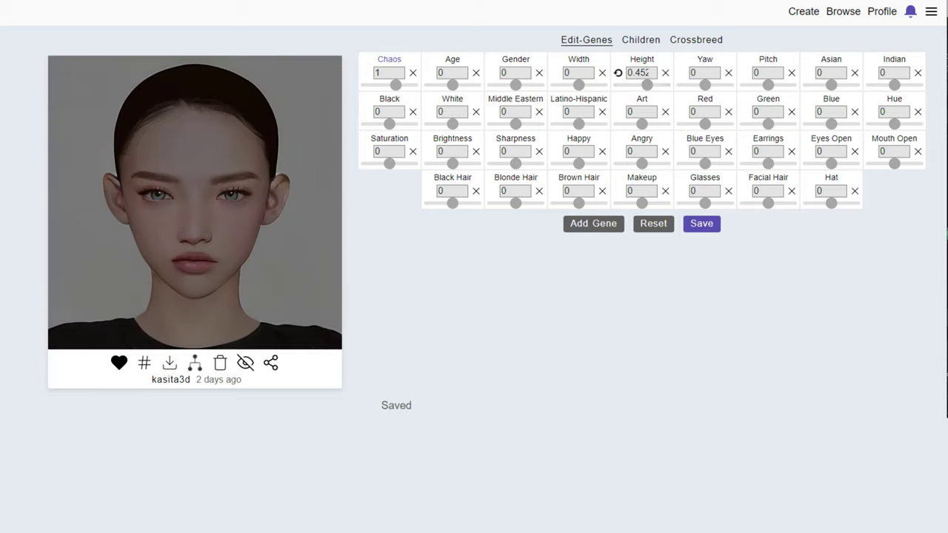
left_click_drag(768, 85, 834, 85)
left_click(744, 73)
left_click(653, 224)
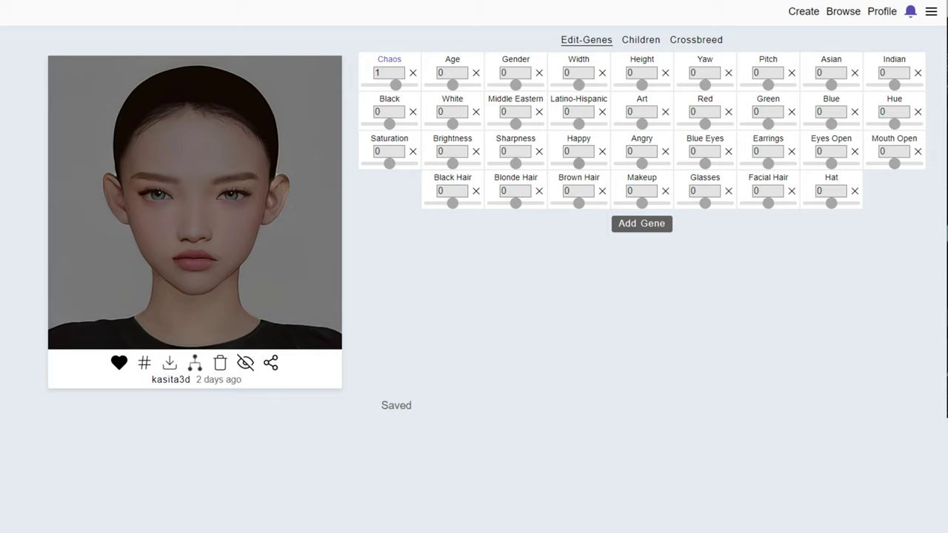
Try the portrait's genes at about Brightness 0.60, Sharpness 0.50, Happy 0.60, Height 0.55 and Chaos 0.66.
left_click_drag(453, 164, 521, 164)
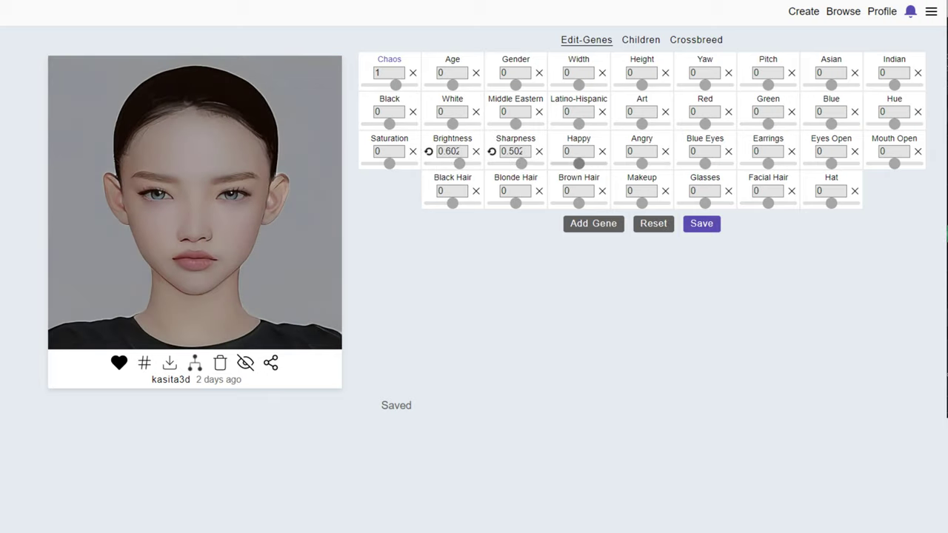
left_click_drag(579, 164, 585, 163)
left_click_drag(642, 85, 649, 84)
left_click_drag(396, 84, 385, 84)
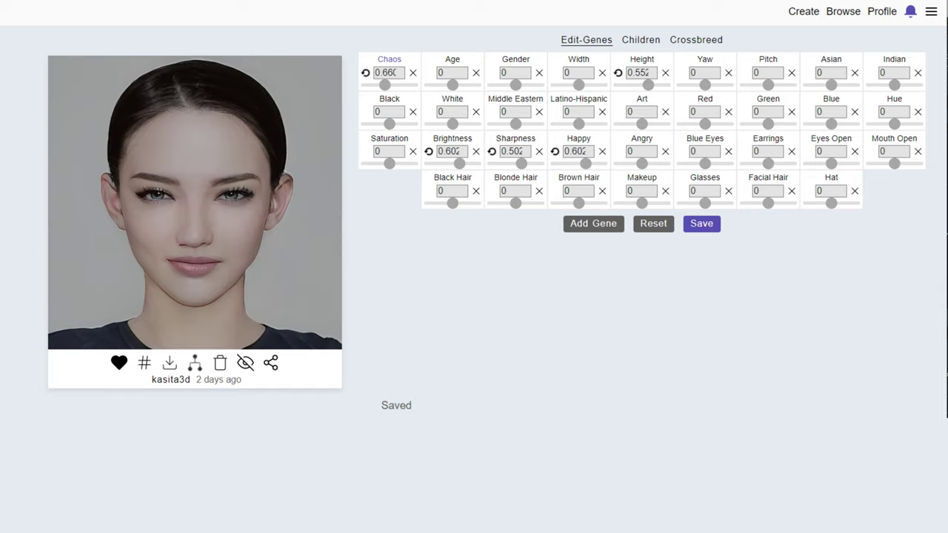
Generate child variations of the portrait at medium similarity and save the third one.
left_click(652, 39)
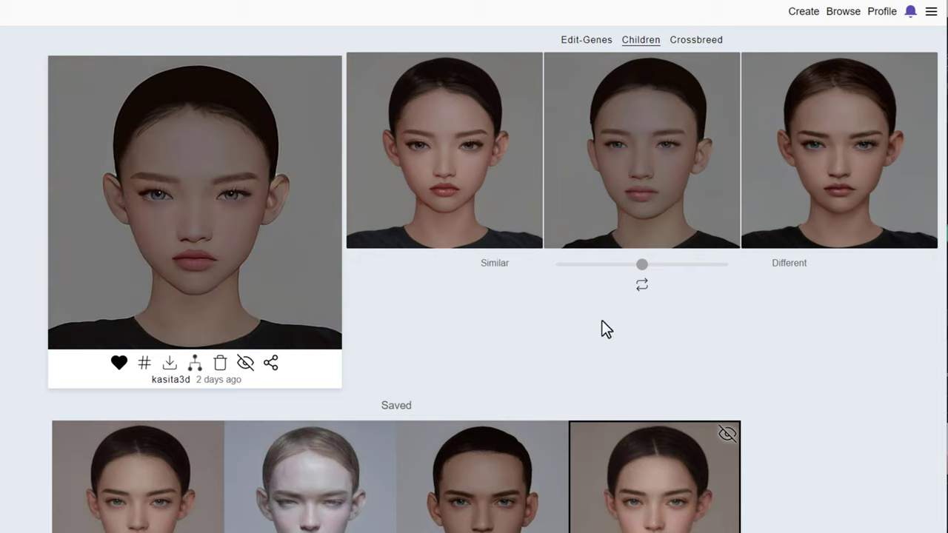
left_click(832, 180)
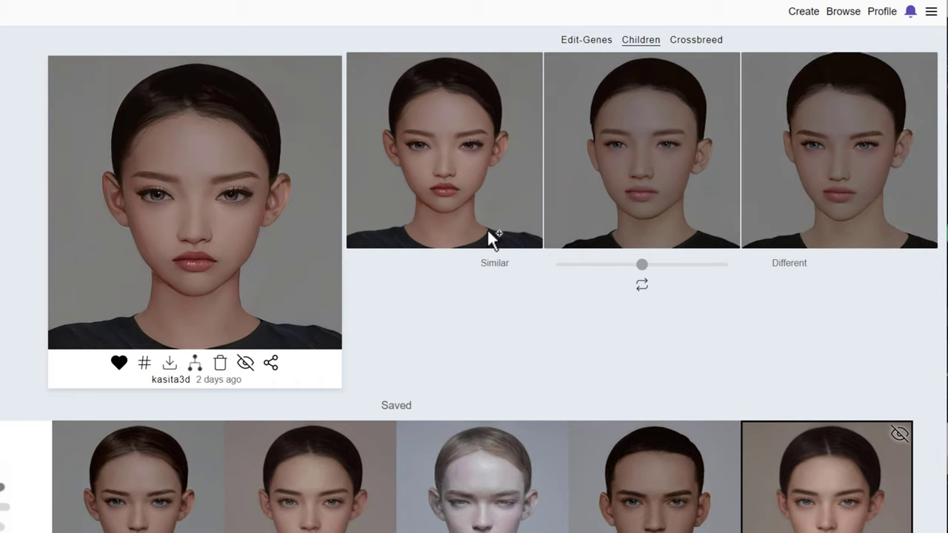
Save the first child, regenerate the children at a setting well towards Different, and save two third-slot children.
left_click(488, 228)
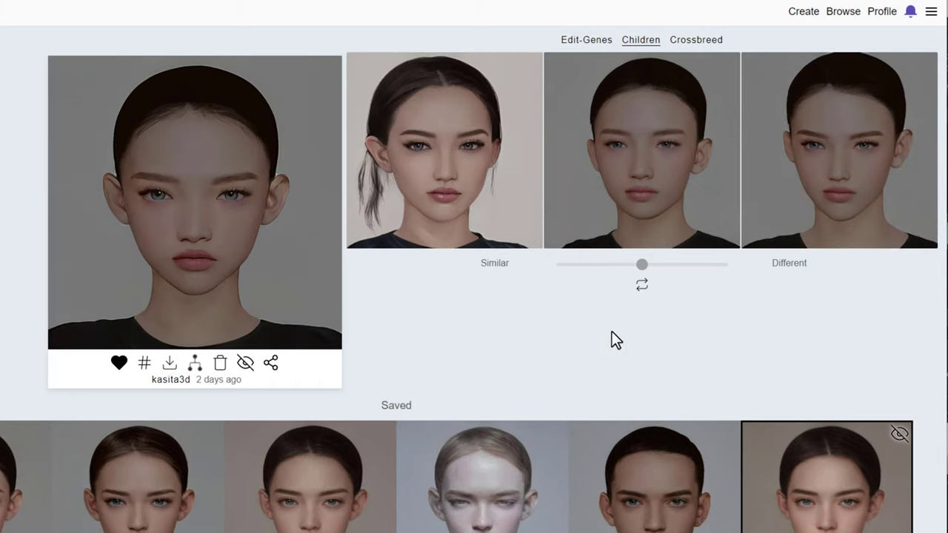
left_click_drag(645, 260, 699, 267)
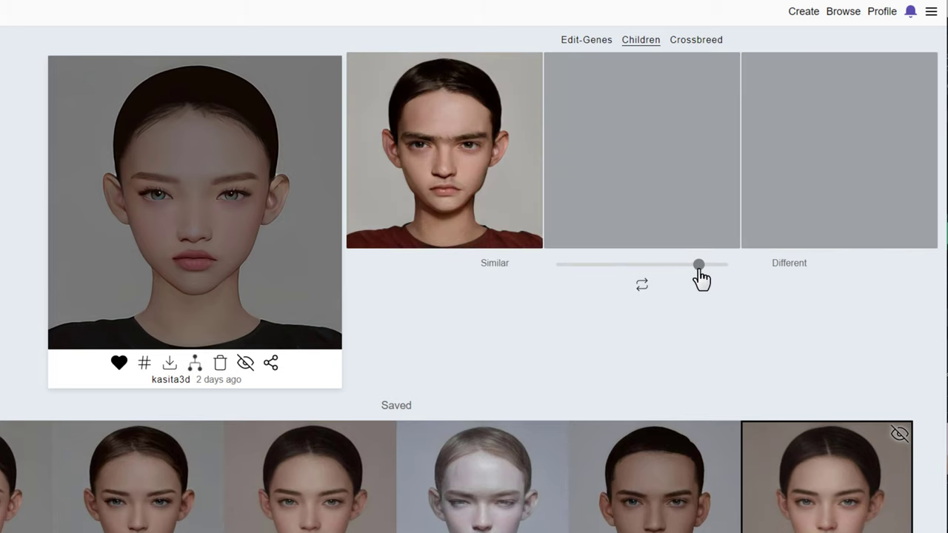
left_click(882, 200)
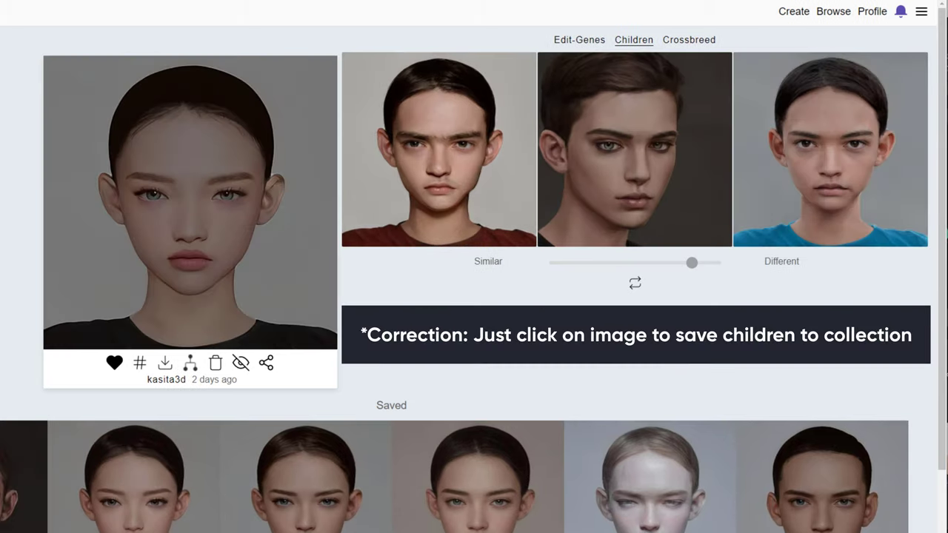
left_click(828, 191)
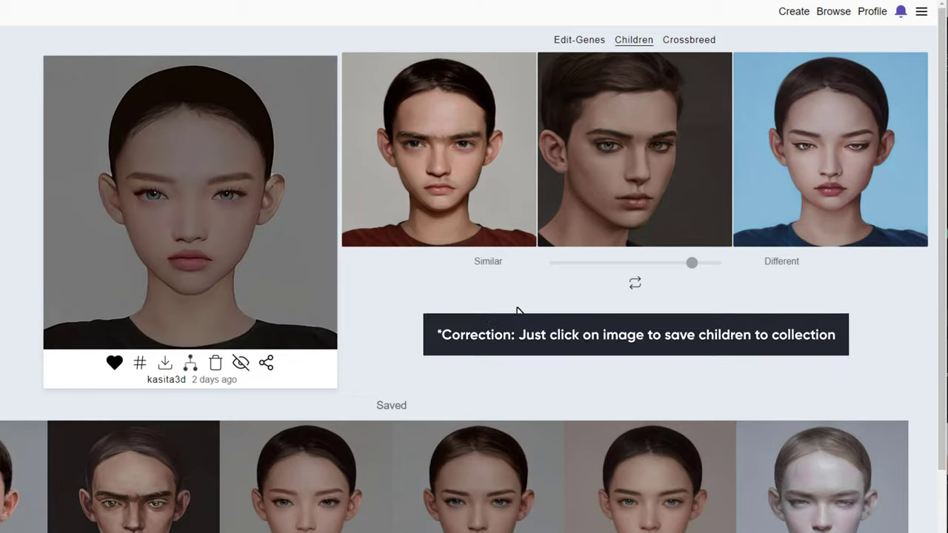
Set up a crossbreed of the portrait with the starred pale, blond, large-eared portrait as the second parent.
left_click(685, 44)
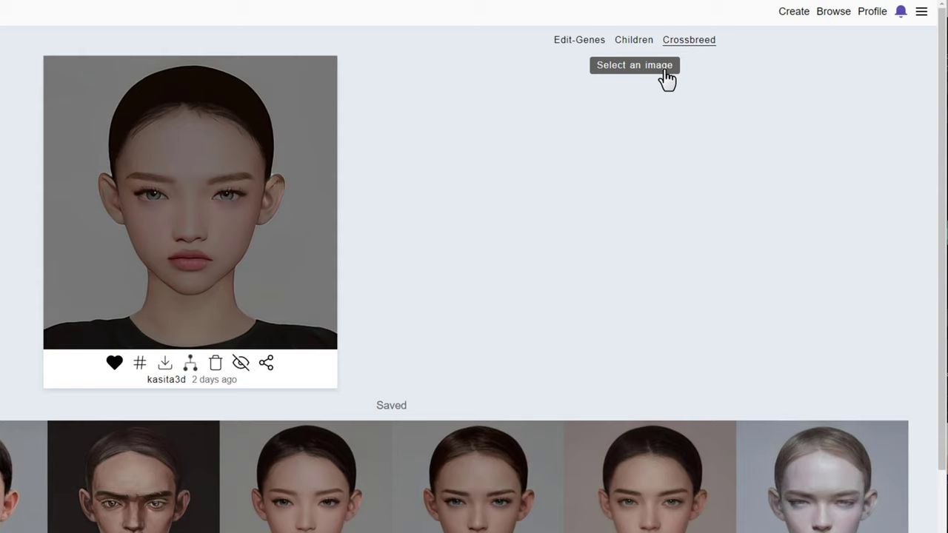
left_click(622, 74)
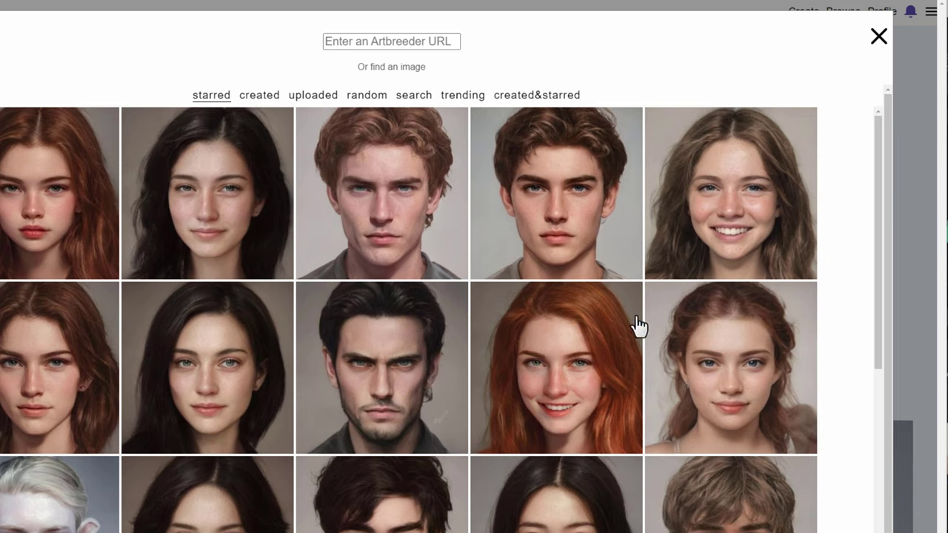
left_click(462, 95)
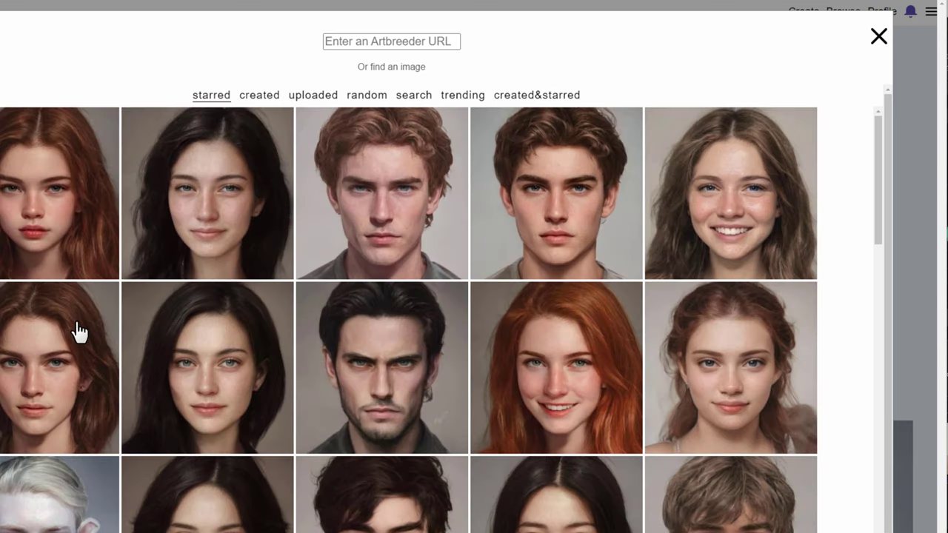
scroll(79, 334, "down", 2)
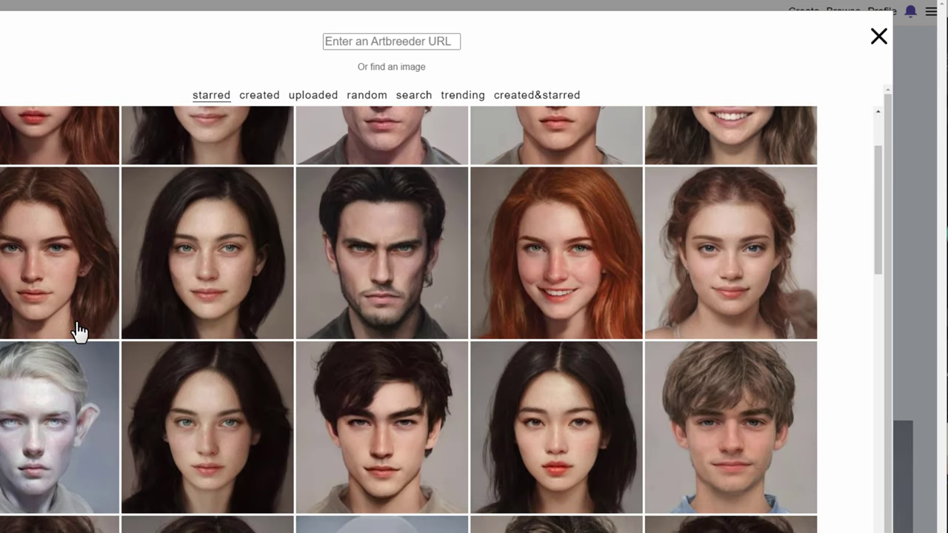
left_click(69, 445)
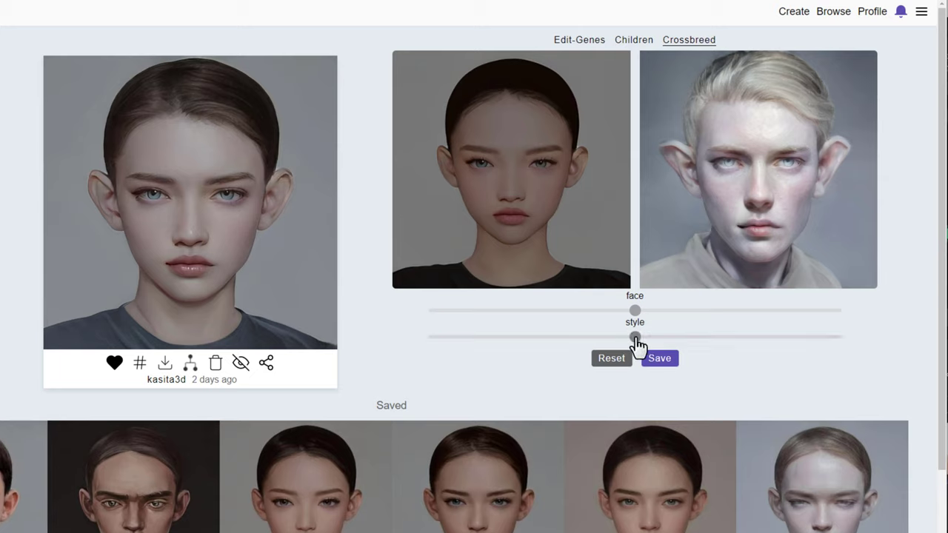
Blend the crossbreed's style almost fully towards the blond parent and its face towards the dark-haired parent, and save the result.
left_click_drag(636, 339, 822, 342)
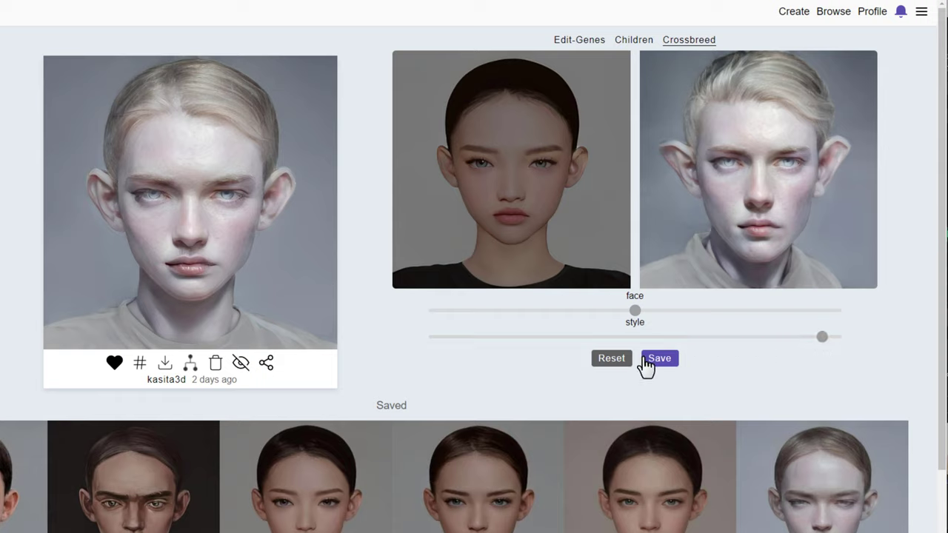
left_click_drag(634, 311, 515, 317)
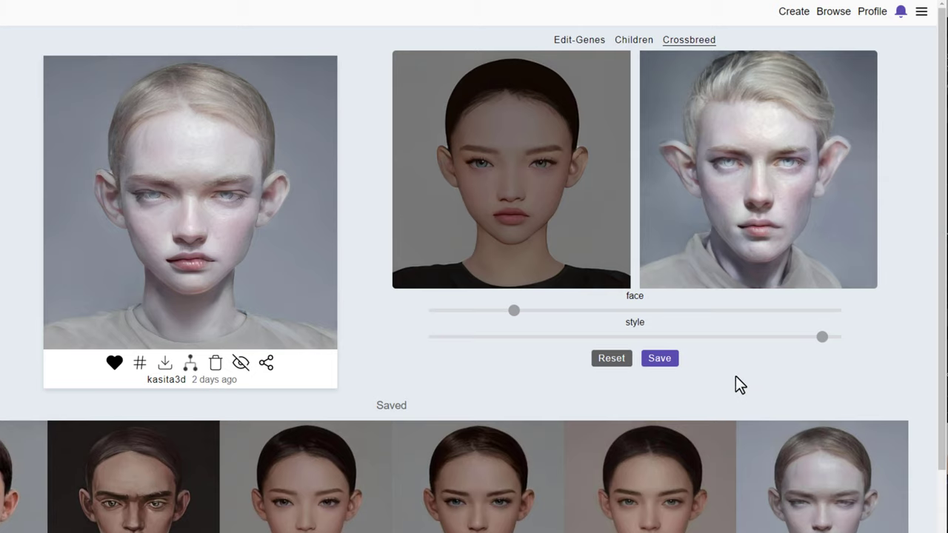
left_click(660, 360)
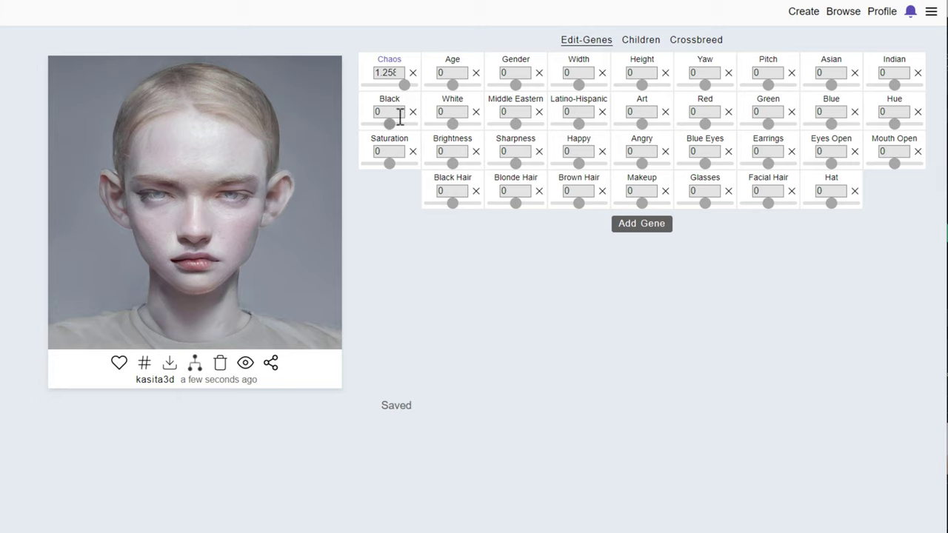
Set the crossbred portrait's genes to about Black 0.50, White -0.69, Middle Eastern 0.45, Latino-Hispanic -0.34 and Eyes Open 0.45.
left_click_drag(389, 125, 394, 125)
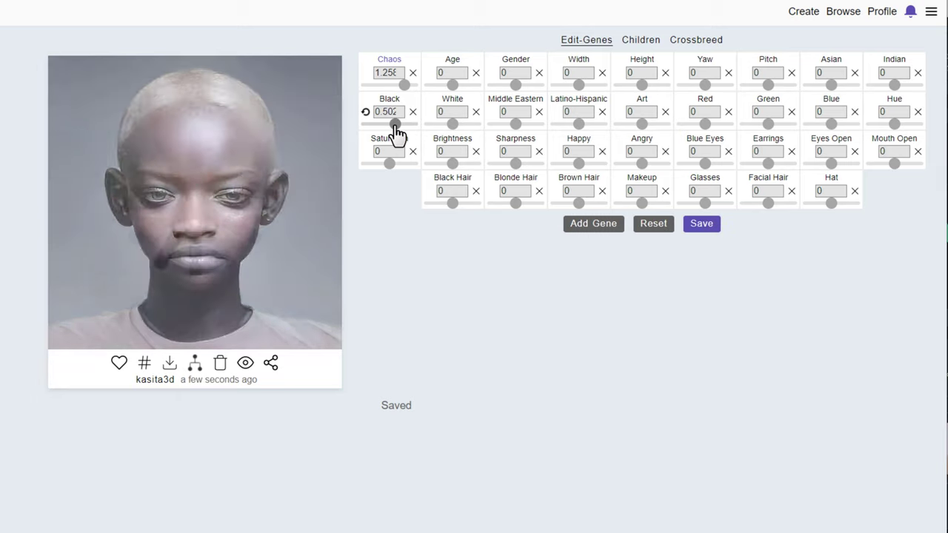
left_click_drag(452, 125, 444, 124)
left_click_drag(515, 125, 521, 125)
left_click_drag(579, 124, 575, 125)
left_click_drag(831, 164, 837, 163)
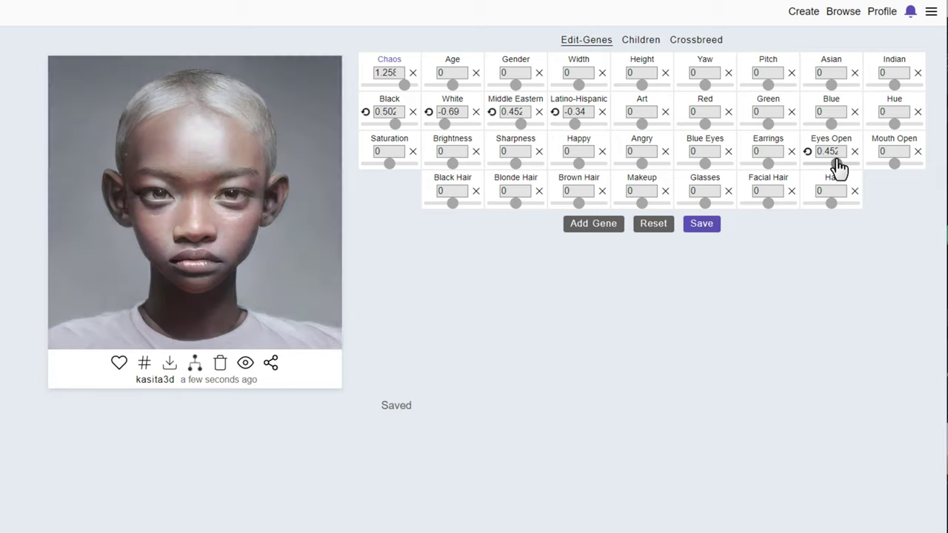
Set the genes to about Mouth Open -0.09, Blonde Hair 0.50, Brightness 0.30, Saturation 0.05, Art -1.09 and Chaos 0.82.
left_click_drag(895, 163, 892, 164)
left_click_drag(515, 203, 521, 203)
left_click_drag(452, 164, 456, 164)
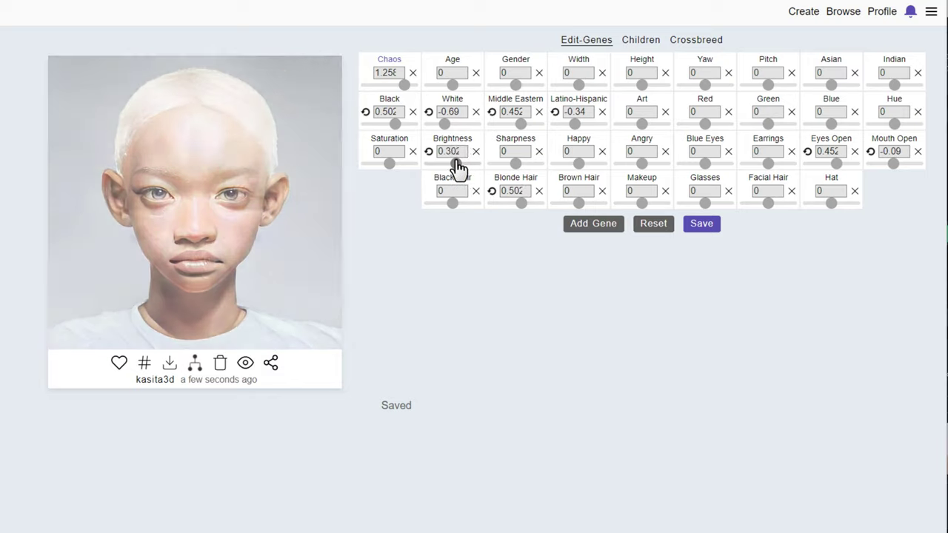
left_click_drag(390, 164, 391, 163)
left_click_drag(642, 125, 628, 125)
left_click_drag(403, 84, 389, 84)
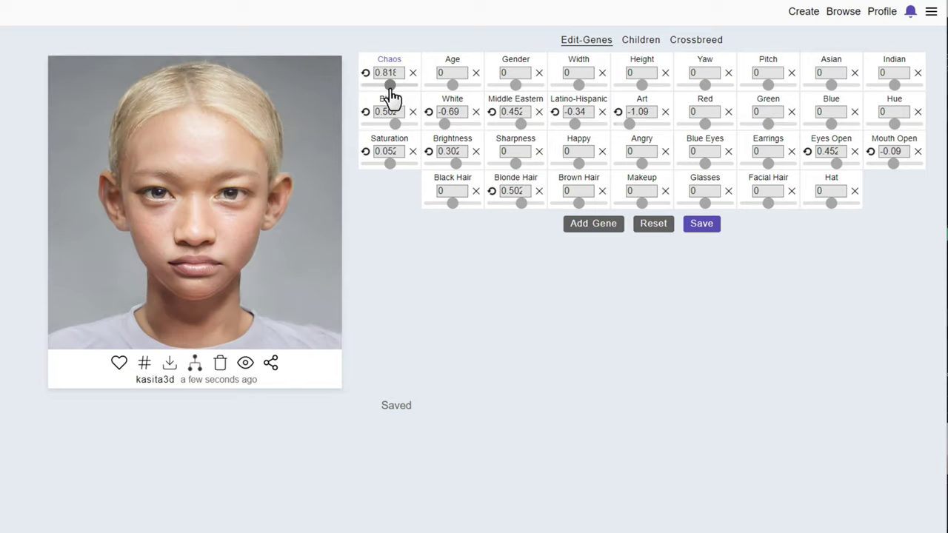
Set Width to about 0.35 and Height to 0.25, save the portrait, and set Hat to about -0.19.
mouse_move(516, 84)
left_mouse_down()
mouse_move(504, 84)
mouse_move(519, 85)
left_mouse_up()
mouse_move(579, 85)
left_mouse_down()
mouse_move(569, 85)
mouse_move(582, 86)
left_mouse_up()
left_click(492, 72)
left_click_drag(642, 85, 645, 85)
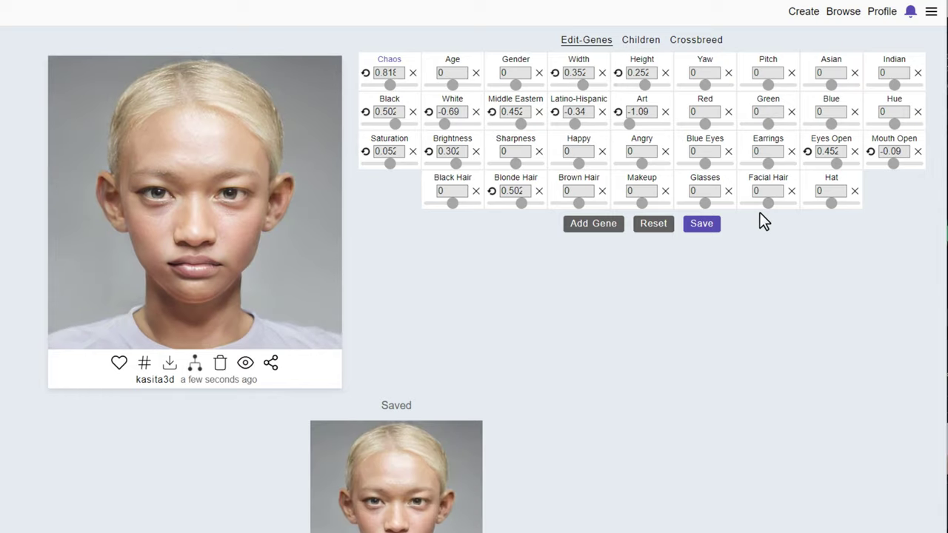
mouse_move(831, 202)
left_mouse_down()
mouse_move(841, 204)
mouse_move(828, 204)
left_mouse_up()
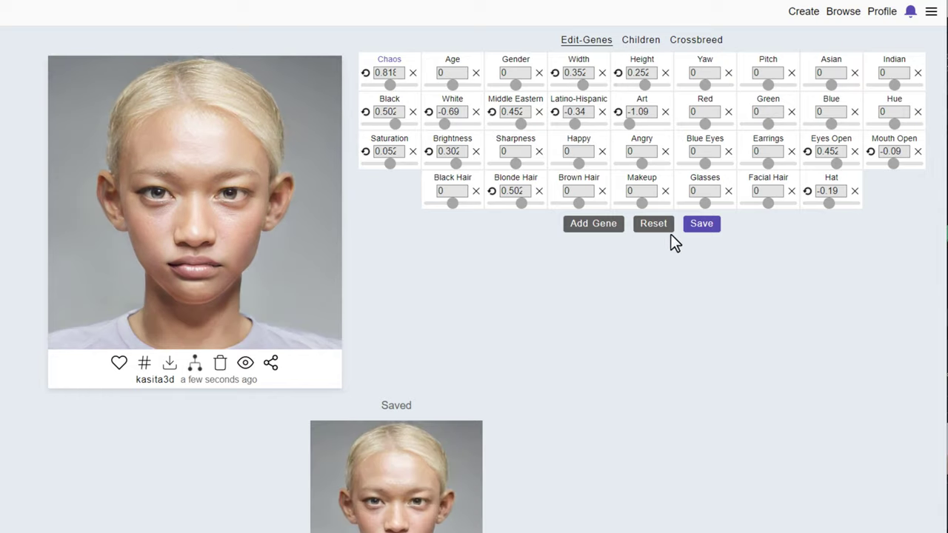
Add the genes Oval Eyes 2 at about 0.05, Head Proportions - Doll V Real 1-2 and Real Skin Feels Like Real Life V0.
left_click(597, 227)
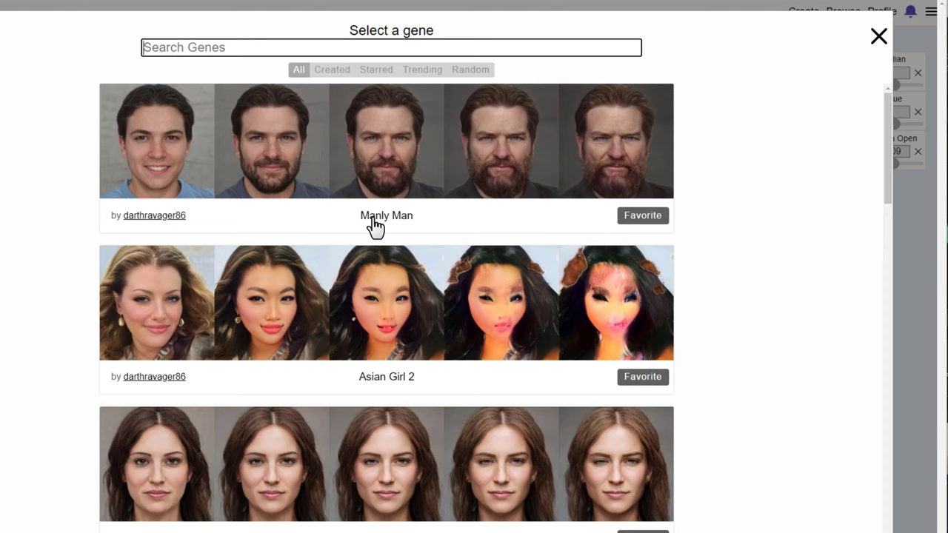
scroll(375, 227, "down", 5)
scroll(375, 227, "down", 4)
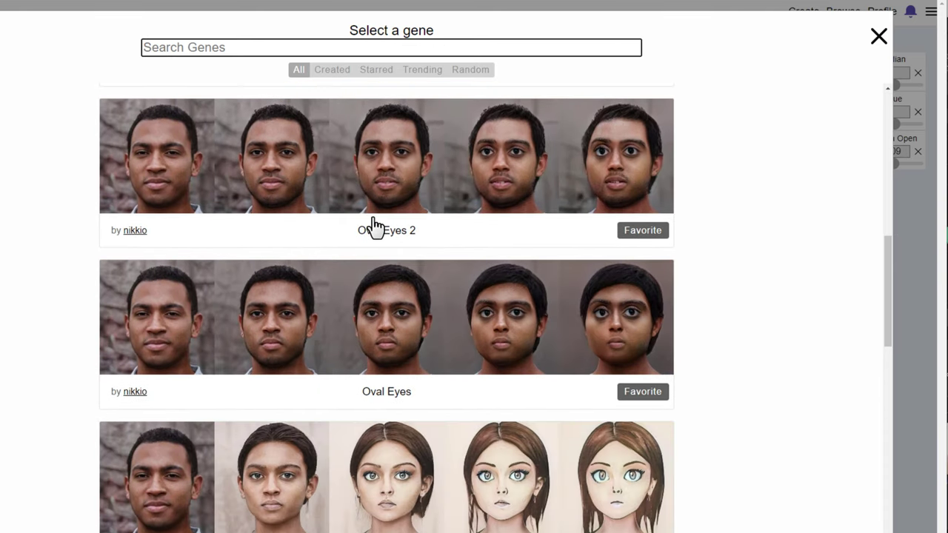
scroll(375, 226, "down", 1)
scroll(387, 215, "up", 2)
left_click(367, 69)
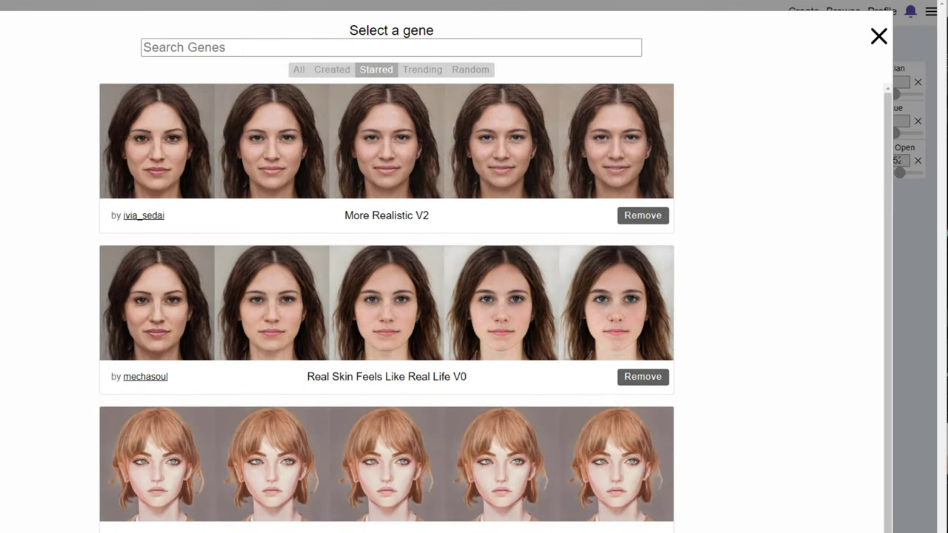
left_click(596, 499)
left_click(593, 253)
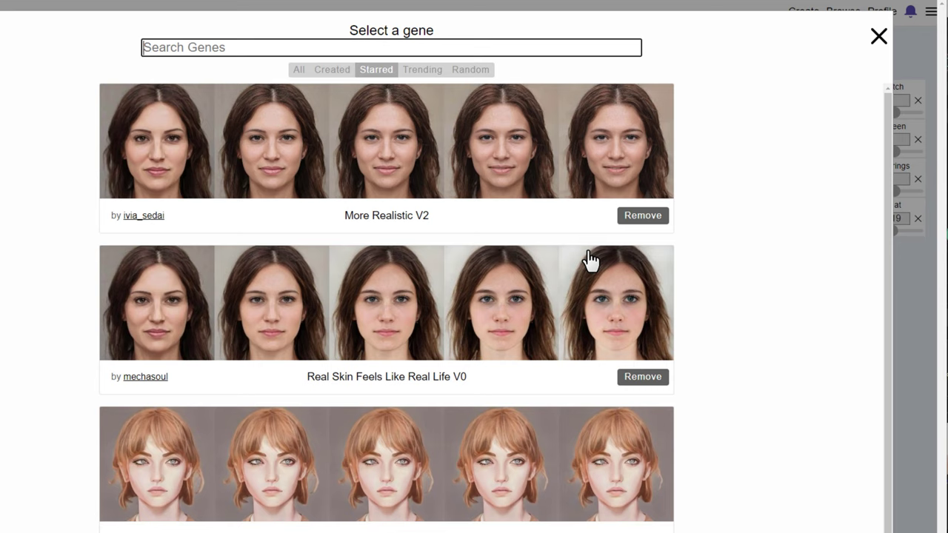
left_click(400, 359)
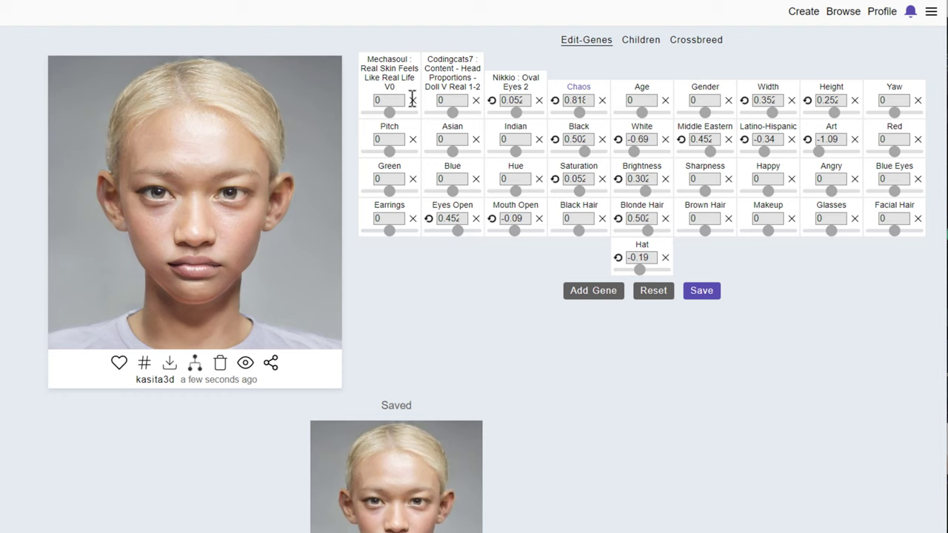
Set Real Skin Feels Like Real Life V0 to about 0.60 and Head Proportions to about -1.94, and raise Pitch slightly.
left_click_drag(387, 111, 430, 112)
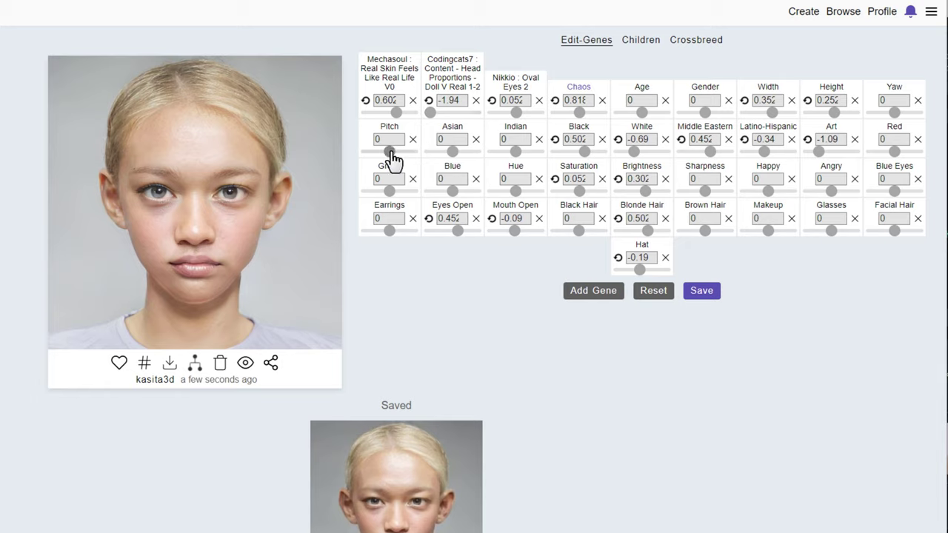
left_click_drag(391, 152, 395, 151)
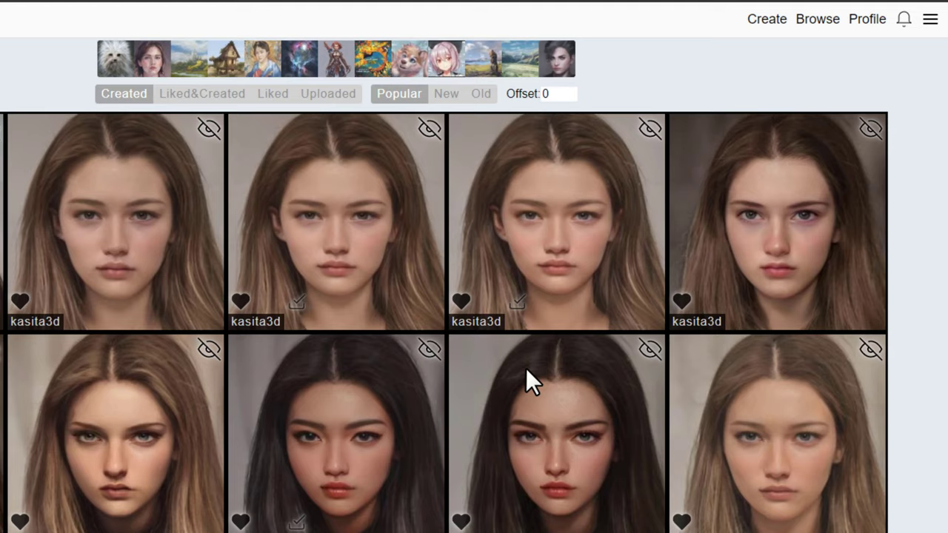
Download three created portraits from the profile gallery: the brown-haired girl, the frowning short-haired face and the reddish-brown-haired girl.
scroll(527, 377, "down", 3)
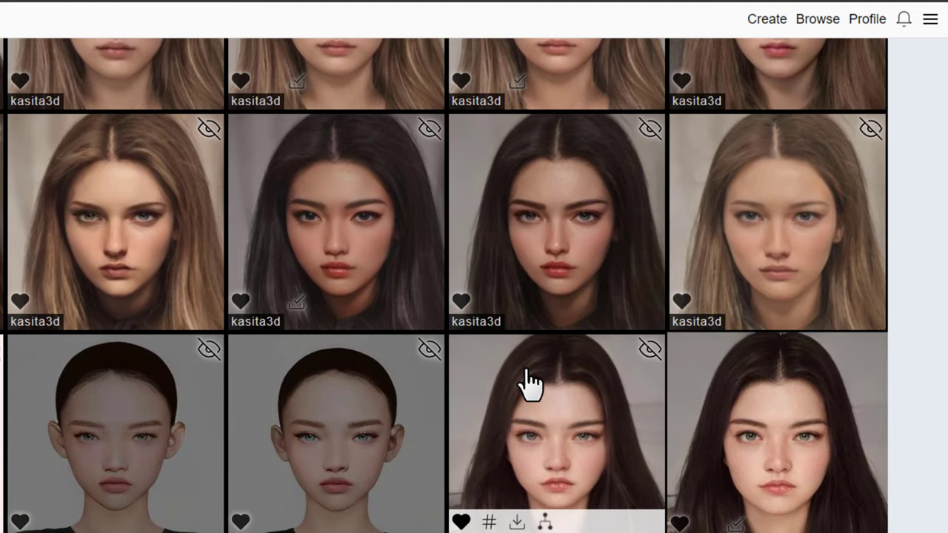
scroll(528, 381, "down", 10)
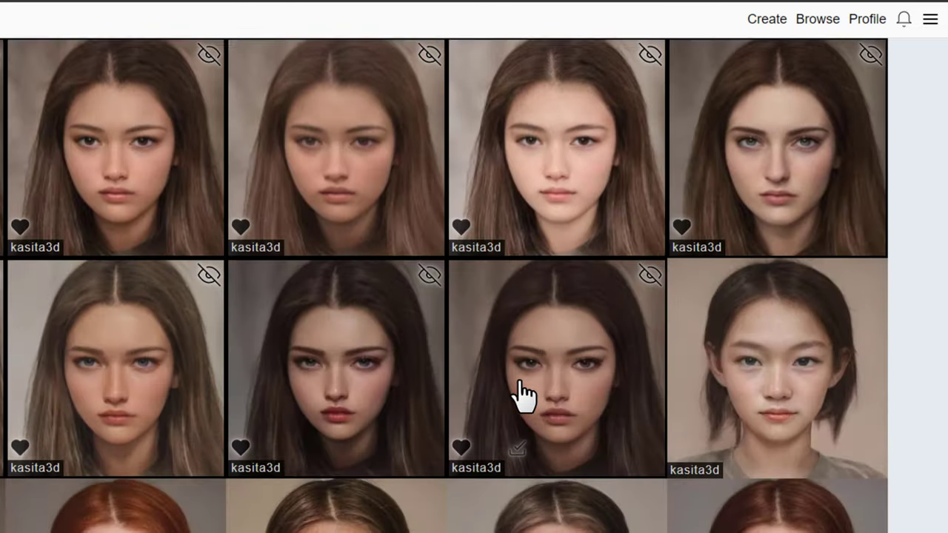
scroll(522, 394, "down", 2)
scroll(520, 395, "up", 1)
scroll(520, 394, "down", 1)
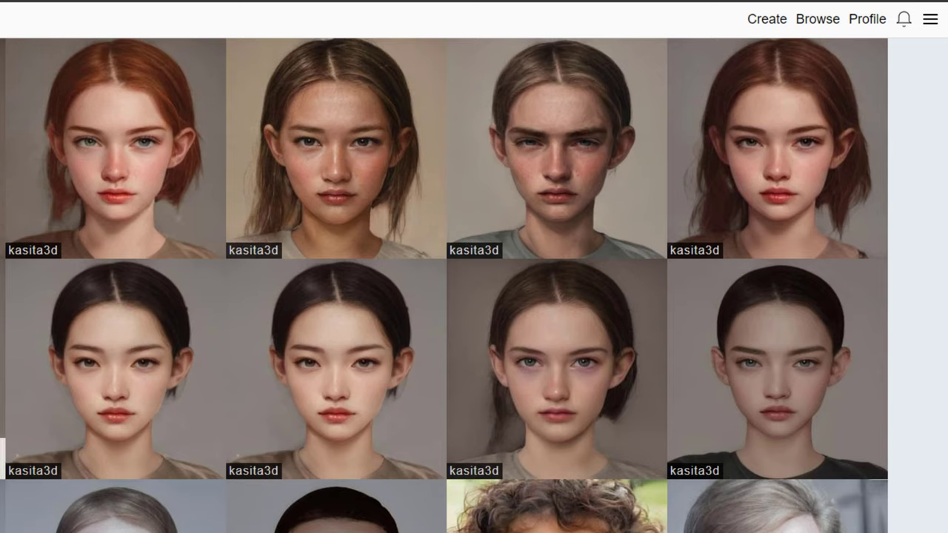
mouse_move(544, 428)
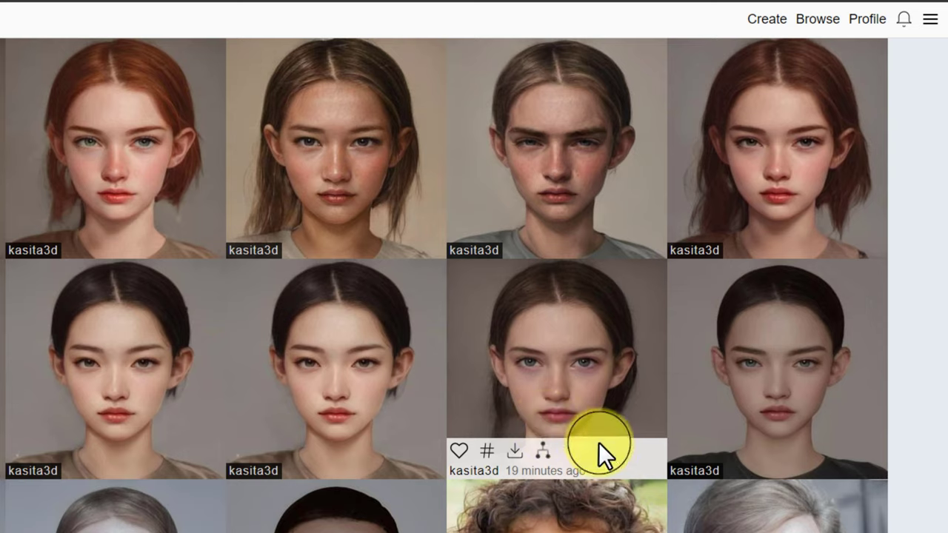
left_click(520, 453)
mouse_move(596, 228)
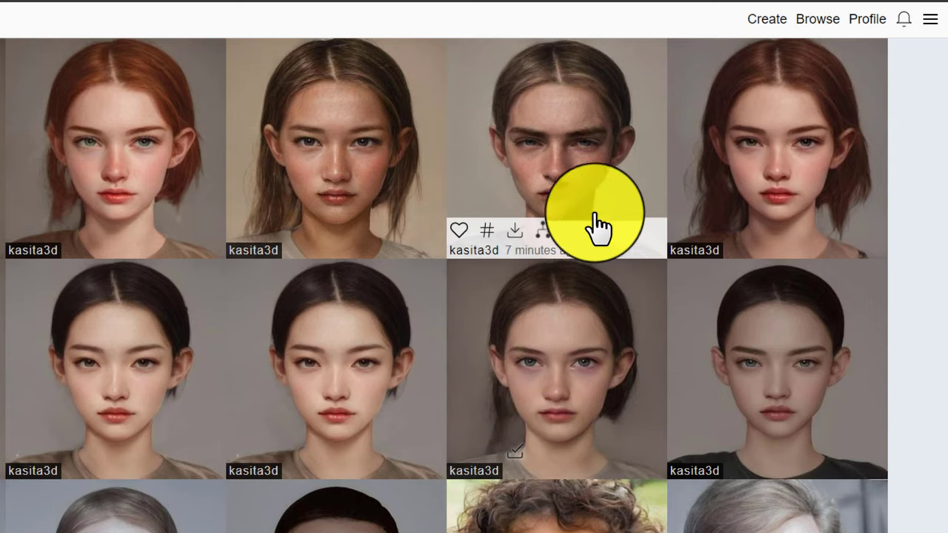
left_click(516, 238)
mouse_move(860, 220)
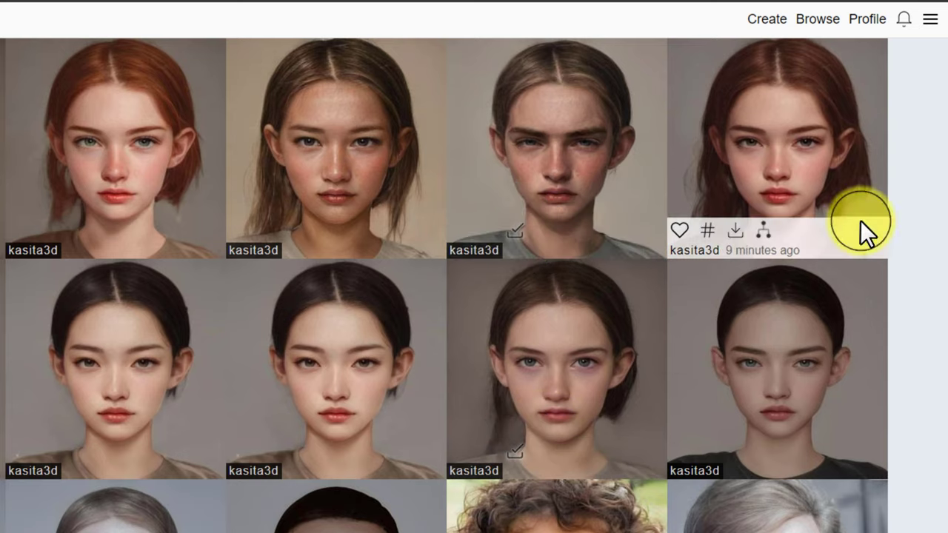
left_click(735, 232)
Look through the older portraits and artworks in the profile's created gallery.
scroll(109, 250, "down", 2)
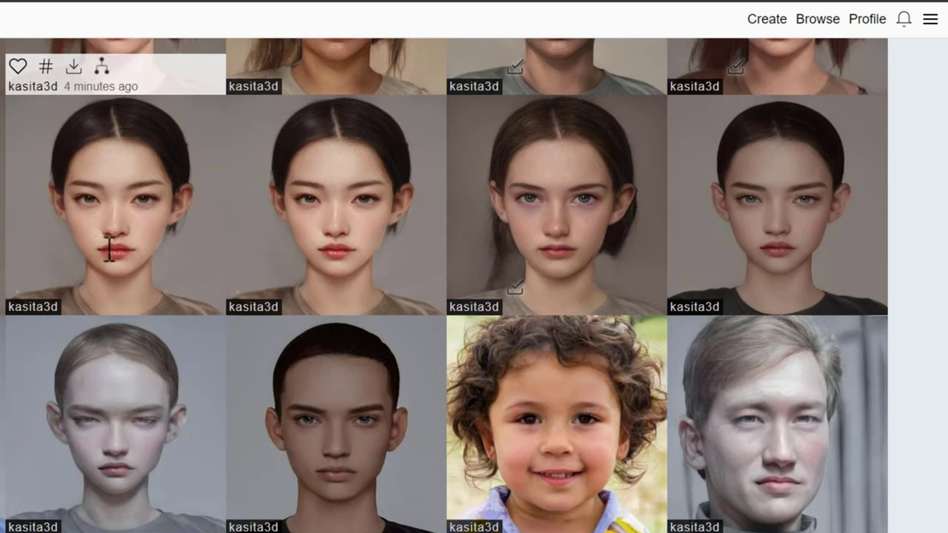
scroll(108, 250, "down", 10)
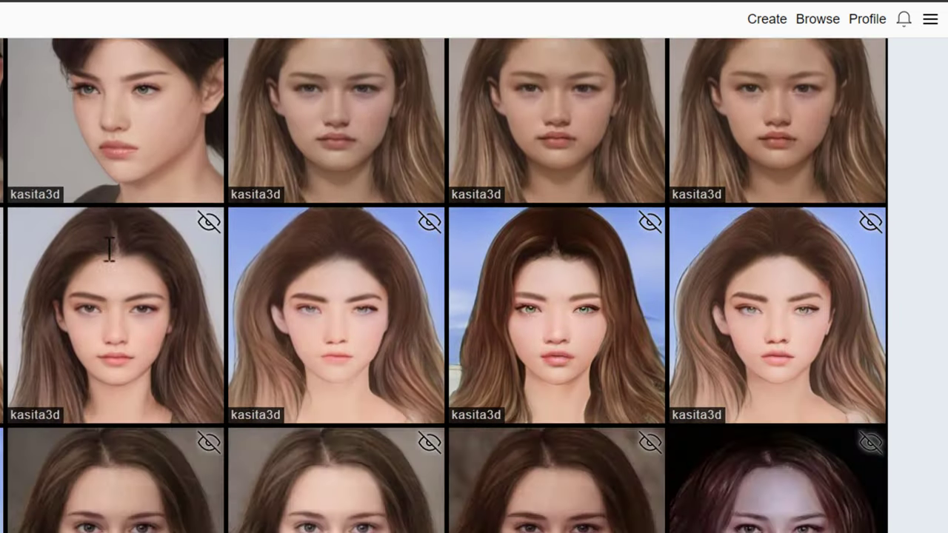
scroll(109, 249, "down", 7)
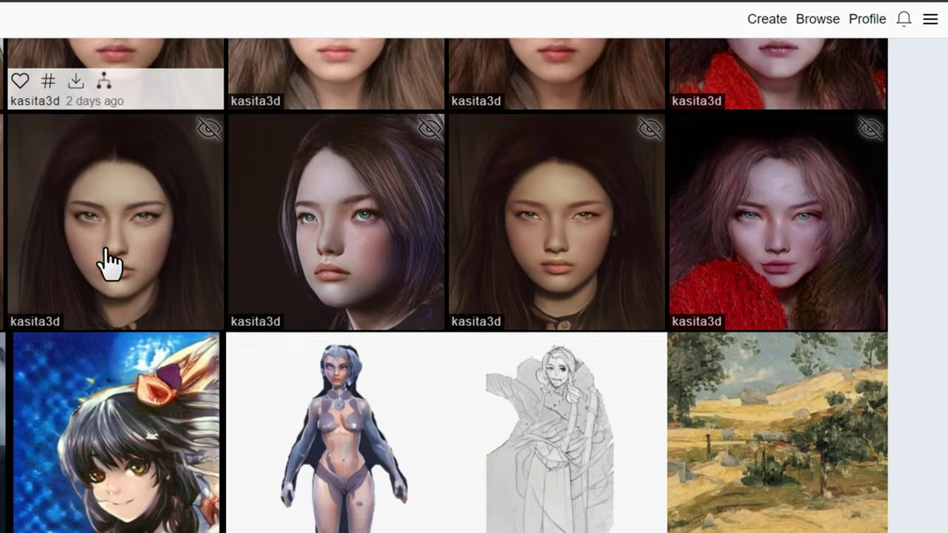
scroll(109, 261, "down", 6)
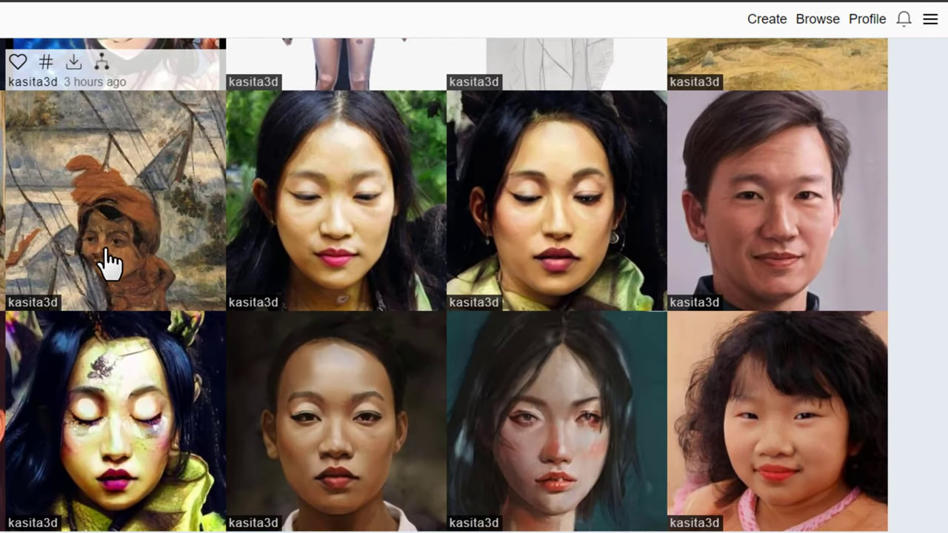
Go to the account's image downloads and open the high-resolution originals of the four short-haired portraits.
left_click(929, 23)
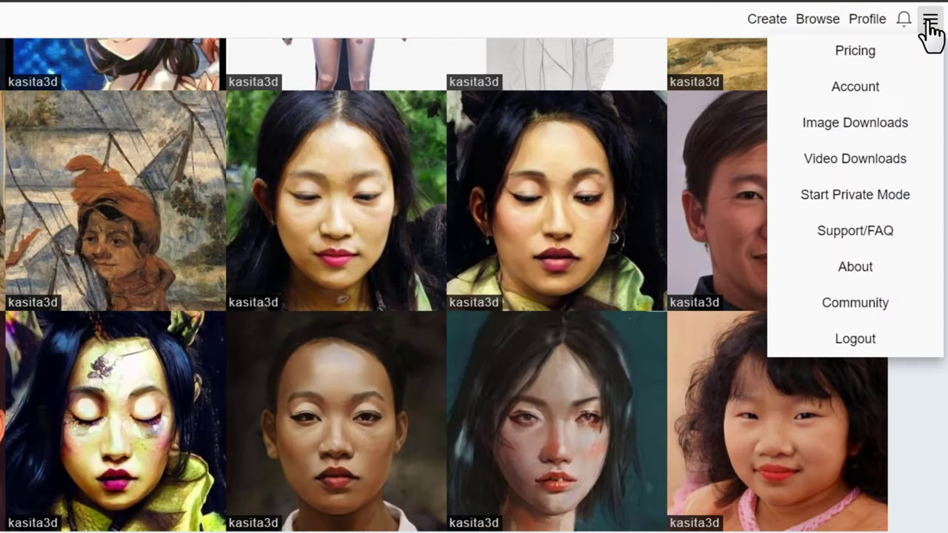
left_click(859, 126)
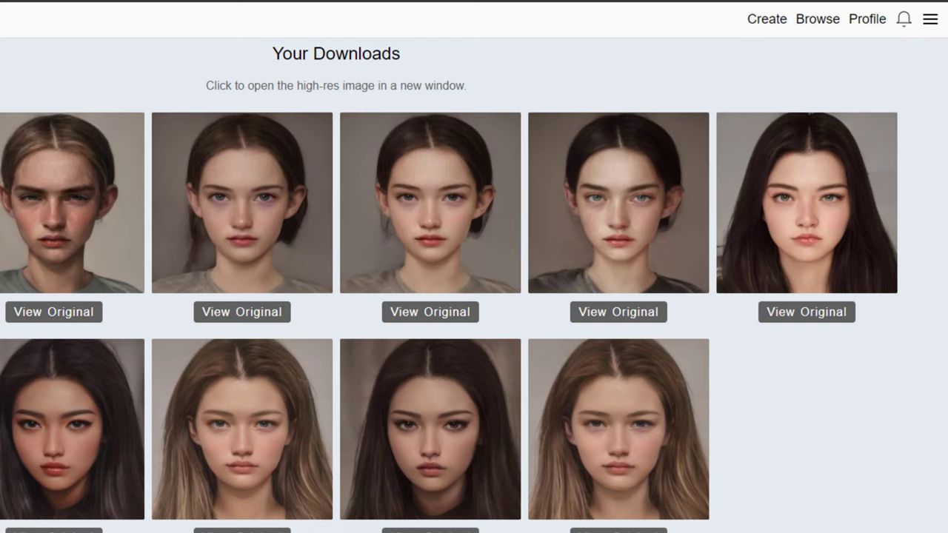
right_click(0, 251)
right_click(110, 244)
left_click(145, 254)
right_click(211, 228)
left_click(247, 233)
right_click(462, 215)
left_click(484, 220)
right_click(654, 221)
left_click(683, 227)
left_click(930, 20)
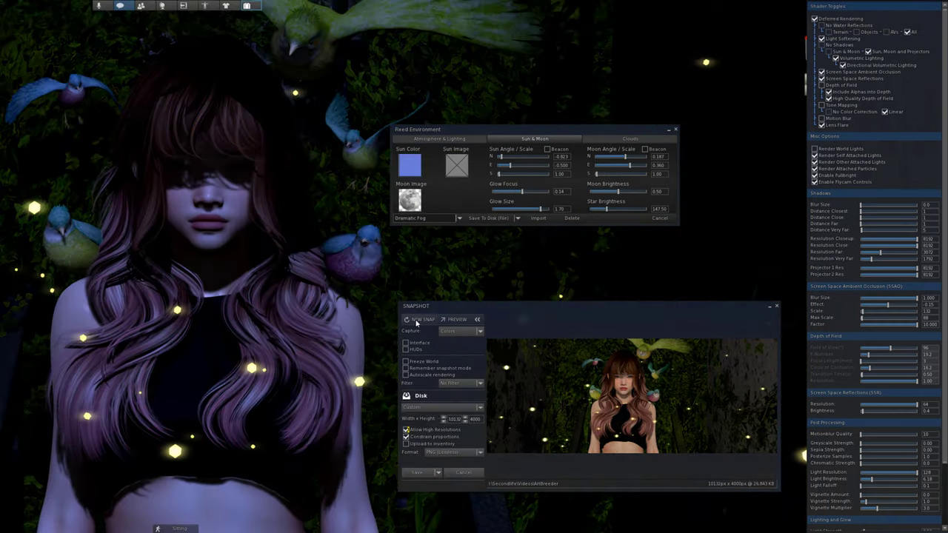
Switch to the Second Life viewer, refresh the snapshot, and retake it with a changed sun angle.
left_click(416, 321)
left_click_drag(502, 157, 535, 167)
left_click(419, 321)
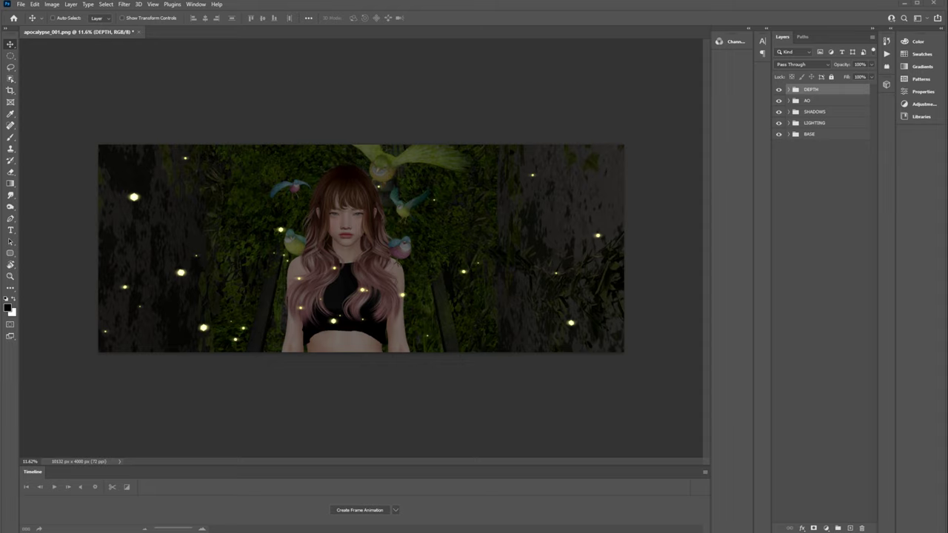
Switch to Photoshop and make all seven layers in the LIGHTING group of apocalypse_001.png visible, starting with apocalypse_017.
left_click(10, 275)
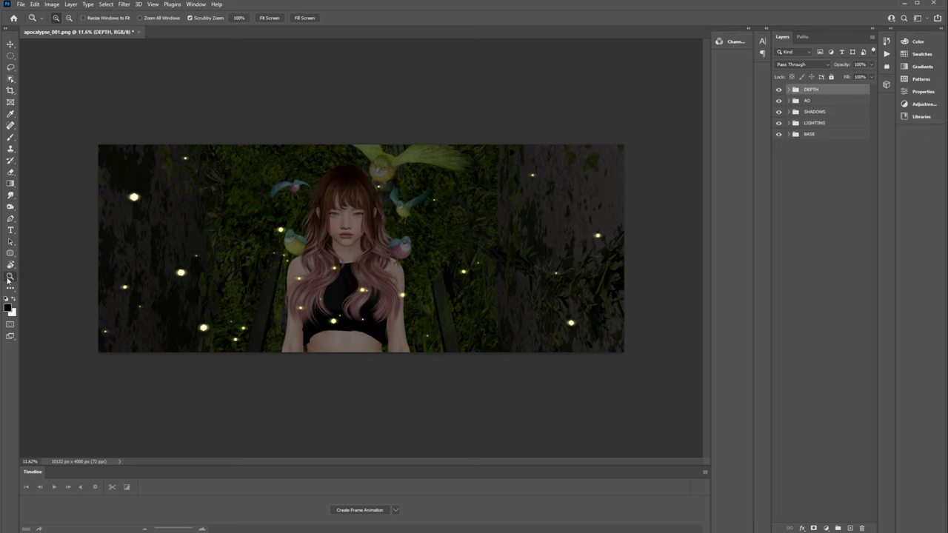
left_click(351, 272)
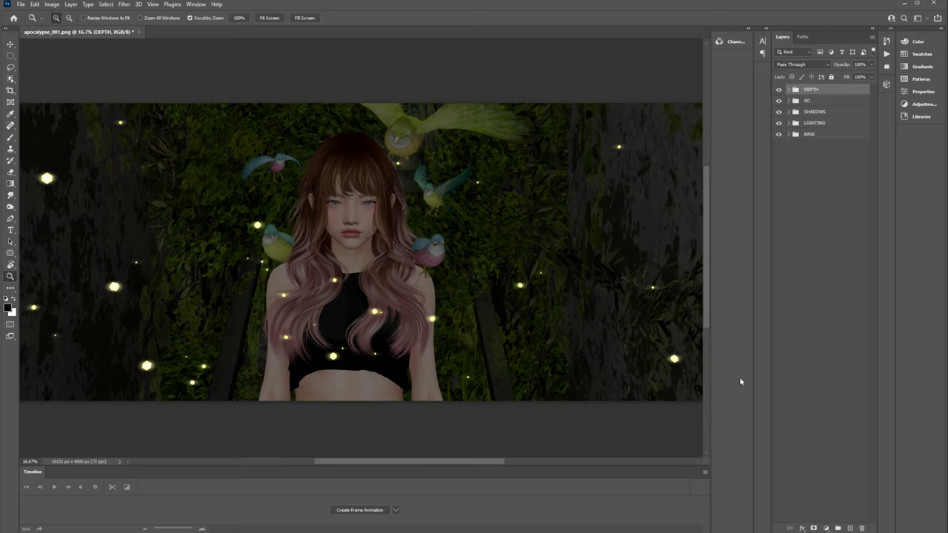
left_click(789, 123)
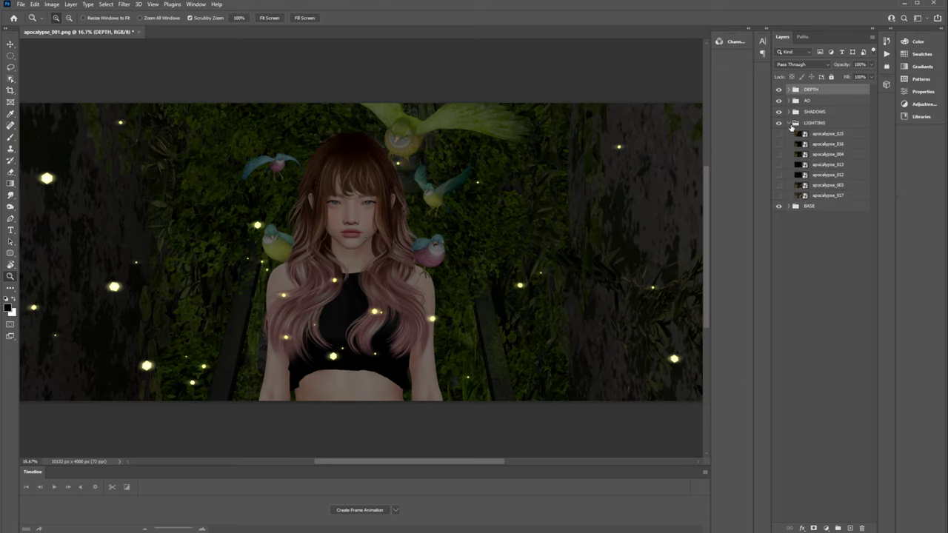
left_click(779, 195)
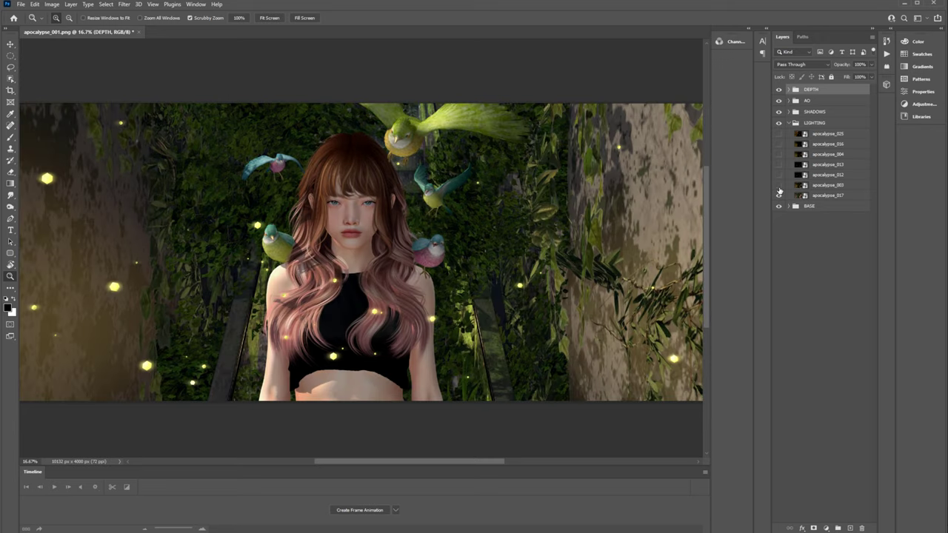
left_click(778, 185)
left_click(778, 175)
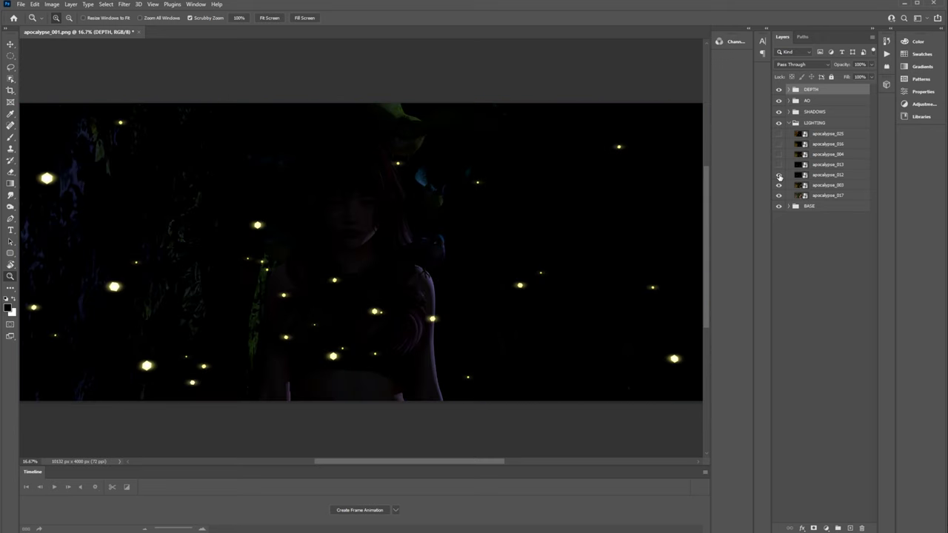
left_click(779, 164)
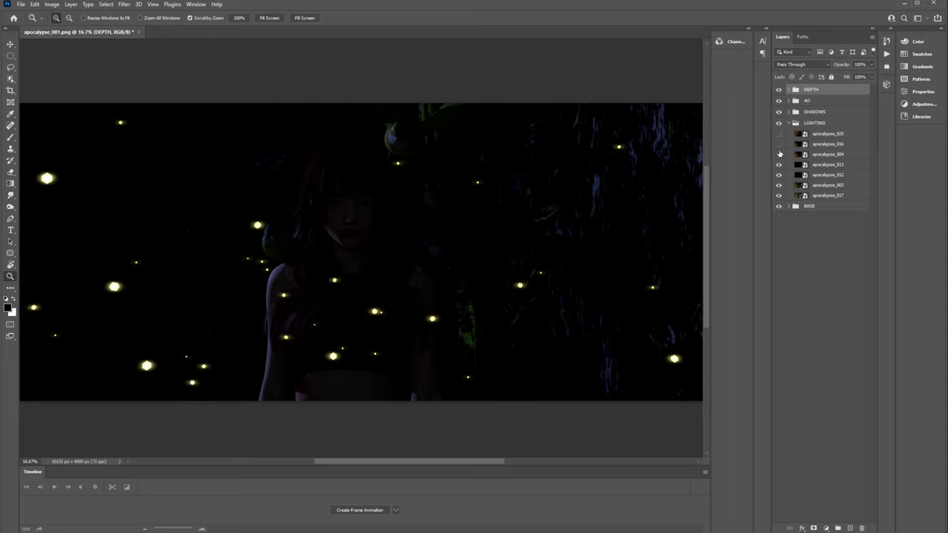
left_click(778, 155)
left_click(778, 144)
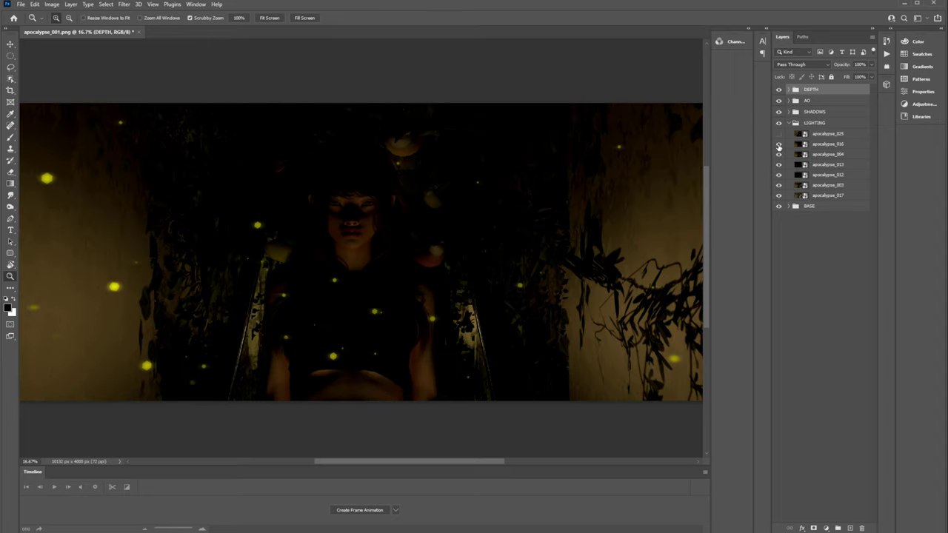
left_click(778, 134)
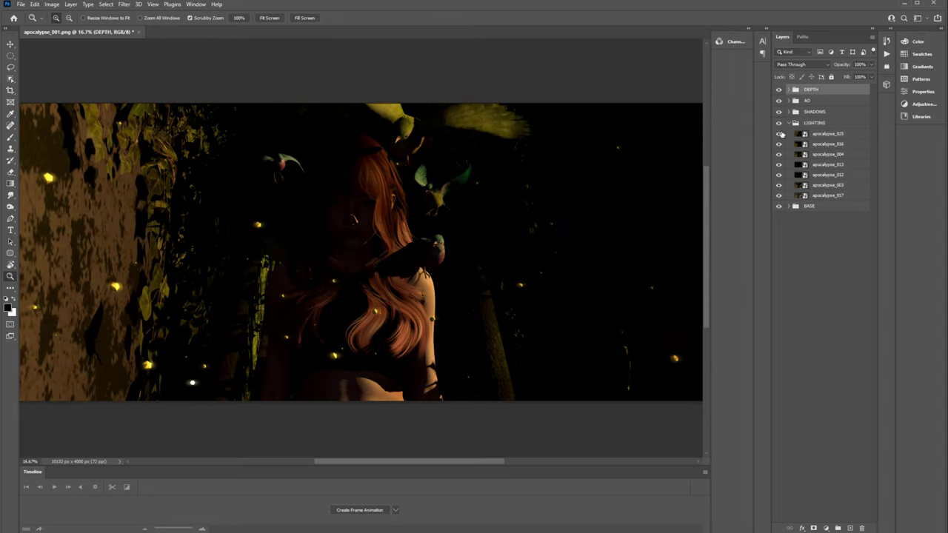
Expand the SHADOWS group and make its seven layers visible, from apocalypse_018 up to apocalypse_029.
left_click(789, 112)
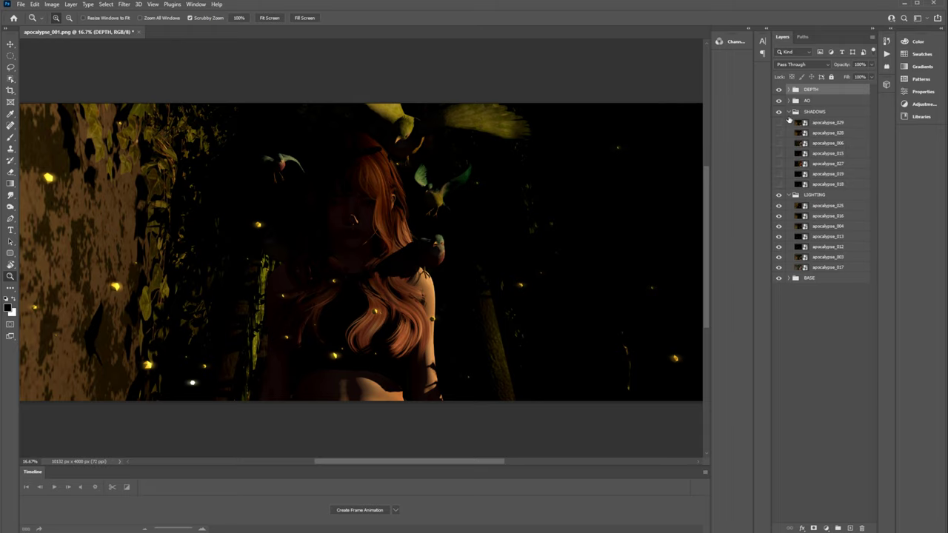
left_click(778, 185)
left_click(779, 175)
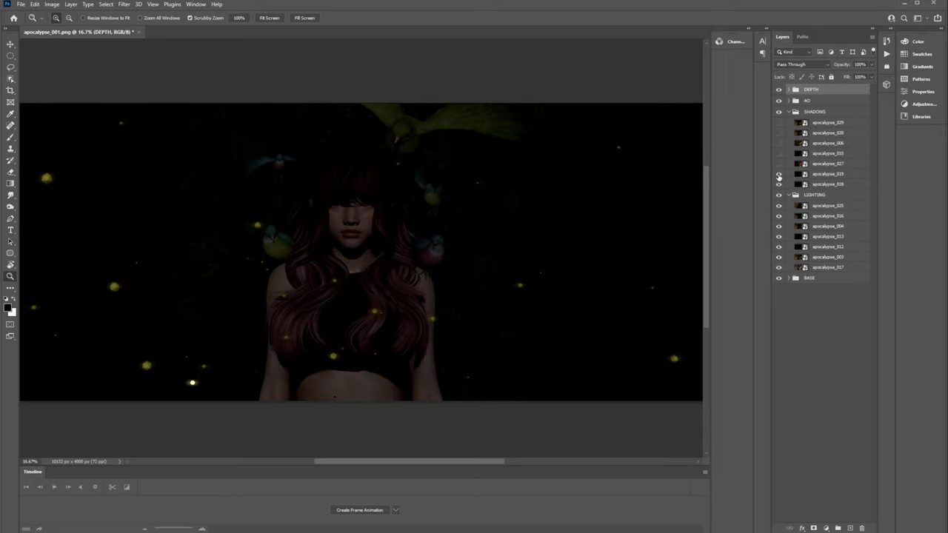
left_click(778, 164)
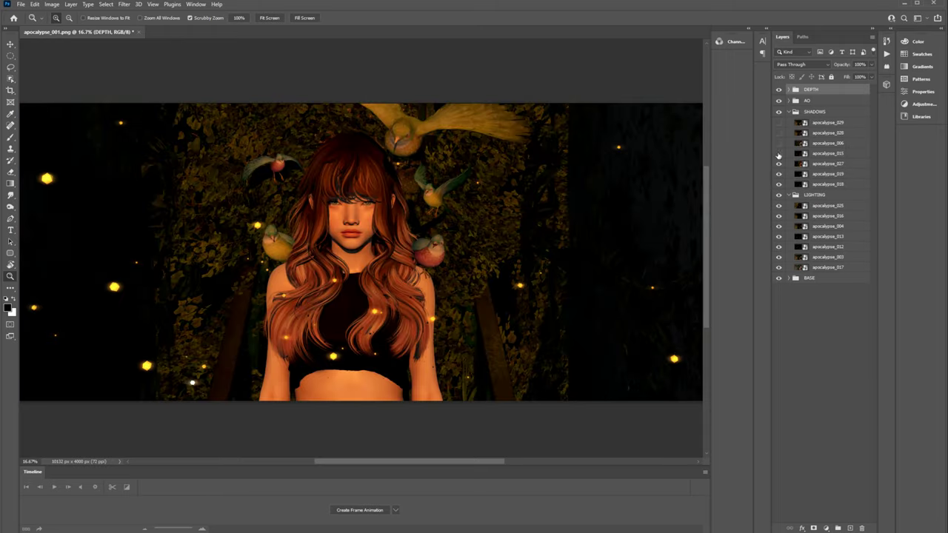
left_click(779, 154)
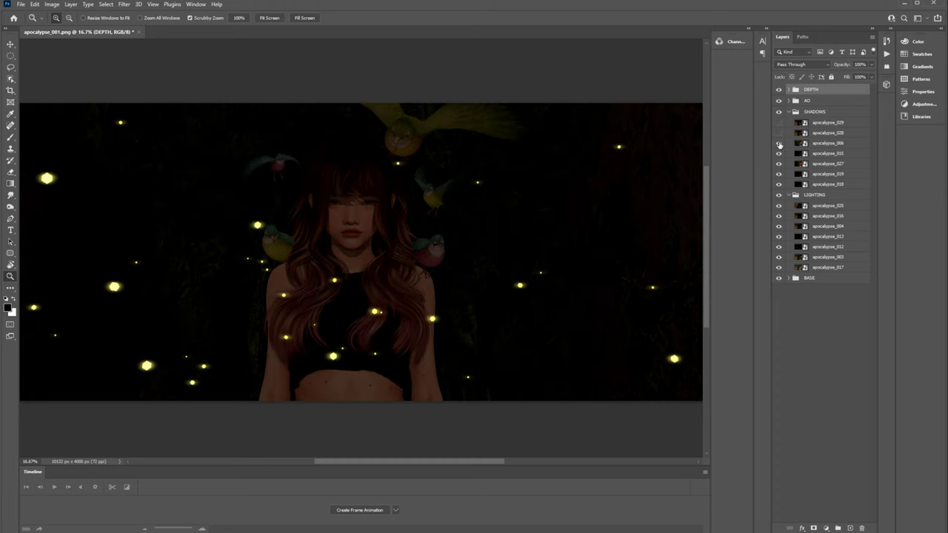
left_click(778, 143)
left_click(778, 134)
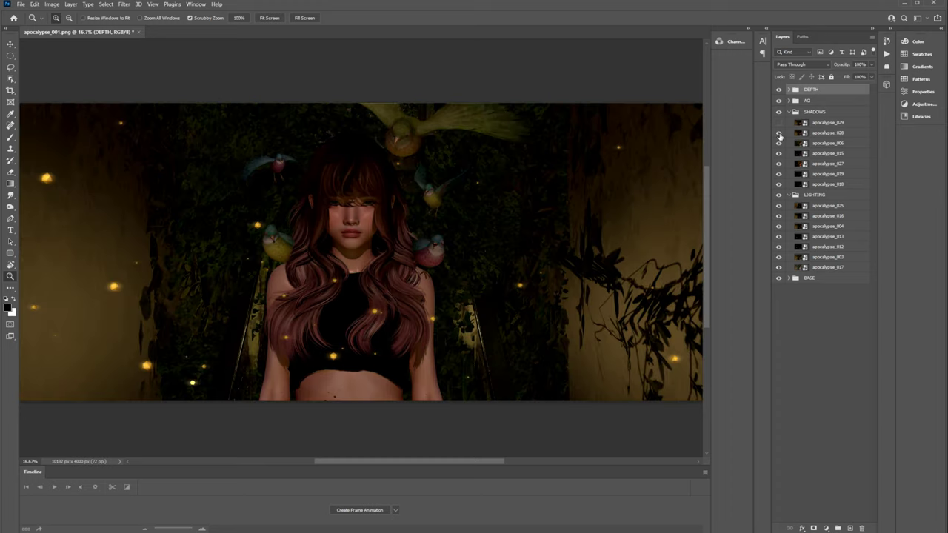
left_click(778, 123)
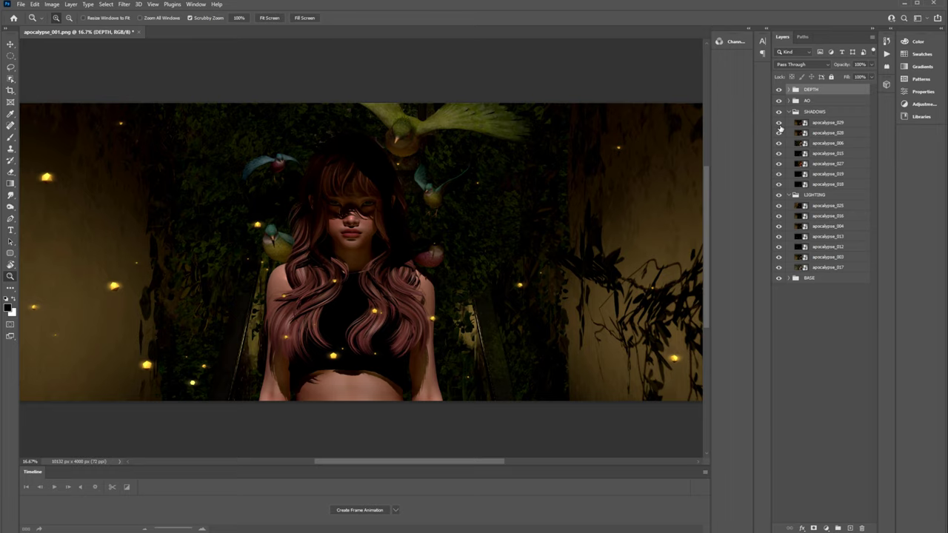
Make the apocalypse_024 layer in the AO group and Layers 1 to 3 in the DEPTH group visible.
left_click(788, 100)
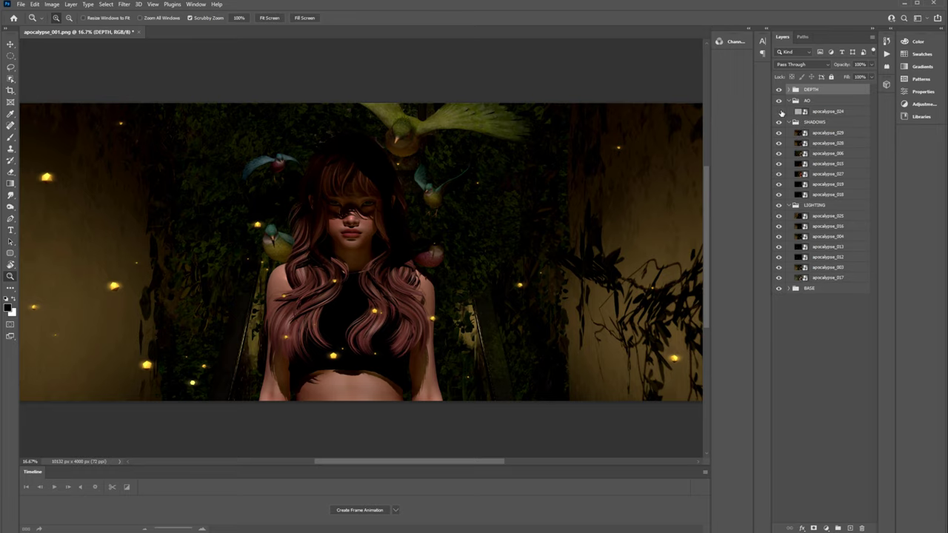
left_click(779, 112)
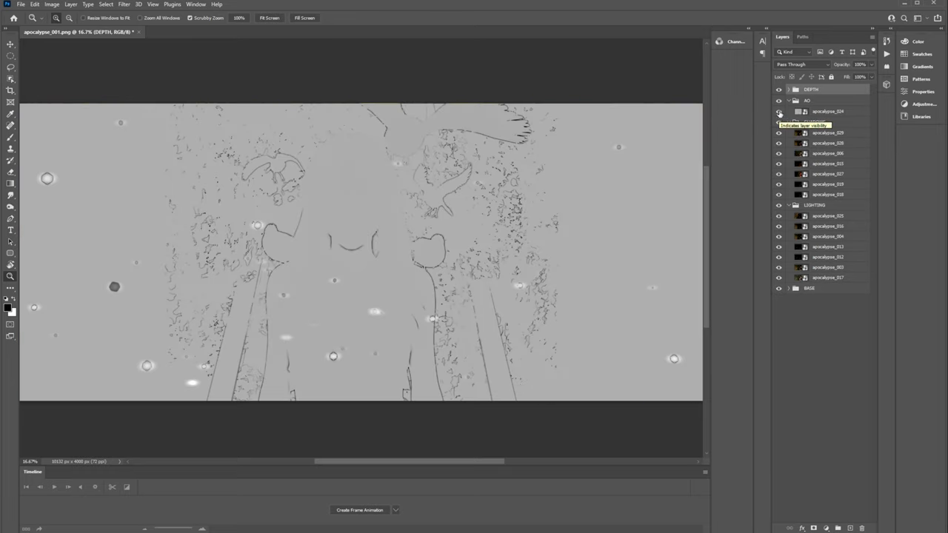
left_click(788, 90)
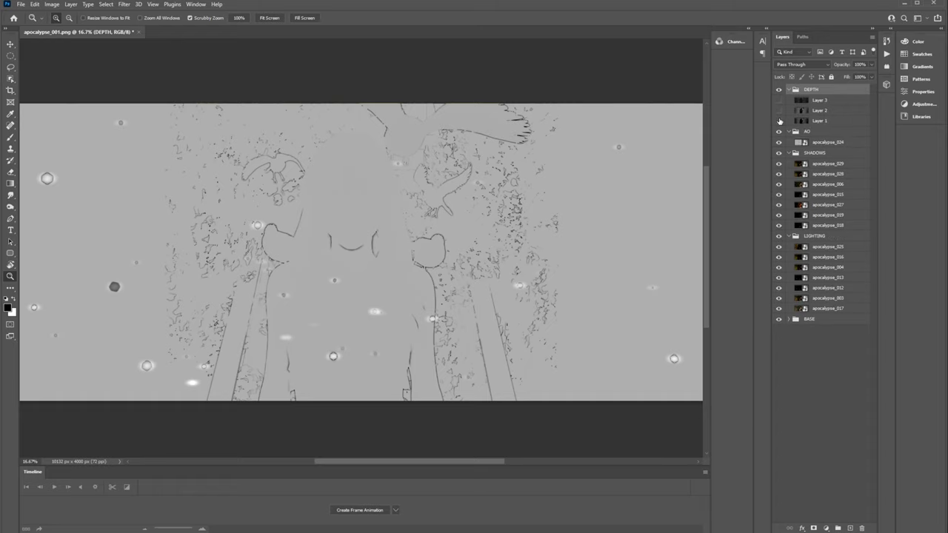
left_click(778, 121)
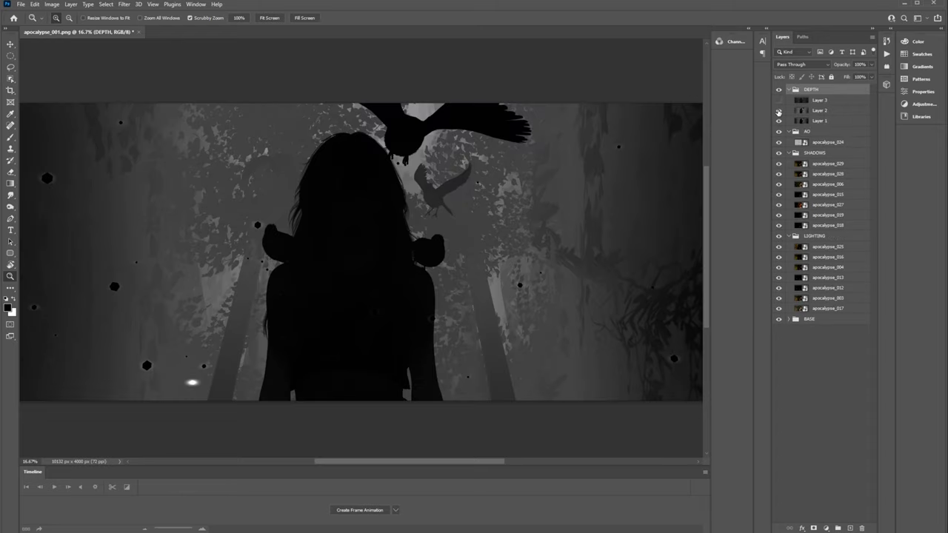
left_click(778, 111)
left_click(779, 100)
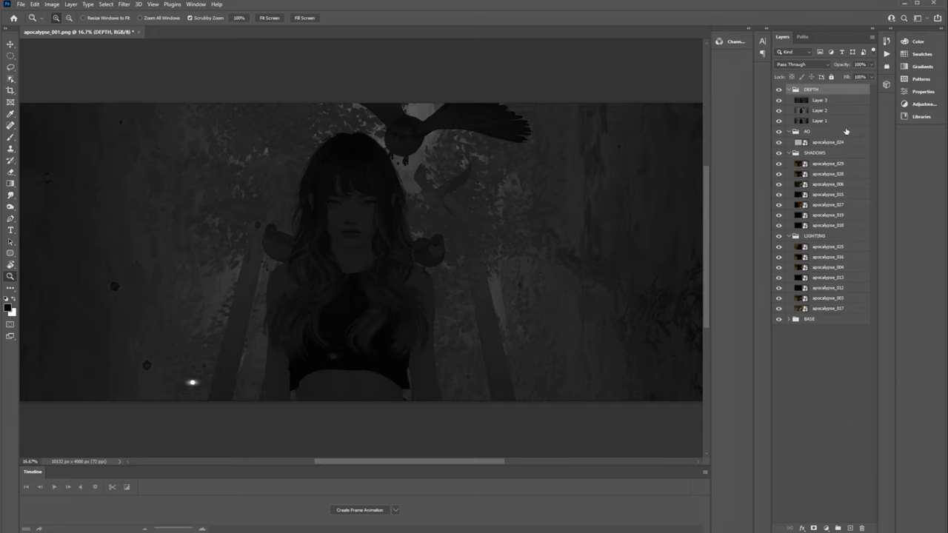
Collapse the DEPTH, AO, SHADOWS and LIGHTING groups, then show only the BASE group and select it.
left_click(789, 89)
left_click(792, 101)
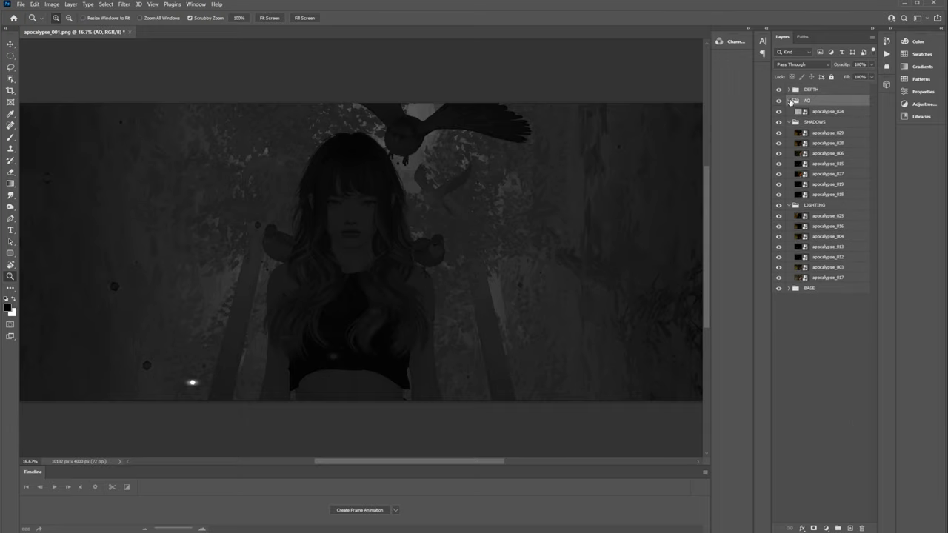
left_click(789, 100)
left_click(789, 112)
left_click(788, 123)
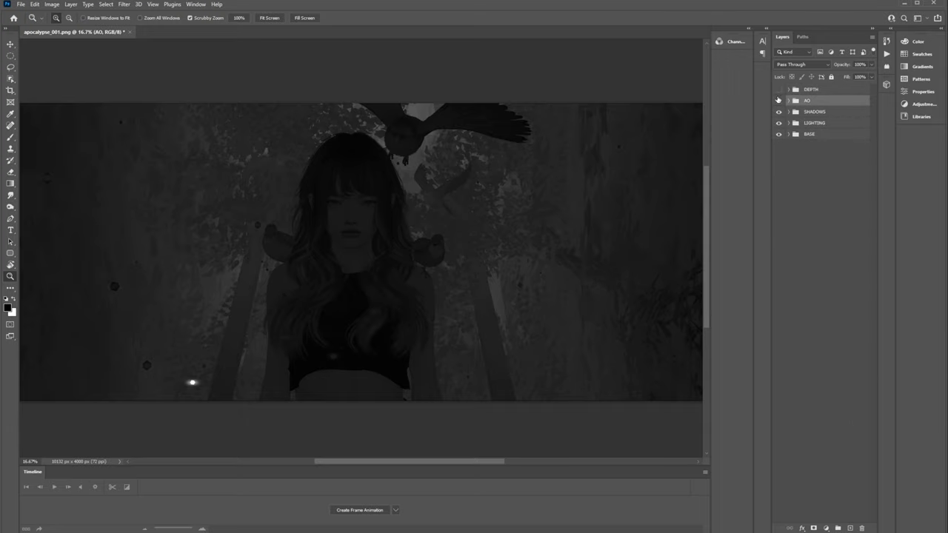
left_click(778, 134, "alt")
left_click(809, 134)
left_click(343, 215)
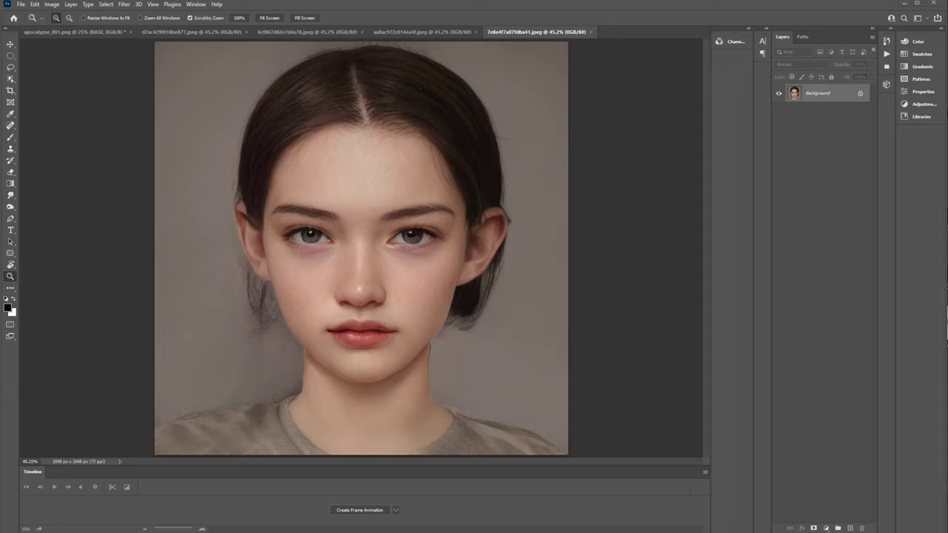
Compare the downloaded portraits in their open documents, ending on the frowning face with the grey-green shirt.
left_click(401, 31)
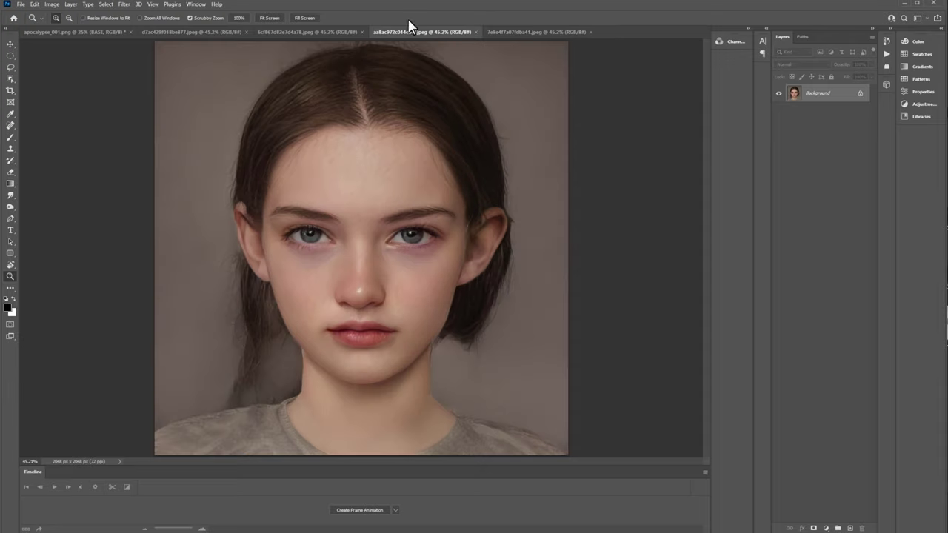
left_click(326, 32)
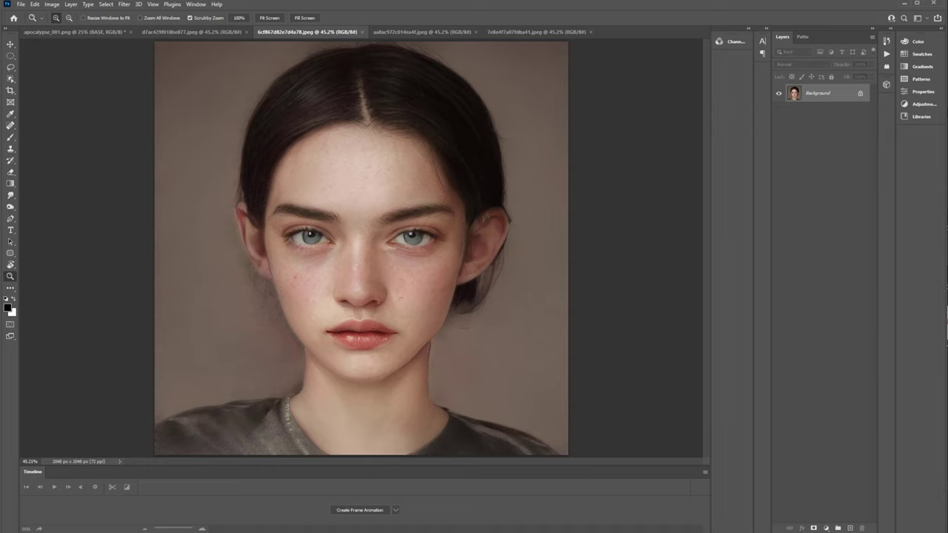
left_click(211, 32)
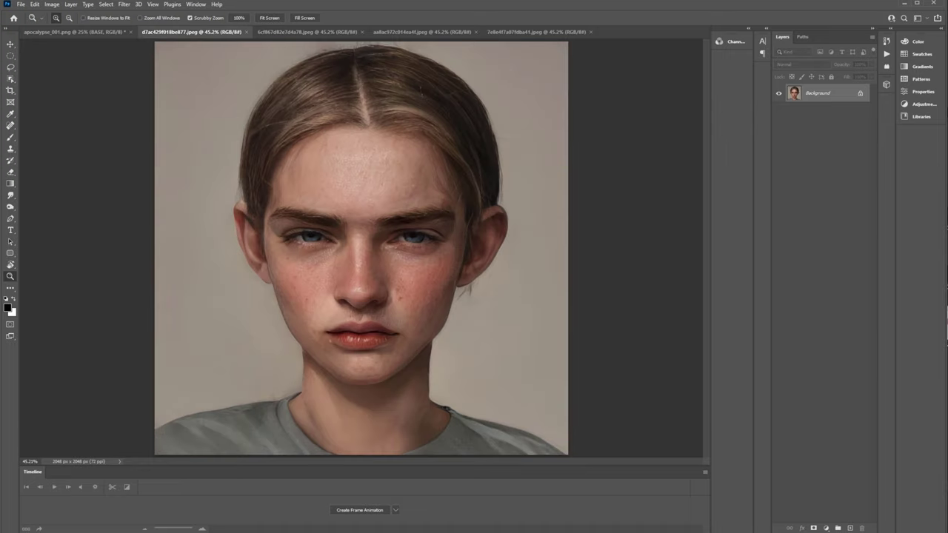
Copy the frowning portrait into apocalypse_001.png as a new layer above the DEPTH group and close its document.
left_click(10, 44)
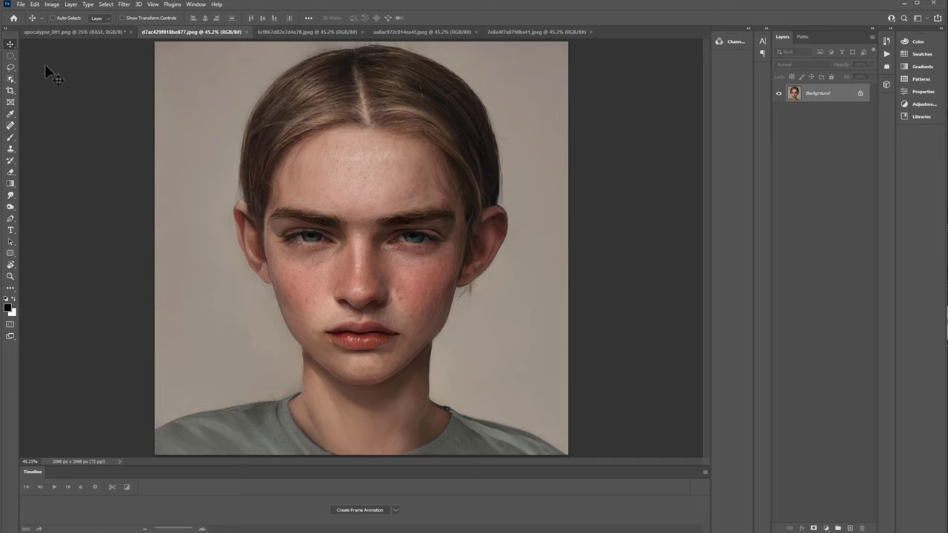
left_click(77, 32)
left_click(825, 90)
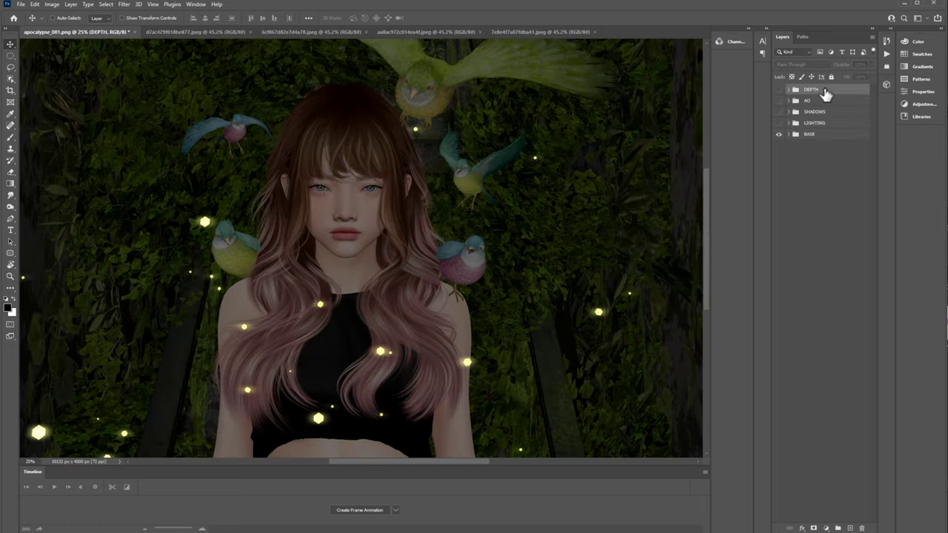
key("ctrl+v")
left_click(208, 32)
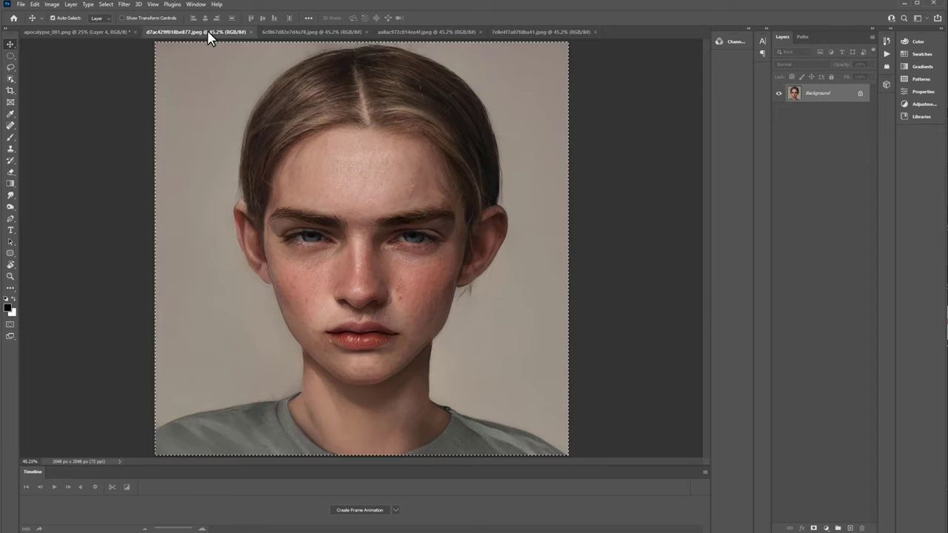
left_click(251, 31)
Copy the black-haired and brown-haired portraits into apocalypse_001.png as new top layers and close their documents.
left_click(237, 29)
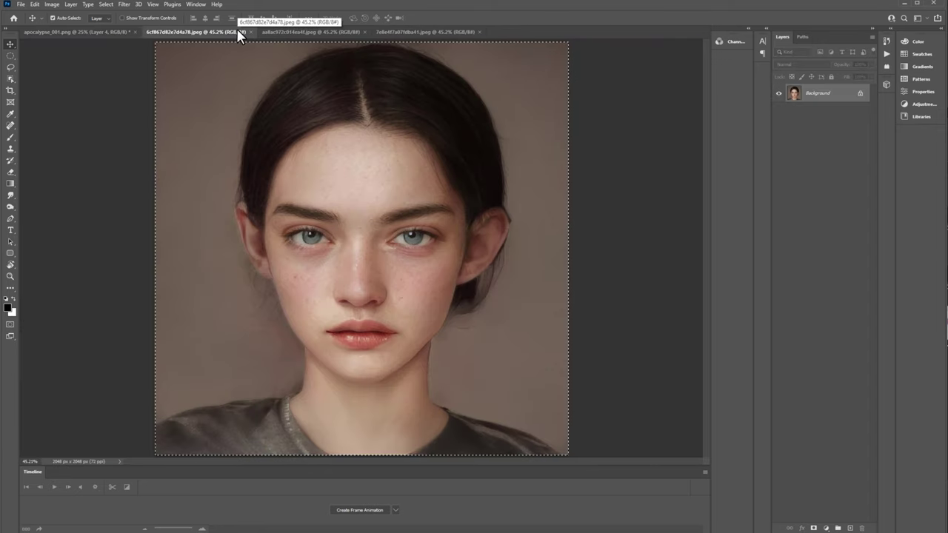
left_click(251, 32)
key("ctrl+v")
left_click(191, 32)
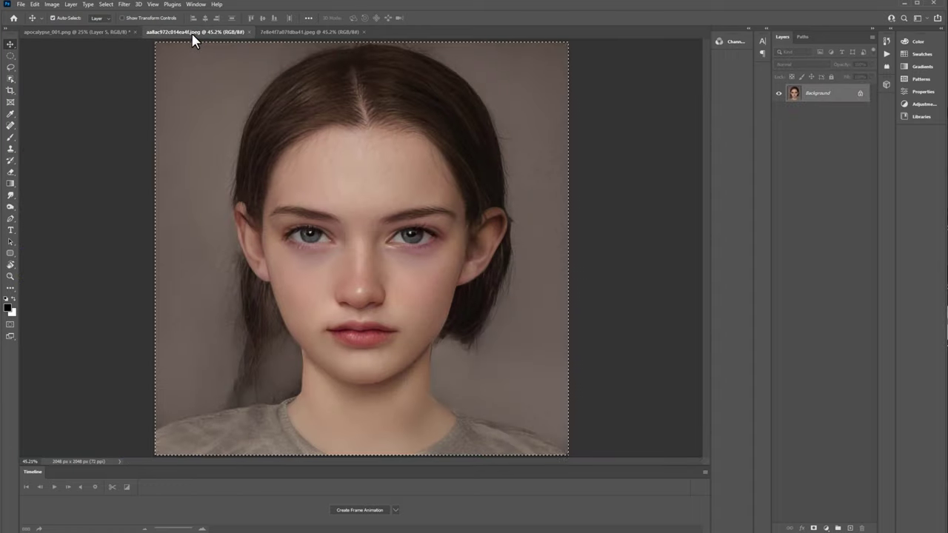
key("ctrl+w")
key("ctrl+v")
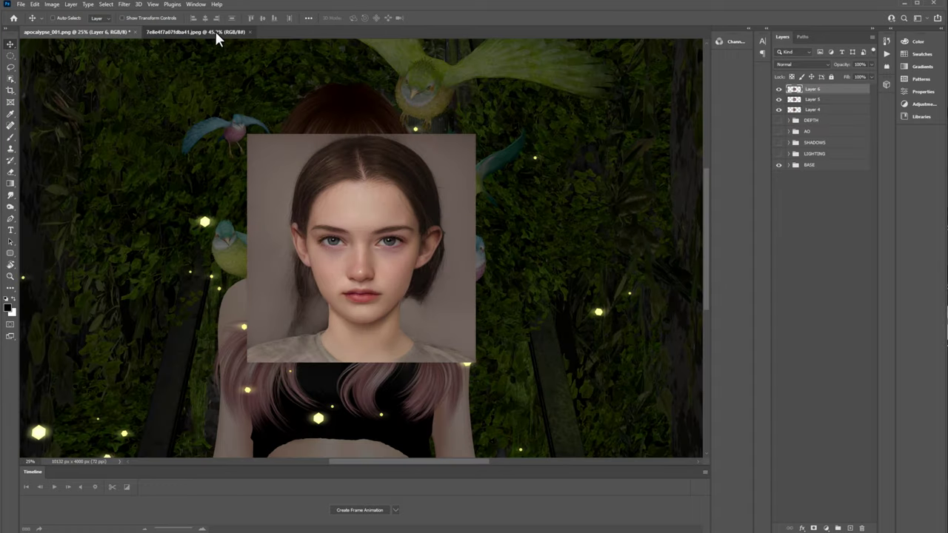
Copy the last open portrait into apocalypse_001.png as a new top layer and close its document.
left_click(215, 32)
key("ctrl+w")
key("ctrl+v")
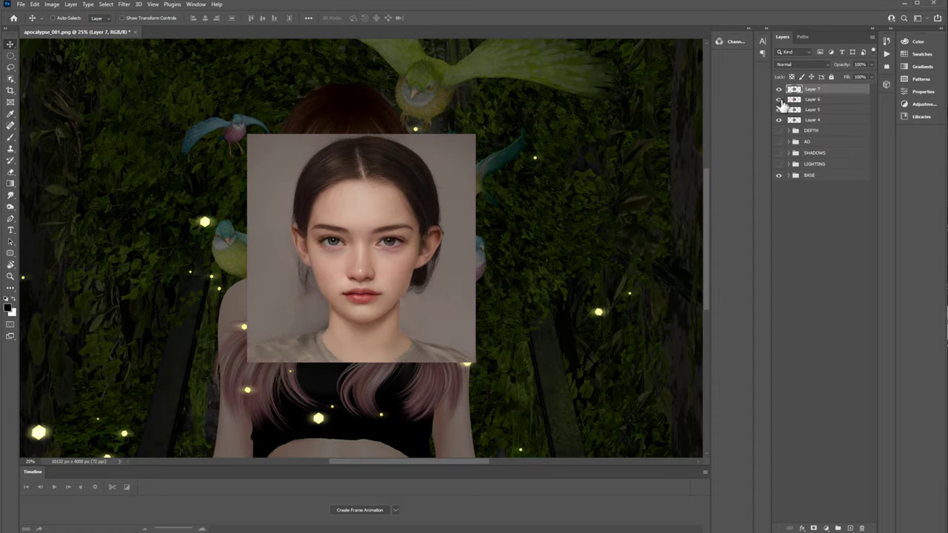
Group the four portrait layers as ARTBREEDER, place the group between LIGHTING and BASE, and expand it.
left_click(822, 120, "shift")
key("ctrl+g")
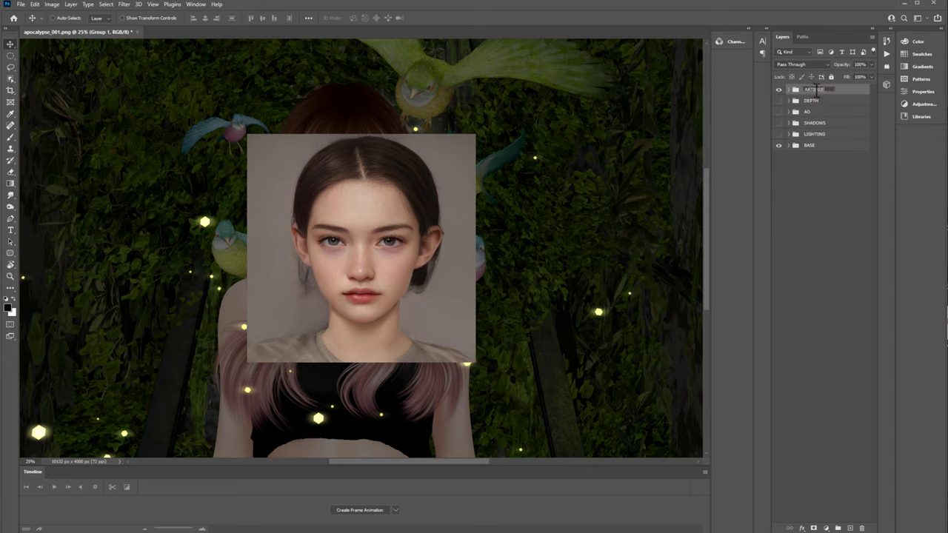
key("Return")
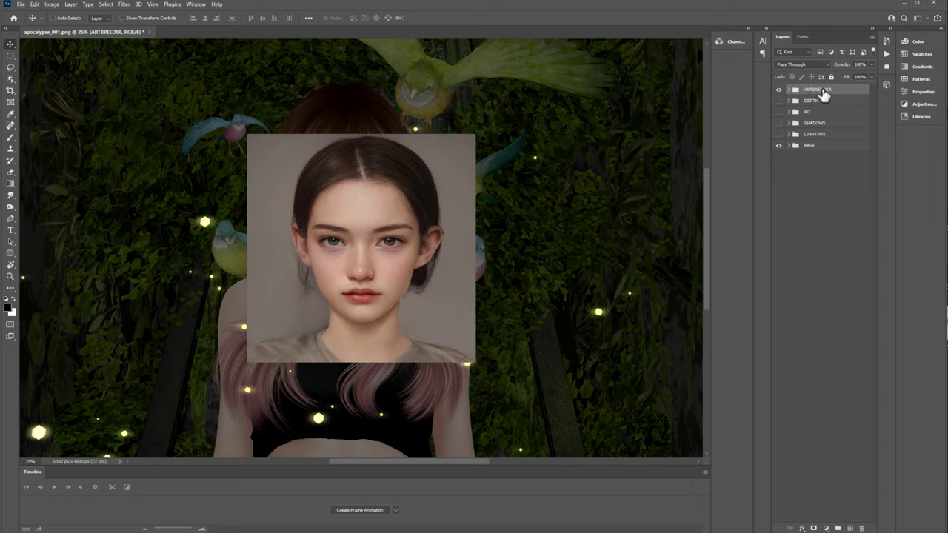
left_click_drag(823, 95, 810, 127)
left_click(788, 134)
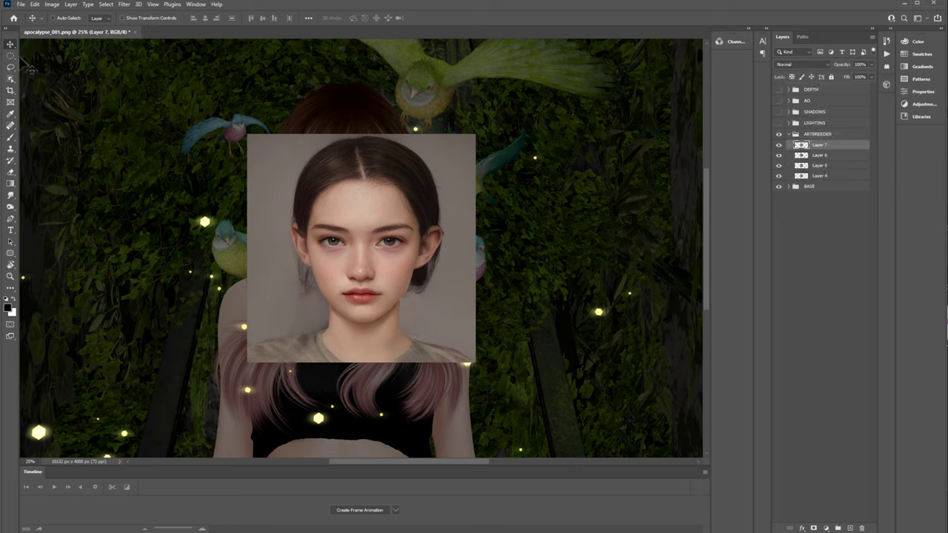
Select the woman on Layer 7 with the Object Selection tool, invert the selection, and delete the portrait's background.
left_click(10, 79)
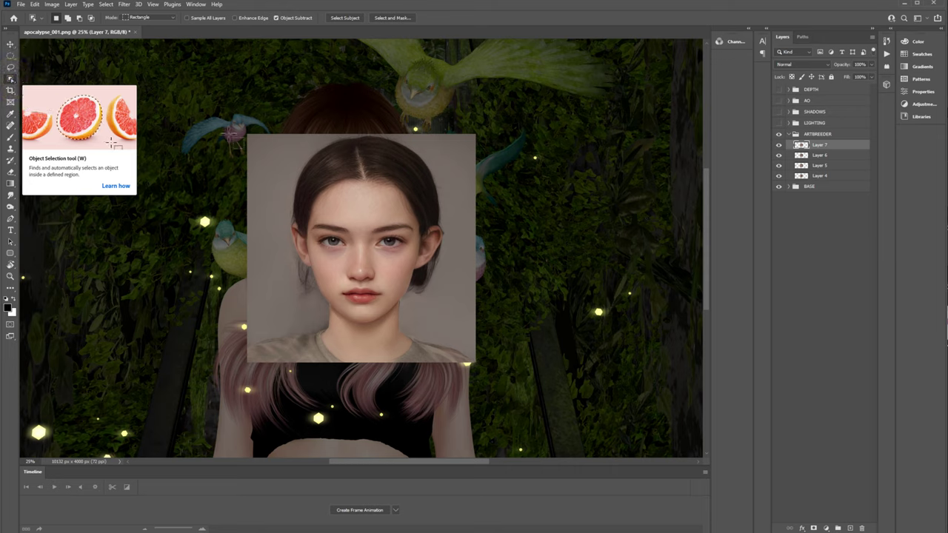
left_click_drag(233, 121, 498, 389)
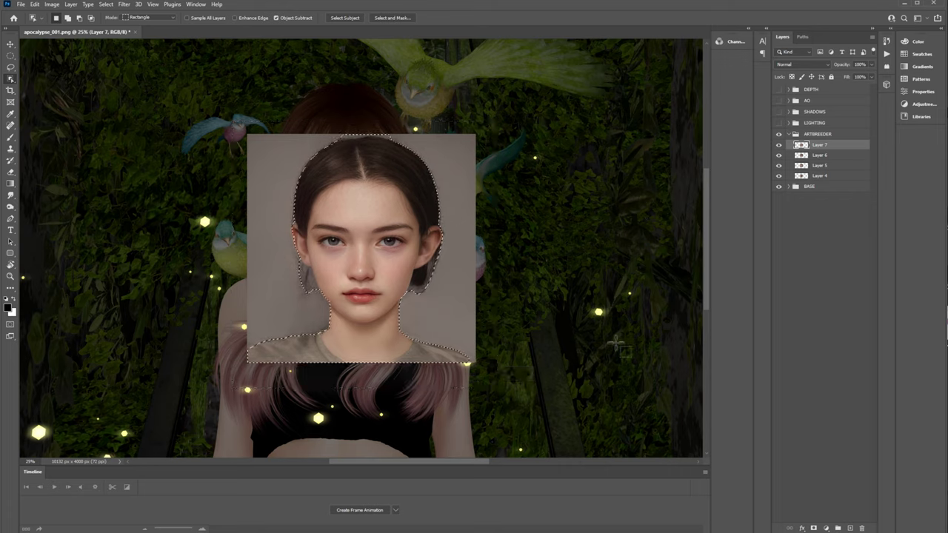
key("ctrl+shift+i")
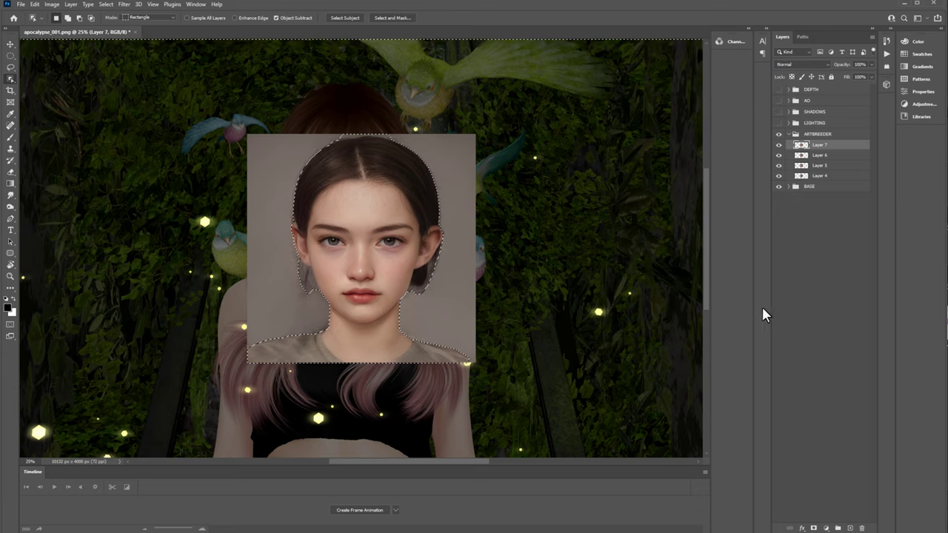
key("Delete")
Delete the same inverted selection from Layer 6, Layer 5 and Layer 4, and deselect.
left_click(837, 157)
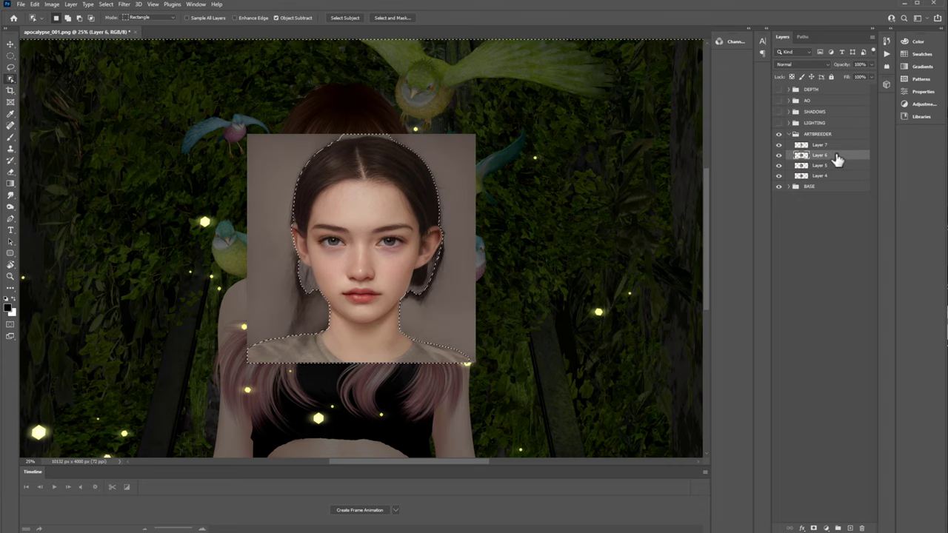
key("Delete")
left_click(832, 167)
key("Delete")
left_click(834, 176)
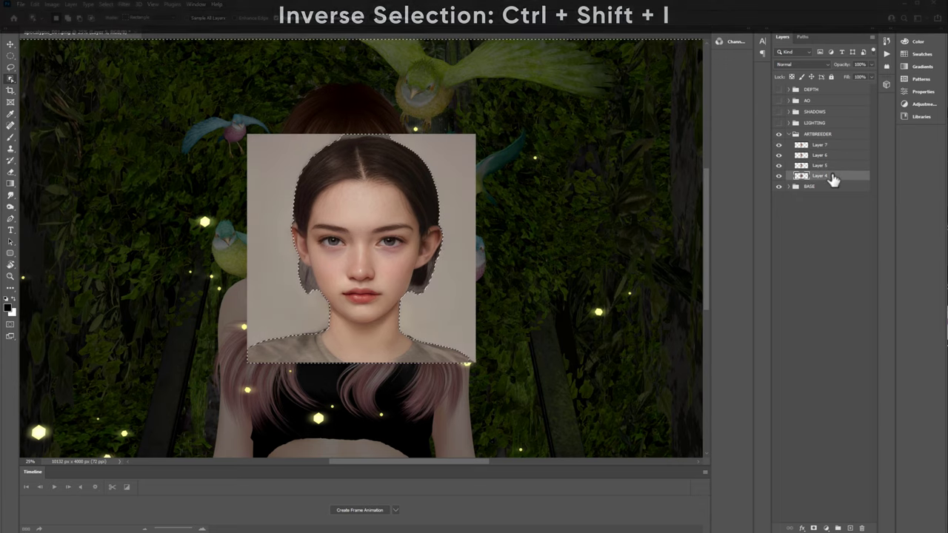
key("Delete")
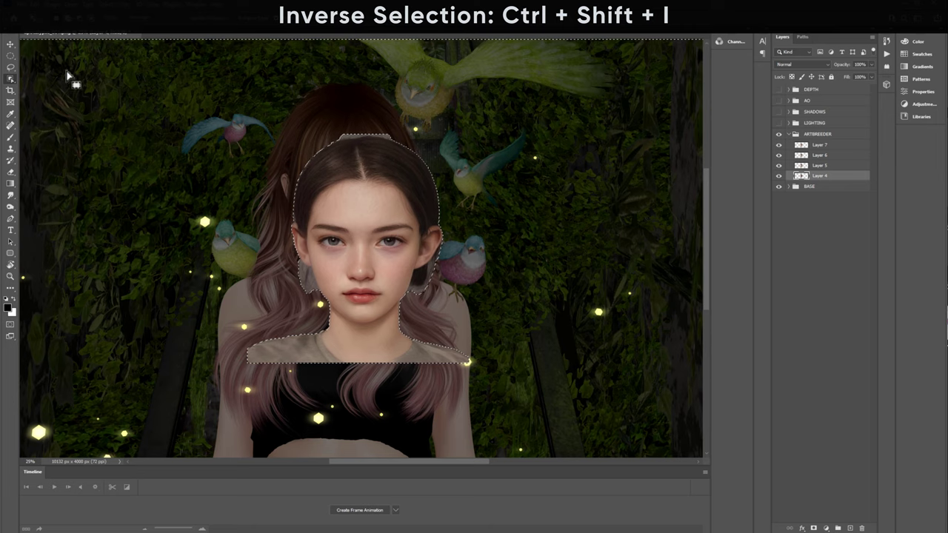
left_click(13, 57)
left_click(544, 286)
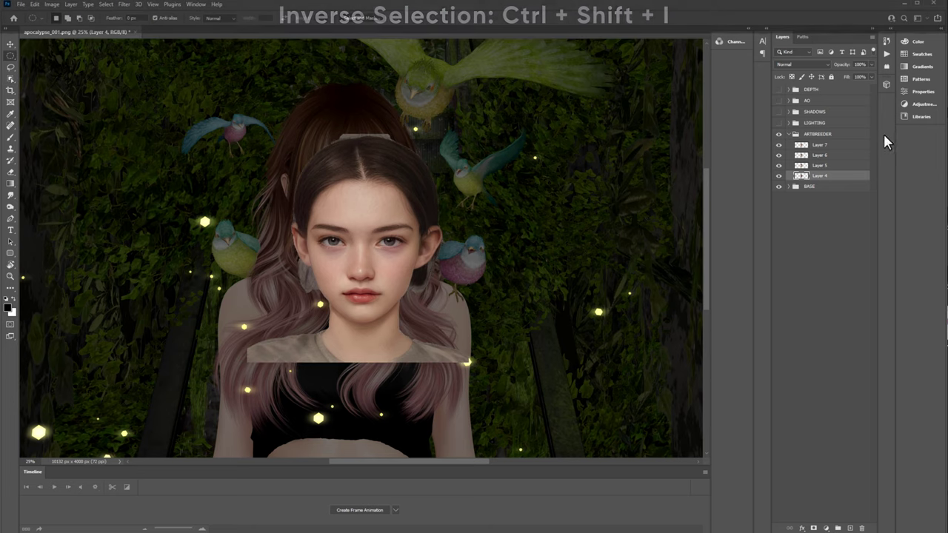
Duplicate Layer 7 and hide the four original portrait layers, keeping the copy and the BASE group shown.
right_click(824, 145)
left_click(853, 189)
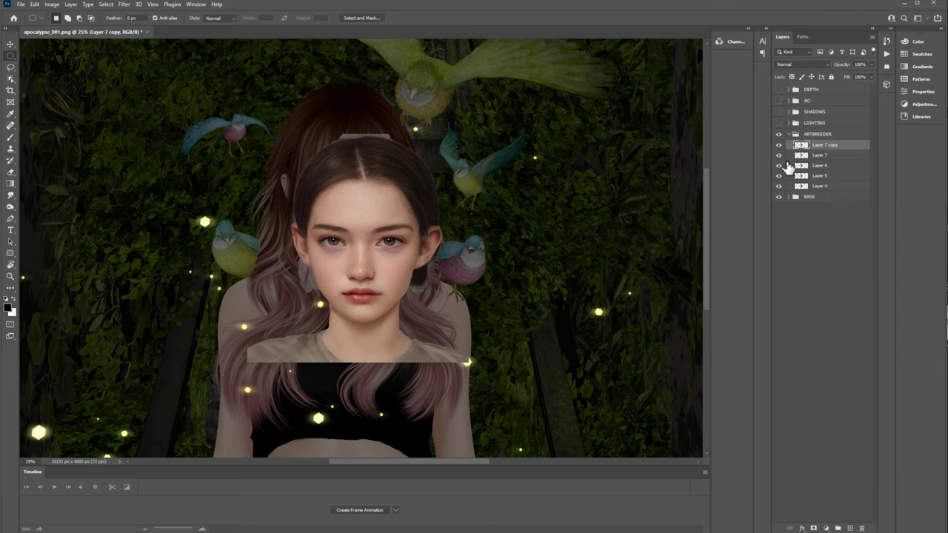
left_click_drag(778, 155, 780, 206)
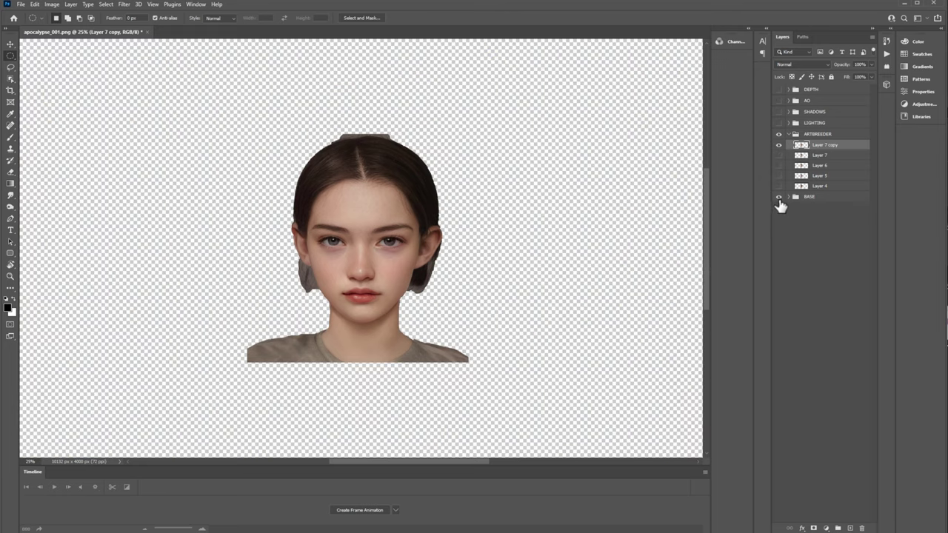
left_click(778, 197)
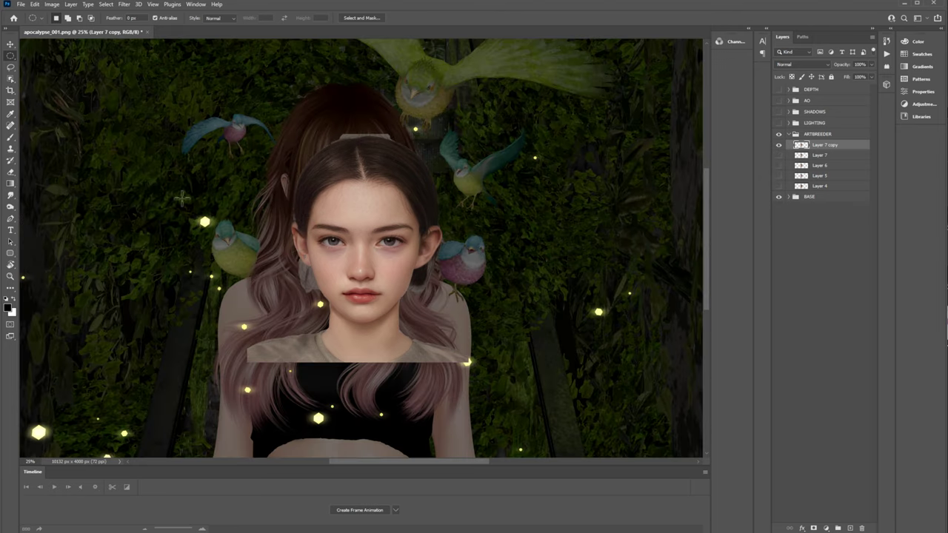
Hide the guides and lower the opacity of Layer 7 copy to 61%.
left_click(10, 277)
left_click(354, 237)
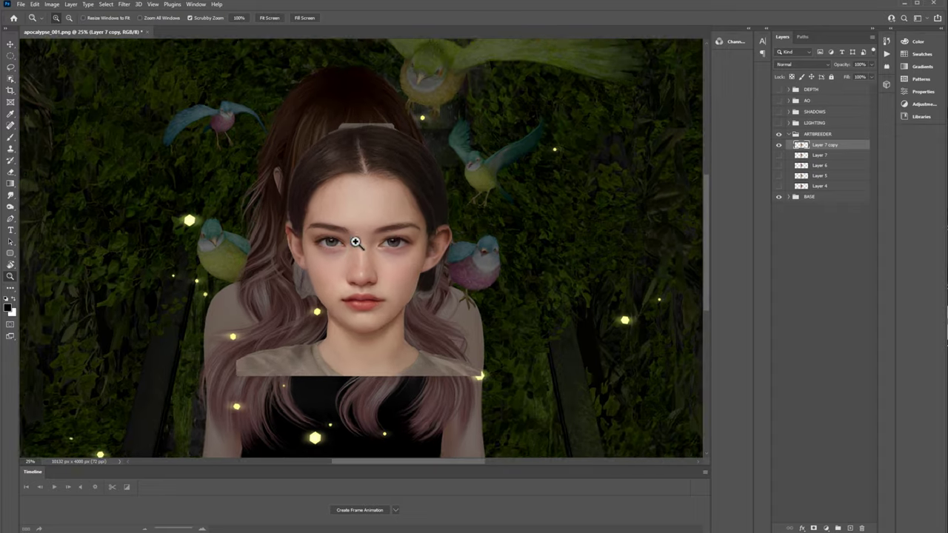
left_click(11, 46)
left_click_drag(419, 309, 419, 309)
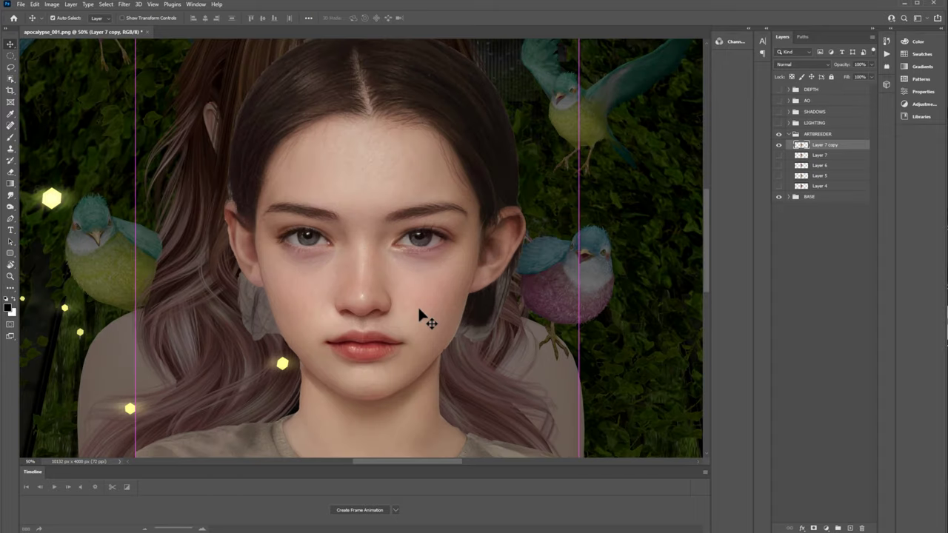
key("ctrl+semicolon")
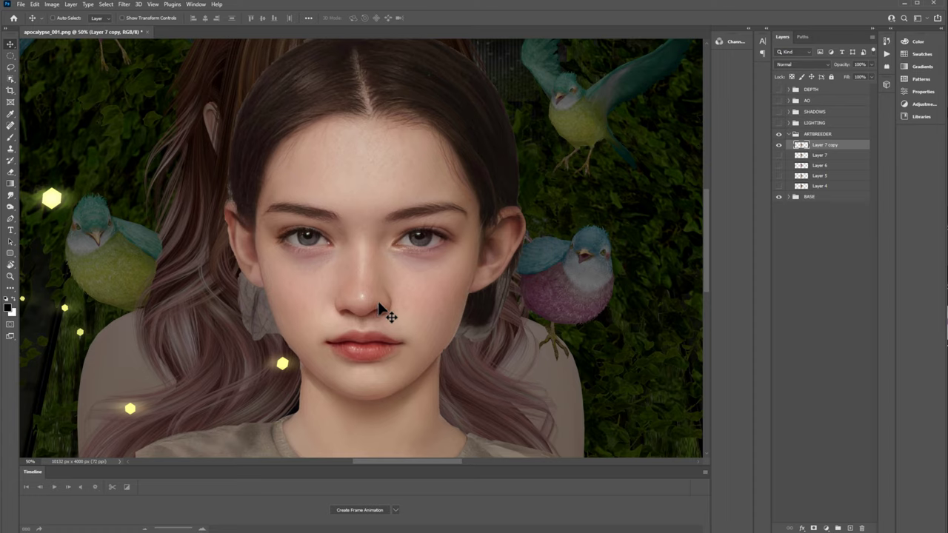
left_click(871, 64)
left_click_drag(849, 75, 860, 81)
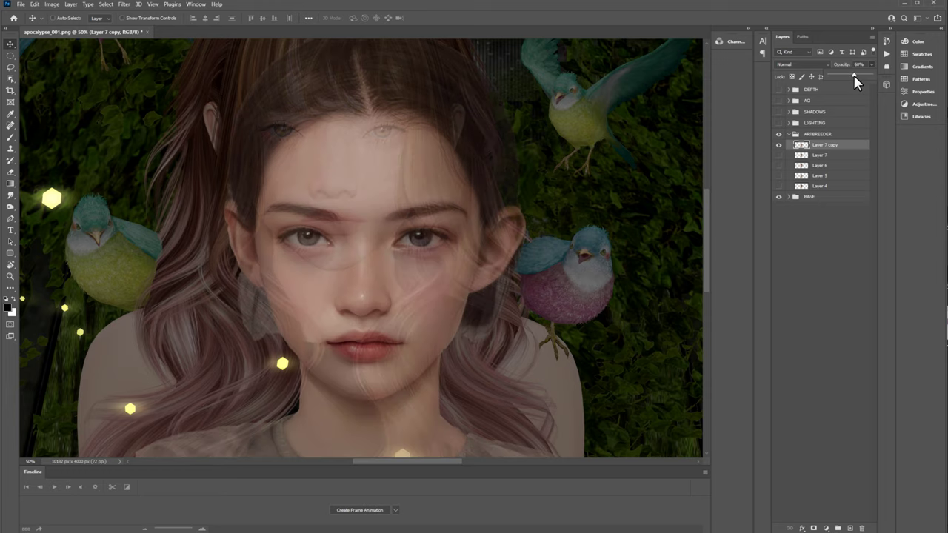
Move the semi-transparent portrait over the avatar's face and scale it to about 77% with Free Transform.
left_click_drag(385, 318, 360, 248)
left_click_drag(362, 176, 383, 191)
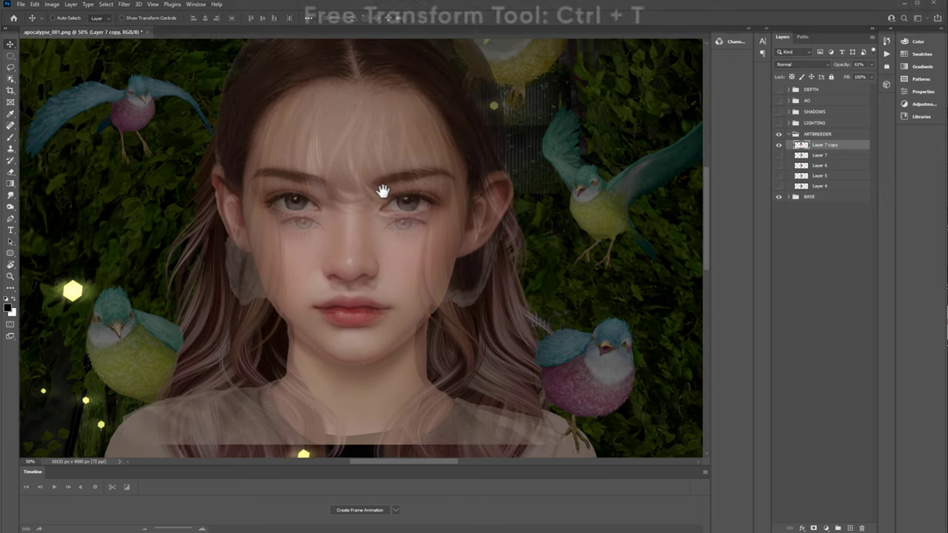
key("ctrl+t")
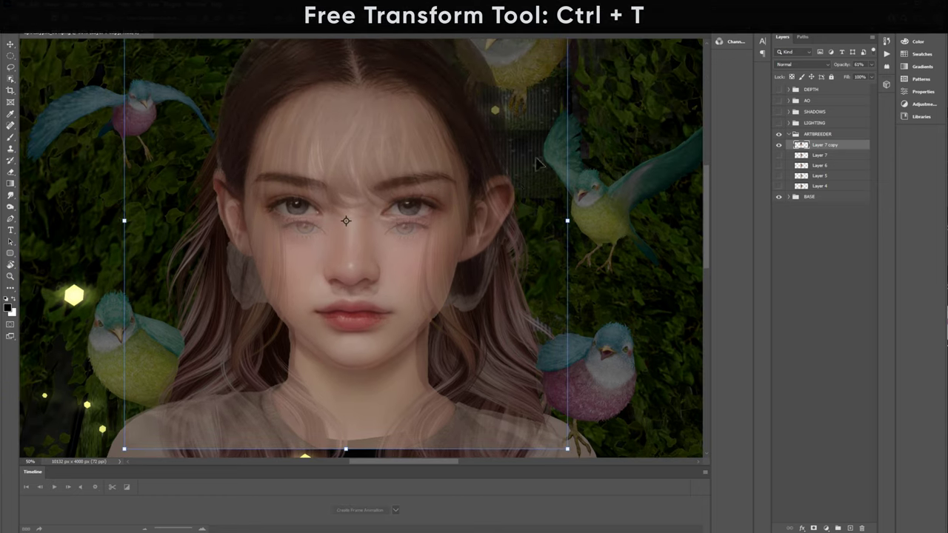
left_click_drag(571, 156, 450, 148)
left_click_drag(378, 181, 437, 211)
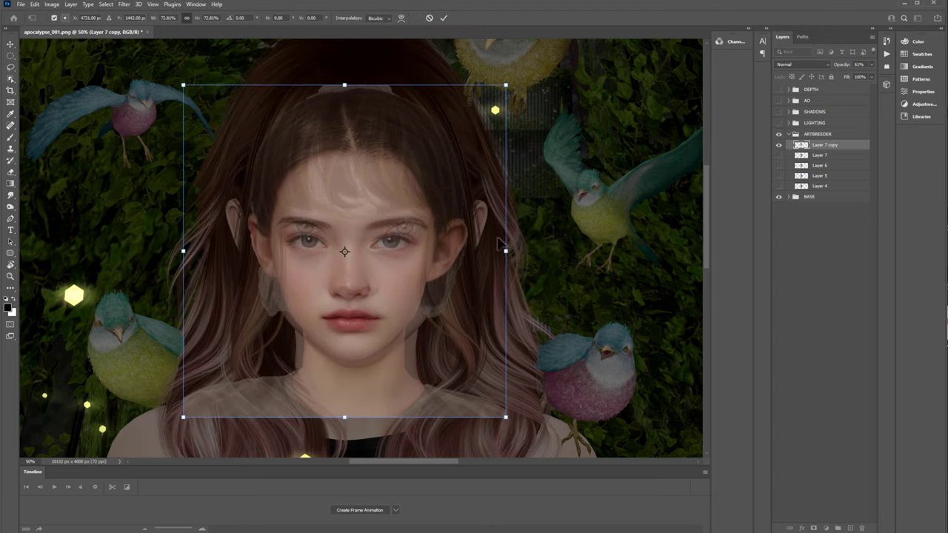
left_click_drag(506, 252, 481, 254)
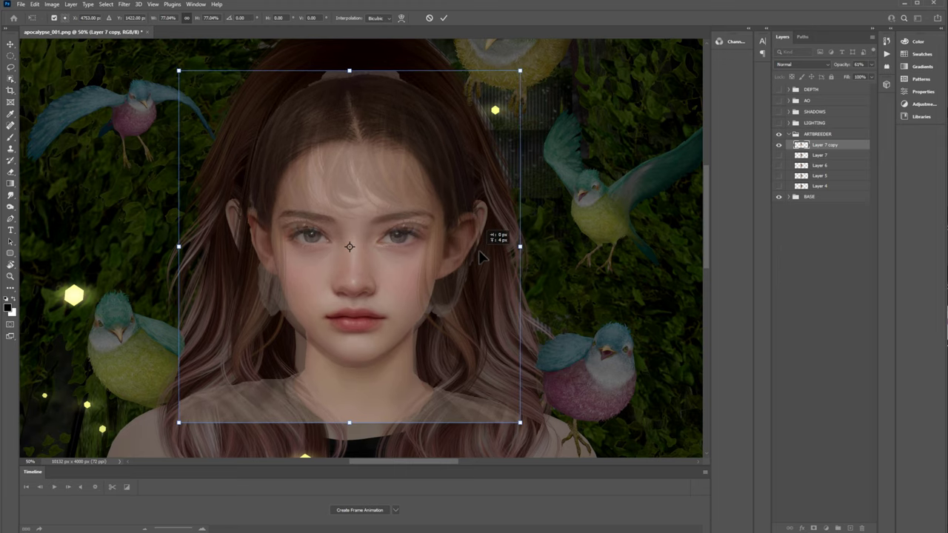
Flip the portrait horizontally, realign it with the avatar's face, and apply the transform.
right_click(379, 225)
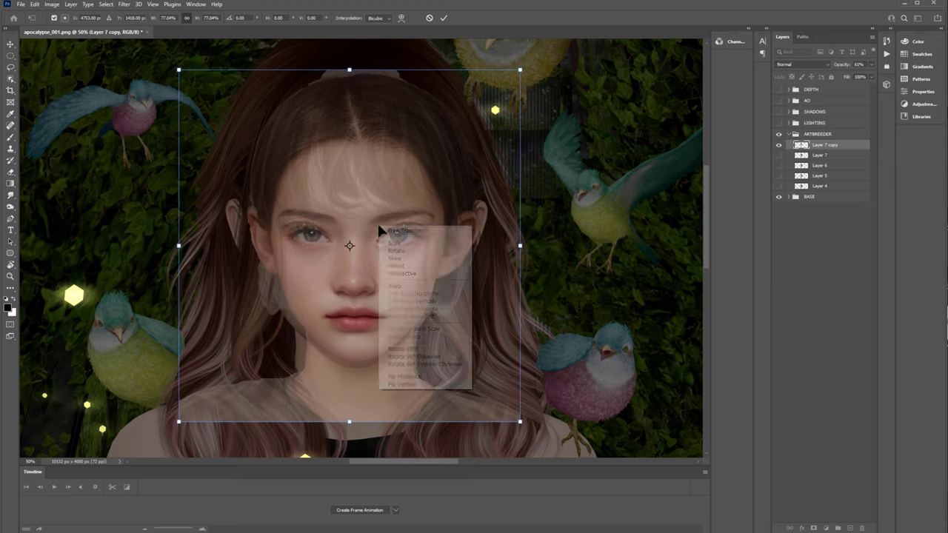
left_click(406, 376)
left_click_drag(417, 320, 445, 345)
left_click(444, 18)
Duplicate Layer 7 copy, flip the duplicate horizontally, align it over the face, and set its opacity to 100%.
right_click(837, 146)
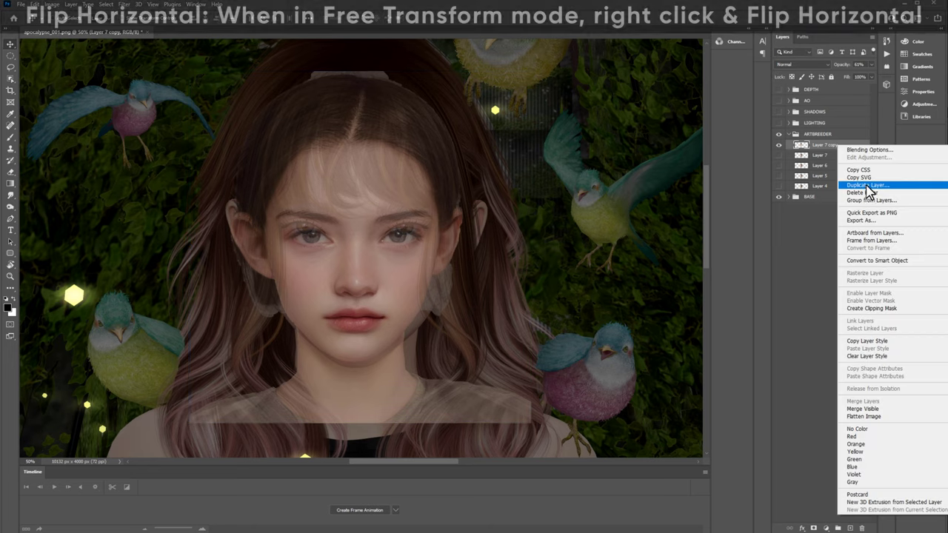
left_click(868, 186)
key("Return")
key("ctrl+t")
right_click(405, 280)
left_click(443, 430)
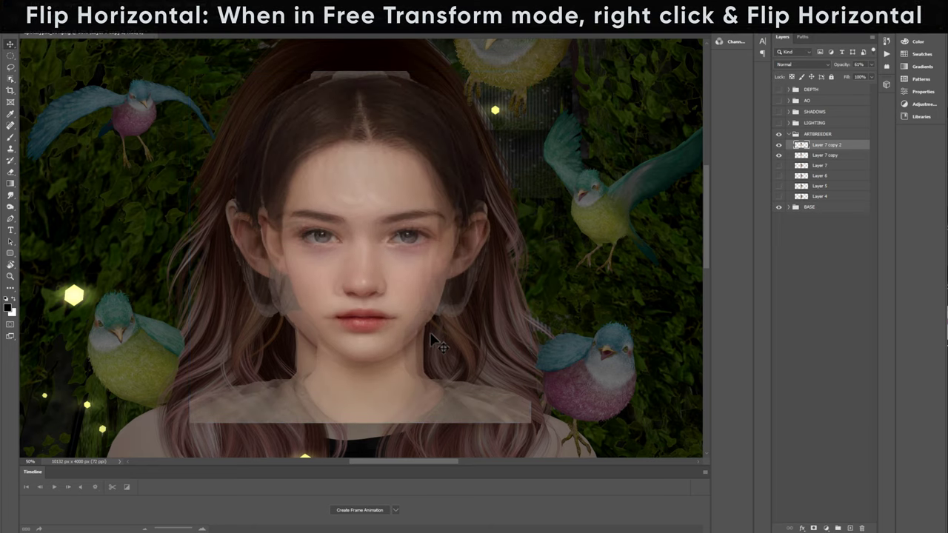
left_click_drag(444, 342, 416, 336)
key("0")
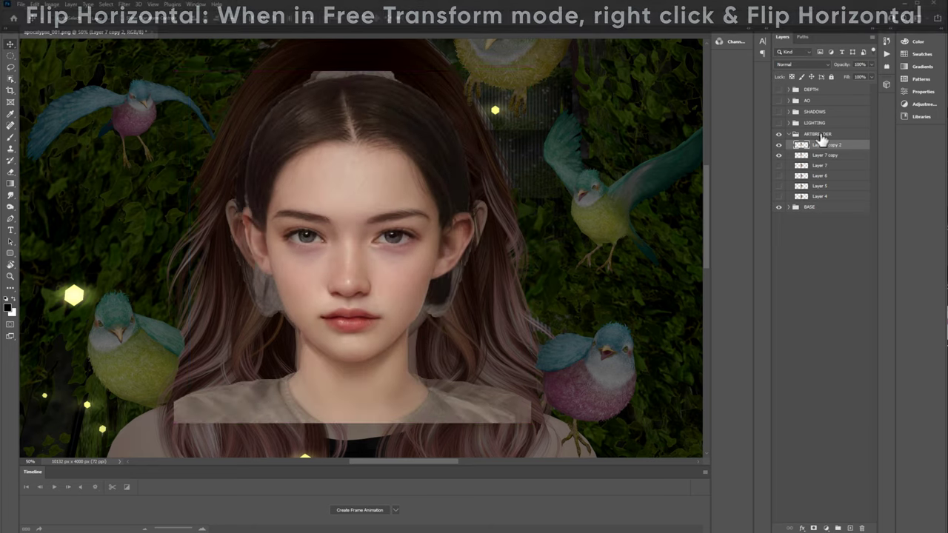
Erase one half of the duplicated face along the nose line with a larger soft eraser to blend both copies.
key("e")
right_click(336, 213)
left_click_drag(390, 234, 421, 234)
mouse_move(320, 139)
left_mouse_down()
mouse_move(316, 221)
mouse_move(260, 212)
mouse_move(324, 357)
left_mouse_up()
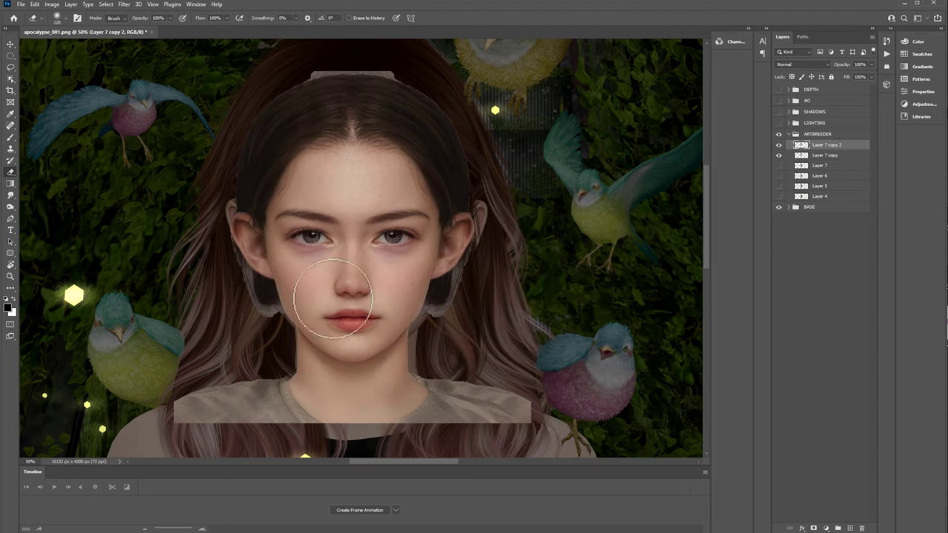
Nudge the blended face into alignment with the avatar and merge Layer 7 copy 2 with Layer 7 copy.
key("v")
left_click_drag(417, 291, 430, 295)
left_click(828, 156, "shift")
right_click(828, 157)
left_click(852, 410)
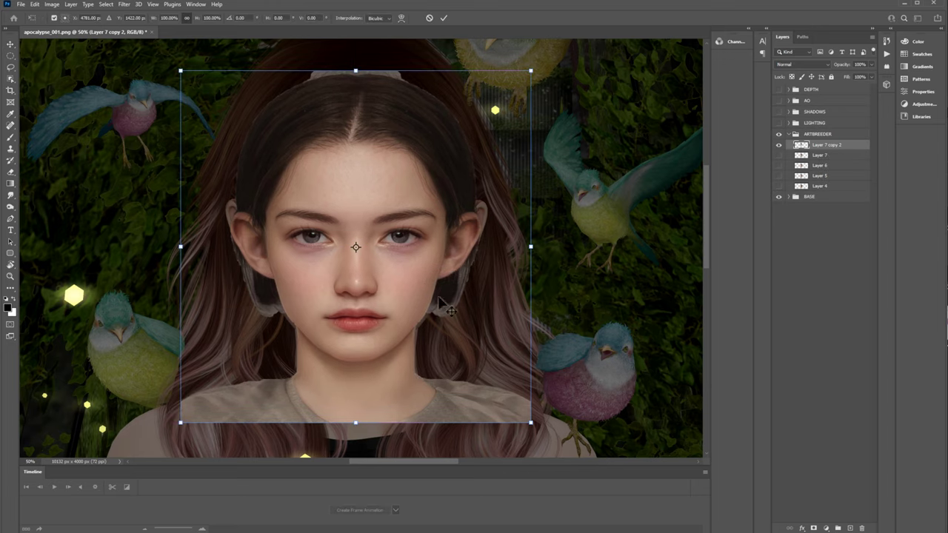
At 51% opacity, stretch the merged face to 102.29% width and 99.75% height over the avatar, and restore 100% opacity.
key("5")
key("1")
key("ctrl+t")
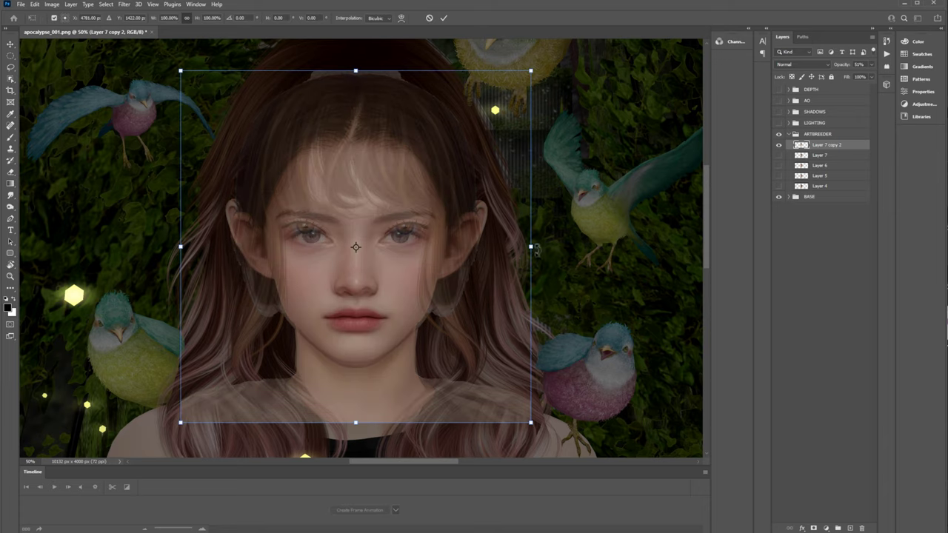
left_click_drag(532, 246, 535, 248)
left_click_drag(180, 246, 176, 246)
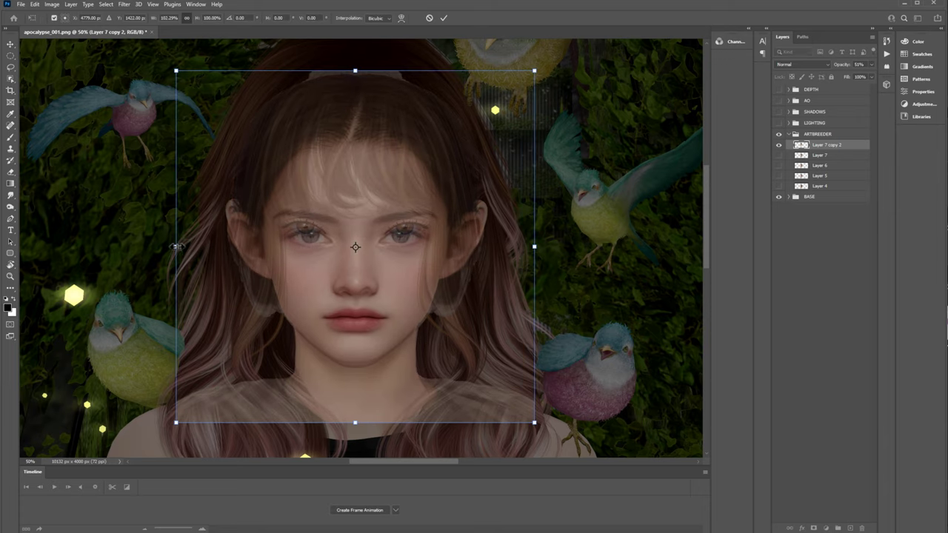
left_click_drag(356, 423, 356, 420)
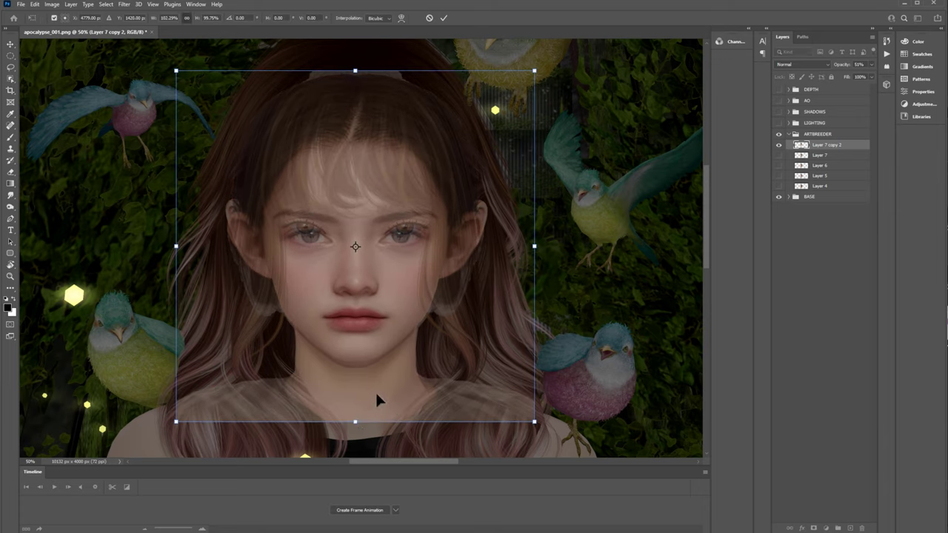
key("Return")
key("0")
key("e")
key("]")
key("]")
key("]")
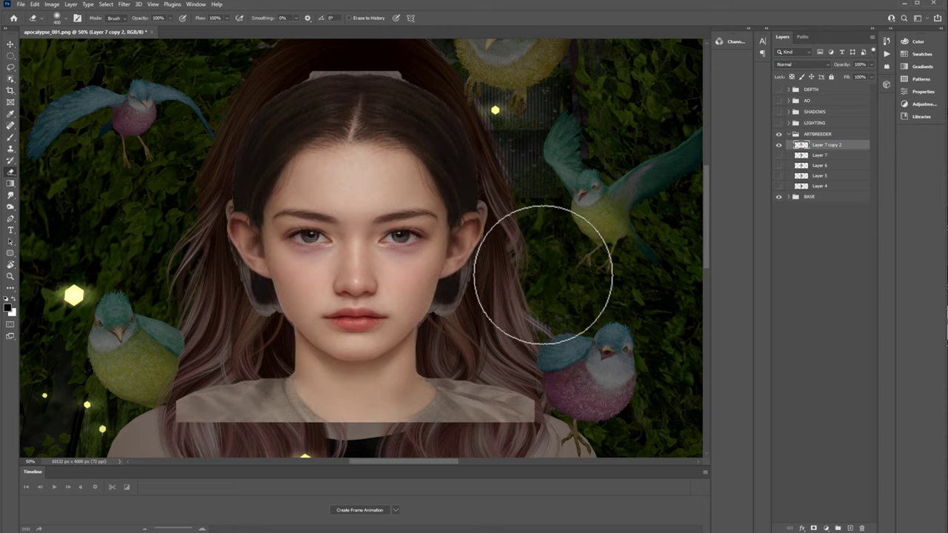
Copy a rectangular area around the mouth and chin to a new layer and hide the merged portrait layer.
left_click(10, 56)
left_click(55, 56)
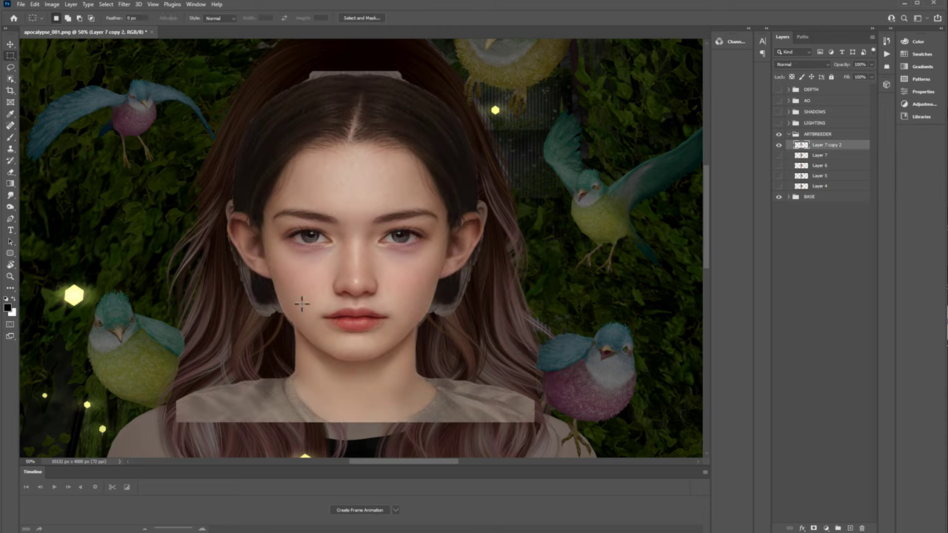
mouse_move(302, 300)
left_mouse_down()
mouse_move(414, 348)
mouse_move(410, 372)
mouse_move(396, 349)
left_mouse_up()
key("ctrl+j")
left_click(779, 154)
Set the mouth layer to 40% opacity and erase its surplus skin around the lips with a 146 px soft eraser.
left_click(10, 45)
key("6")
key("e")
right_click(351, 331)
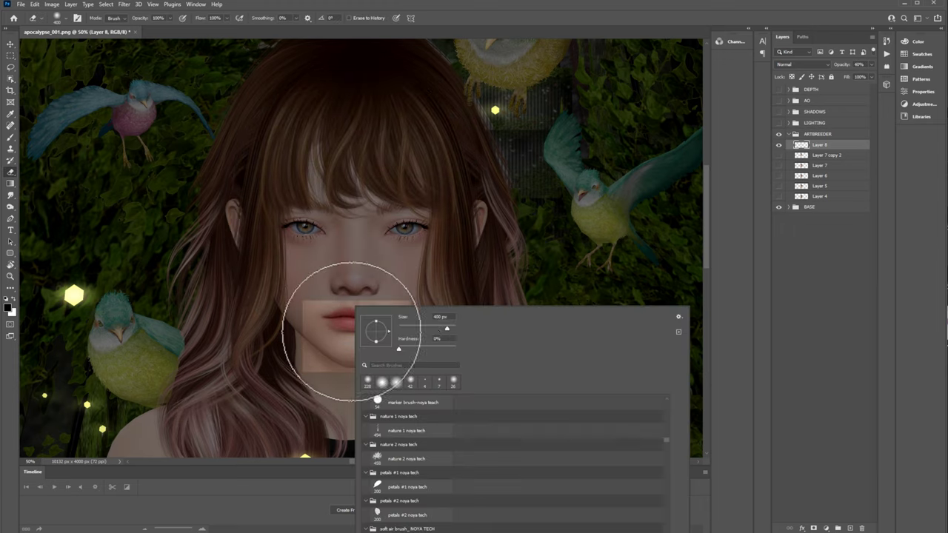
left_click_drag(446, 328, 434, 330)
mouse_move(296, 303)
left_mouse_down()
mouse_move(321, 291)
mouse_move(305, 295)
mouse_move(423, 306)
left_mouse_up()
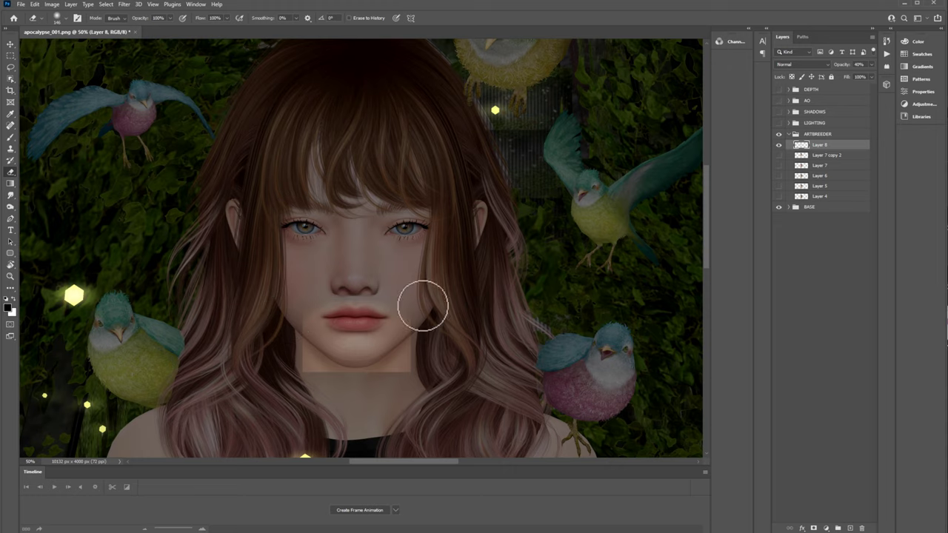
mouse_move(286, 318)
left_mouse_down()
mouse_move(353, 369)
mouse_move(406, 358)
mouse_move(430, 312)
mouse_move(396, 388)
left_mouse_up()
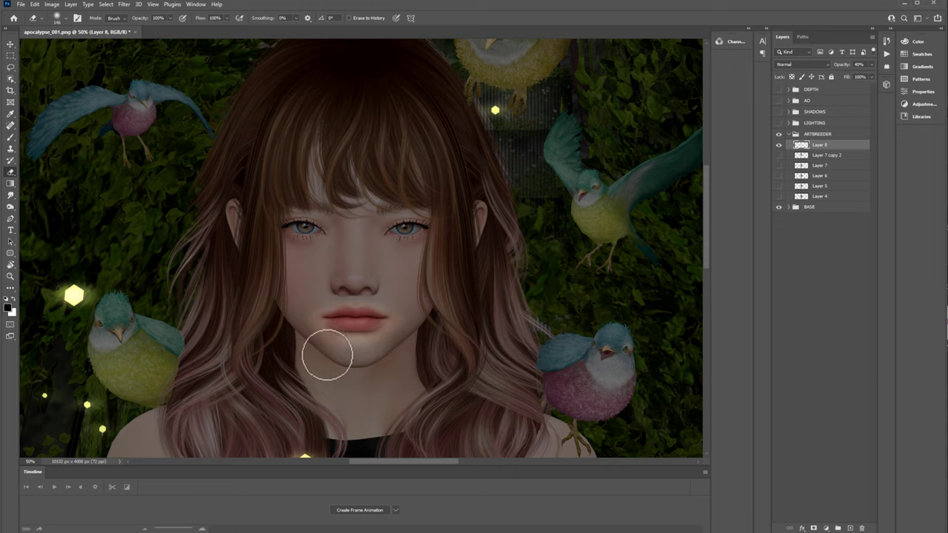
Restore the mouth layer to 100% opacity and adjust its Hue/Saturation to about -30 saturation and about -38 lightness.
left_click(9, 46)
key("0")
key("e")
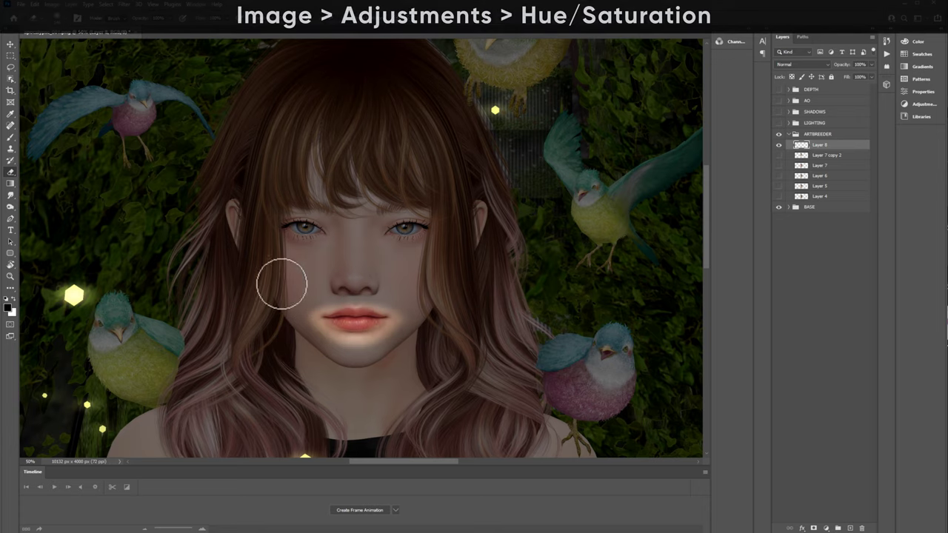
left_click(50, 4)
mouse_move(74, 27)
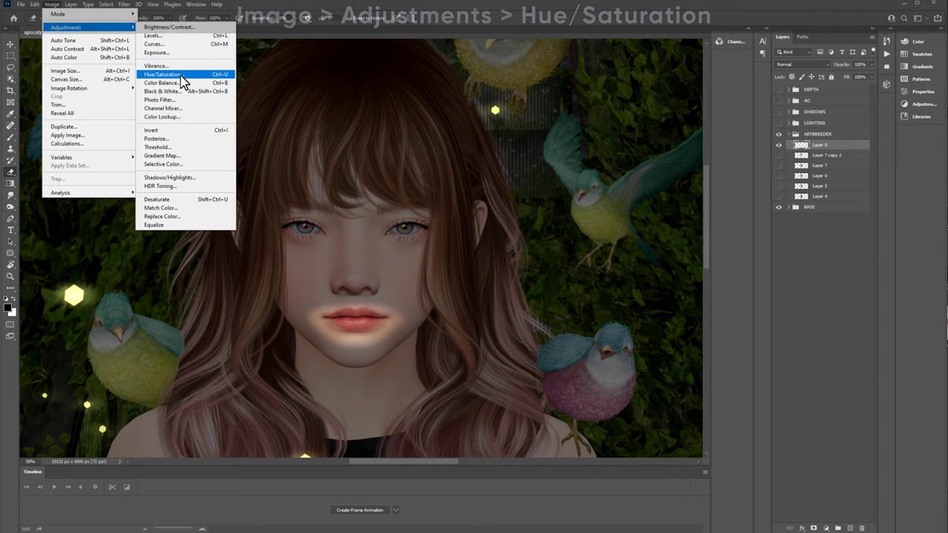
left_click(182, 81)
left_click_drag(596, 253, 582, 278)
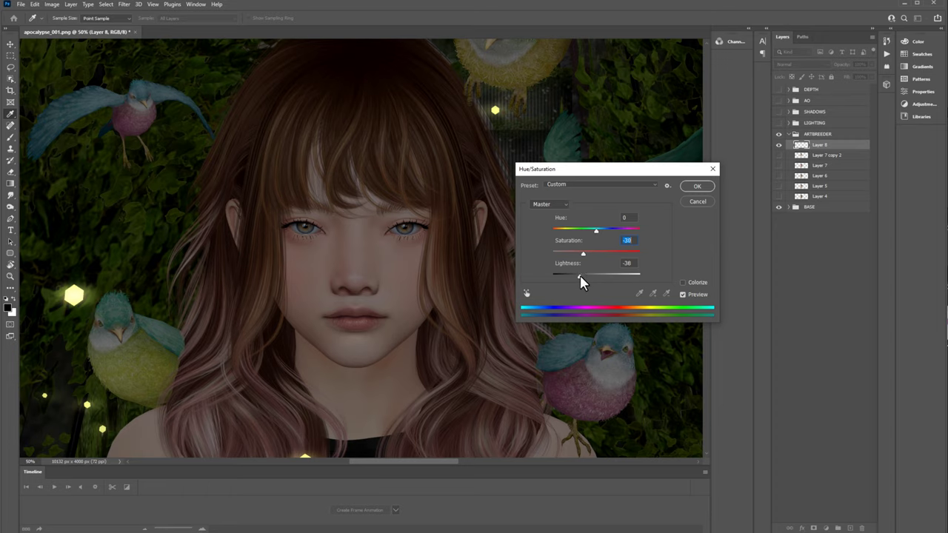
left_click_drag(583, 255, 585, 257)
left_click(697, 186)
Compare the avatar's face with the mouth layer hidden and shown.
key("e")
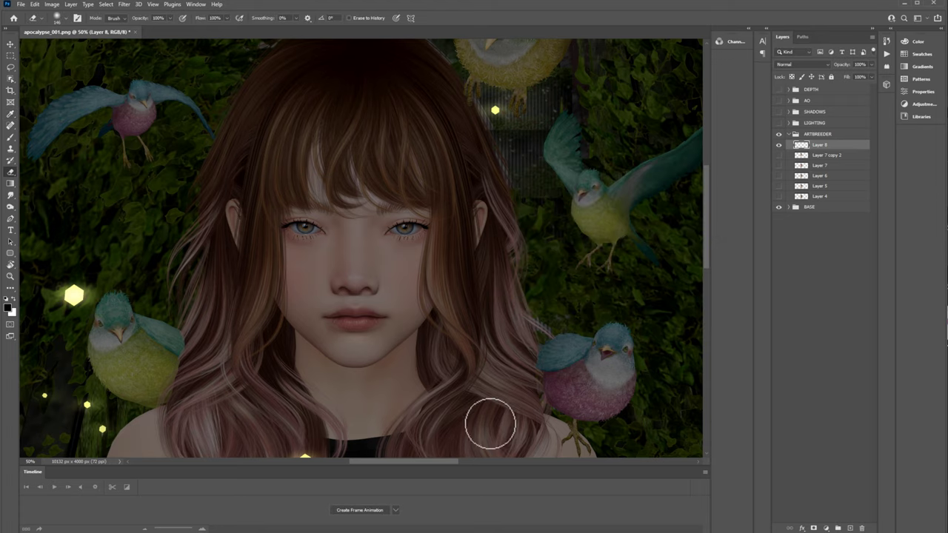
left_click(778, 146)
left_click(778, 146)
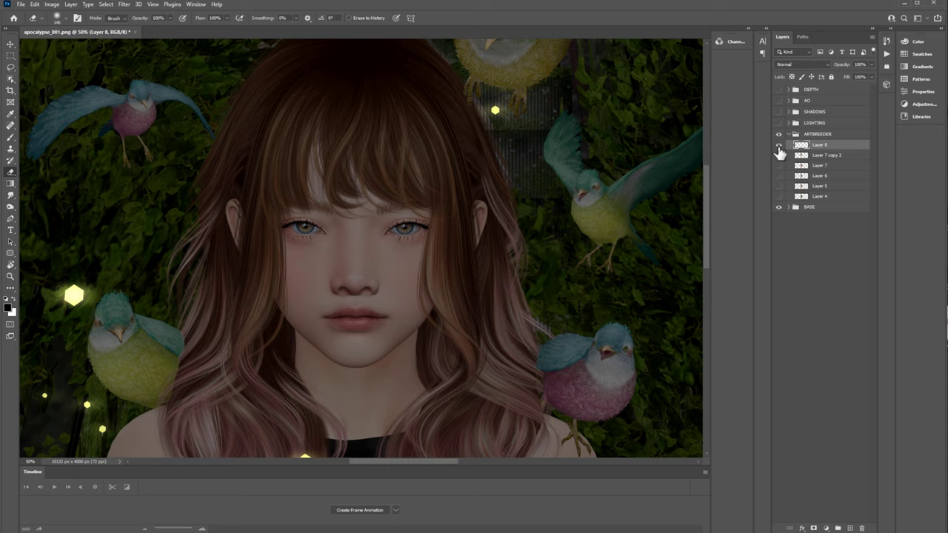
left_click(778, 145)
left_click(778, 145)
Duplicate Layer 8 and place the copy directly beneath the original, with both layers visible.
right_click(818, 148)
left_click(828, 186)
left_click(778, 145)
left_click(821, 155)
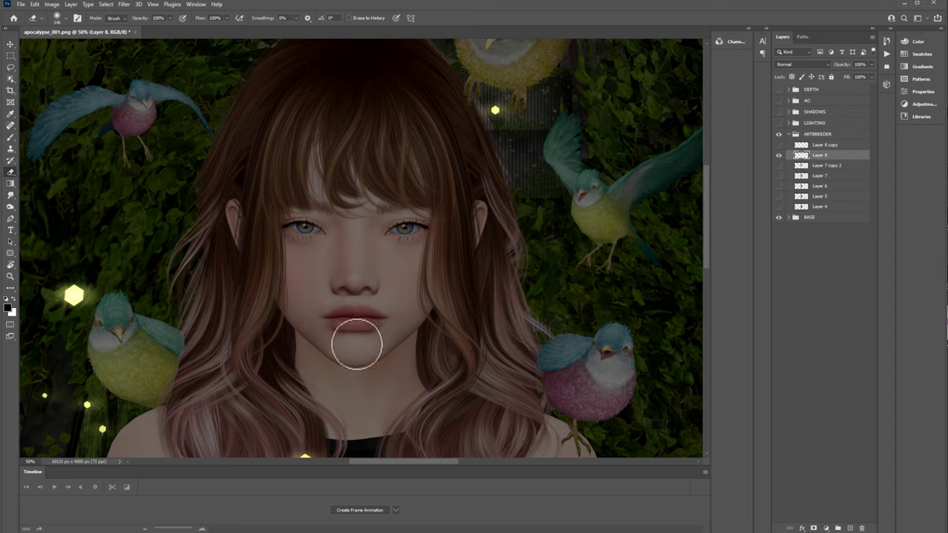
left_click(779, 156)
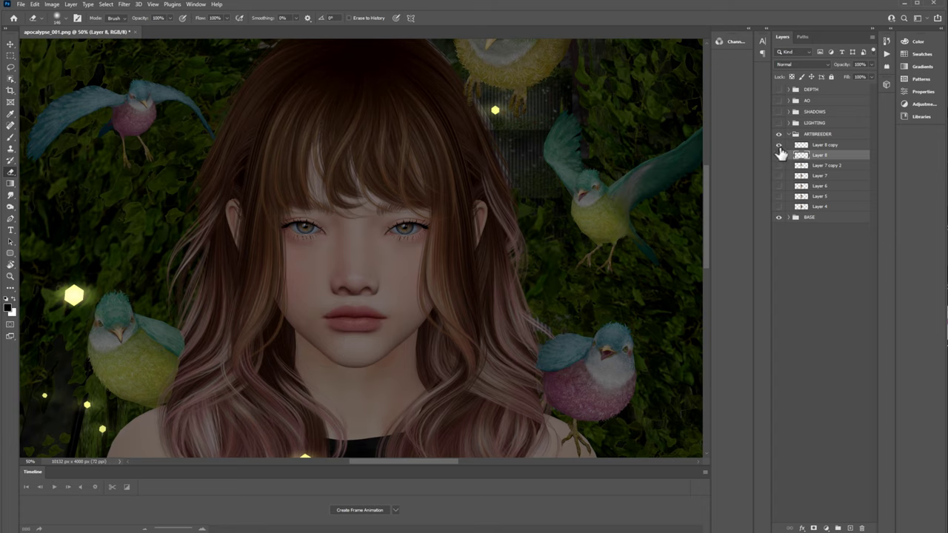
left_click(778, 156)
left_click(823, 145)
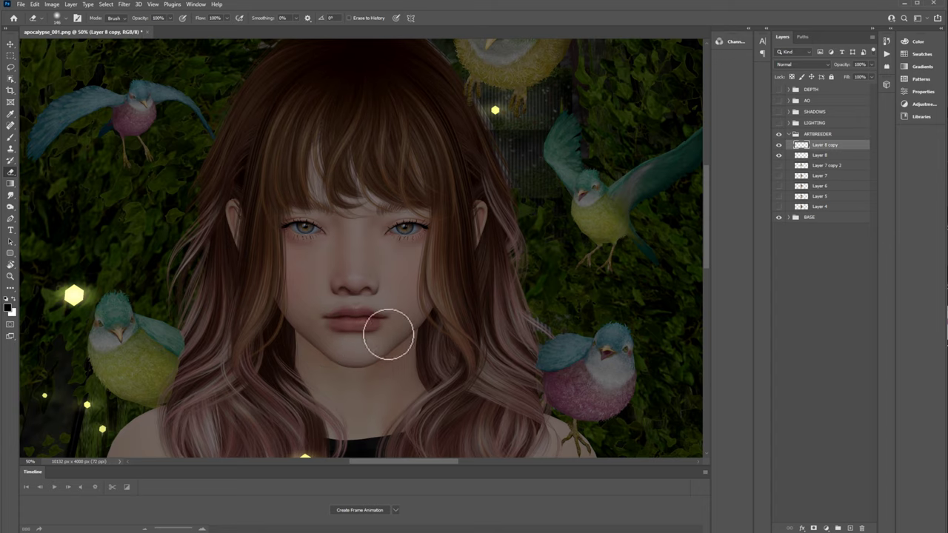
left_click_drag(801, 146, 806, 161)
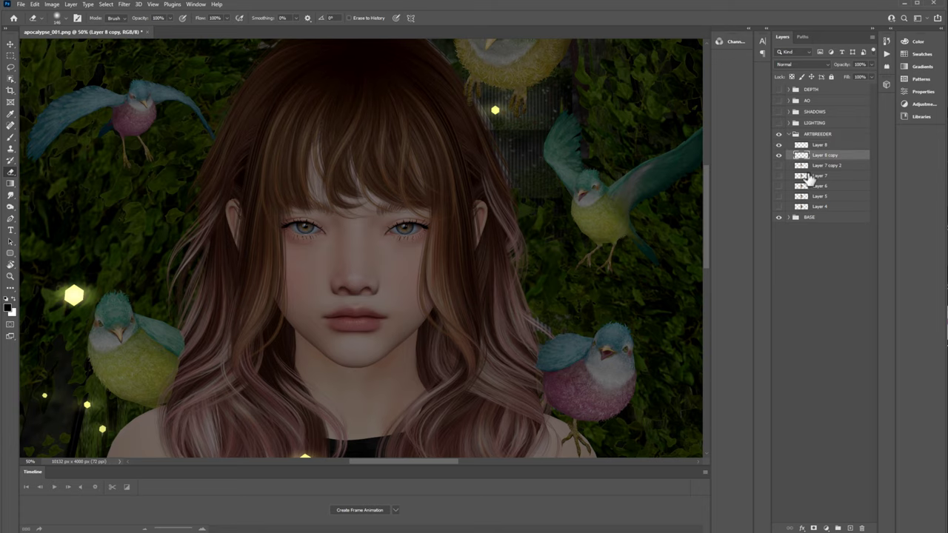
Group Layer 8 and Layer 8 copy and name the group LIPS.
left_click(834, 146, "shift")
key("ctrl+g")
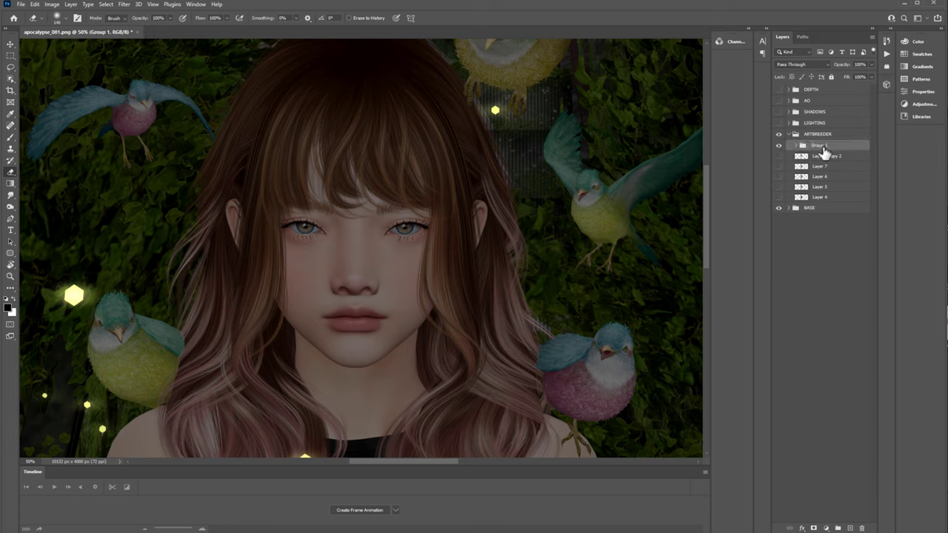
double_click(823, 146)
type("LIPS")
key("Return")
Copy a rectangular area around the nose from Layer 7 copy 2 to a new layer and hide the portrait.
left_click(778, 145)
left_click(778, 156)
key("m")
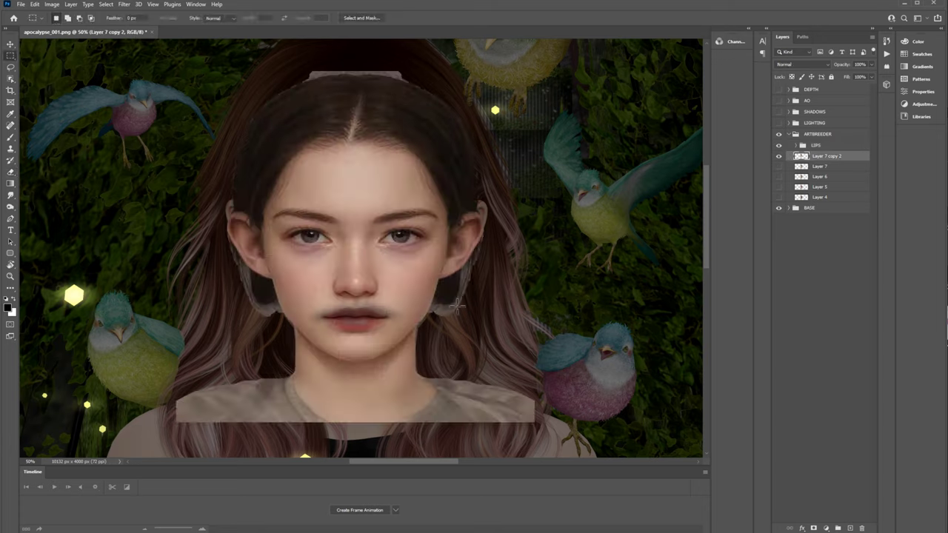
left_click_drag(330, 204, 382, 311)
key("ctrl+j")
left_click(778, 167)
At 40% opacity, stretch the nose patch to fit the avatar's nose and blend its edges with the soft eraser.
key("v")
key("4")
key("ctrl+t")
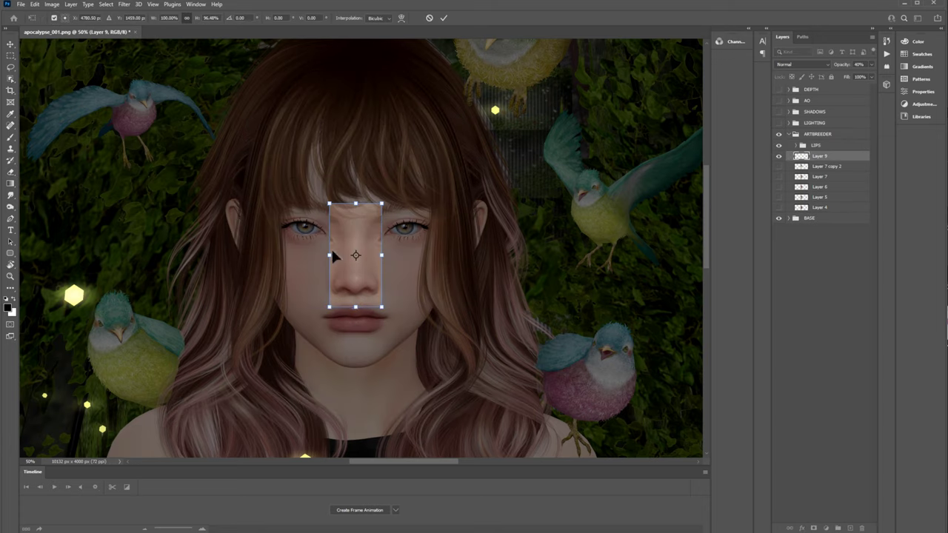
left_click_drag(330, 258, 326, 258)
left_click_drag(356, 309, 356, 311)
key("Return")
key("e")
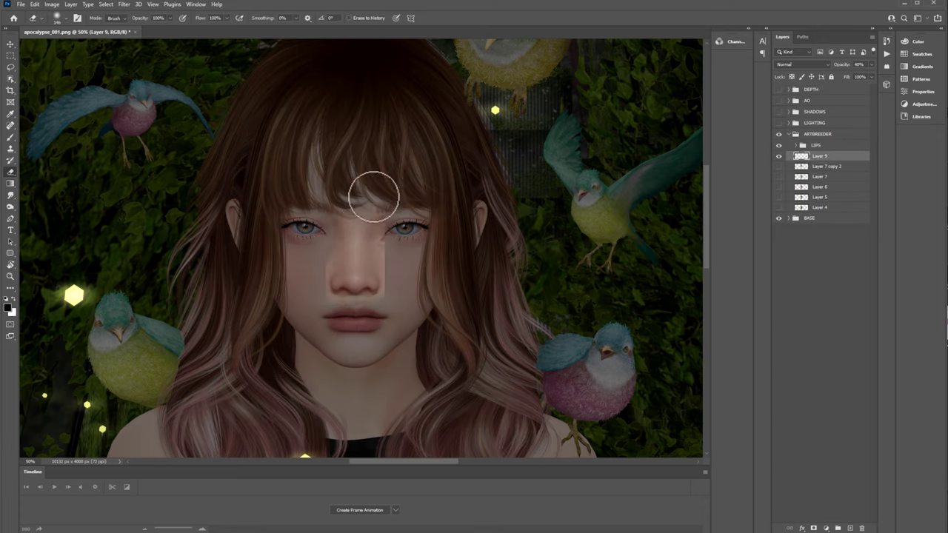
key("v")
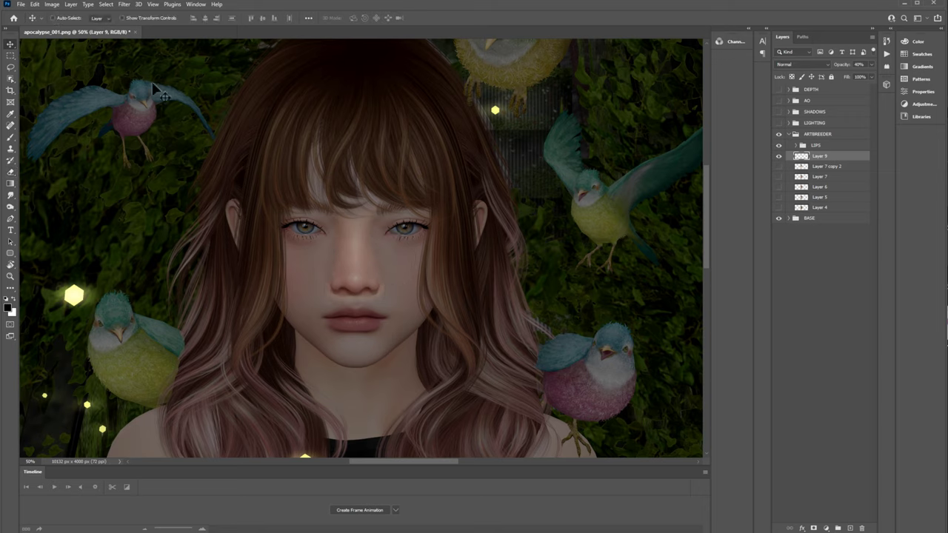
Restore the nose layer to 100% opacity and adjust its Hue/Saturation to hue -3, saturation -32 and lightness -33.
key("0")
key("ctrl+u")
left_click_drag(596, 254, 584, 254)
left_click_drag(596, 276, 582, 276)
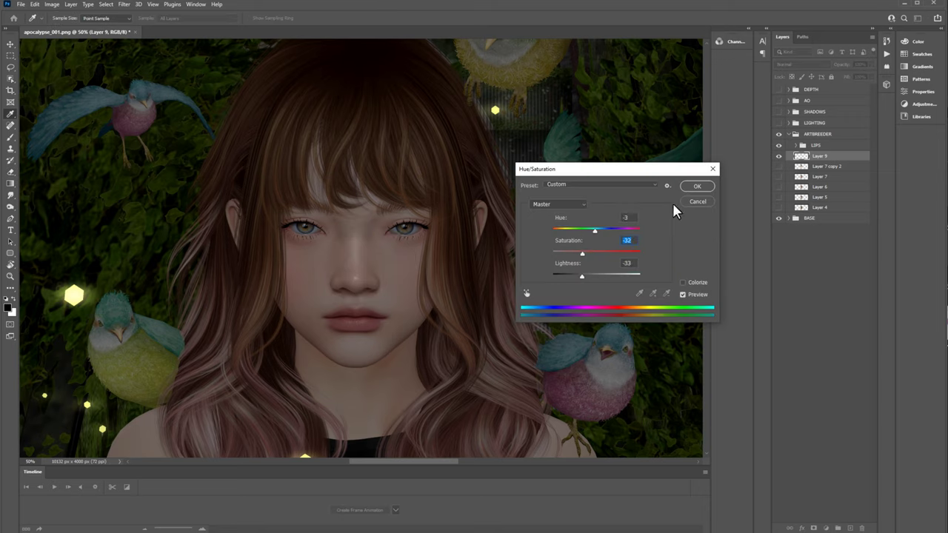
left_click(696, 186)
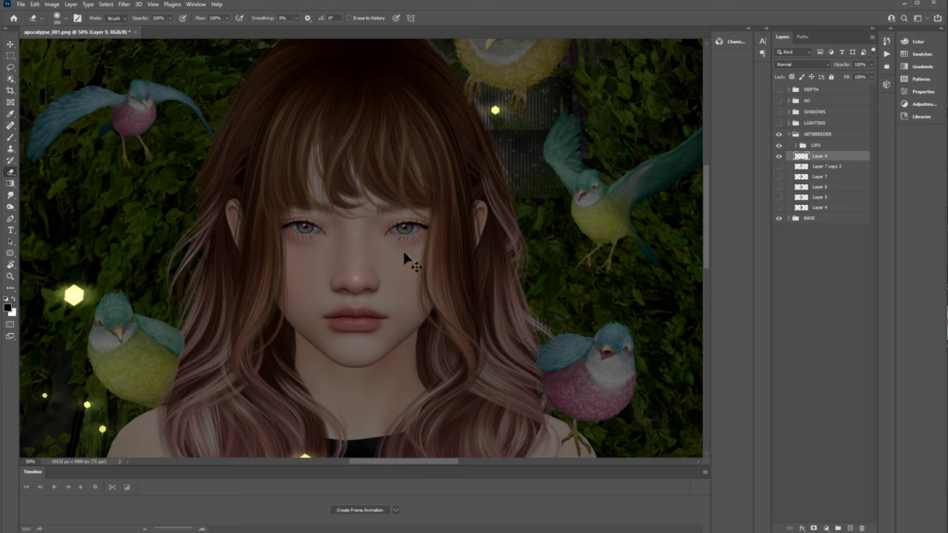
Copy rectangular areas around both ears from Layer 7 to a new layer and hide the portrait.
key("v")
left_click(778, 176)
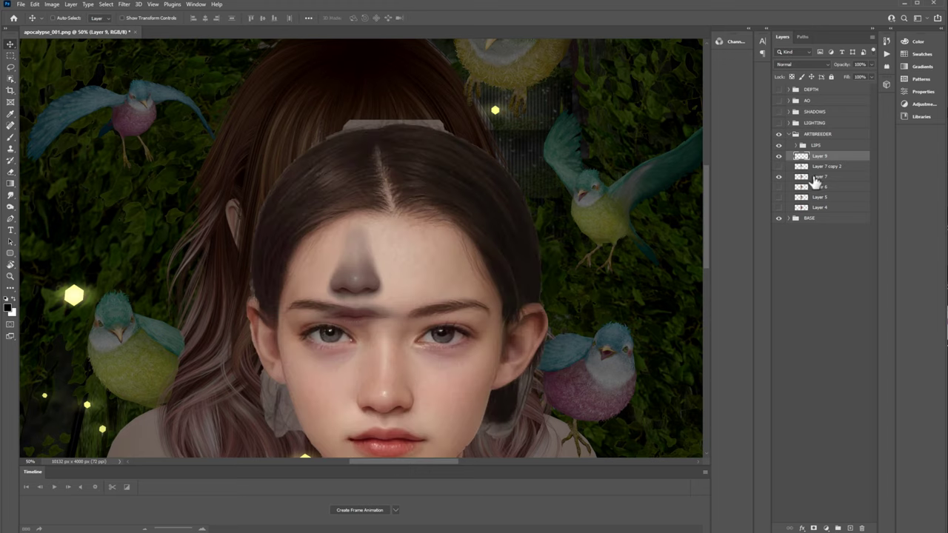
left_click(815, 177)
key("m")
left_click_drag(563, 289, 487, 404)
left_click_drag(237, 282, 289, 394)
left_click(778, 177)
left_click(779, 177)
key("ctrl+j")
left_click(779, 186)
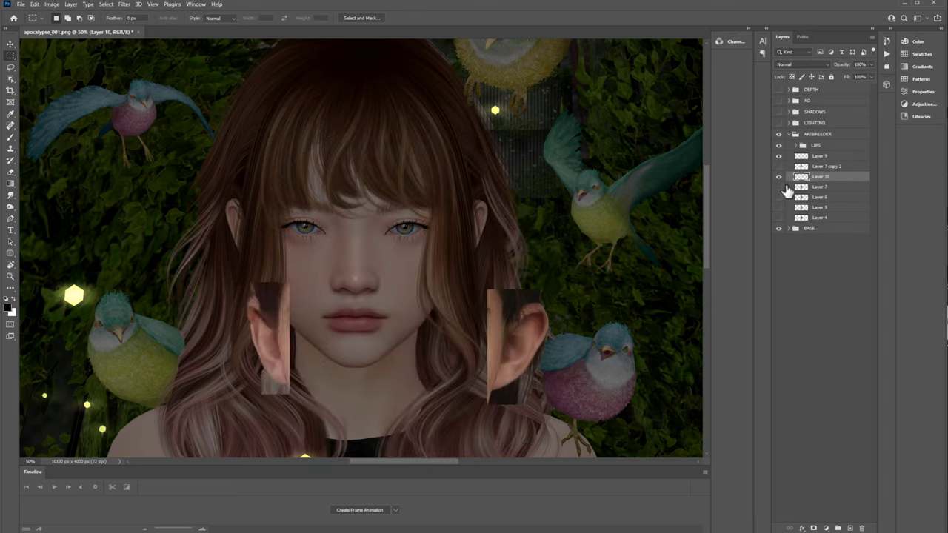
Split the two ears onto separate layers and position them over the avatar's ears at 60% opacity.
key("ctrl+x")
key("ctrl+v")
key("v")
left_click_drag(548, 354, 508, 237)
left_click(851, 178, "shift")
key("6")
Shorten the Layer 11 ear to about 87% height, and reduce the Layer 10 ear's height and width to fit the avatar.
key("ctrl+t")
left_click_drag(246, 300, 246, 289)
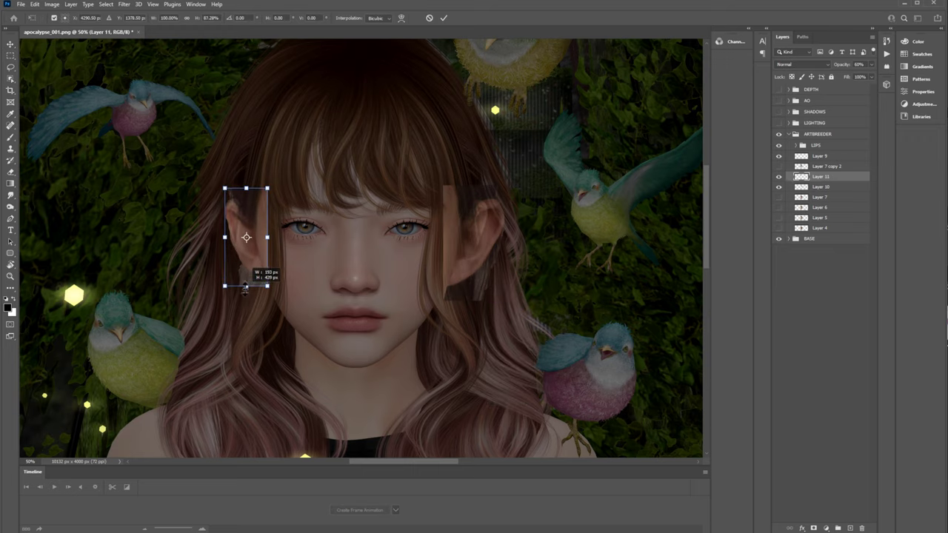
key("Return")
left_click(820, 186)
key("ctrl+t")
left_click_drag(475, 300, 474, 279)
left_click_drag(506, 232, 490, 232)
key("Return")
Erase the surplus hair and skin around the Layer 11 ear with a smaller Hard Round eraser.
left_click(825, 179)
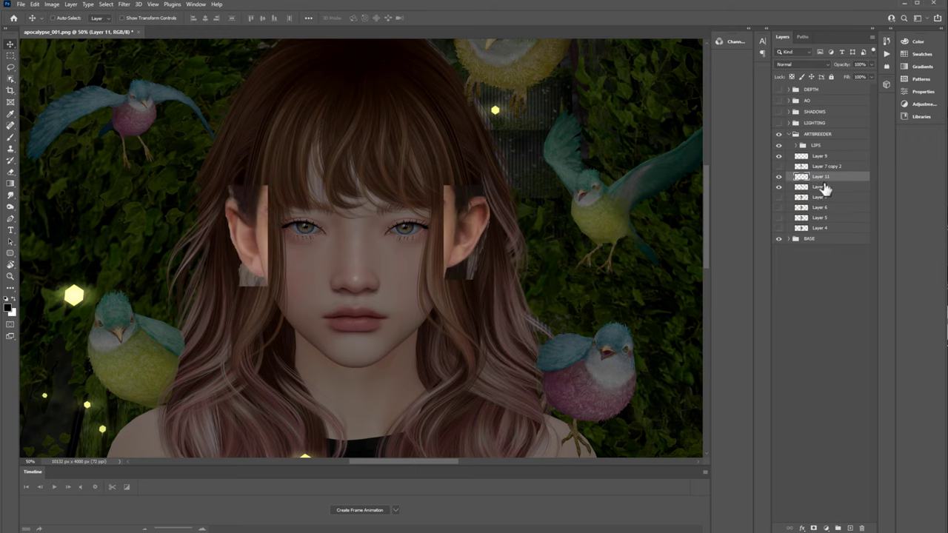
key("e")
right_click(280, 277)
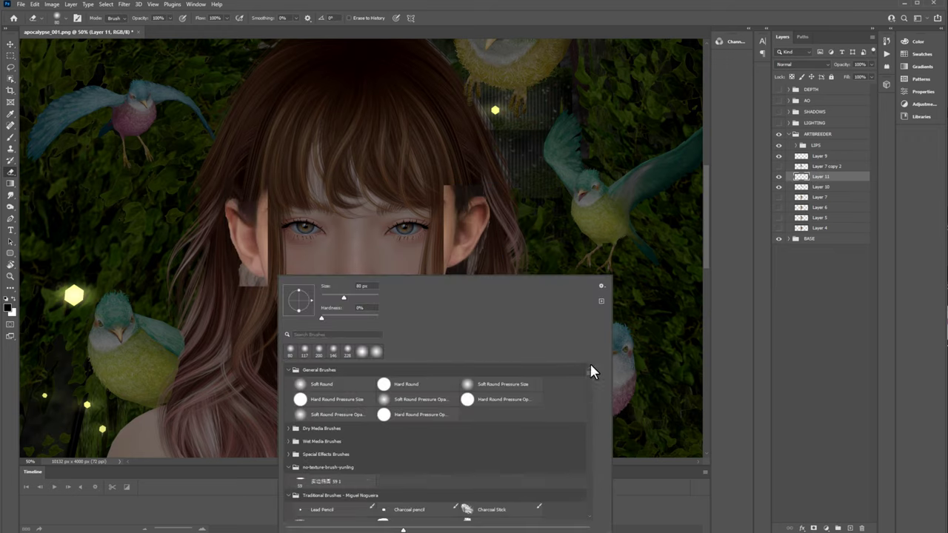
double_click(406, 384)
scroll(253, 241, "up", 2)
key("bracketleft")
key("bracketleft")
key("bracketleft")
key("bracketleft")
key("bracketleft")
key("bracketleft")
key("bracketleft")
key("bracketleft")
mouse_move(255, 296)
left_mouse_down()
mouse_move(220, 283)
mouse_move(275, 152)
mouse_move(260, 170)
mouse_move(241, 274)
mouse_move(230, 157)
left_mouse_up()
Refine the outline of the Layer 11 ear up close with a much finer tip.
scroll(200, 286, "down", 2)
scroll(224, 211, "up", 3)
right_click(140, 229)
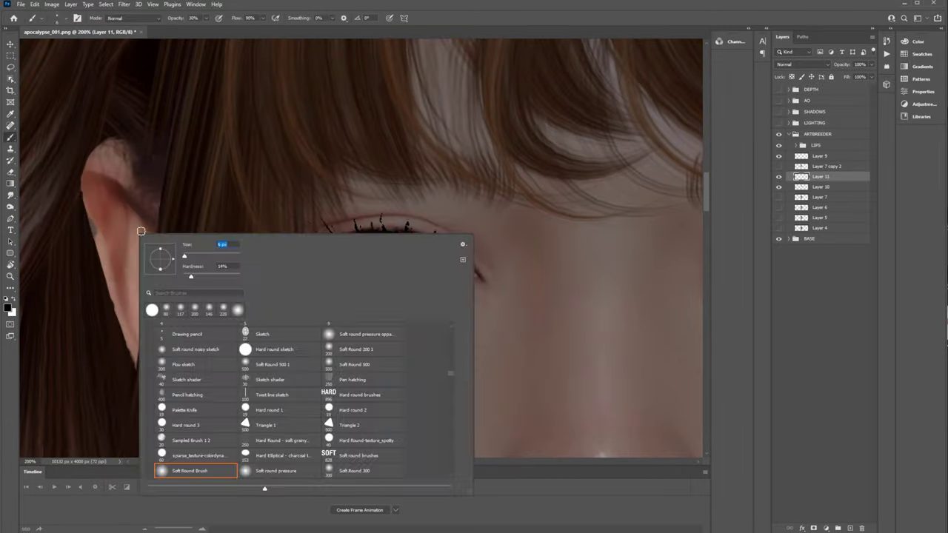
left_click(121, 228)
key("bracketleft")
key("bracketleft")
key("bracketleft")
key("bracketleft")
key("bracketleft")
key("bracketleft")
key("bracketleft")
key("bracketleft")
key("bracketleft")
mouse_move(92, 171)
left_mouse_down()
mouse_move(102, 282)
mouse_move(101, 269)
mouse_move(127, 330)
left_mouse_up()
Erase the surplus hair and skin around the opposite ear on Layer 10.
left_click(462, 275, "alt")
left_click_drag(518, 275, 210, 256)
left_click(820, 187)
key("bracketright")
key("bracketright")
key("bracketright")
key("bracketright")
mouse_move(378, 158)
left_mouse_down()
mouse_move(377, 132)
mouse_move(362, 163)
mouse_move(455, 205)
mouse_move(434, 277)
mouse_move(432, 260)
left_mouse_up()
mouse_move(349, 300)
left_mouse_down()
mouse_move(370, 197)
mouse_move(408, 296)
left_mouse_up()
Merge the two trimmed ear layers and narrow the merged ears slightly to fit the avatar's head.
left_click(10, 276)
left_click(380, 200, "alt")
left_click(379, 200, "alt")
left_click(379, 200, "alt")
left_click(379, 200, "alt")
left_click(379, 200, "alt")
left_click(345, 189)
left_click(344, 189)
left_click(345, 190)
left_click(822, 177, "ctrl")
right_click(828, 185)
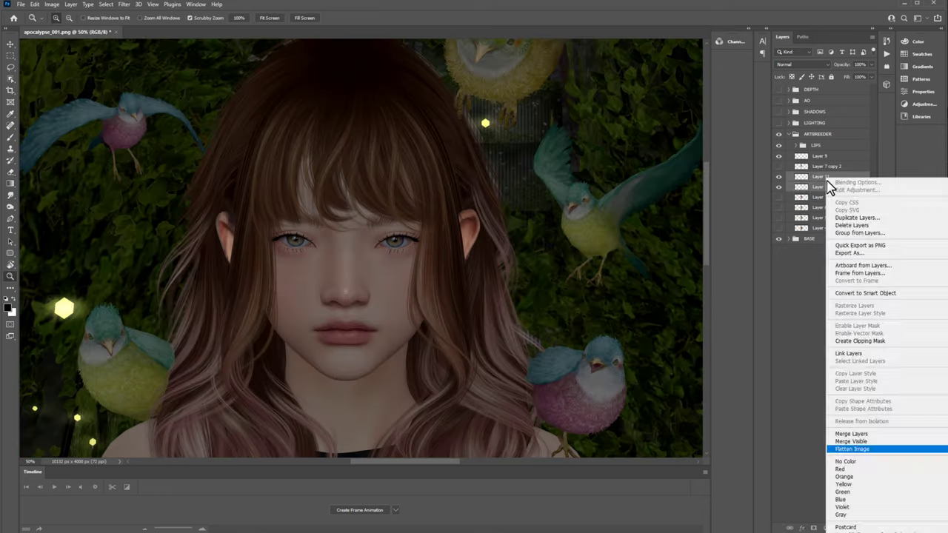
left_click(848, 434)
key("ctrl+t")
left_click_drag(514, 243, 500, 242)
key("Return")
Adjust the merged ears' Hue/Saturation to about -48 saturation and about -21 lightness.
key("e")
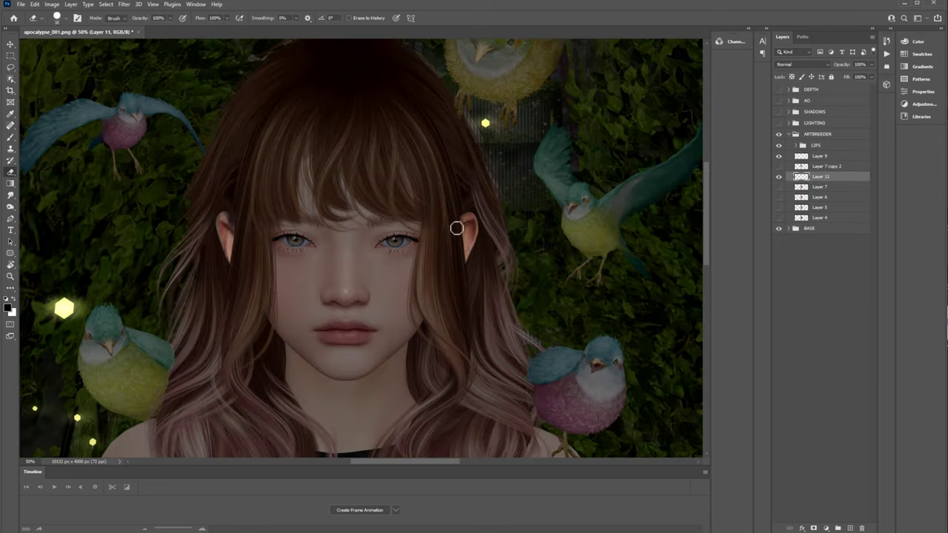
left_click(52, 3)
left_click(185, 81)
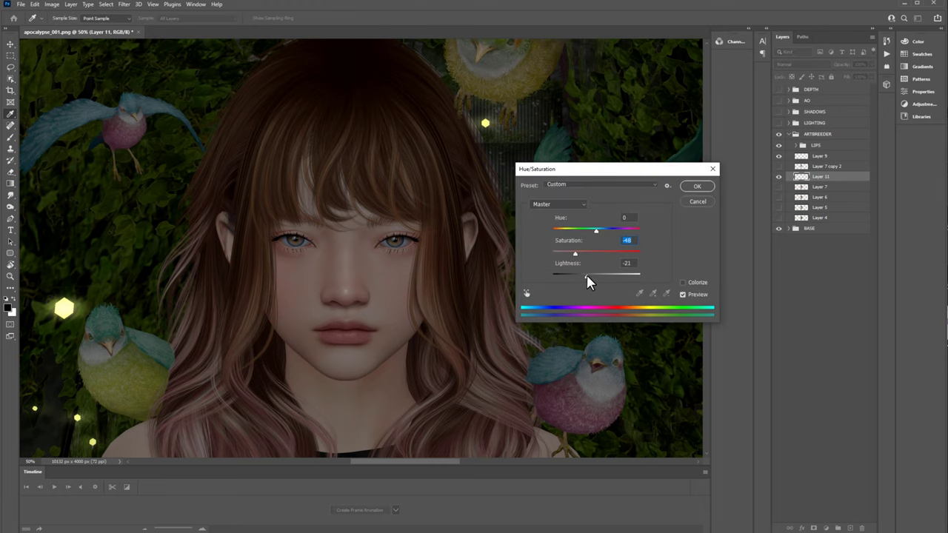
key("Return")
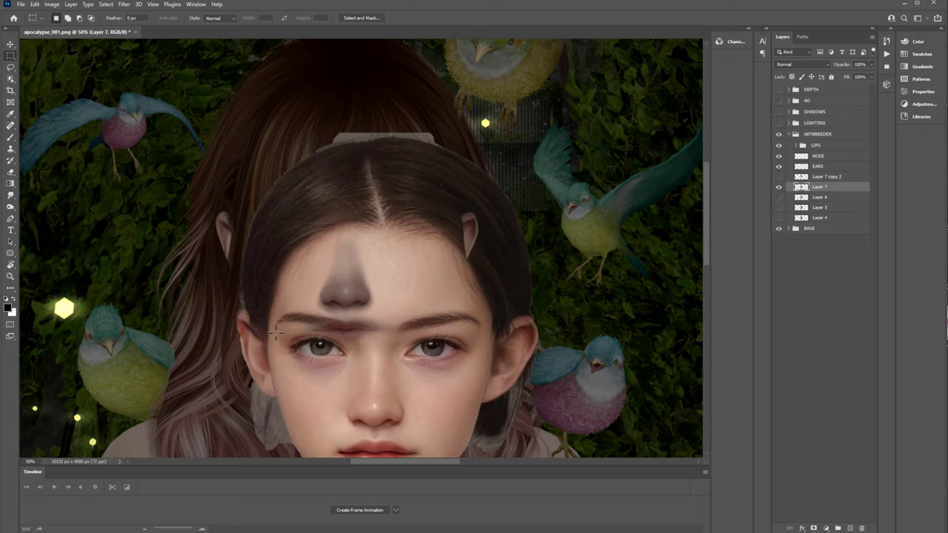
Copy the rectangular eye and eyebrow areas from Layer 7 to new layers and hide the portrait.
left_click_drag(274, 333, 297, 391)
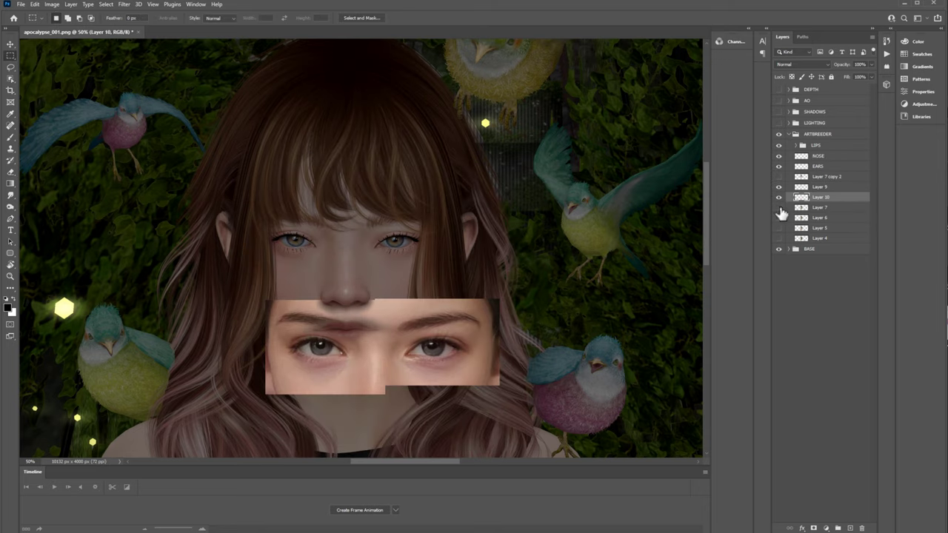
Set the copied eye area on Layer 10 to 50% opacity, then position and scale it over the avatar's eye.
key("v")
key("5")
left_click_drag(391, 332, 369, 228)
left_click_drag(477, 240, 451, 240)
mouse_move(371, 254)
left_mouse_down()
mouse_move(383, 245)
mouse_move(374, 256)
left_mouse_up()
mouse_move(455, 241)
left_mouse_down()
mouse_move(447, 240)
mouse_move(445, 198)
left_mouse_up()
key("Return")
Restore Layer 9 and Layer 10 to full opacity and merge the two eye pieces.
left_click(820, 187)
left_click(822, 198)
key("0")
left_click(848, 188, "shift")
key("0")
right_click(838, 190)
left_click(872, 449)
Lower the merged eye layer to 60% opacity and erase the surplus skin and brows around the eyes.
key("6")
key("e")
right_click(361, 262)
left_click_drag(237, 211, 230, 266)
mouse_move(357, 127)
left_mouse_down()
mouse_move(345, 208)
mouse_move(323, 198)
mouse_move(346, 216)
mouse_move(283, 296)
mouse_move(259, 279)
mouse_move(270, 204)
mouse_move(334, 218)
mouse_move(323, 217)
mouse_move(443, 211)
mouse_move(434, 271)
mouse_move(332, 286)
mouse_move(265, 272)
mouse_move(292, 288)
left_mouse_up()
Reduce the merged eyes' saturation and lightness with Hue/Saturation to match the avatar's skin.
left_click(52, 5)
mouse_move(65, 26)
left_click(163, 78)
left_click_drag(596, 253, 588, 259)
left_click(582, 276)
left_click(707, 186)
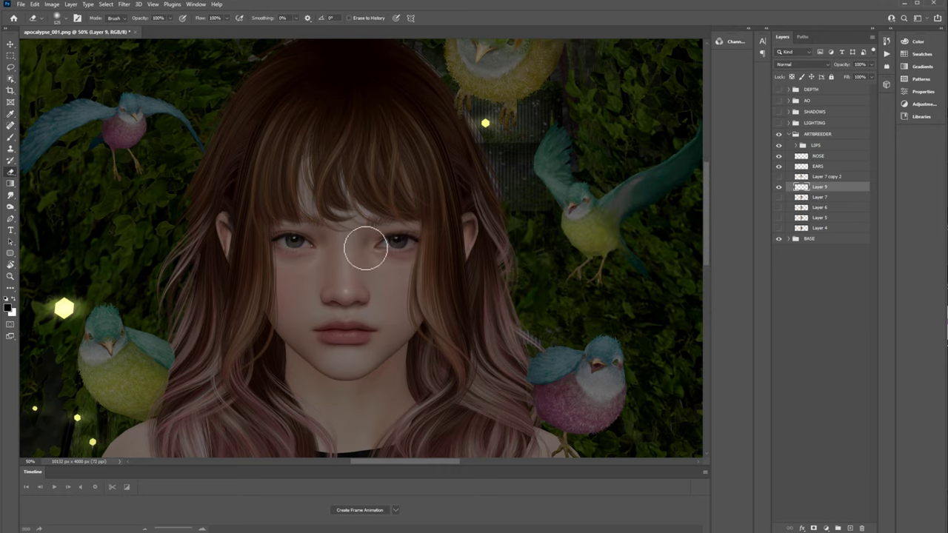
Erase both irises on Layer 9 so the avatar's original blue irises show through.
left_click(10, 276)
left_click(345, 252)
left_click(346, 251)
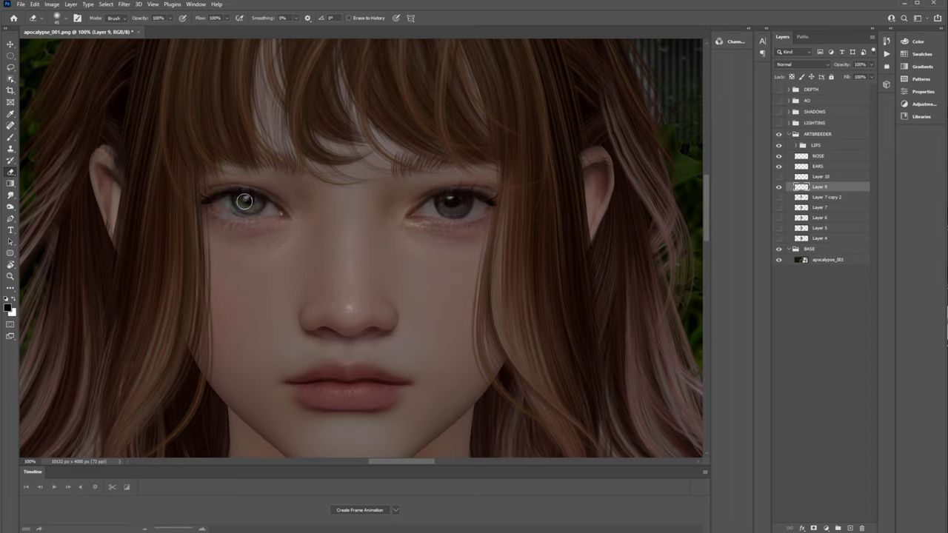
left_click_drag(244, 201, 219, 204)
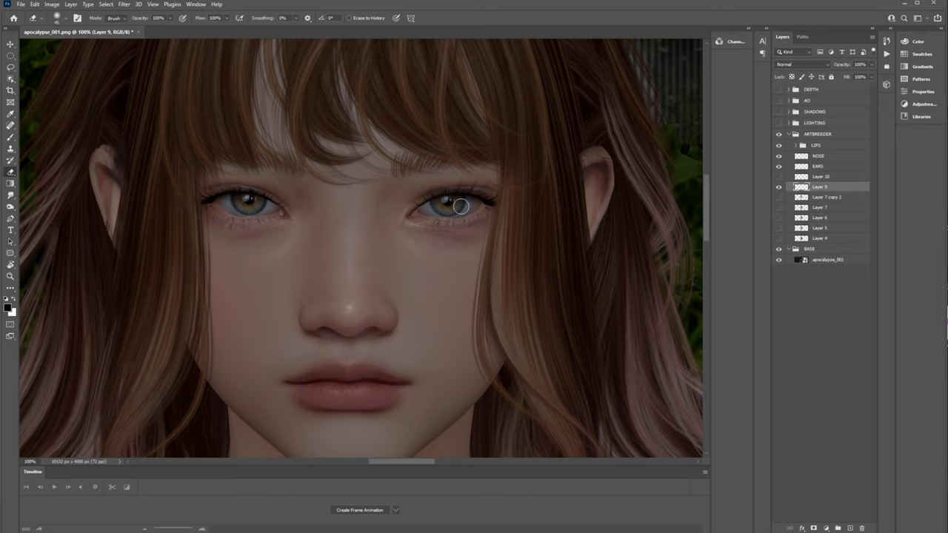
Compare the whole face with the eye layer, Layer 9, hidden and shown.
left_click(11, 278)
right_click(285, 211)
left_click(303, 220)
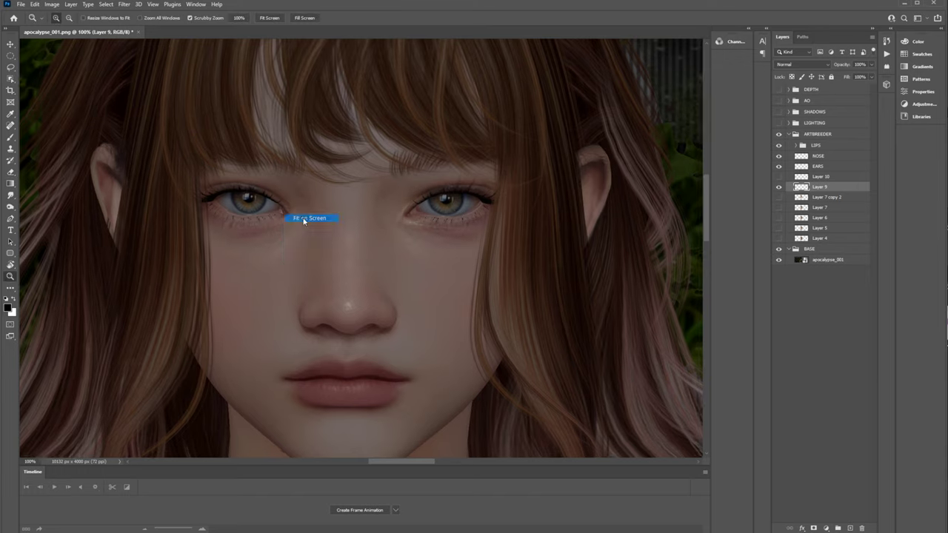
scroll(361, 206, "up", 4)
key("e")
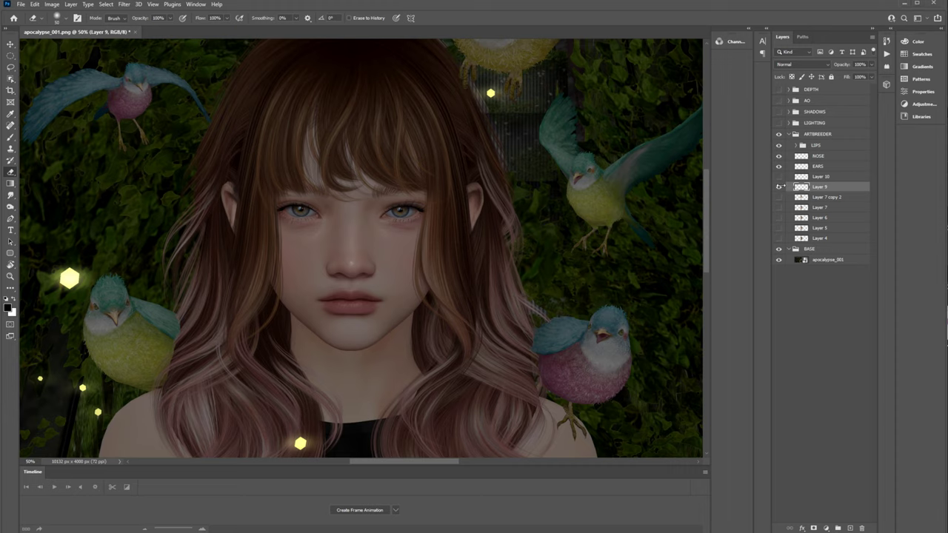
left_click(778, 186)
left_click(778, 187)
Copy an elliptical chin-and-neck area from Layer 7 and scale it over the avatar's neck at 40% opacity.
left_click(10, 275)
right_click(371, 234)
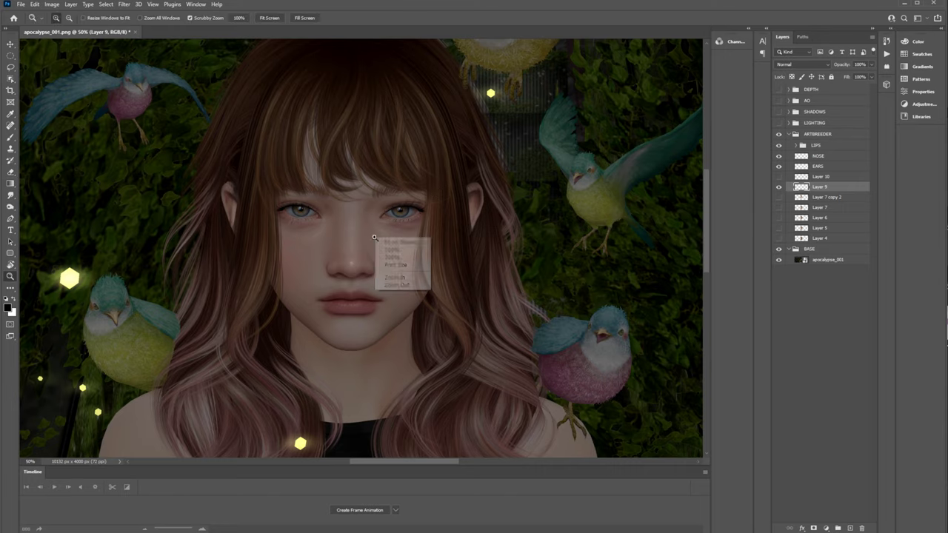
left_click(389, 243)
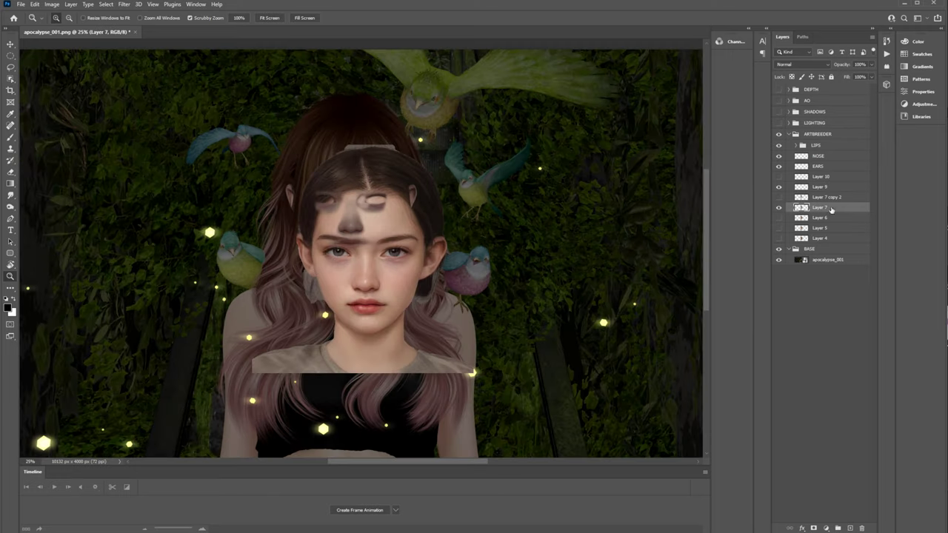
key("ctrl+plus")
key("ctrl+plus")
key("ctrl+plus")
key("ctrl+plus")
key("4")
key("ctrl+t")
mouse_move(450, 203)
left_mouse_down()
mouse_move(439, 203)
mouse_move(463, 203)
left_mouse_up()
mouse_move(408, 232)
left_mouse_down()
mouse_move(408, 223)
mouse_move(423, 229)
left_mouse_up()
left_click_drag(478, 211, 449, 211)
key("Return")
Erase the chin, mouth and surplus edges of Layer 11, keeping only the neck skin.
key("e")
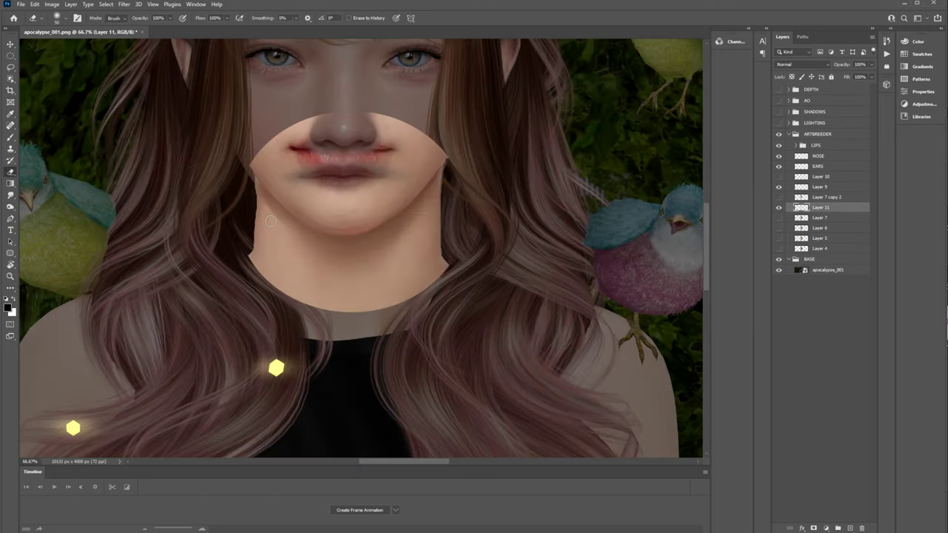
right_click(311, 230)
double_click(416, 328)
left_click_drag(256, 257, 246, 183)
mouse_move(446, 161)
left_mouse_down()
mouse_move(446, 175)
mouse_move(259, 165)
mouse_move(356, 117)
mouse_move(280, 185)
left_mouse_up()
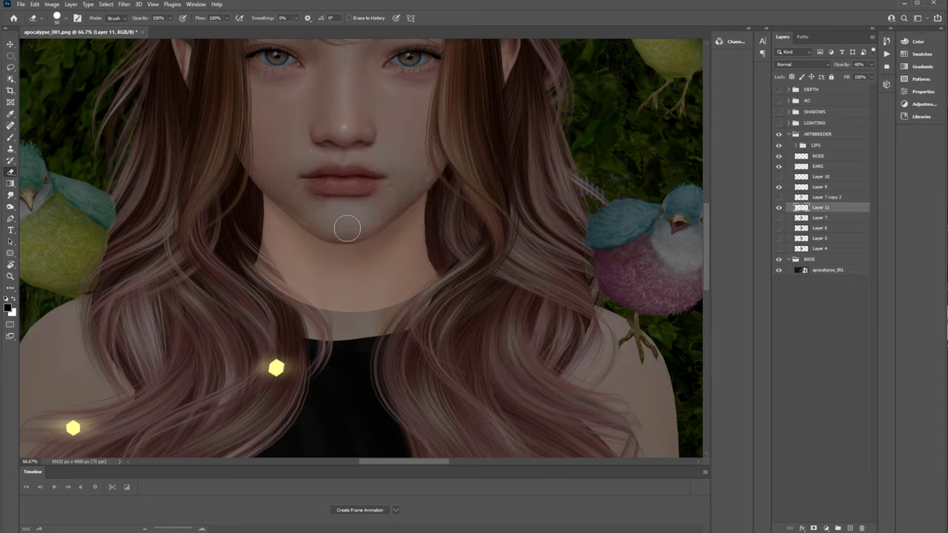
right_click(295, 204)
double_click(415, 273)
mouse_move(248, 252)
left_mouse_down()
mouse_move(424, 267)
mouse_move(334, 312)
left_mouse_up()
Restore the neck layer to full opacity and adjust its Hue/Saturation to -30 saturation and -37 lightness.
key("v")
key("0")
left_click(52, 5)
mouse_move(82, 28)
left_click(167, 76)
left_click_drag(595, 256, 577, 255)
left_click_drag(595, 276, 579, 277)
left_click_drag(577, 255, 584, 256)
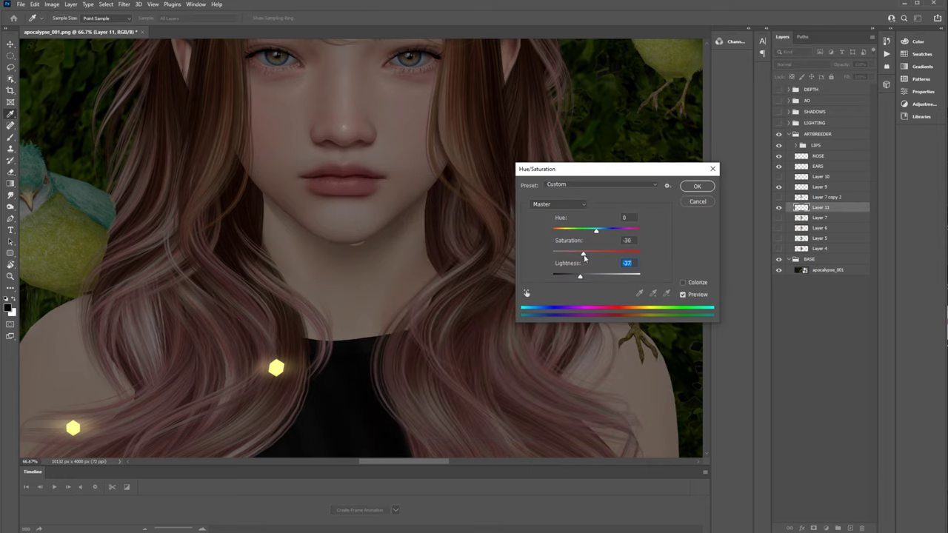
left_click(699, 186)
Set the neck layer's opacity to 66% and erase its remaining edges along the hair.
left_click(10, 195)
key("e")
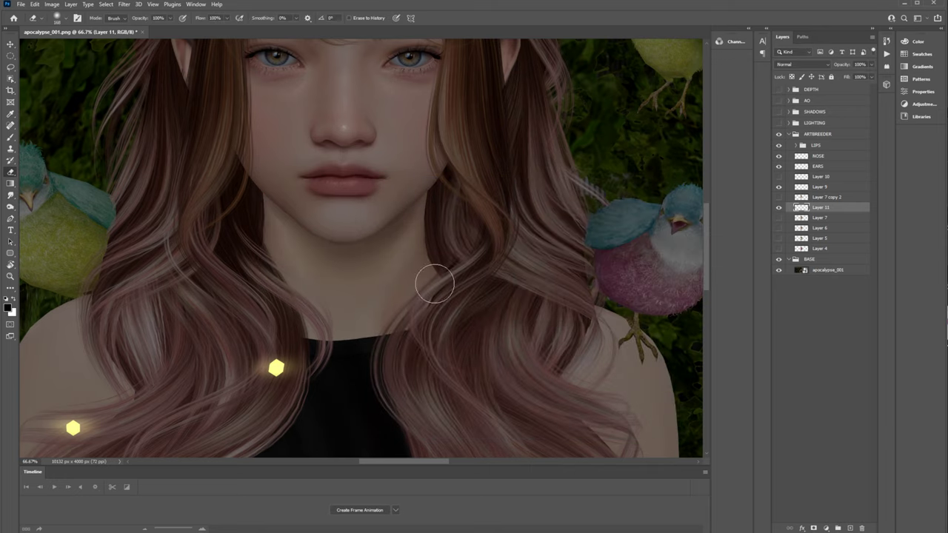
left_click(363, 248, "ctrl")
left_click(354, 293, "alt")
left_click(354, 293, "alt")
left_click(354, 293, "alt")
key("v")
key("6")
key("6")
key("e")
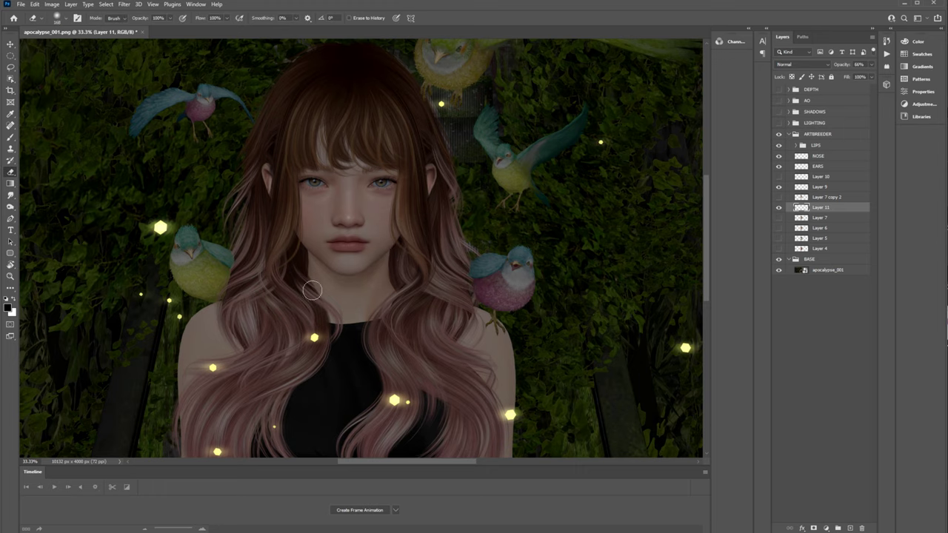
mouse_move(395, 301)
left_mouse_down()
mouse_move(388, 136)
mouse_move(412, 300)
left_mouse_up()
Compare the image with the ARTBREEDER group hidden and shown.
key("v")
left_click(789, 134)
left_click(778, 135)
left_click(778, 135)
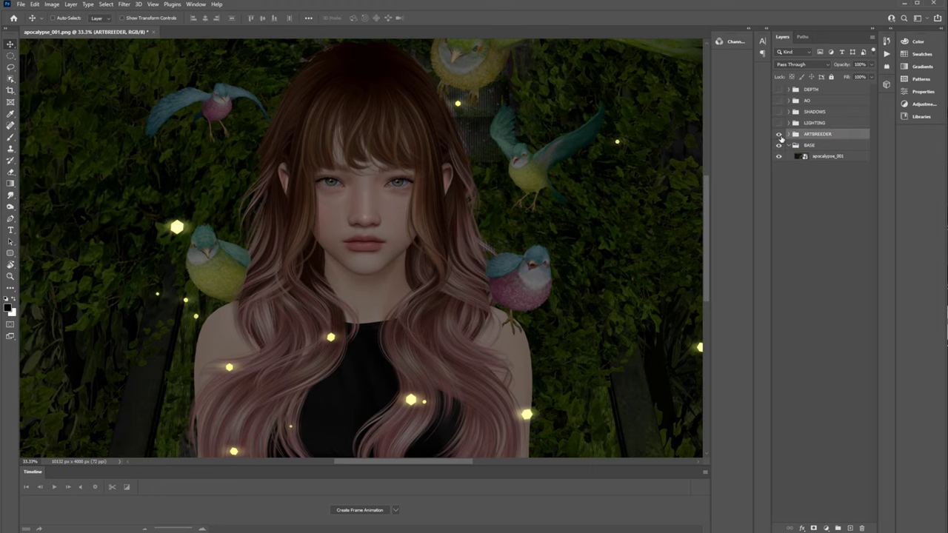
Show the Layer 5 portrait and place it beside the avatar's head.
left_click(788, 134)
left_click(778, 248)
left_click(779, 249)
left_click(778, 239)
left_click(820, 239)
mouse_move(311, 228)
left_mouse_down()
mouse_move(534, 182)
mouse_move(523, 172)
left_mouse_up()
Copy both cheek areas from Layer 5 to new layers with lasso selections and hide the portrait.
left_click(11, 68)
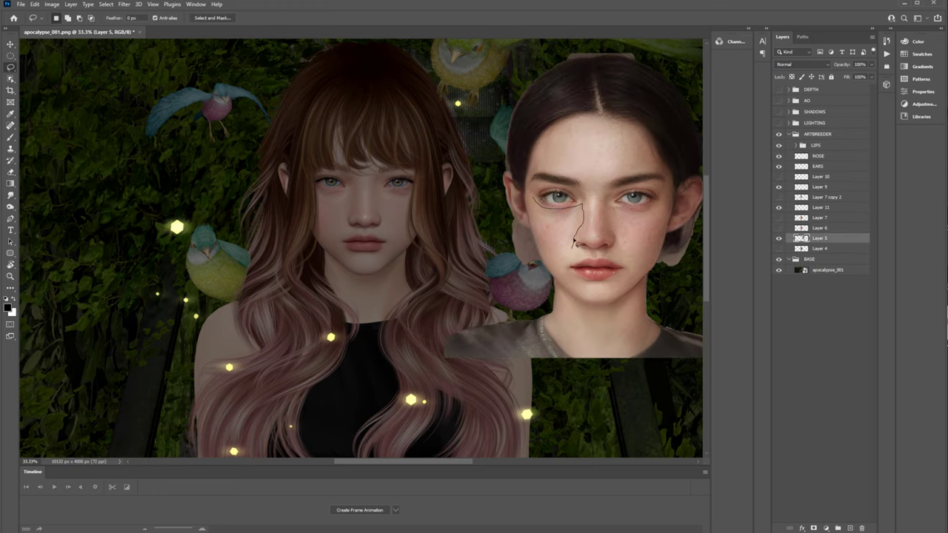
left_click_drag(574, 240, 531, 198)
key("ctrl+j")
left_click(820, 249)
mouse_move(609, 211)
left_mouse_down()
mouse_move(607, 222)
mouse_move(442, 221)
left_mouse_up()
key("ctrl+j")
key("v")
left_click(778, 260)
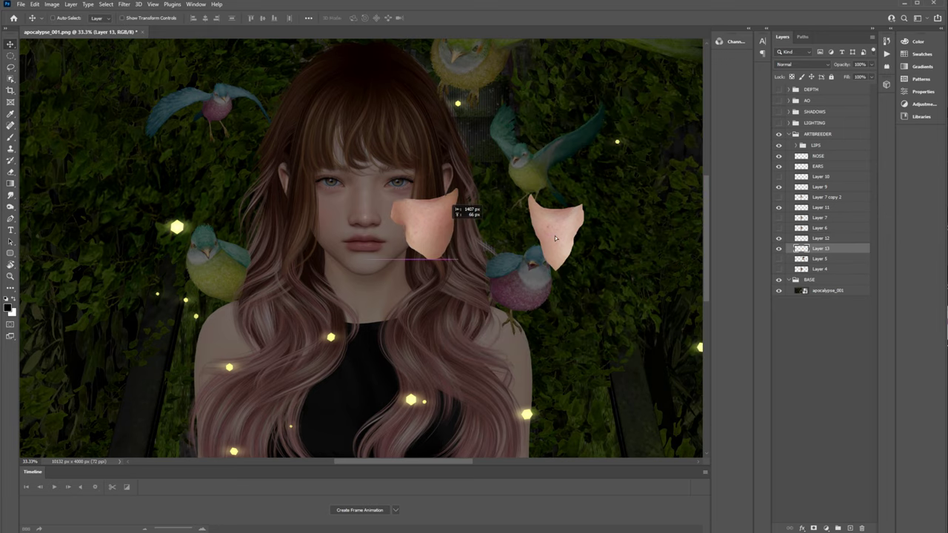
Move both cheek pieces together onto the avatar's face and shrink them to fit.
key("ctrl+z")
left_click(821, 238, "shift")
left_click_drag(556, 238, 330, 227)
key("ctrl+t")
left_click_drag(440, 258, 417, 247)
key("Return")
left_click_drag(420, 204, 423, 205)
Merge the two cheek layers and adjust their Hue/Saturation to -38 saturation and -36 lightness.
left_click(820, 239)
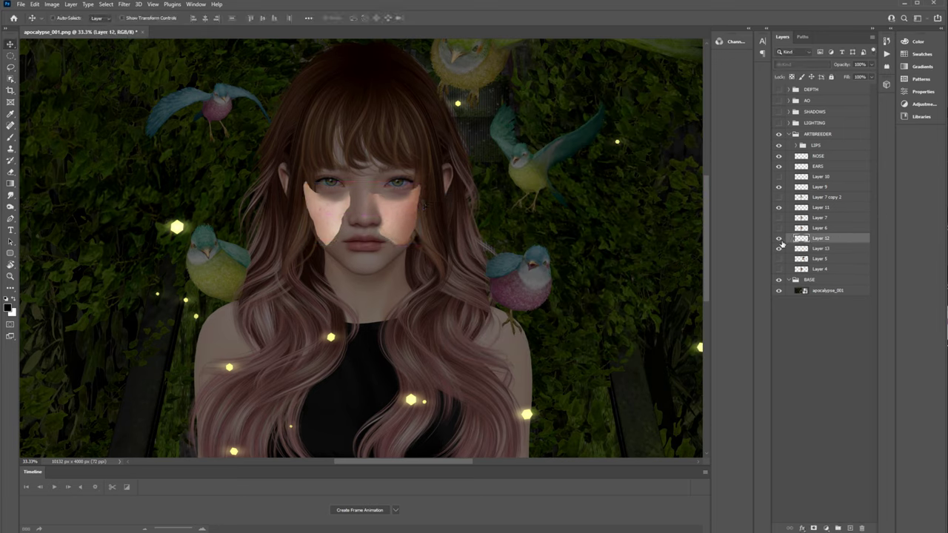
left_click(820, 249)
left_click(820, 239, "shift")
key("ctrl+e")
left_click(51, 4)
left_click(166, 74)
left_click_drag(596, 254, 571, 255)
left_click_drag(596, 277, 580, 255)
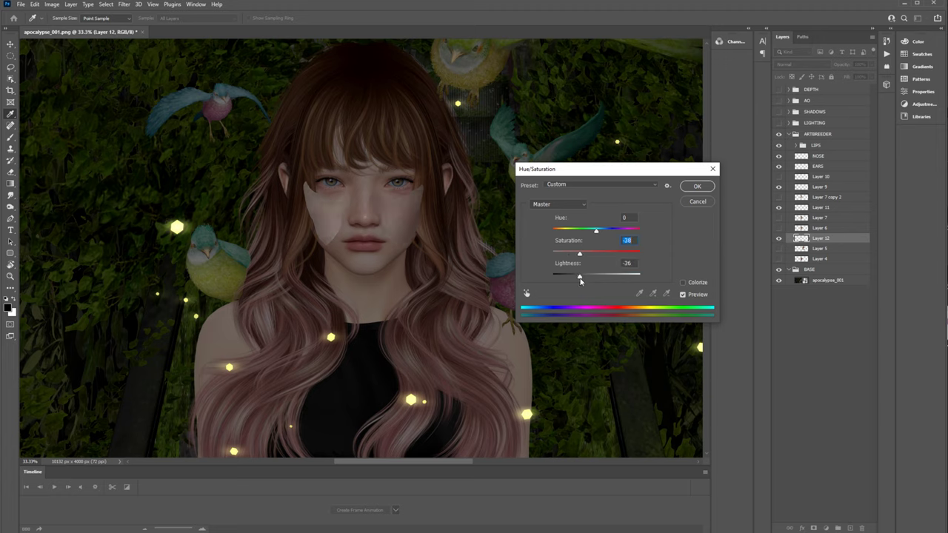
key("Return")
Erase the cheek patch's outer edge near the hair and slightly darken that cheek within an elliptical selection.
key("e")
left_click_drag(310, 222, 304, 187)
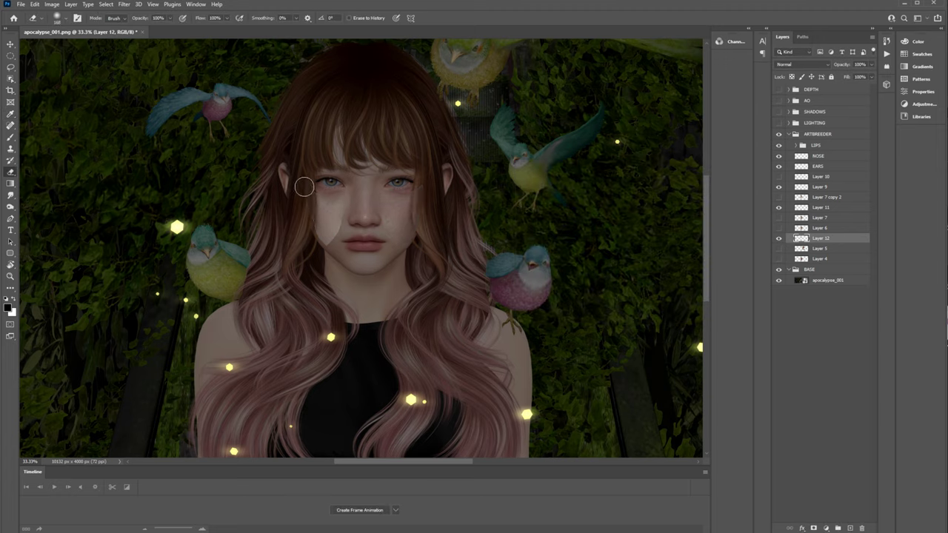
left_click(11, 56)
left_click_drag(294, 136, 400, 285)
left_click(51, 5)
left_click(167, 74)
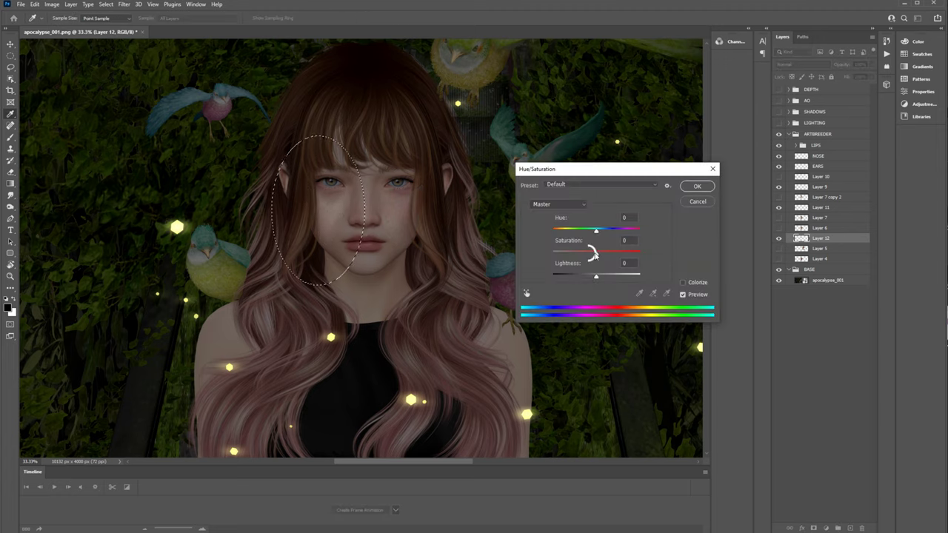
left_click_drag(596, 277, 592, 277)
key("Return")
key("ctrl+d")
key("e")
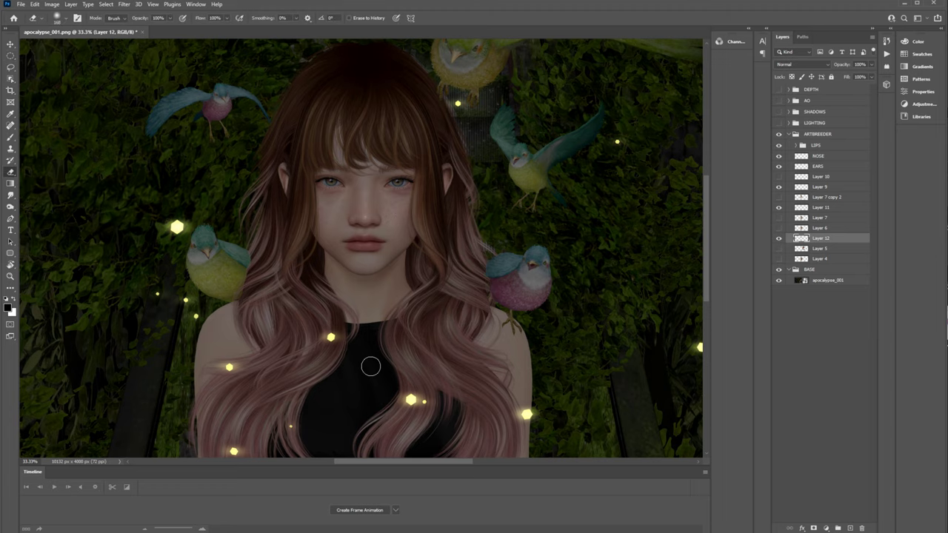
Copy the lassoed face area of the Layer 4 portrait to a new layer and hide Layer 4.
key("v")
key("e")
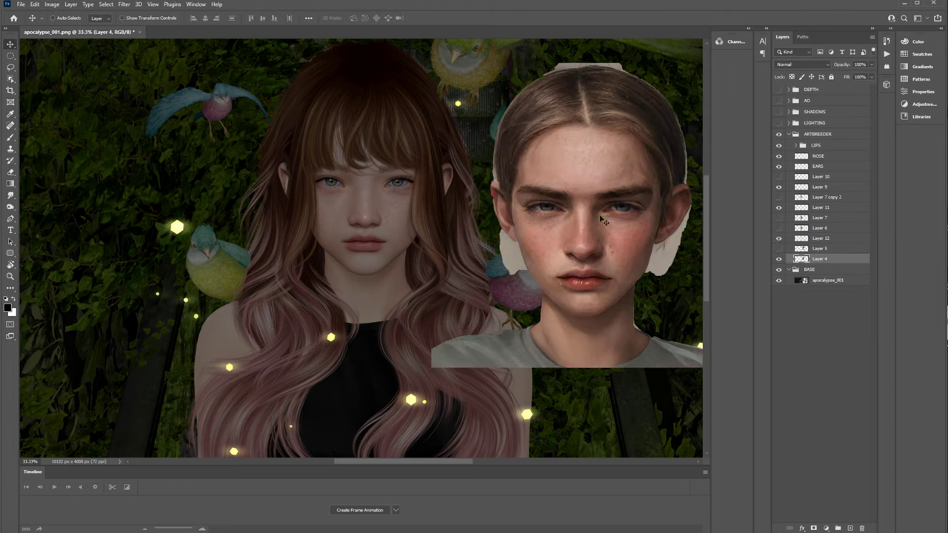
key("l")
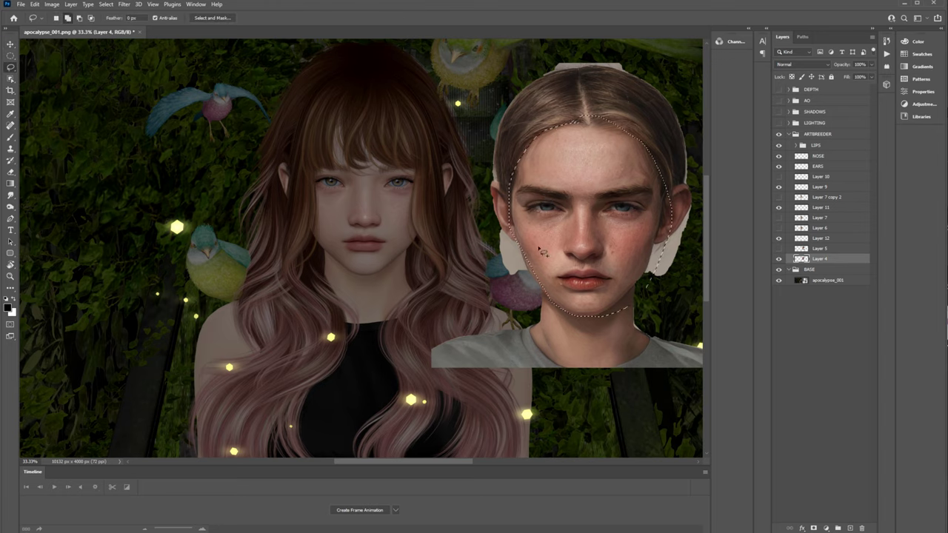
key("ctrl+j")
left_click(779, 270)
Erase the hair, ear and neck remnants around the edge of the copied face on Layer 13.
key("e")
left_click_drag(520, 264, 502, 194)
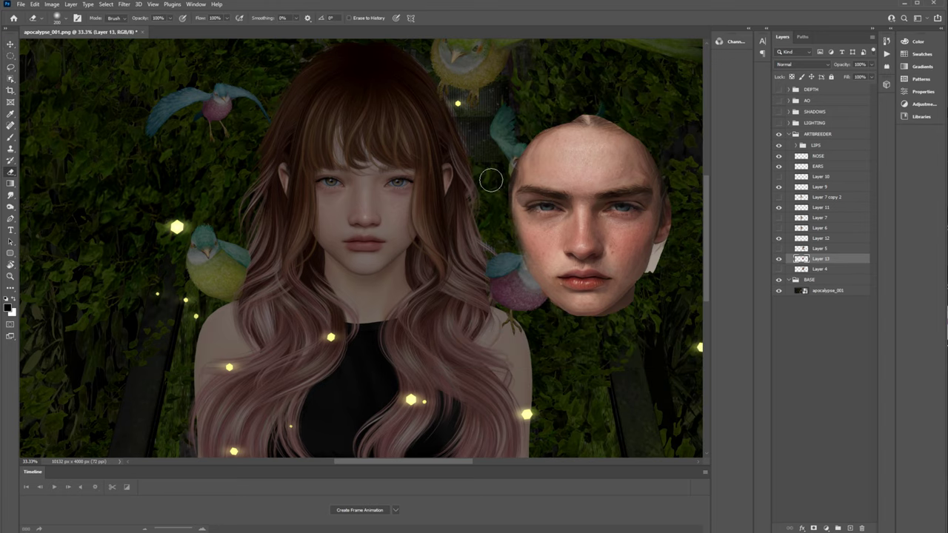
left_click_drag(616, 313, 667, 185)
left_click_drag(569, 112, 609, 113)
Place the copied face over the avatar's face at 40% opacity and scale it to align the features.
left_click(9, 45)
left_click_drag(611, 256, 392, 214)
key("4")
key("ctrl+t")
left_click_drag(455, 175, 447, 175)
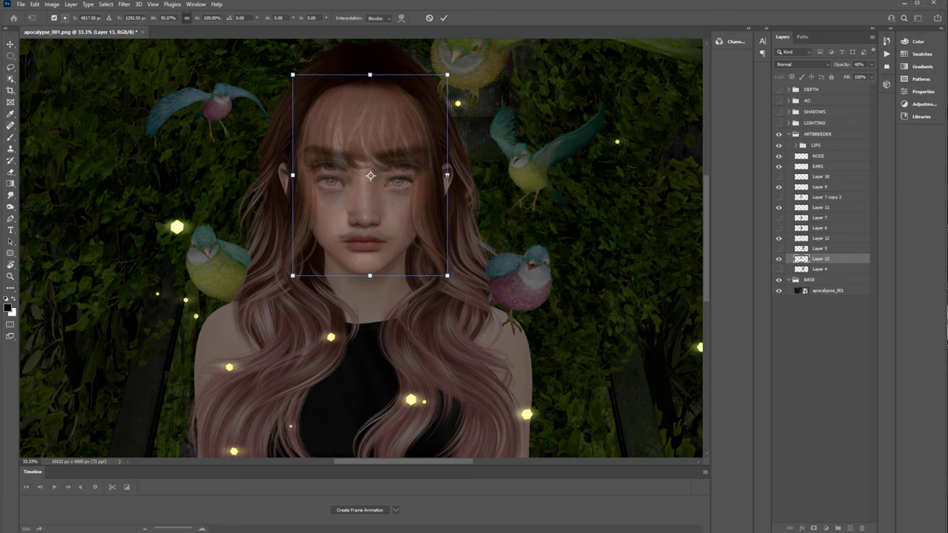
left_click_drag(370, 74, 370, 100)
left_click_drag(448, 274, 444, 275)
left_click_drag(296, 187, 302, 188)
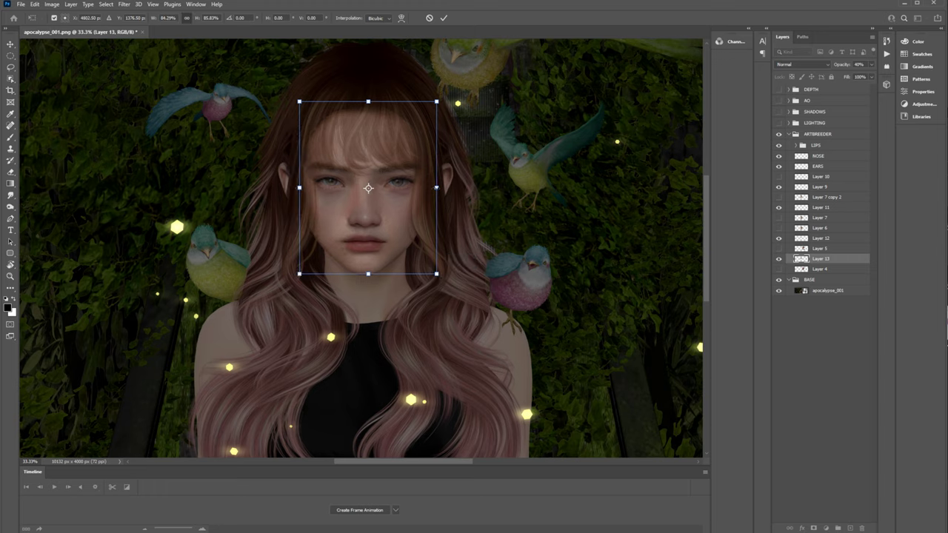
left_click_drag(440, 188, 434, 203)
key("Return")
Move Layer 13 above the NOSE layer, set its opacity to 33% and erase it over both eyes.
left_click_drag(837, 259, 835, 151)
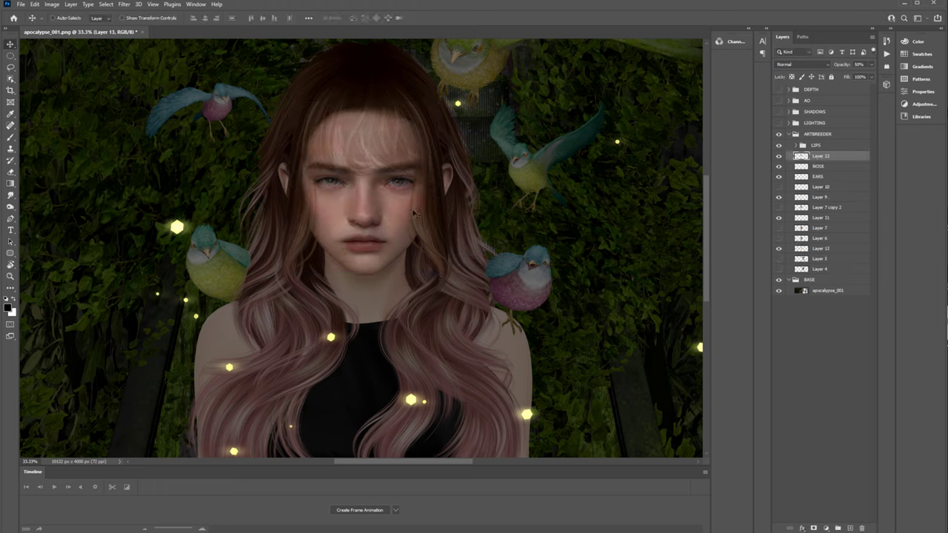
key("3")
key("3")
key("e")
left_click_drag(330, 182, 386, 185)
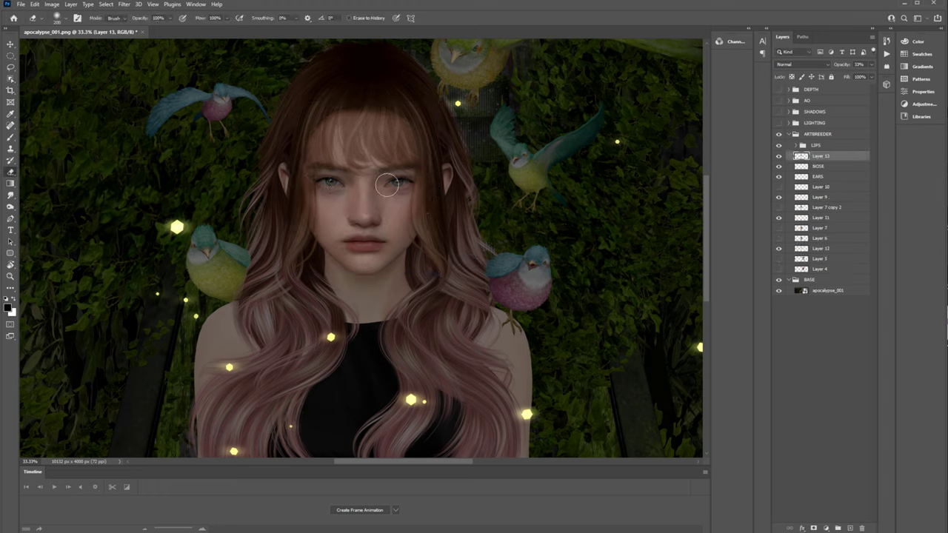
Set the Hue/Saturation saturation of Layer 13 to -24.
left_click(52, 4)
left_click(167, 72)
left_click_drag(597, 253, 586, 257)
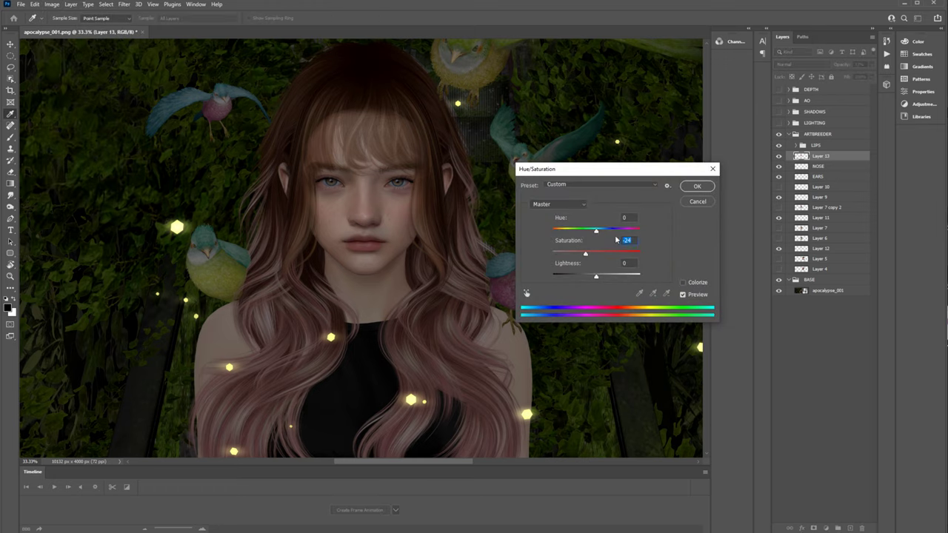
left_click(697, 186)
Duplicate Layer 13, set the copy to full opacity and hide it.
right_click(836, 156)
left_click(863, 196)
key("v")
key("0")
left_click(779, 156)
Erase the forehead area of the original Layer 13 over the avatar's bangs.
left_click(822, 167)
key("e")
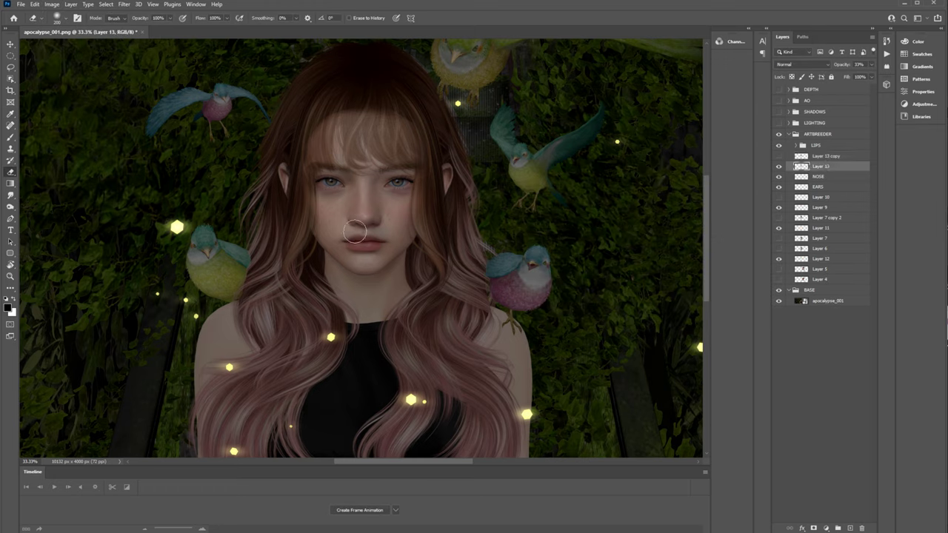
mouse_move(304, 119)
left_mouse_down()
mouse_move(322, 148)
mouse_move(420, 135)
left_mouse_up()
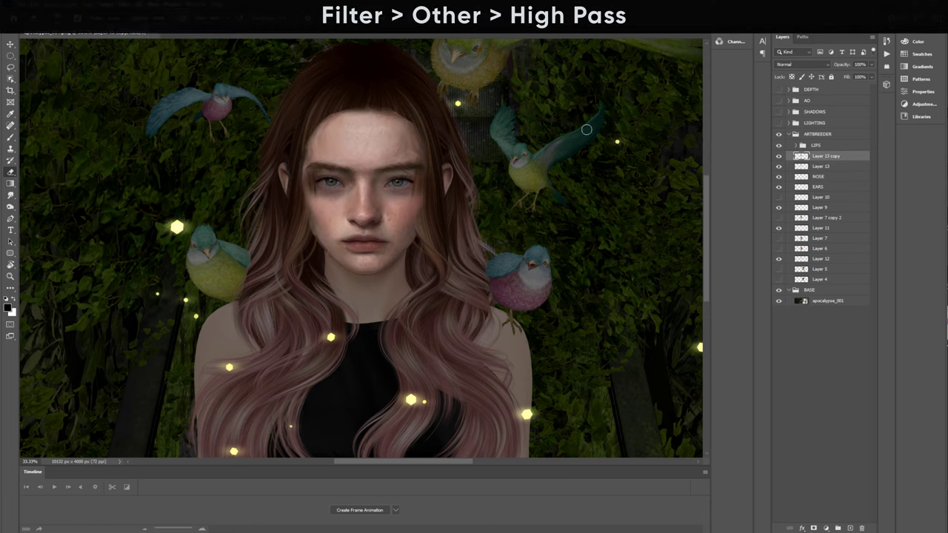
Apply a High Pass filter with a 6.0-pixel radius to Layer 13 copy.
left_click(125, 4)
mouse_move(175, 195)
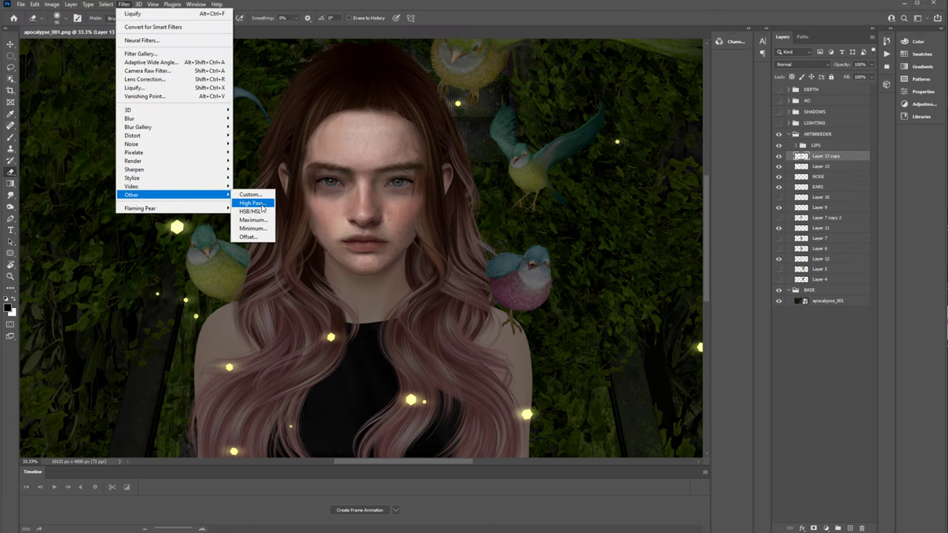
left_click(258, 208)
left_click_drag(72, 234, 75, 231)
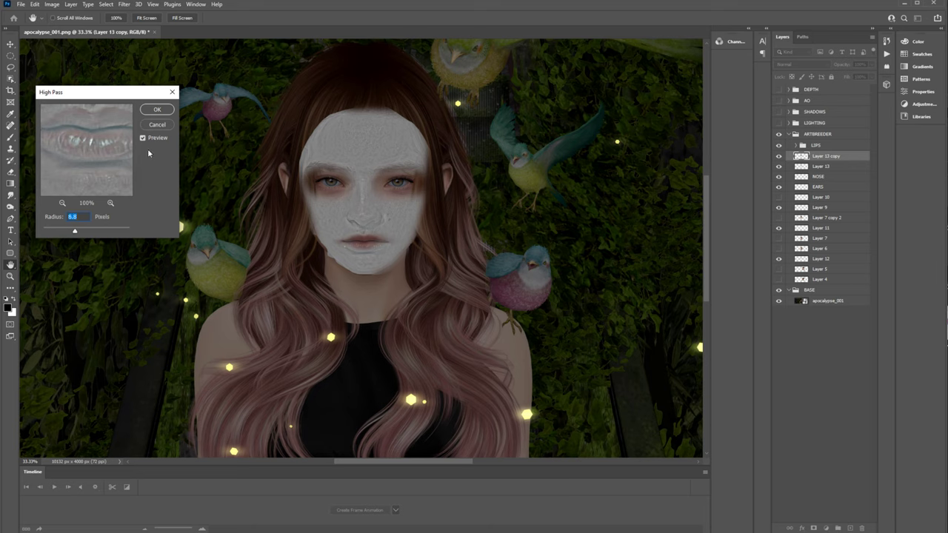
key("Return")
Blend Layer 13 copy in Overlay mode at 25% opacity and compare the face with and without it.
key("e")
left_click(812, 65)
left_click(807, 176)
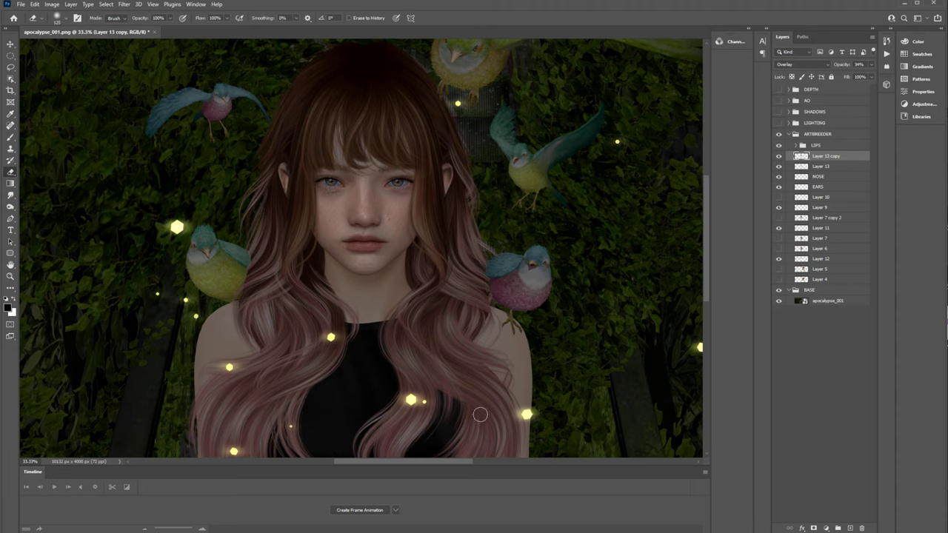
key("v")
left_click(872, 65)
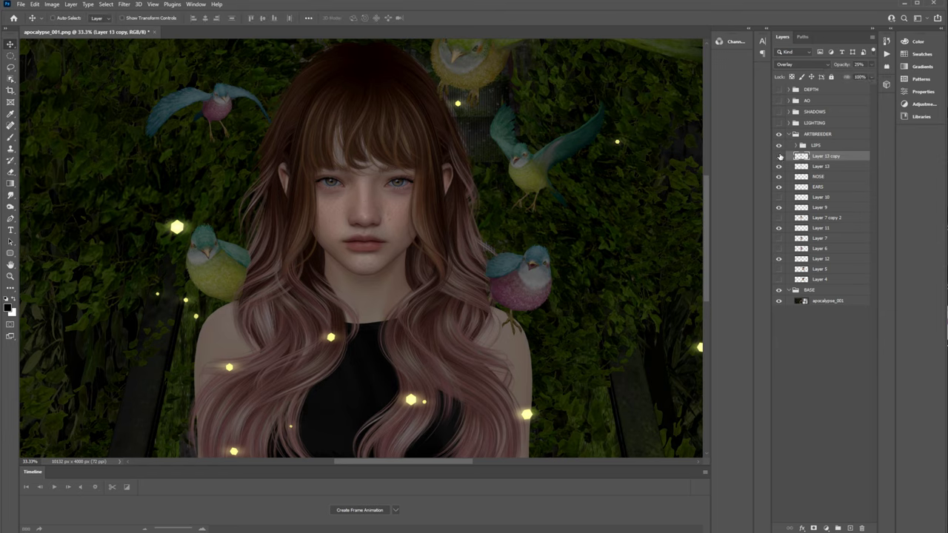
left_click(10, 275)
left_click(347, 199)
left_click(347, 199)
left_click(778, 157)
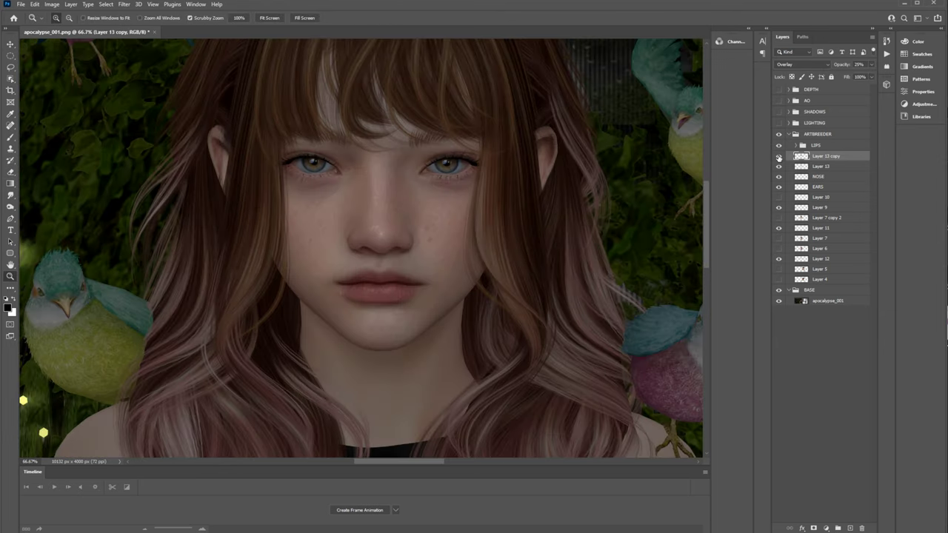
key("e")
left_click_drag(779, 173, 778, 155)
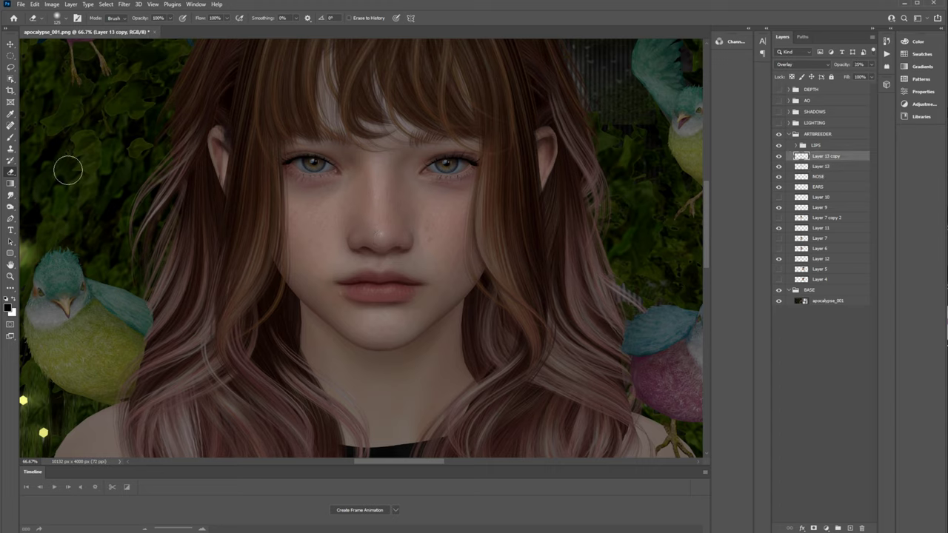
Create a merged copy of the ARTBREEDER and BASE groups as a new layer above ARTBREEDER.
left_click(10, 45)
left_click(789, 135)
left_click(778, 134)
left_click(778, 135)
left_click(826, 146, "shift")
right_click(828, 147)
left_click(856, 437)
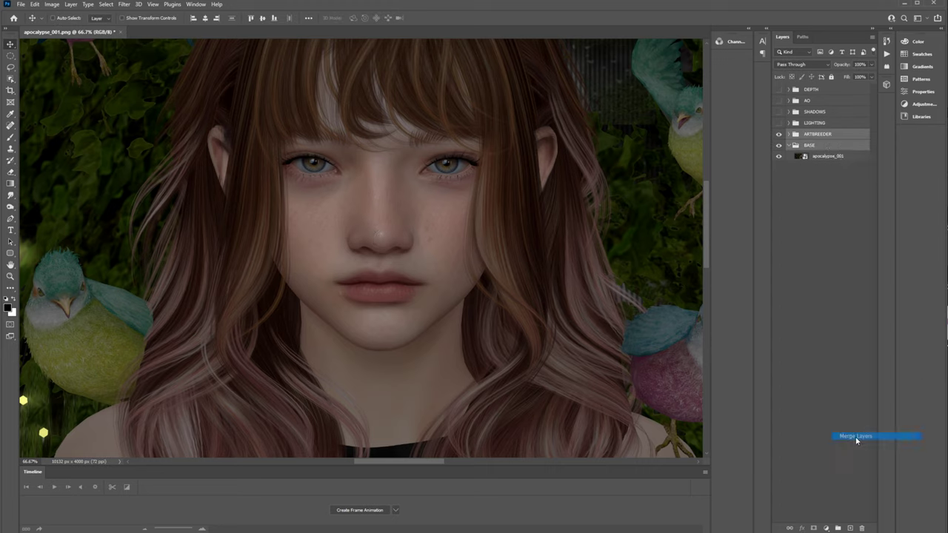
right_click(865, 440)
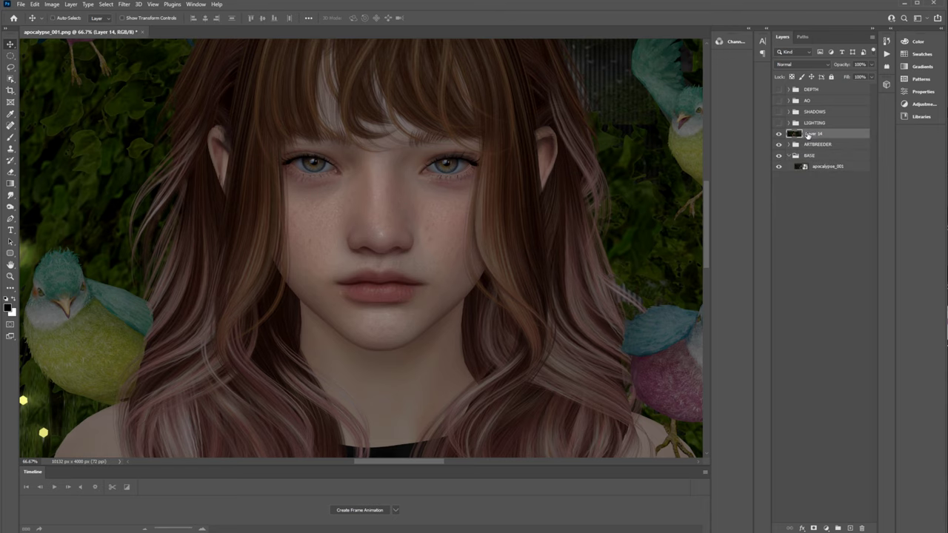
Show and expand the LIGHTING group and set apocalypse_013 to Screen blending.
left_click(10, 276)
right_click(567, 213)
left_click(585, 263)
right_click(415, 219)
left_click(434, 269)
left_click_drag(483, 259, 494, 237)
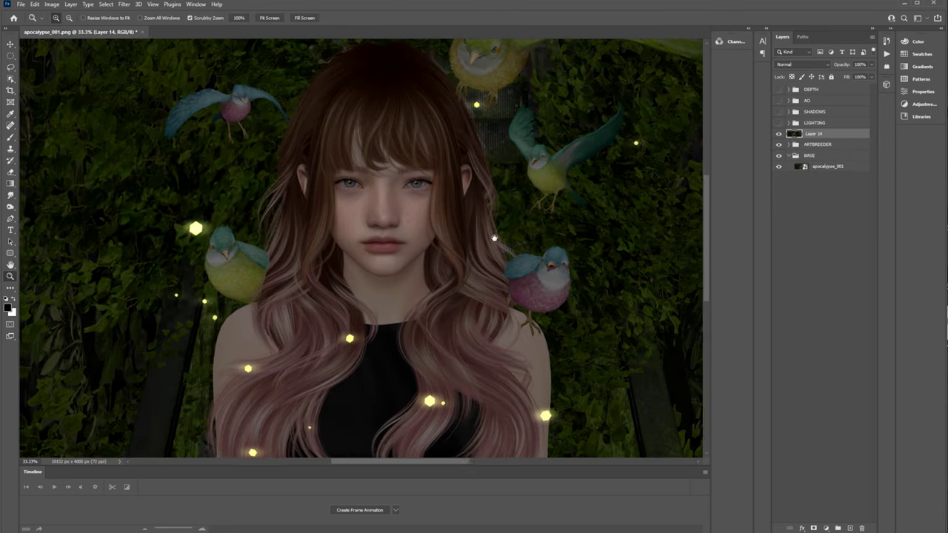
left_click(9, 44)
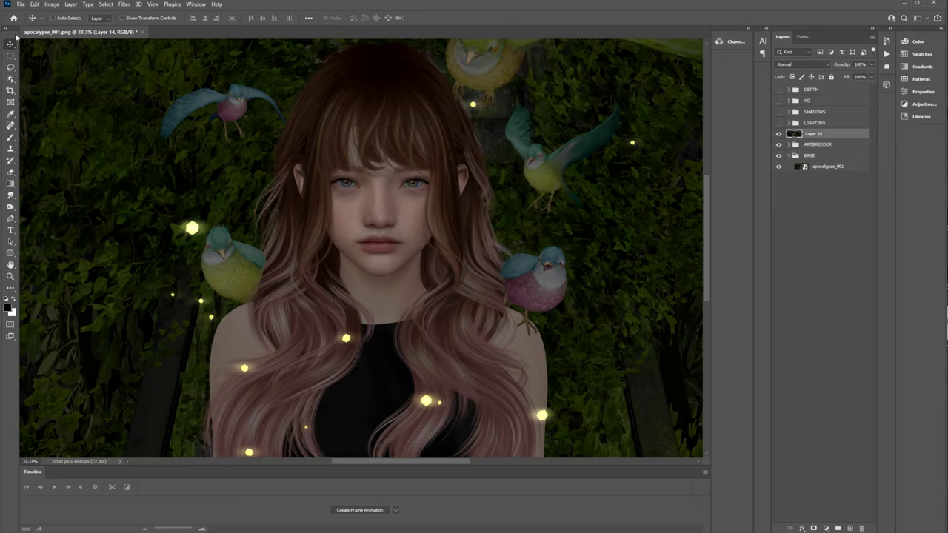
left_click(789, 123)
left_click(778, 123)
left_click(828, 165)
left_click(802, 64)
left_click(782, 139)
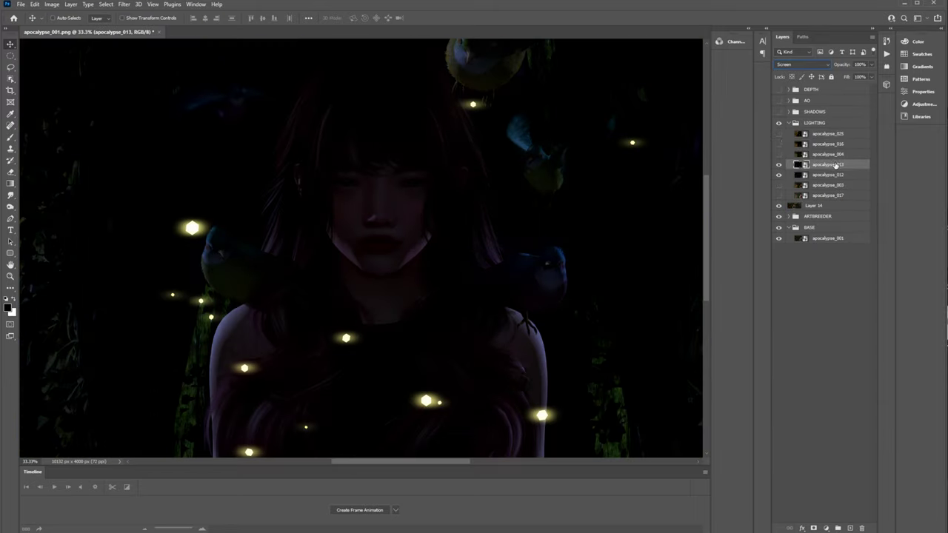
Move apocalypse_012 to the bottom of the LIGHTING group and set it to Screen blending.
left_click(828, 176)
left_click_drag(828, 176, 816, 199)
left_click(802, 65)
left_click(805, 140)
Show apocalypse_017 and reduce its opacity to 10%.
left_click(778, 175)
left_click(812, 176)
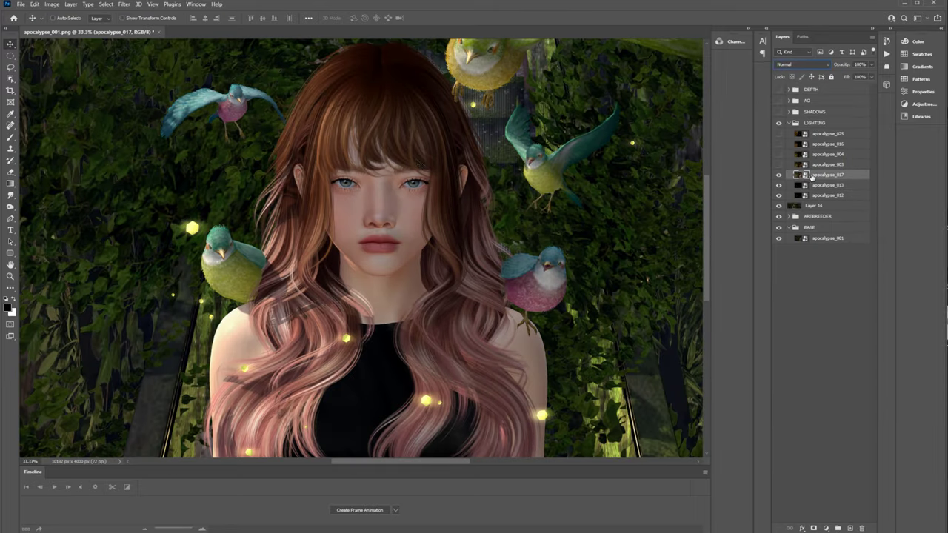
key("1")
left_click(778, 176)
left_click(778, 176)
Try apocalypse_025 with Color Dodge blending and hide it again.
left_click(779, 133)
left_click(827, 133)
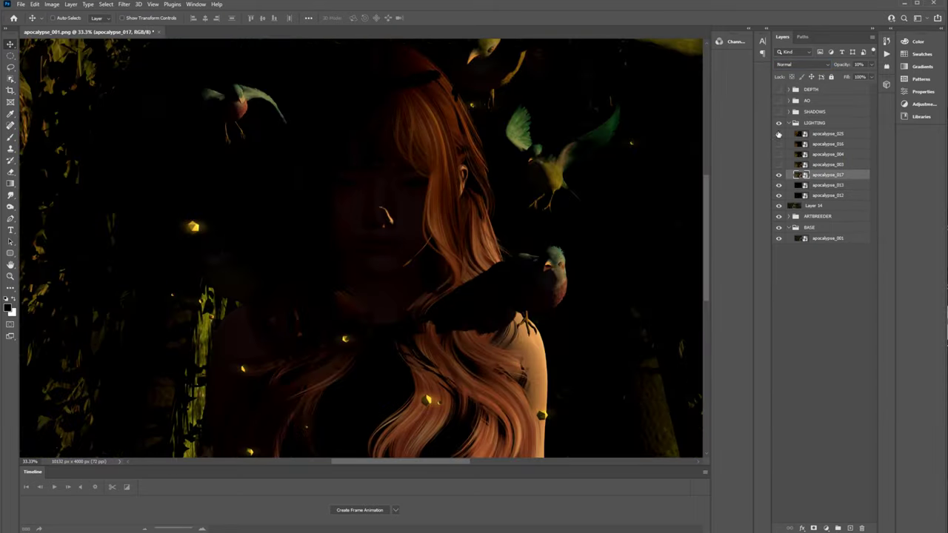
left_click(800, 65)
left_click(804, 144)
left_click(778, 134)
Show apocalypse_016, move it directly above apocalypse_017 and set it to Color Dodge.
left_click(778, 145)
left_click_drag(827, 144, 818, 170)
left_click(802, 64)
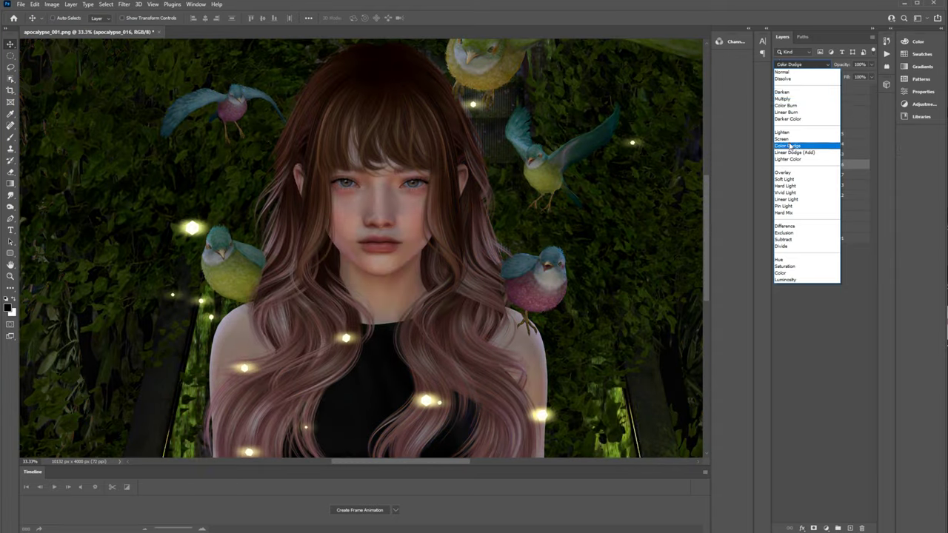
left_click(788, 141)
Try apocalypse_004 in Lighten and Color Dodge blending, and hide it again.
left_click(778, 145)
left_click(826, 144)
left_click(801, 65)
left_click(783, 133)
left_click(779, 144)
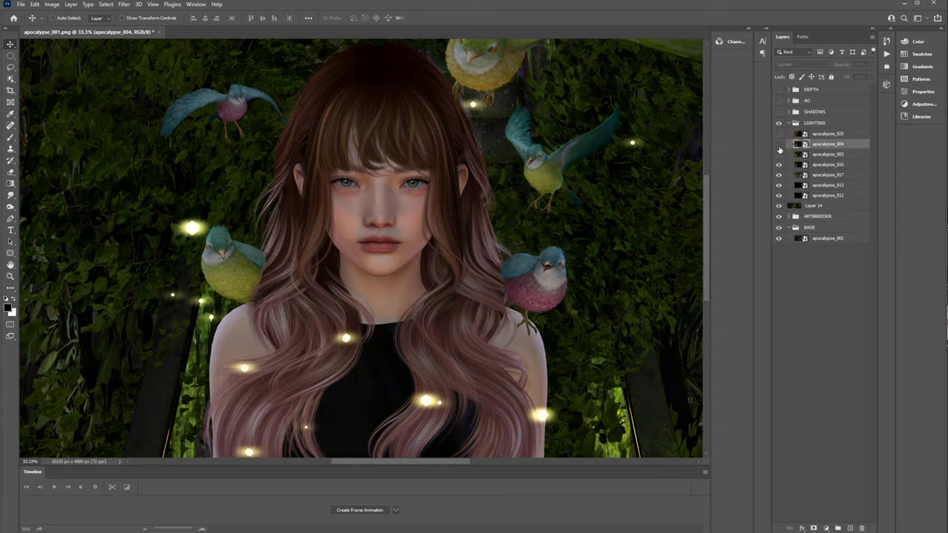
left_click(778, 145)
left_click(801, 64)
left_click(788, 146)
left_click(778, 145)
Adjust the Levels of apocalypse_016 to a midtone of 1.10 and a white point of 221.
left_click(817, 166)
left_click(51, 4)
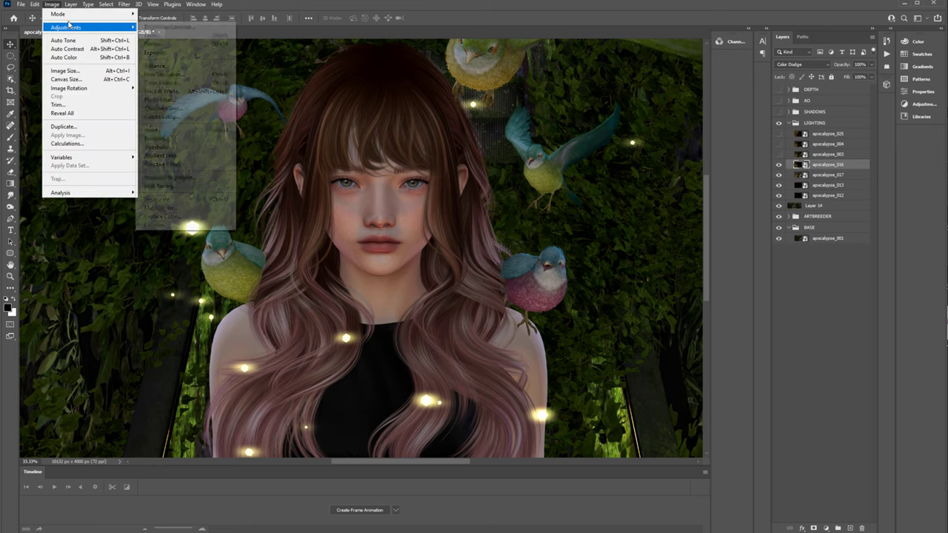
left_click(159, 34)
left_click_drag(33, 191, 27, 191)
left_click_drag(76, 190, 73, 190)
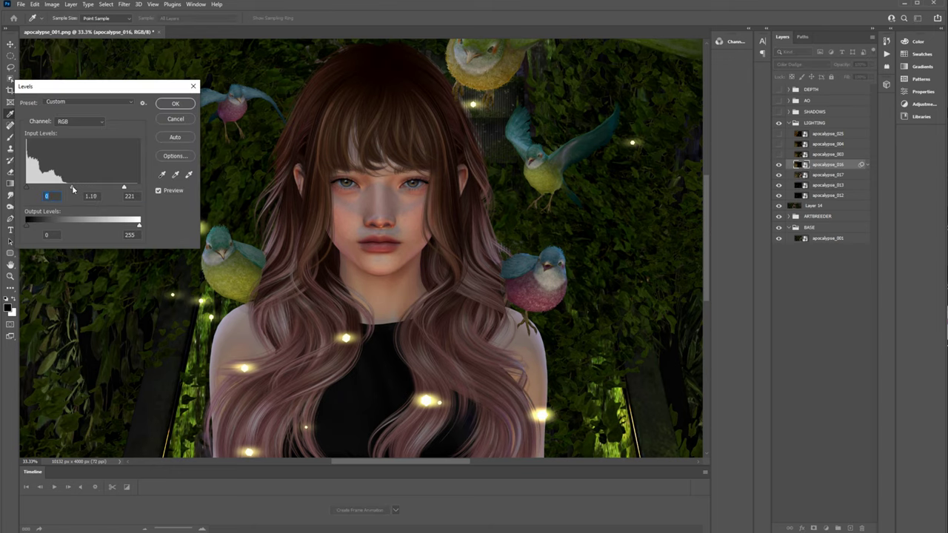
key("Return")
Shift the hue of apocalypse_016 by +20 and add a layer mask to it.
key("ctrl+u")
left_click_drag(86, 151, 96, 152)
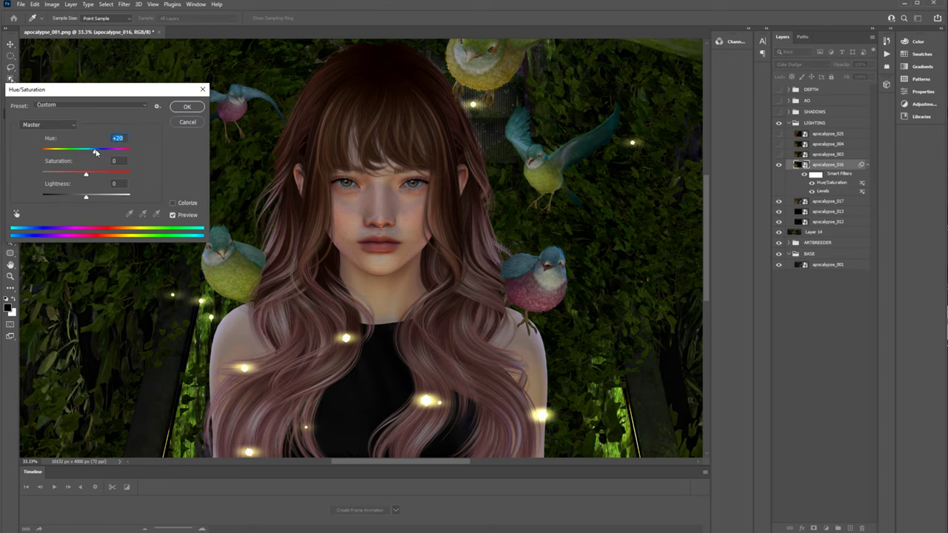
key("Return")
left_click(814, 528)
key("e")
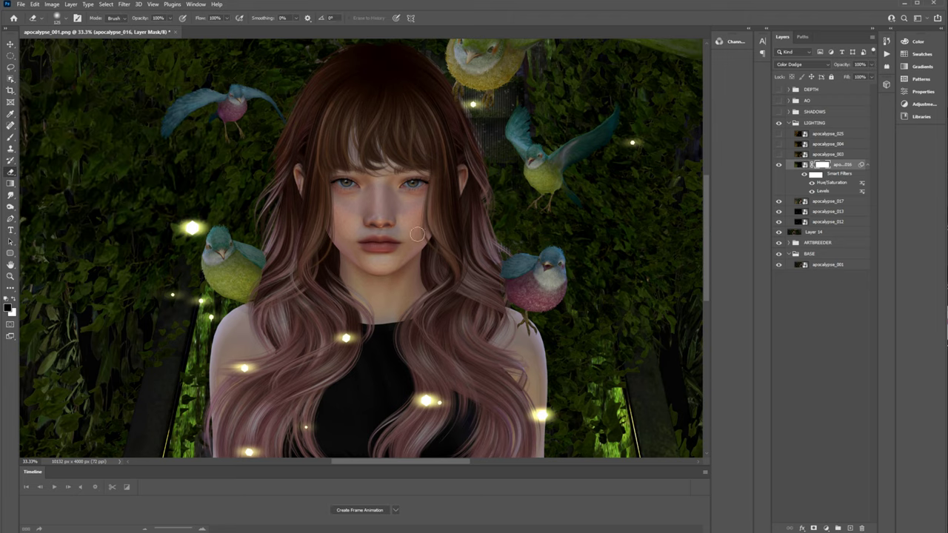
Try apocalypse_003 with Lighten blending and hide it again.
left_click(778, 154)
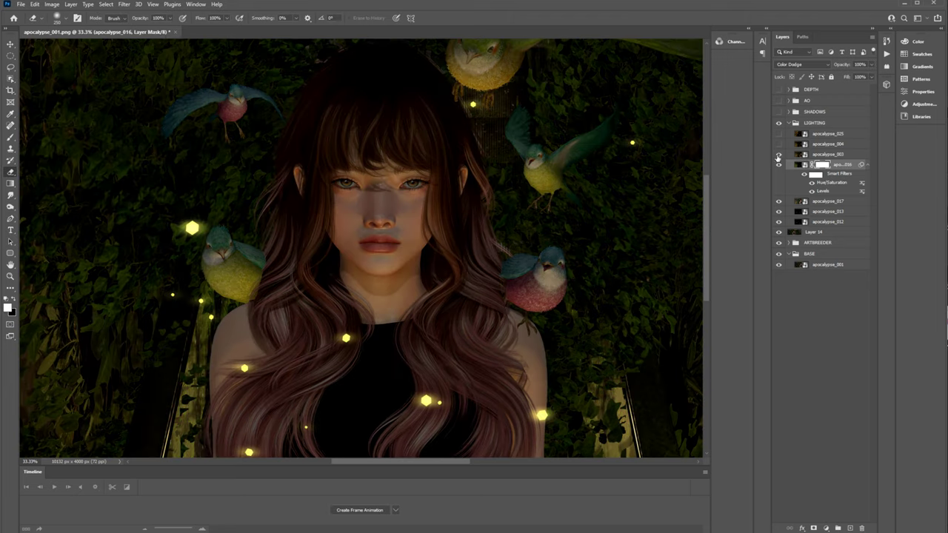
left_click(828, 154)
left_click(802, 64)
left_click(794, 132)
left_click(779, 154)
Show apocalypse_004, reduce its opacity to 23% and add a layer mask.
left_click(778, 145)
left_click(813, 143)
key("v")
key("5")
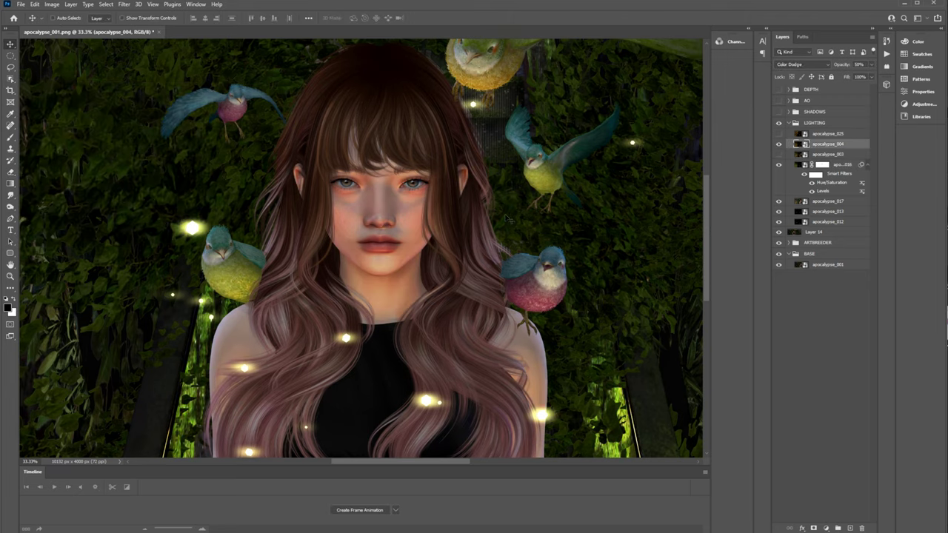
key("2")
key("3")
left_click(814, 528)
key("e")
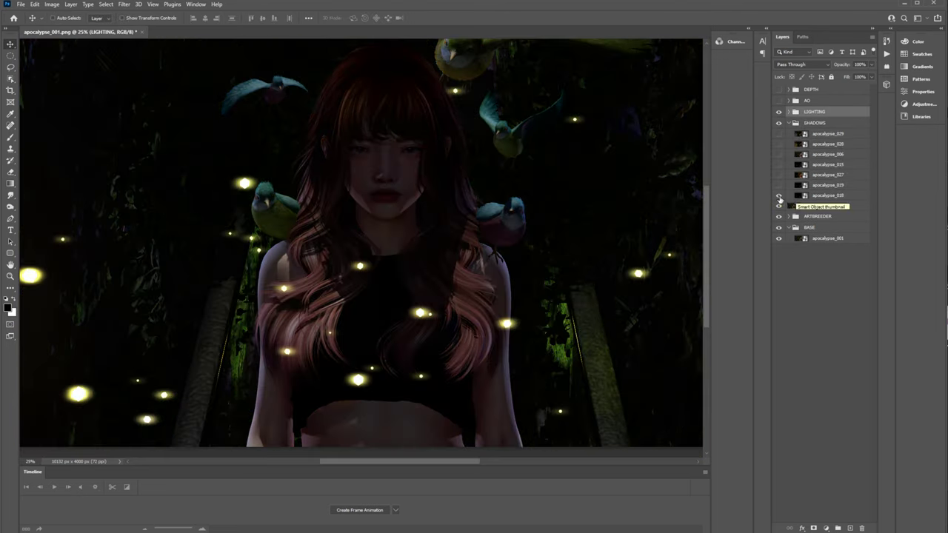
Try Color Dodge on apocalypse_018 in the SHADOWS group, and set it to Screen at 40% opacity.
left_click(800, 65)
left_click(799, 148)
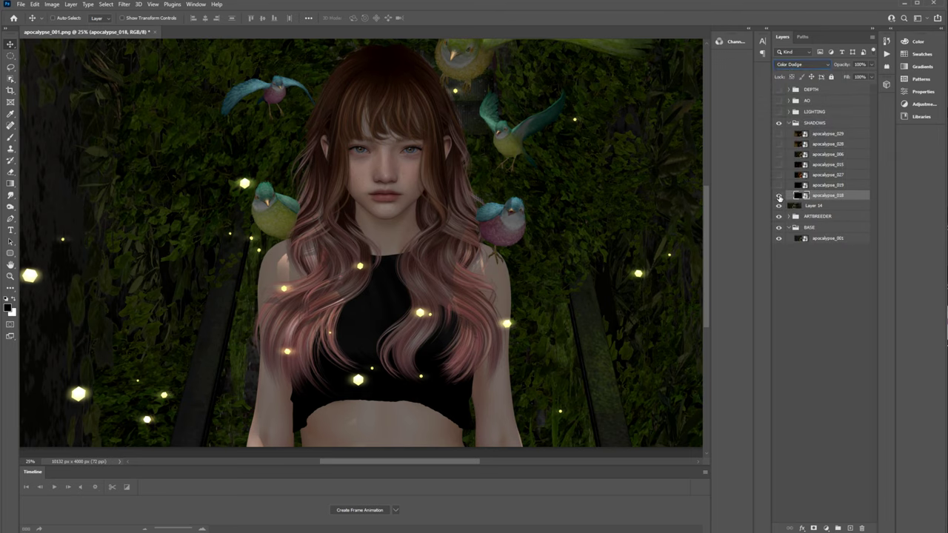
left_click(779, 195)
left_click(779, 195)
left_click(800, 64)
left_click(798, 140)
key("4")
Show apocalypse_019 and set it to Screen blending at 40% opacity.
left_click(779, 185)
left_click(828, 185)
left_click(800, 64)
left_click(798, 140)
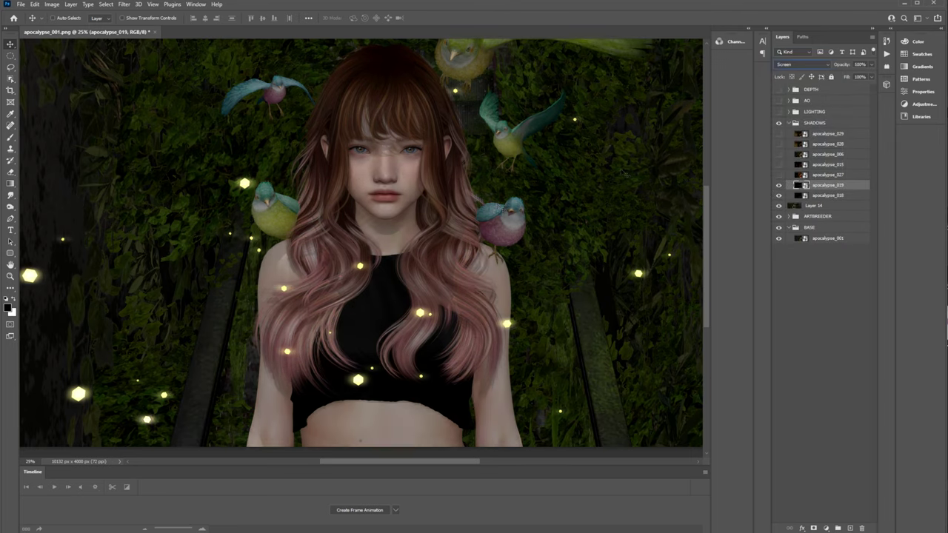
key("4")
Try apocalypse_027 in Screen mode at 20% opacity, hide it and preview apocalypse_015.
left_click(779, 174)
left_click(828, 175)
left_click(800, 64)
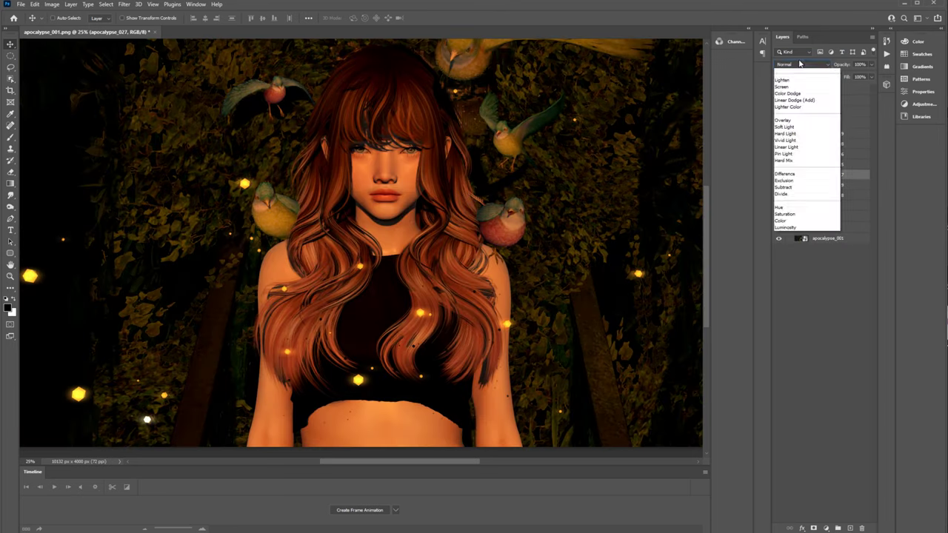
left_click(798, 88)
key("2")
left_click(779, 177)
left_click(778, 165)
left_click(778, 165)
Show apocalypse_029, move it above apocalypse_019 and set it to Screen at 12% opacity.
left_click(779, 134)
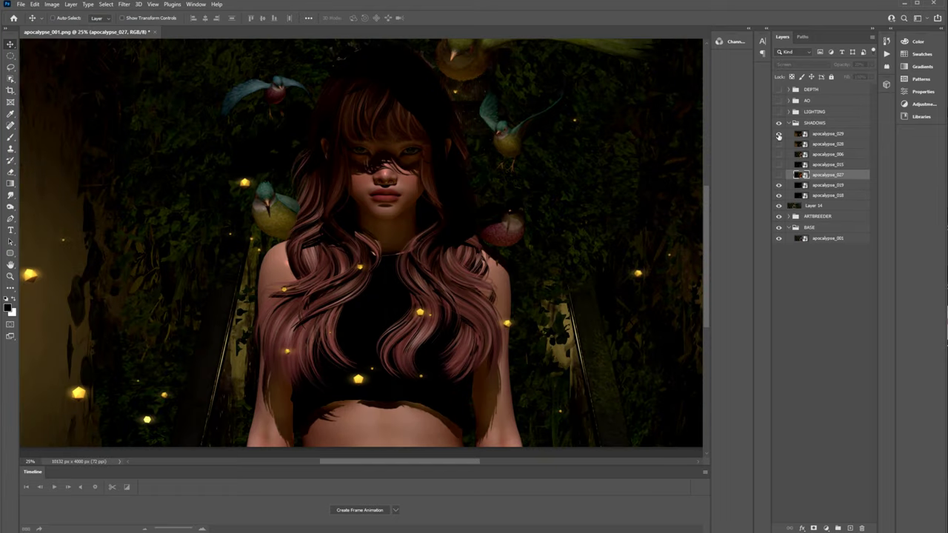
left_click_drag(828, 134, 828, 180)
left_click(800, 65)
left_click(798, 139)
key("1")
key("2")
left_click(779, 186)
left_click(779, 186)
Show the LIGHTING group and set apocalypse_013 and apocalypse_012 to Color Dodge.
left_click(779, 111)
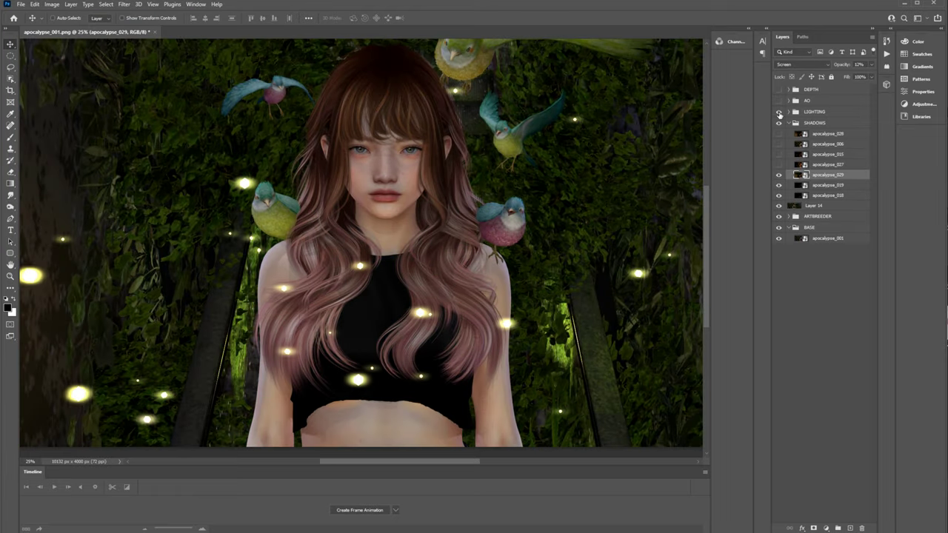
left_click(789, 112)
left_click(778, 170)
left_click(779, 170)
left_click(828, 170)
left_click(828, 180, "shift")
left_click(808, 65)
left_click(806, 147)
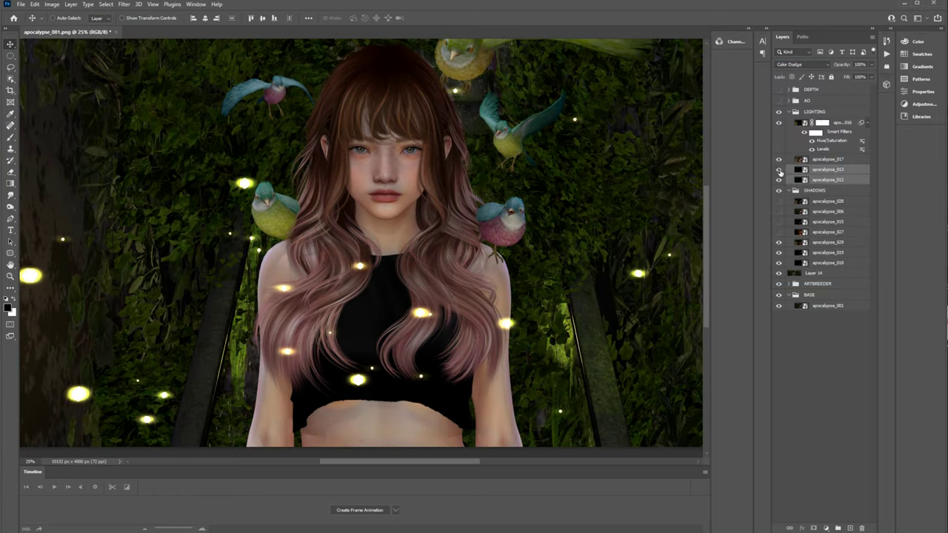
Show the AO group and try apocalypse_024 with Multiply blending.
left_click(789, 112)
left_click(778, 165)
left_click(778, 165)
left_click(779, 101)
left_click(789, 101)
left_click(828, 112)
left_click(801, 65)
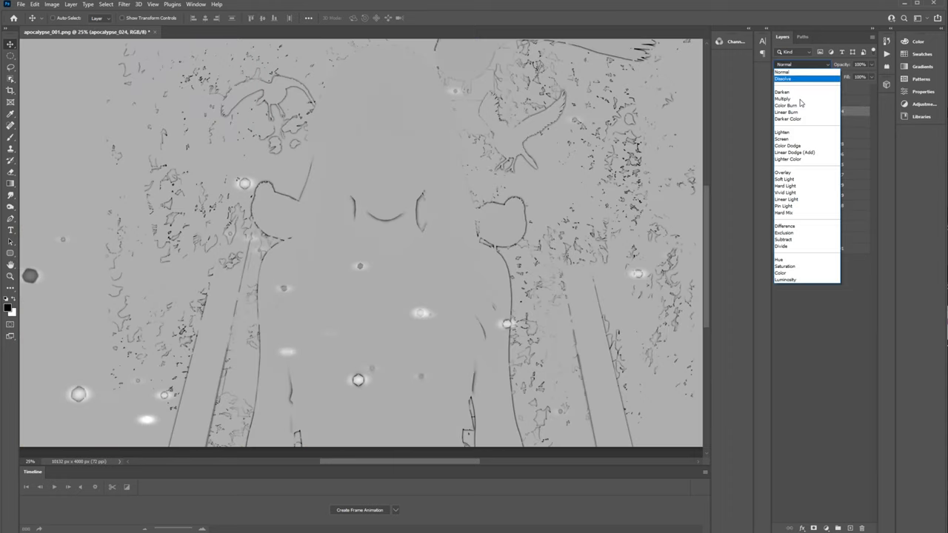
left_click(796, 100)
left_click(801, 65)
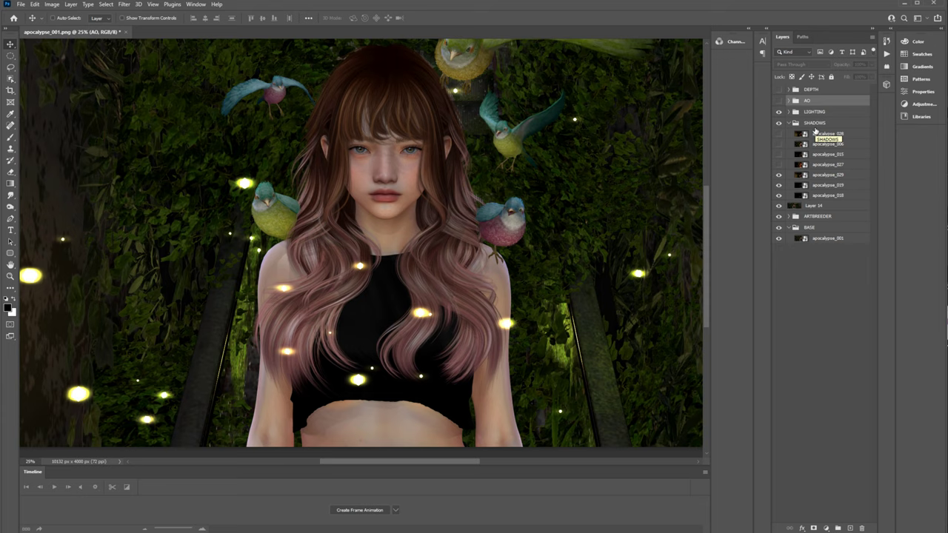
Delete the unused layers apocalypse_028, 006, 015 and 027 from the SHADOWS group.
left_click(828, 134)
left_click(837, 164, "shift")
key("Delete")
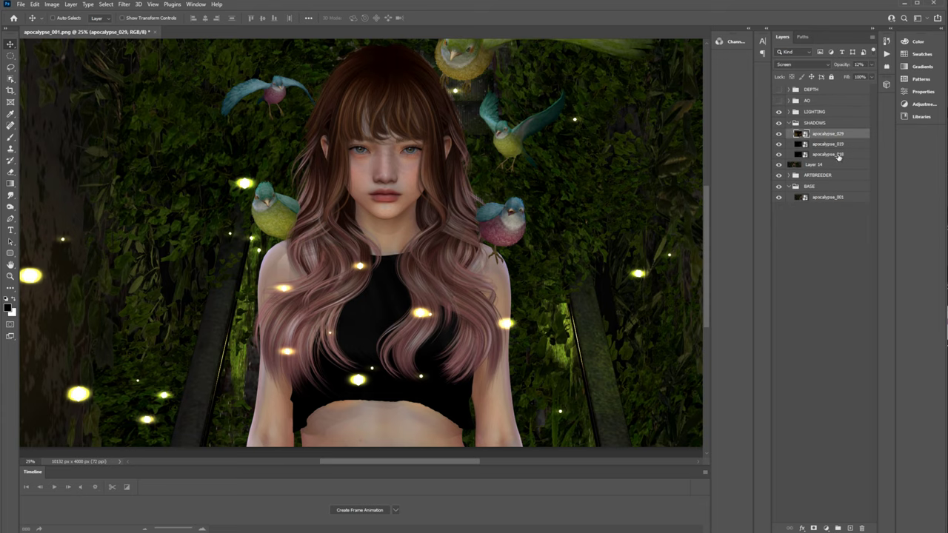
Reapply Color Dodge to apocalypse_012 and apocalypse_013, and collapse the LIGHTING and SHADOWS groups.
left_click(789, 112)
left_click(834, 180)
left_click(836, 169, "shift")
left_click(804, 65)
left_click(809, 65)
left_click(788, 146)
left_click(828, 180)
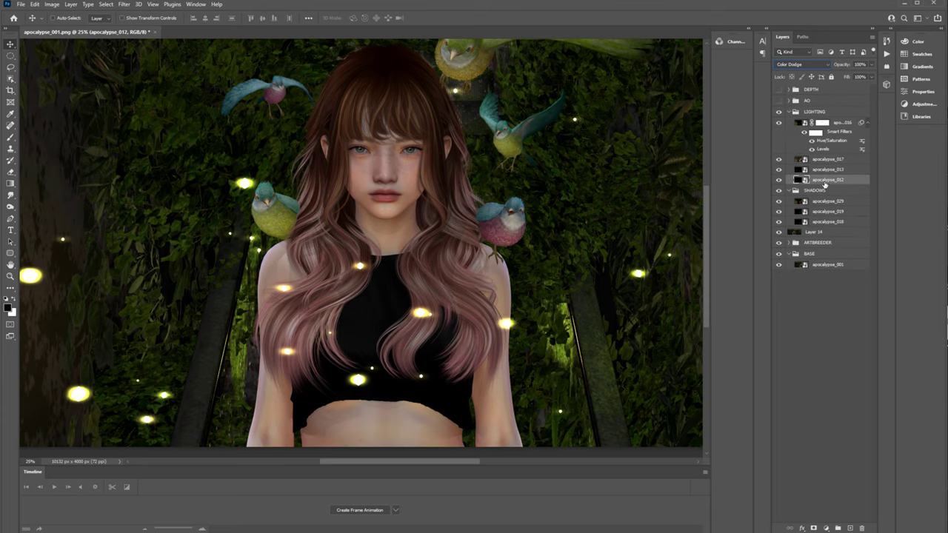
left_click(789, 190)
left_click(789, 112)
left_click(815, 122, "shift")
left_click(778, 113)
left_click(778, 112)
Try to merge the LIGHTING and SHADOWS groups with Layer 14.
left_click(814, 112)
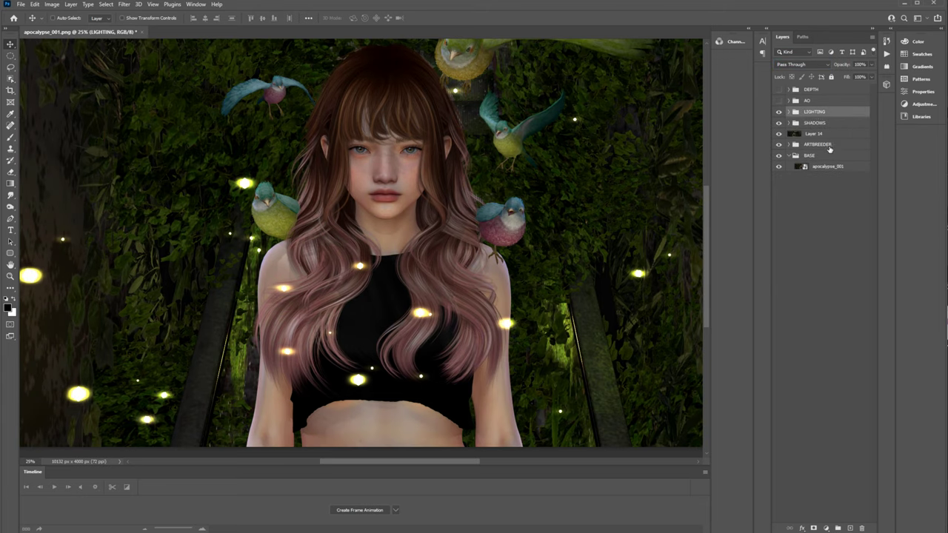
left_click(826, 134, "shift")
right_click(825, 135)
left_click(849, 390)
key("ctrl+z")
Stamp the visible image onto a new top layer and put all the other layers into a hidden group.
key("ctrl+alt+shift+e")
key("ctrl+g")
left_click(779, 100)
left_click(815, 90)
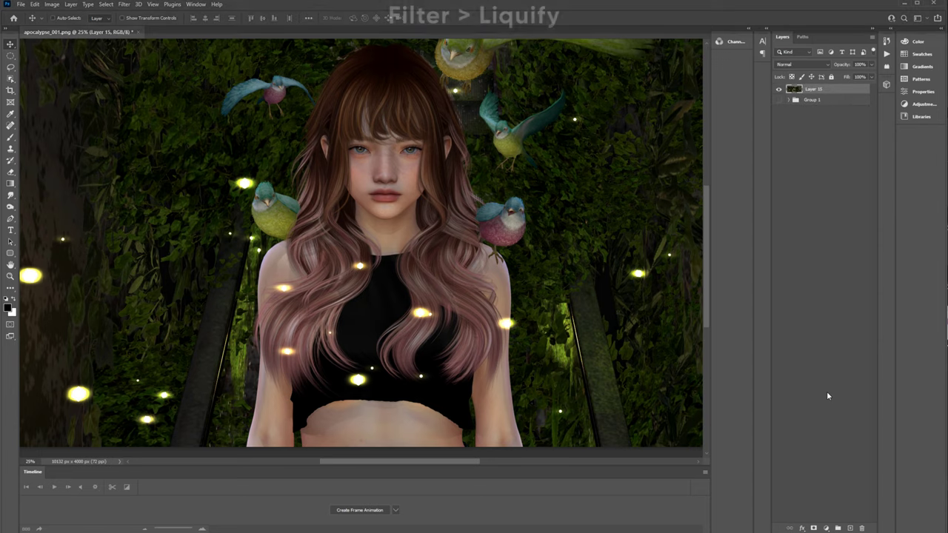
Open Liquify for the stamped layer and set eye size to 15, height to -59, width to -49 and tilt to -26.
left_click(124, 5)
left_click(137, 91)
left_click(13, 143)
left_click(355, 223)
left_click(356, 222)
left_click(415, 207)
left_click_drag(335, 160, 396, 160)
mouse_move(855, 167)
left_mouse_down()
mouse_move(842, 136)
mouse_move(859, 120)
left_mouse_up()
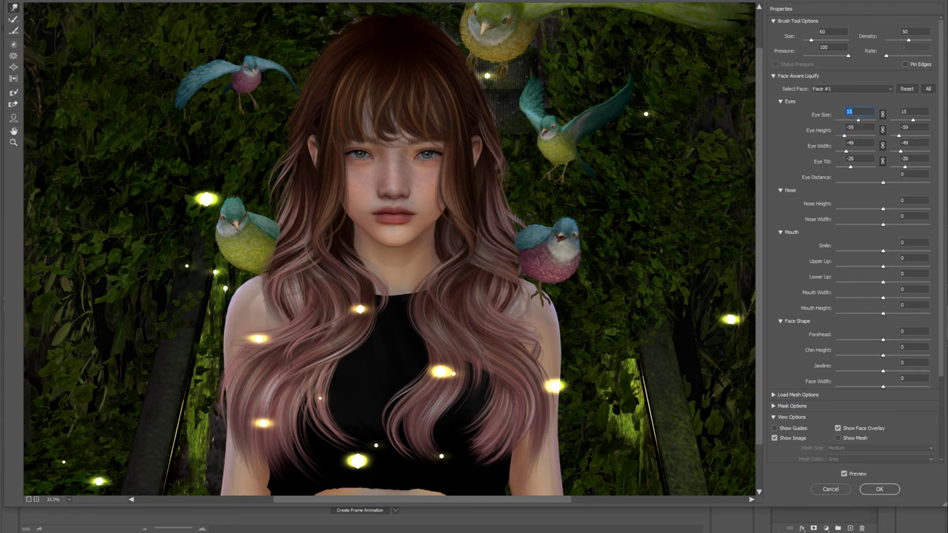
Set nose height -26, nose width -18, smile -23, upper lip -5, lower lip -6, mouth height -16, chin height 19, jawline 3 and face width 17.
left_click_drag(867, 226, 871, 253)
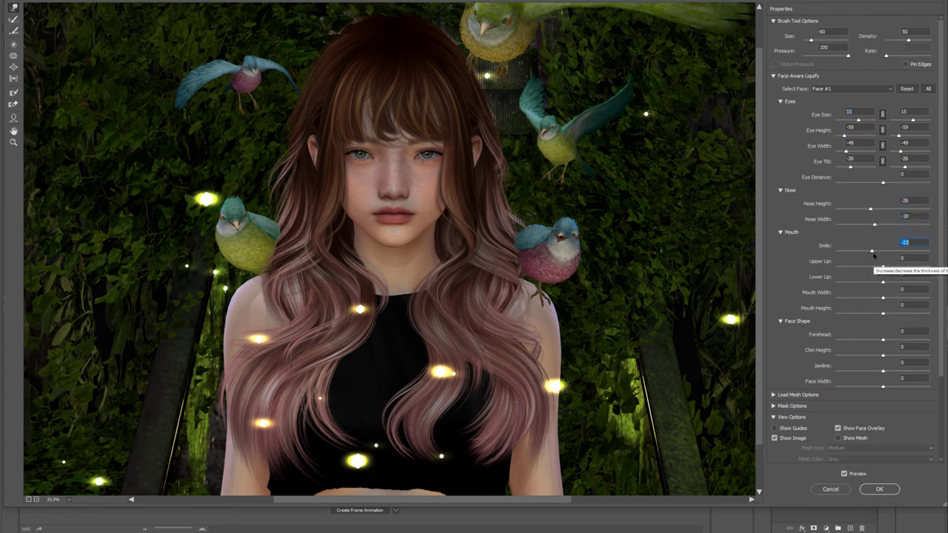
mouse_move(882, 314)
left_mouse_down()
mouse_move(877, 284)
mouse_move(869, 286)
left_mouse_up()
key("ctrl+z")
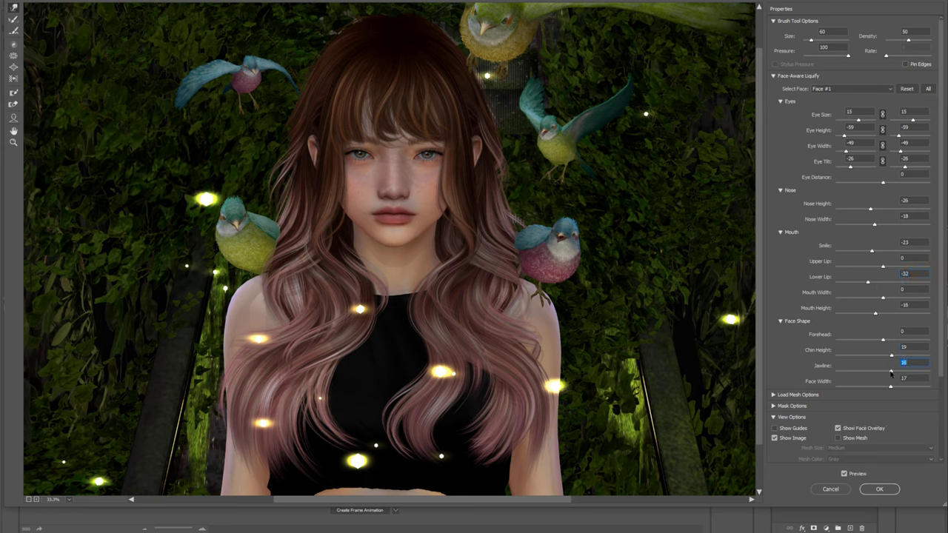
left_click_drag(883, 371, 885, 370)
left_click_drag(882, 266, 880, 284)
Refine the face shape with the Forward Warp tool at brush size 60.
key("z")
left_click(396, 277)
left_click(14, 8)
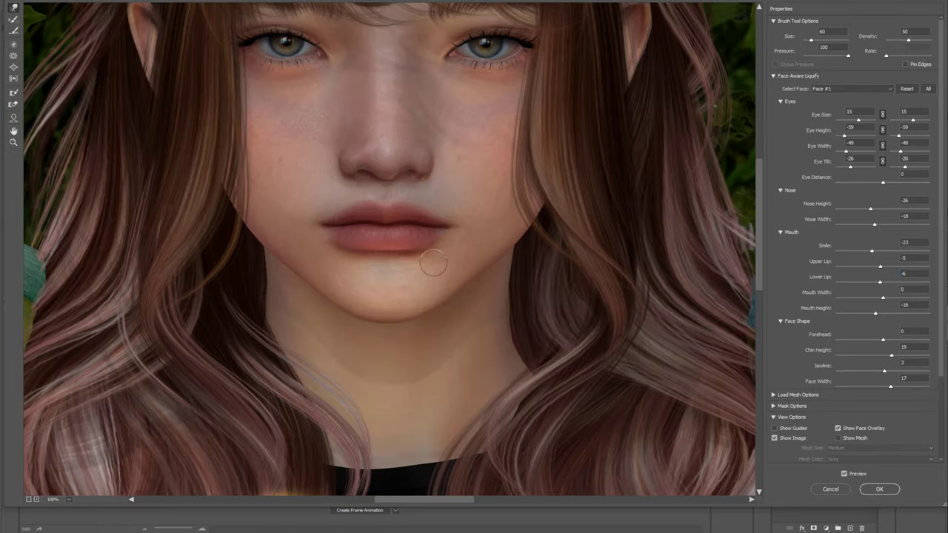
left_click_drag(441, 161, 446, 227)
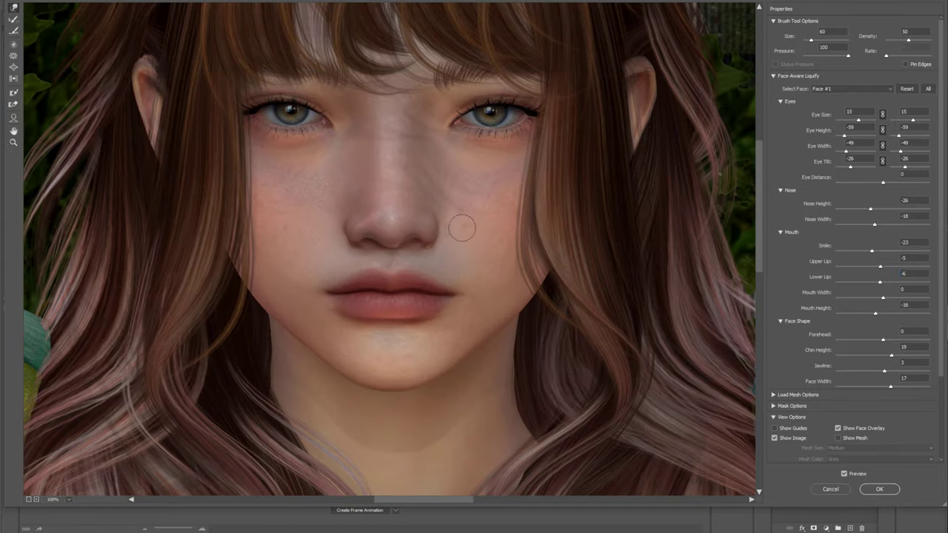
left_click_drag(147, 314, 142, 205)
key("ctrl+minus")
key("ctrl+minus")
key("ctrl+minus")
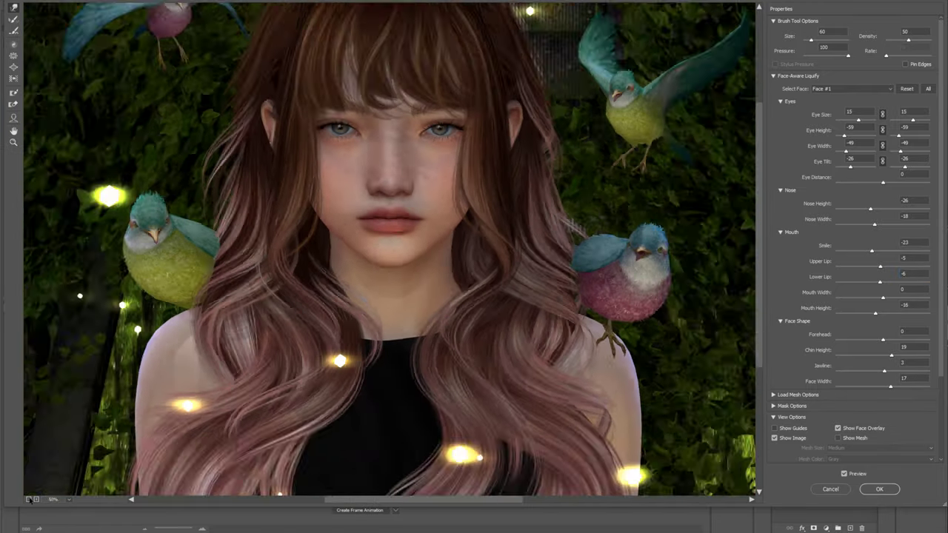
left_click_drag(531, 330, 531, 312)
scroll(531, 312, "down", 2)
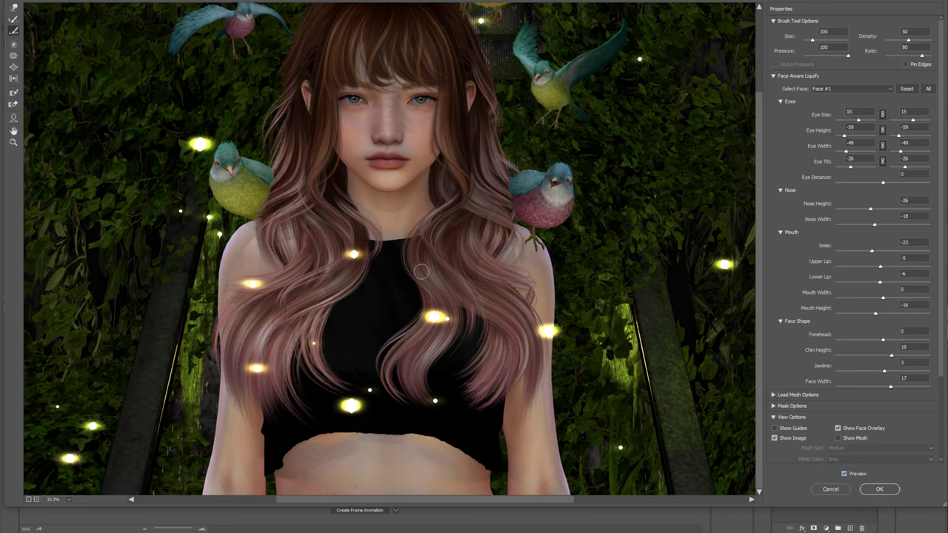
Set the Forward Warp brush size to 600, adjust the figure's shape and apply the Liquify changes.
key("w")
scroll(510, 198, "up", 3)
key("bracketright")
key("bracketright")
key("bracketright")
key("bracketright")
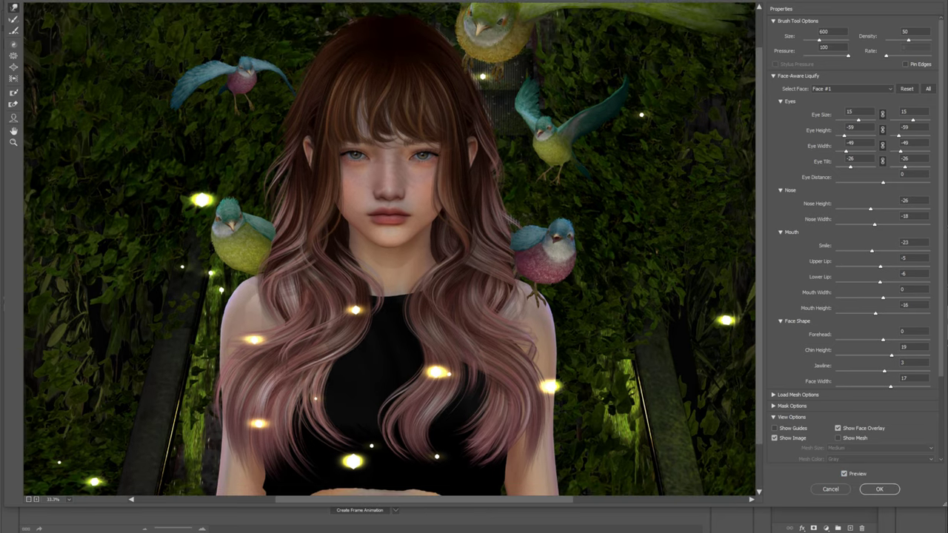
left_click(895, 488)
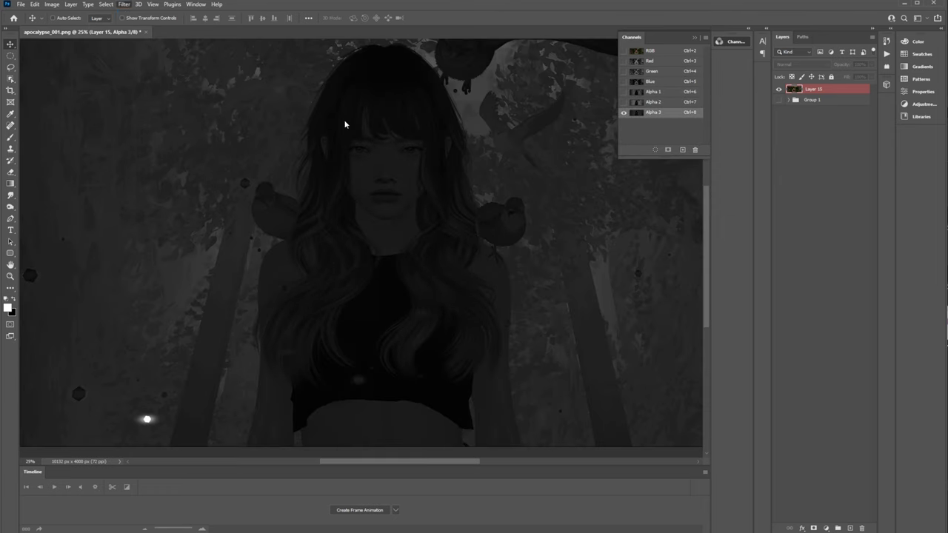
left_click(825, 90)
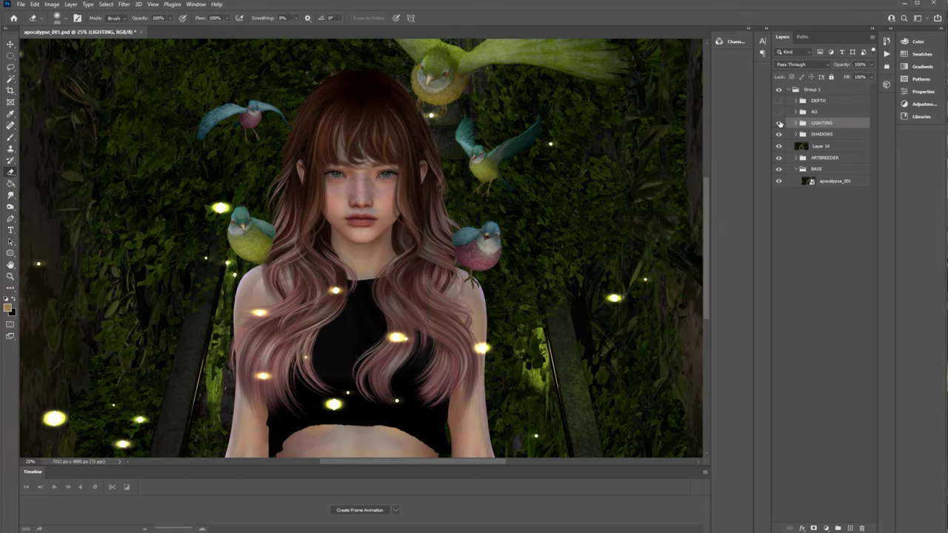
Show the hidden layers in the LIGHTING group and add layer masks to apocalypse_013, apocalypse_017 and apocalypse_016.
left_click(779, 200)
left_click(835, 187)
left_click(813, 528)
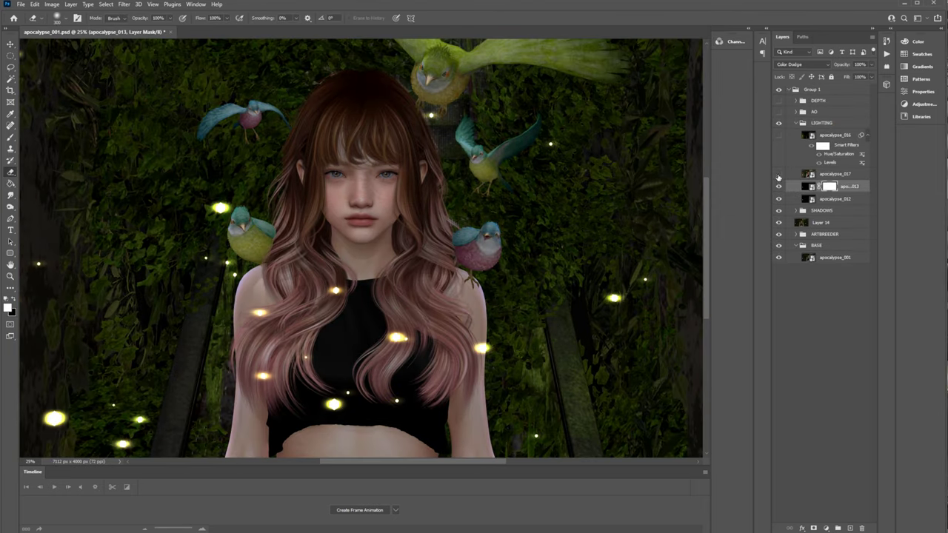
left_click(778, 175)
left_click(835, 174)
left_click(814, 528)
left_click(778, 135)
left_click(835, 135)
left_click(813, 528)
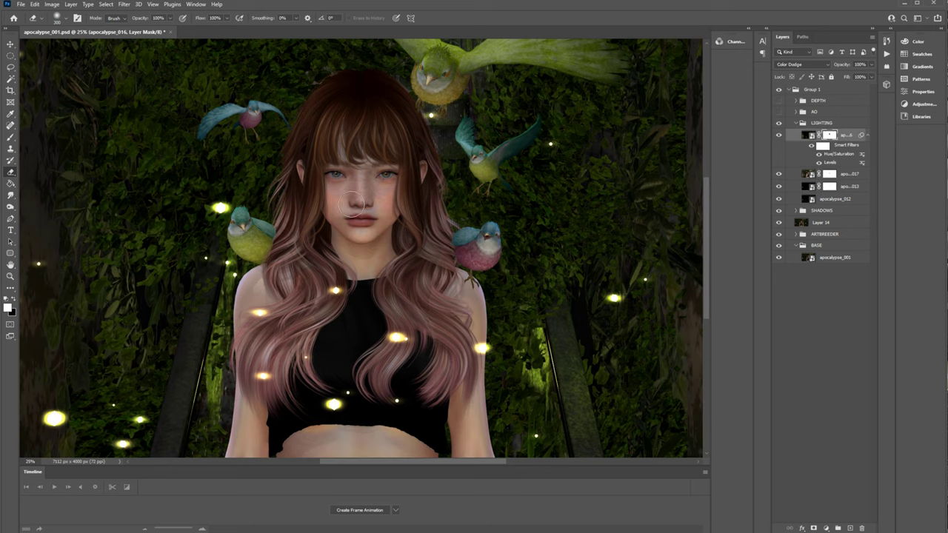
Set the hue of apocalypse_016's Hue/Saturation smart filter to +24, and collapse the LIGHTING group after comparing the layer on and off.
double_click(839, 154)
left_click_drag(76, 152, 97, 151)
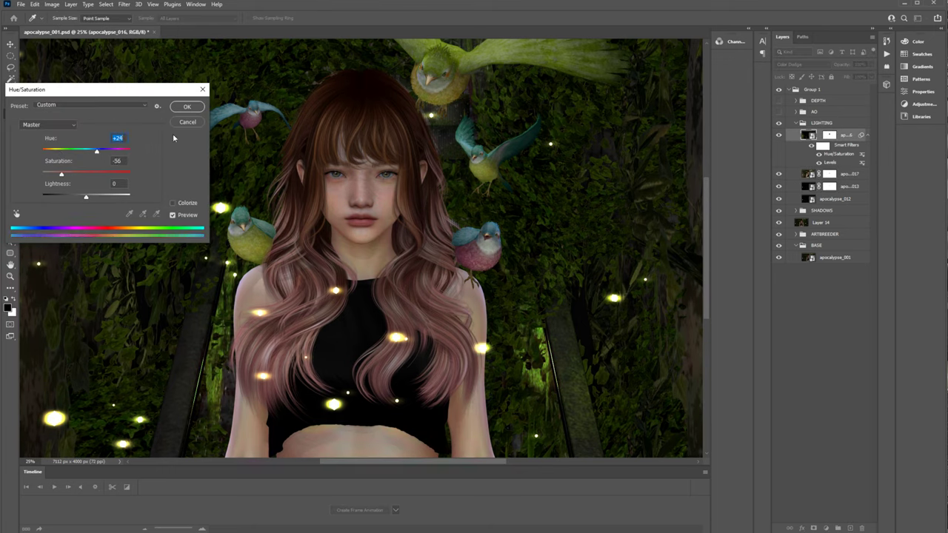
key("Return")
key("e")
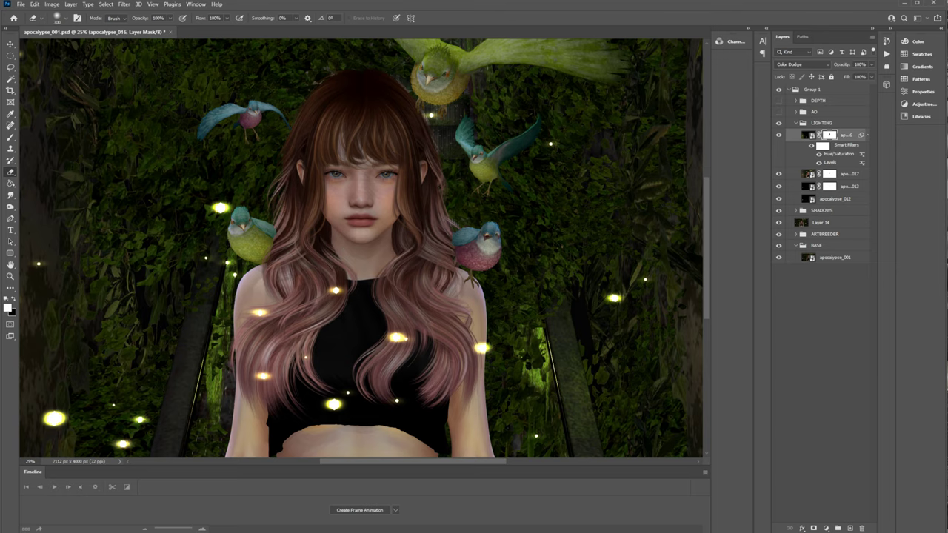
left_click(778, 135)
left_click(779, 135)
left_click(796, 123)
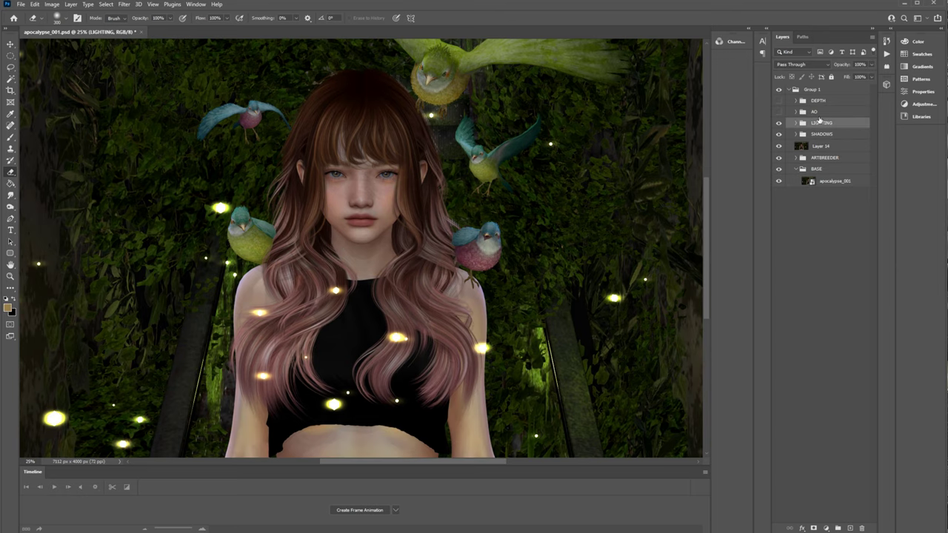
Delete the AO and DEPTH groups and stamp the visible image onto a new layer above LIGHTING.
left_click(816, 113)
left_click(817, 101, "shift")
key("Delete")
left_click(796, 146)
left_click(779, 102)
left_click(778, 102)
key("ctrl+alt+shift+e")
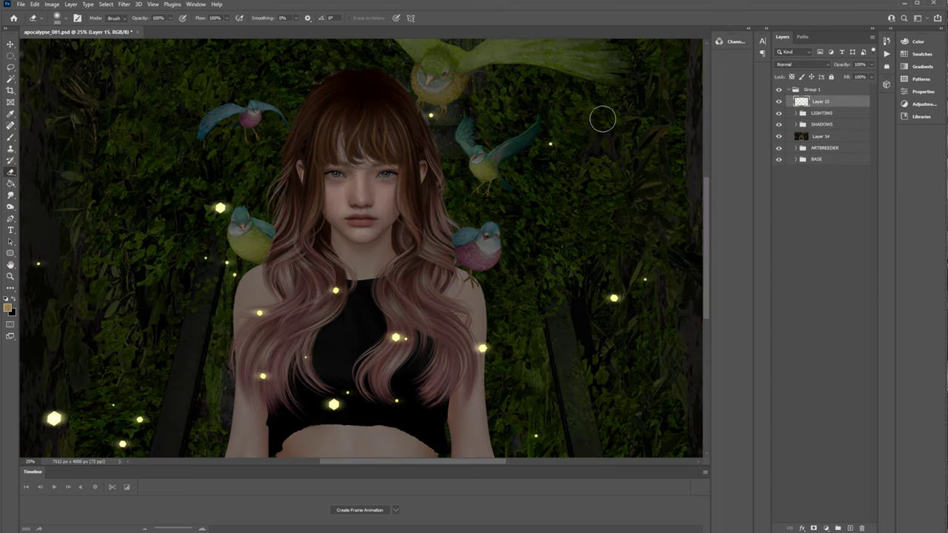
Apply a High Pass filter to the stamped Layer 15 and change its blend mode.
left_click(124, 5)
mouse_move(137, 209)
left_click(255, 218)
left_click(156, 111)
left_click(803, 65)
left_click(787, 172)
Add Layer 16 and make a Pen tool selection that follows the jawline and encloses the ears, neck and surrounding hair.
left_click(850, 528)
key("z")
left_click(345, 184)
left_click(345, 184)
left_click(345, 183)
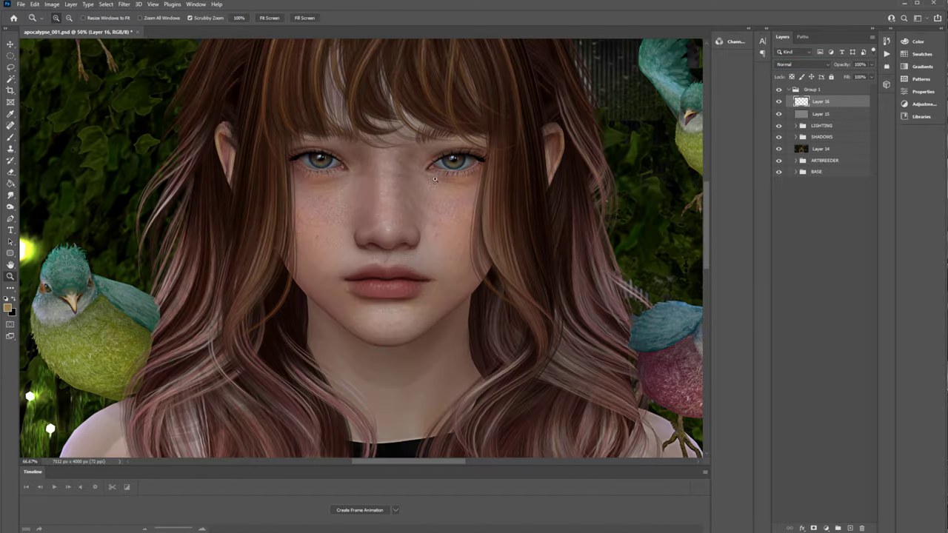
key("p")
left_click(271, 230)
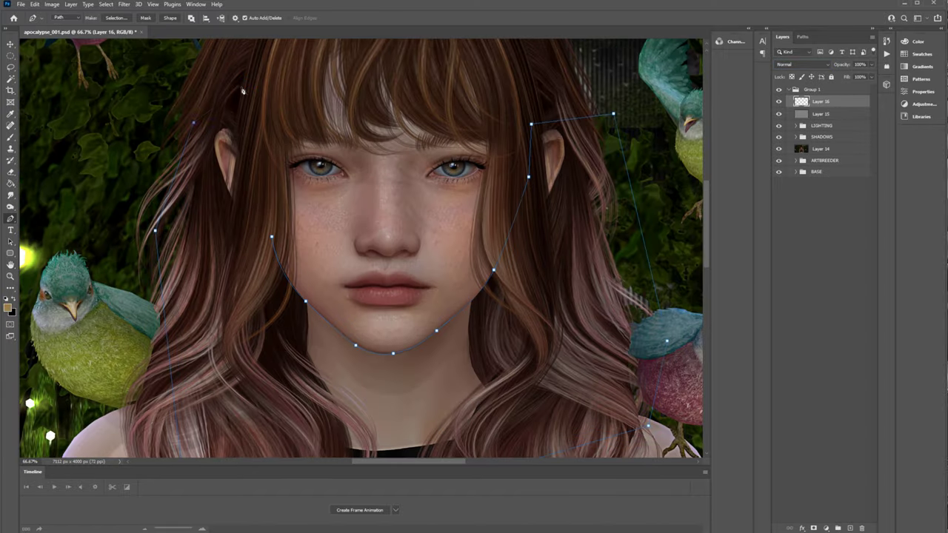
key("ctrl+Return")
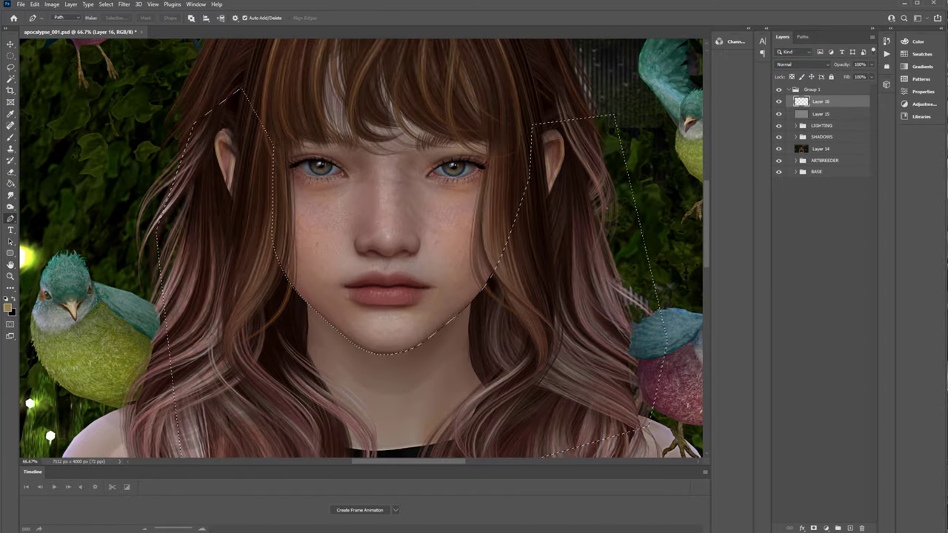
Set Layer 16 to Multiply and paint soft shadows over both ears and the neck beneath the jaw.
left_click(803, 64)
left_click(786, 98)
key("b")
key("ctrl+h")
left_click_drag(225, 135, 231, 194)
left_click_drag(552, 142, 547, 188)
mouse_move(318, 315)
left_mouse_down()
mouse_move(383, 373)
mouse_move(459, 348)
left_mouse_up()
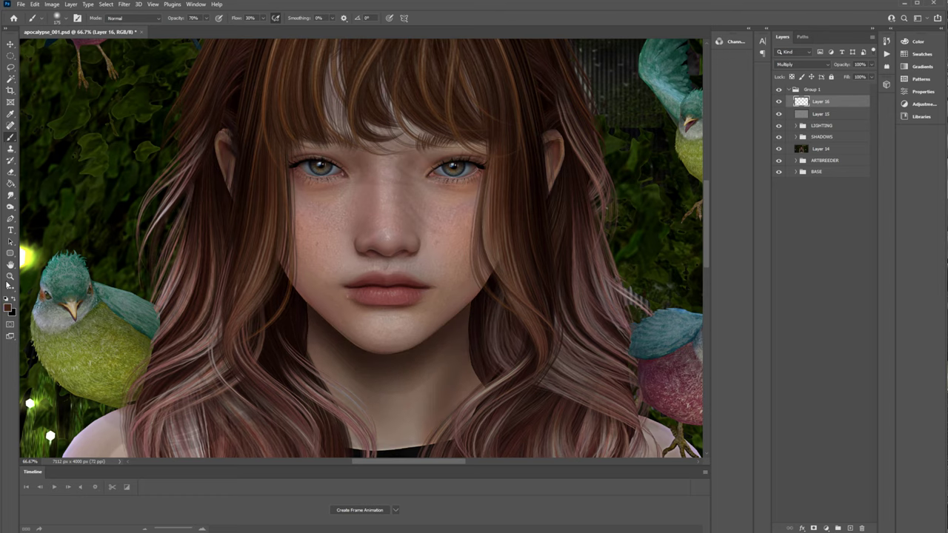
Soften the painted shadows on Layer 16 with the Smudge tool and clean them up with the eraser.
scroll(358, 207, "down", 3)
left_click(10, 196)
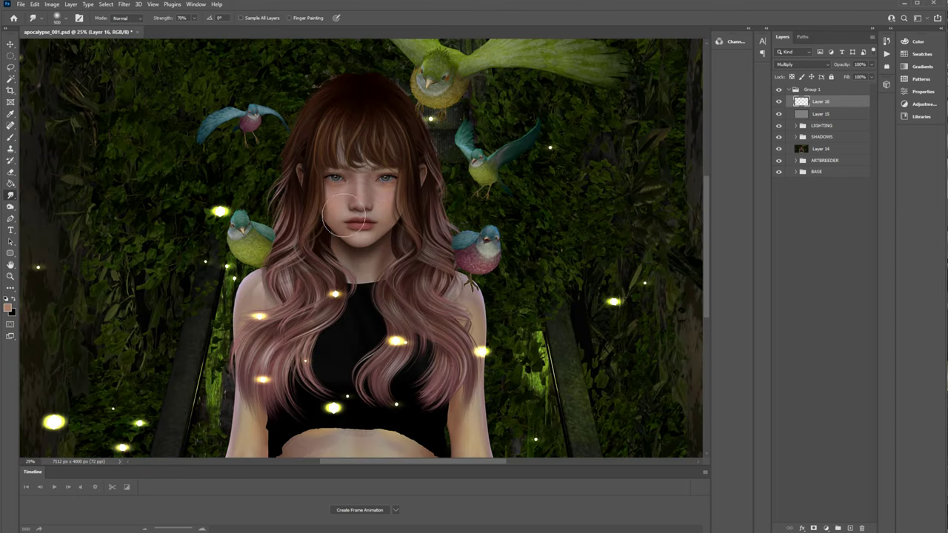
key("e")
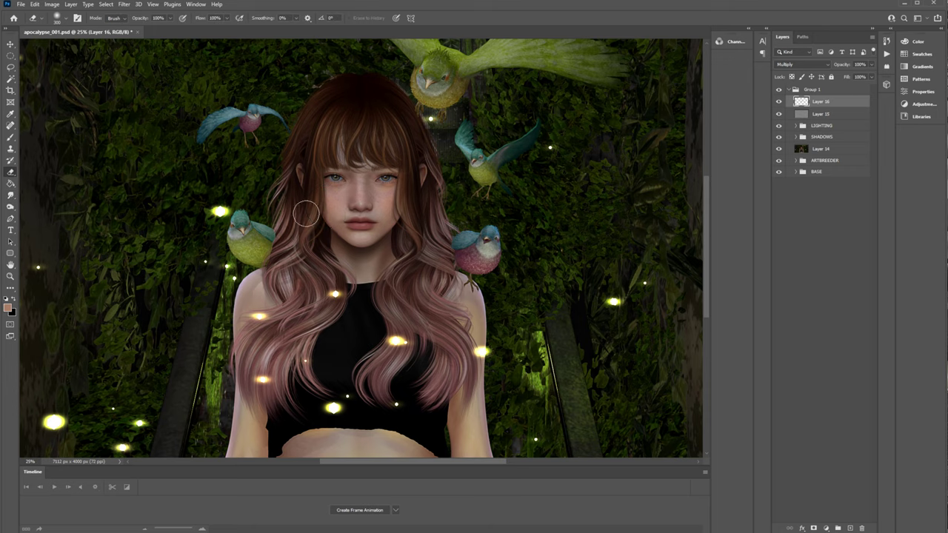
Adjust the saturation and lightness of the painted shadows on Layer 16.
left_click(52, 5)
mouse_move(63, 29)
left_click(159, 88)
left_click_drag(596, 254, 606, 277)
left_click(683, 282)
left_click(697, 186)
Add Layer 17 above Layer 16 and set its blend mode to Overlay.
left_click(850, 528)
left_click(802, 64)
left_click(788, 143)
left_click(52, 4)
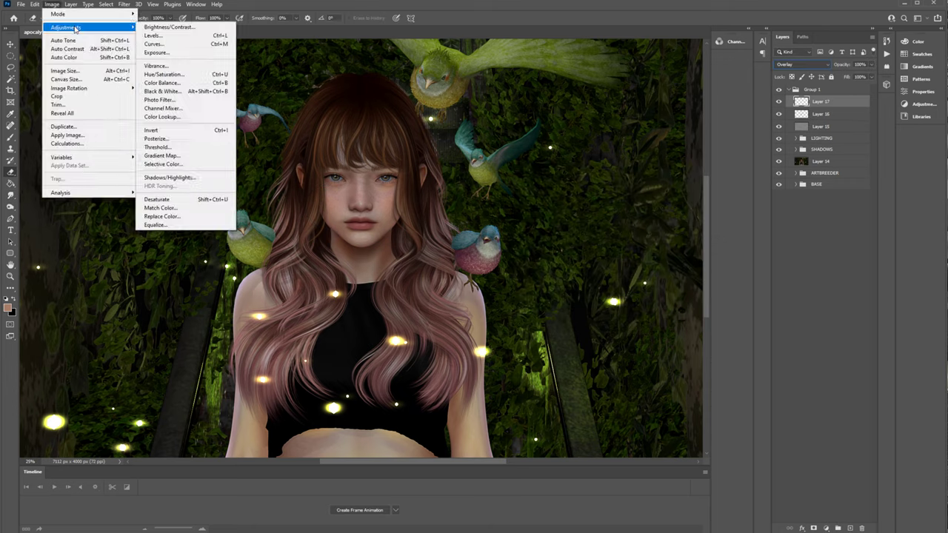
left_click(392, 190)
Paint white highlights on the nose and face on Layer 17, clean them up with the eraser and compare the layer on and off.
left_click(11, 137)
key("d")
key("x")
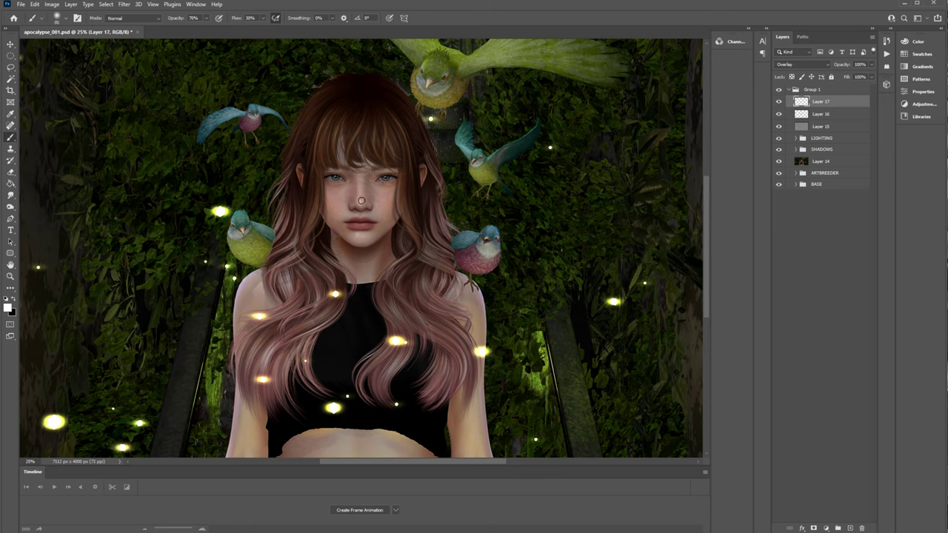
key("e")
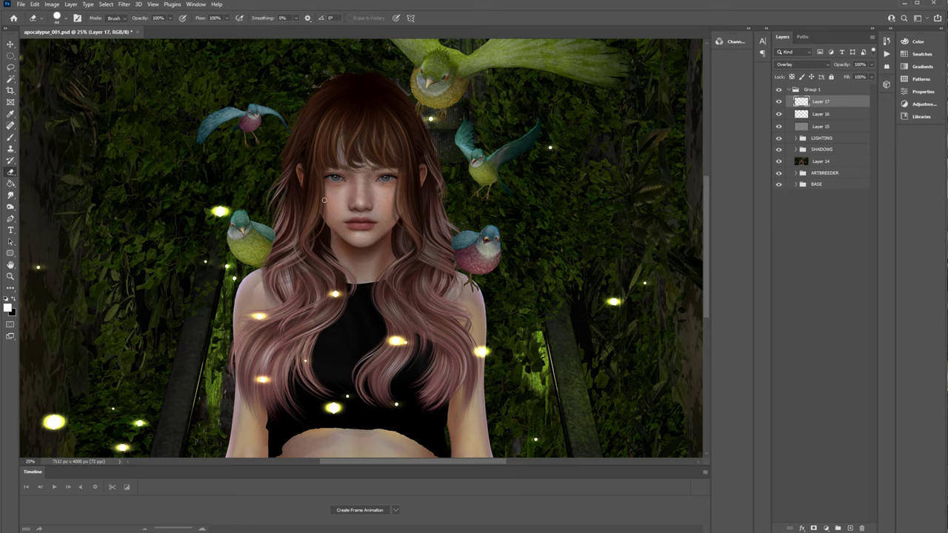
key("b")
left_click(779, 101)
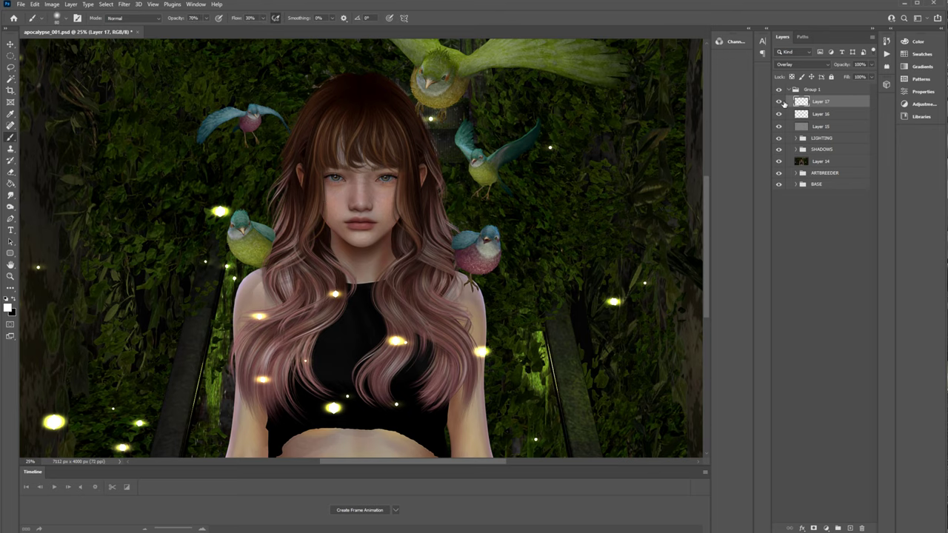
left_click(779, 102)
key("e")
Add Layer 18 in Multiply mode and choose the 19 px Palette Knife brush.
left_click(850, 528)
left_click(802, 65)
left_click(799, 99)
key("b")
scroll(362, 202, "up", 4)
right_click(335, 215)
double_click(375, 348)
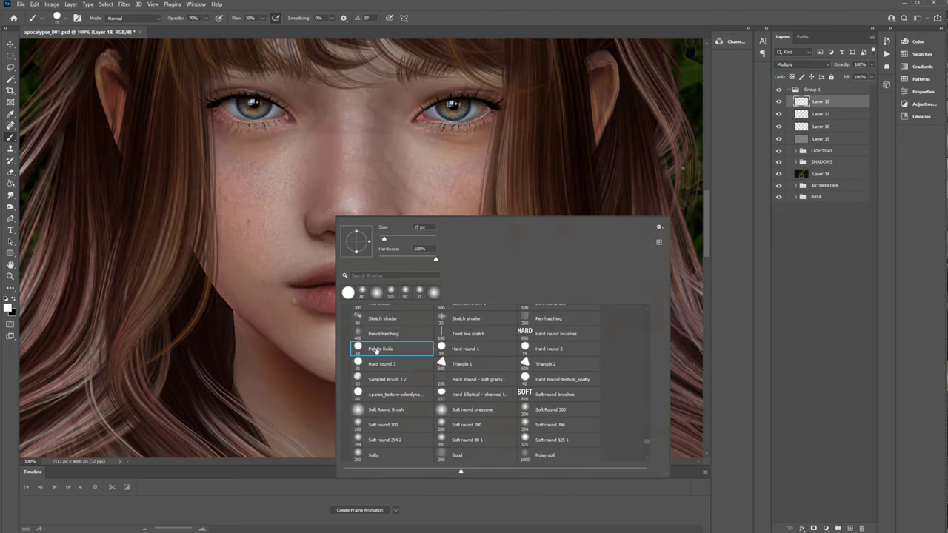
Set Layer 18 to Normal, sample the dark nostril colour and paint shading around the nose, erasing the excess.
left_click(802, 64)
left_click(791, 72)
left_click(367, 231, "alt")
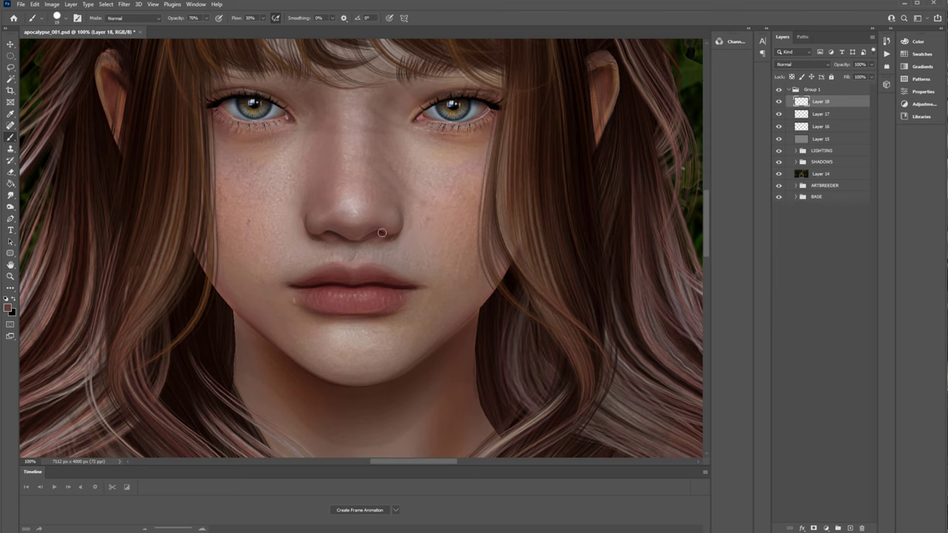
right_click(321, 246)
key("Escape")
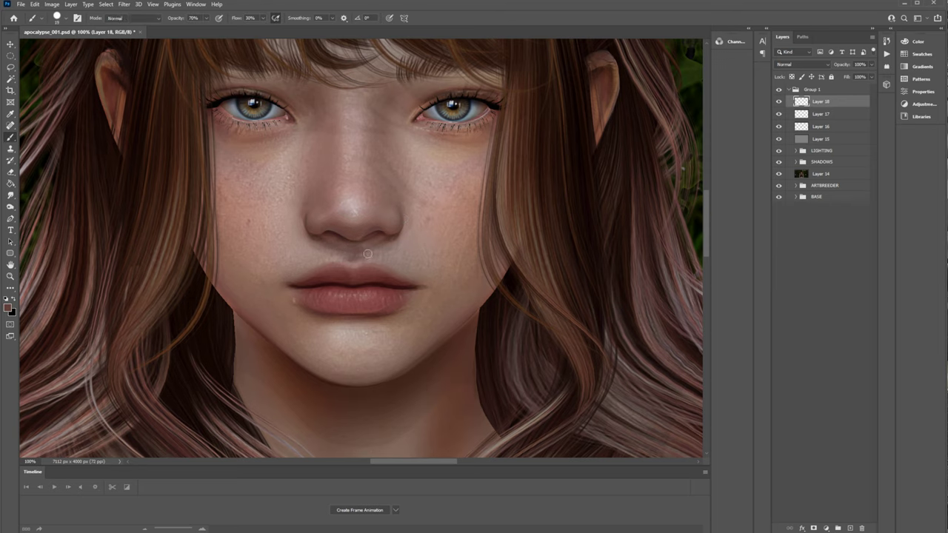
key("e")
scroll(326, 244, "down", 3)
key("b")
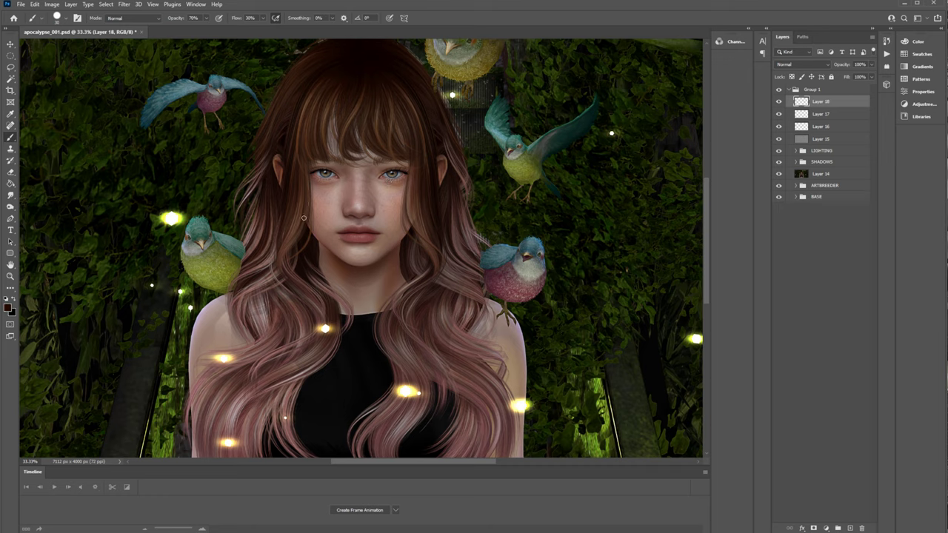
key("e")
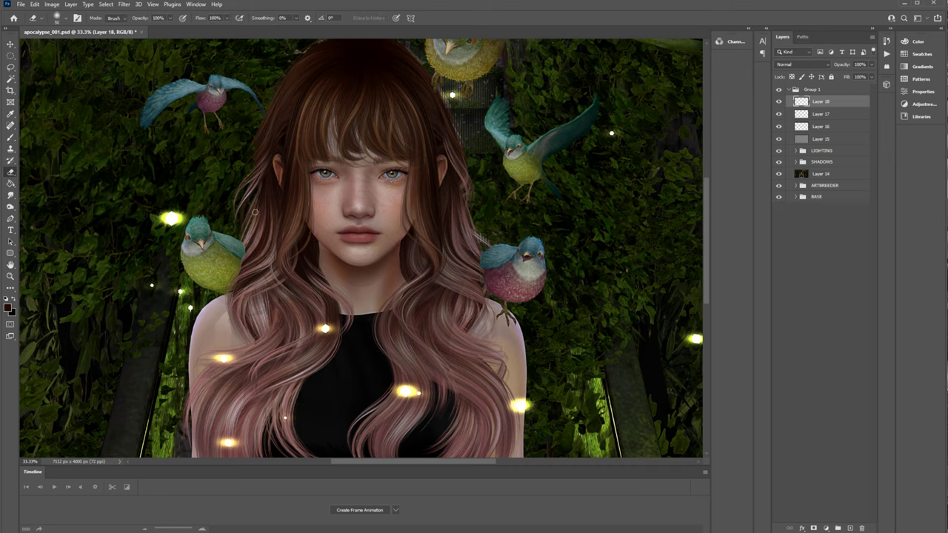
Smudge and erase the jaw shadows on Layer 16 and set its opacity to 70%.
left_click(778, 127)
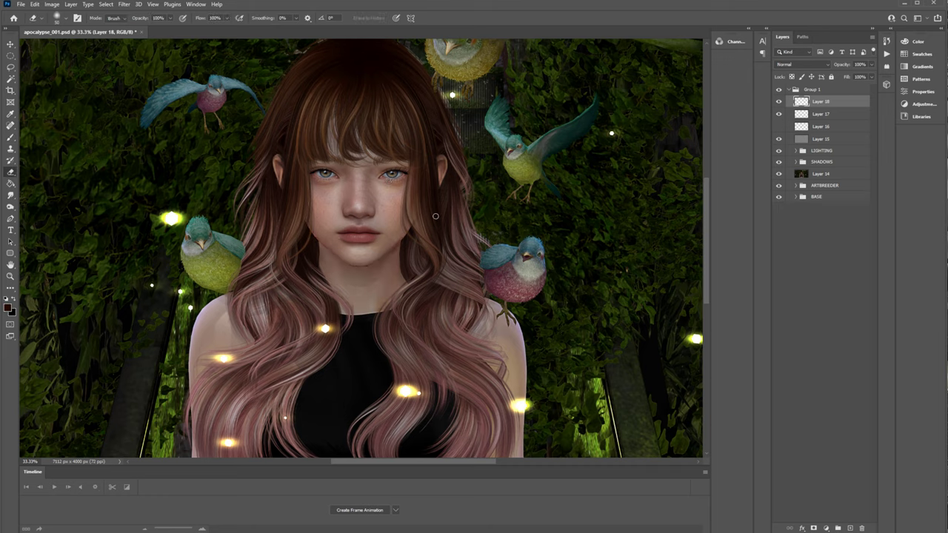
left_click(10, 196)
left_click(779, 126)
left_click(820, 126)
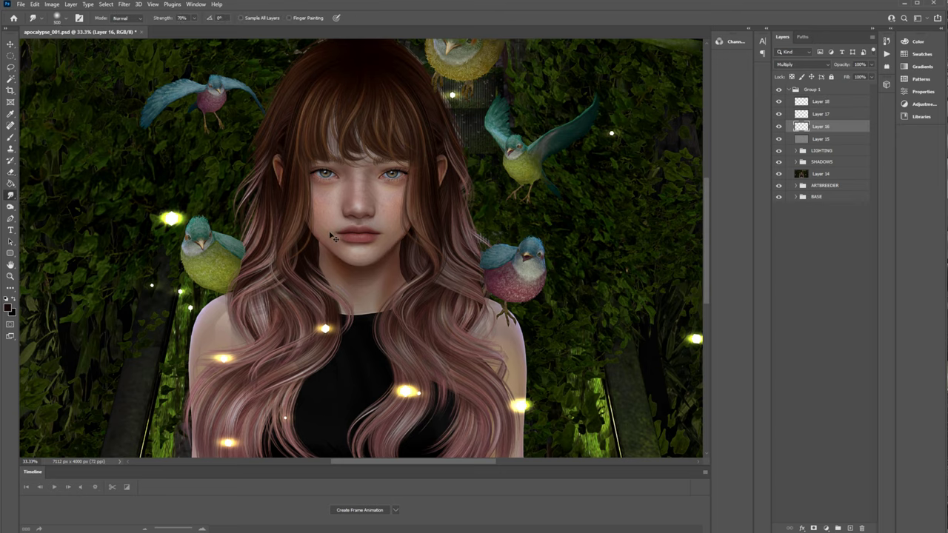
key("e")
key("z")
left_click(370, 297, "alt")
key("v")
key("7")
Add Layer 19 in Overlay mode above Layer 18 and ready the brush with a bright yellow foreground colour.
left_click(831, 101)
left_click(851, 528)
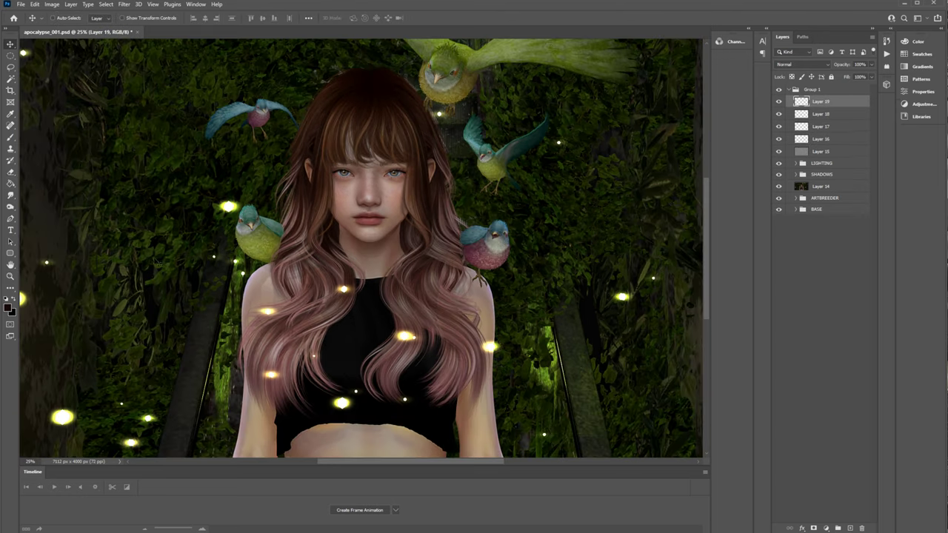
key("z")
left_click(353, 169)
left_click(353, 170)
key("b")
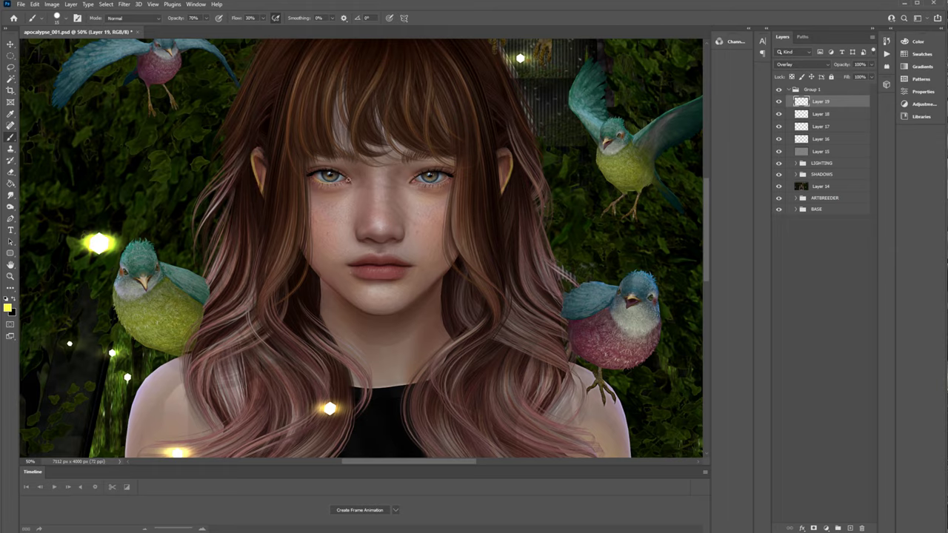
Paint yellow light under both eyes on Layer 19 with the brush at 26% opacity and 100% flow, erasing the excess.
key("bracketright")
key("bracketright")
left_click_drag(348, 179, 320, 182)
key("r")
left_click_drag(433, 181, 353, 150)
key("b")
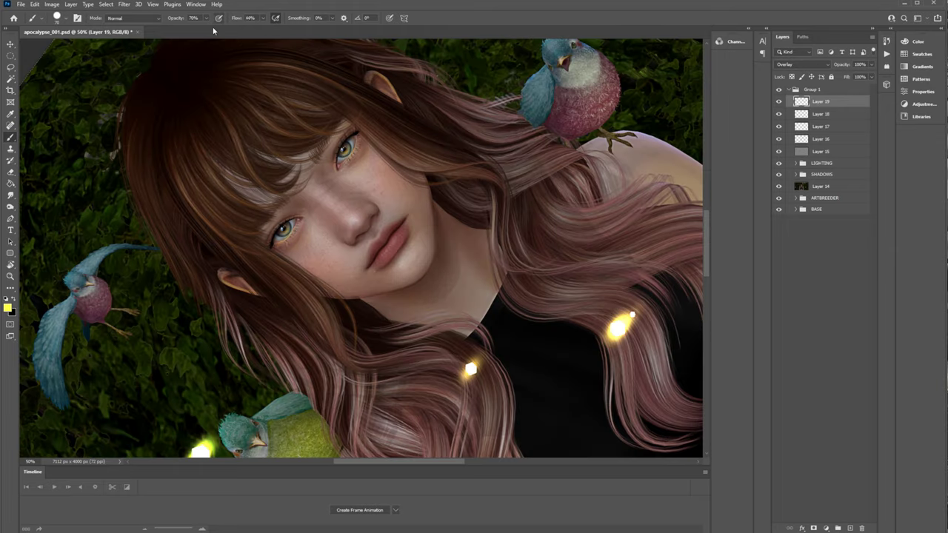
key("2")
key("6")
key("shift+0")
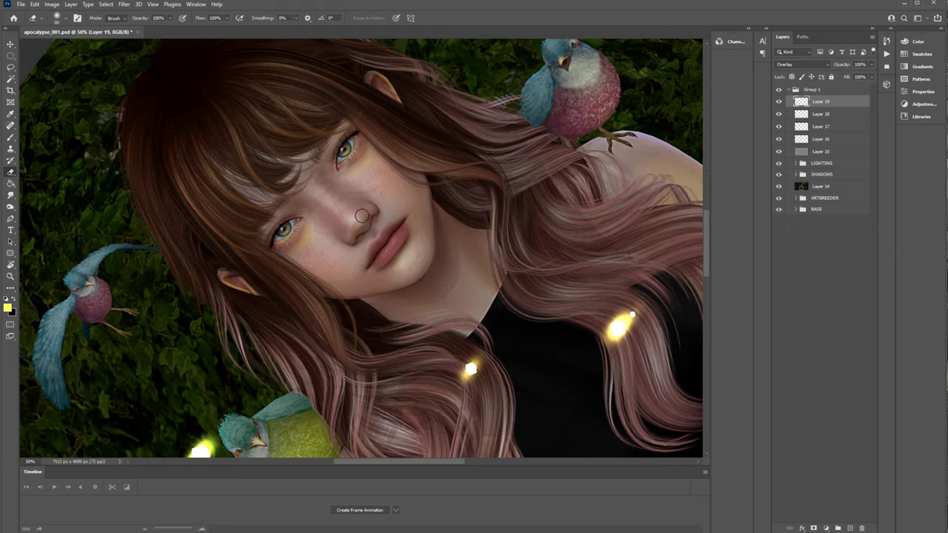
key("e")
key("b")
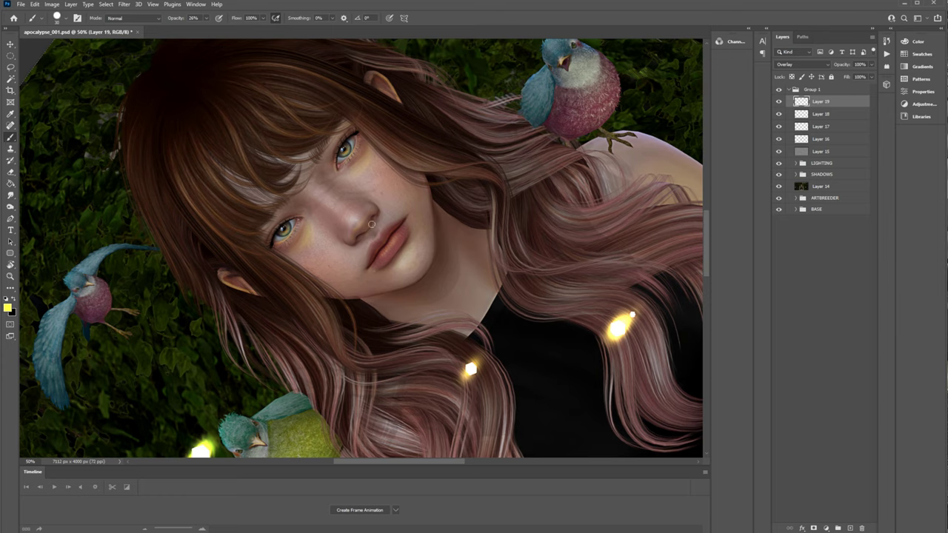
Paint yellow light on the lower lip and surrounding skin, and clean up the strokes with the eraser.
left_click_drag(375, 259, 404, 242)
key("e")
key("b")
key("bracketright")
key("bracketright")
key("bracketright")
key("bracketright")
key("bracketright")
key("e")
mouse_move(406, 198)
left_mouse_down()
mouse_move(385, 167)
mouse_move(464, 256)
left_mouse_up()
Paint a thin yellow rim light along both sides of the jawline on Layer 19 with a 15 px brush.
key("r")
key("Escape")
key("b")
key("r")
left_click_drag(323, 217, 313, 240)
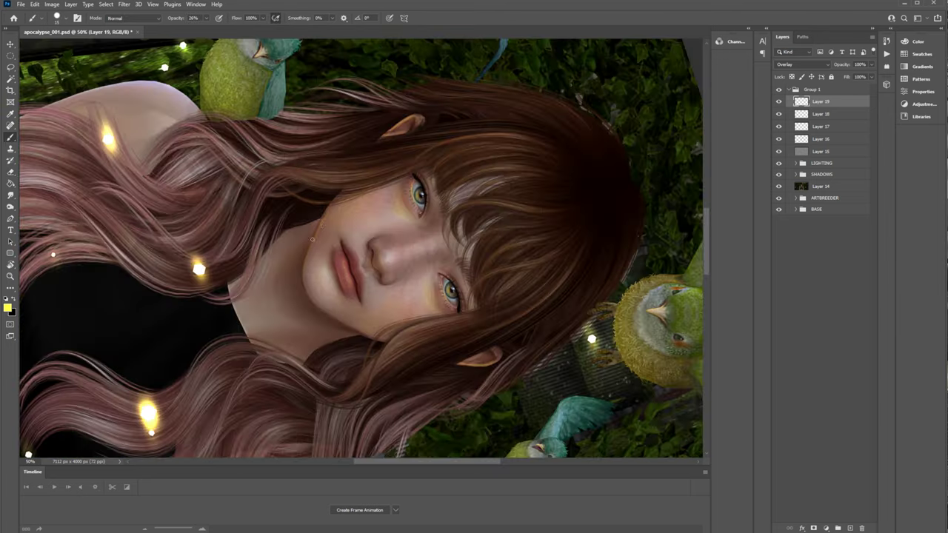
key("r")
mouse_move(392, 157)
left_mouse_down()
mouse_move(422, 296)
mouse_move(448, 231)
left_mouse_up()
key("b")
left_click_drag(290, 223, 290, 282)
key("r")
key("Escape")
left_click_drag(365, 172, 360, 139)
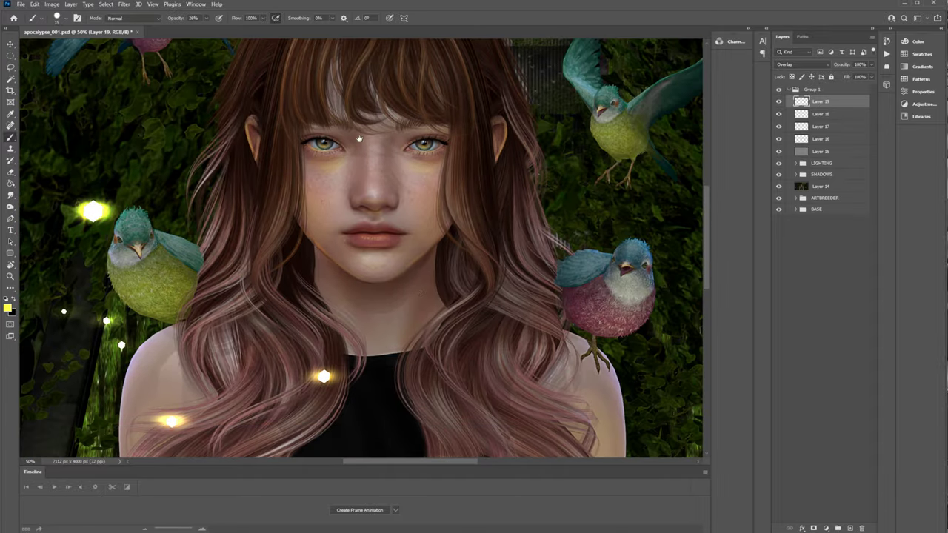
Adjust the colour of Layer 19's yellow glow and set the foreground colour to bright green (R 96, G 255, B 75).
key("e")
left_click(52, 4)
mouse_move(68, 27)
left_click(172, 75)
left_click_drag(595, 230, 610, 231)
left_click(699, 186)
left_click(7, 307)
left_click(721, 375)
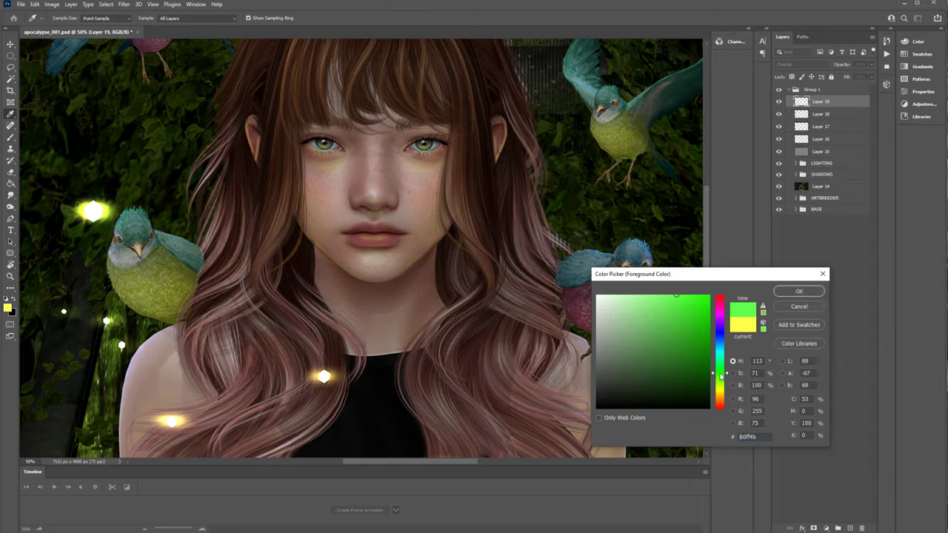
left_click(799, 291)
Add Layer 20 at the top of the stack and Layer 21 directly above Layer 18, with Layer 19 hidden.
left_click(851, 528)
key("z")
left_click(330, 137)
left_click(820, 115)
left_click(829, 126)
left_click(850, 528)
key("b")
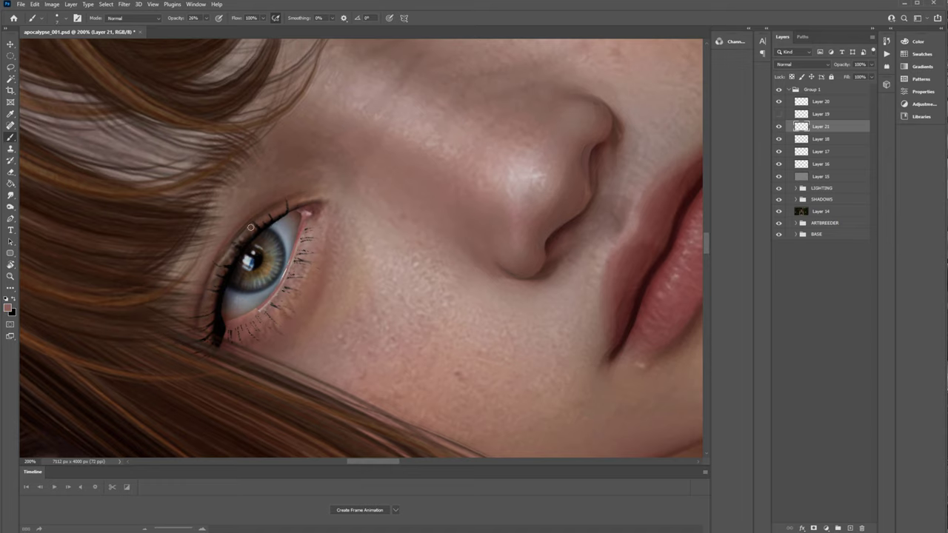
Paint sampled pink skin tones along the lower waterlines of the eyes on Layer 21 at 75% brush opacity.
scroll(269, 295, "up", 3)
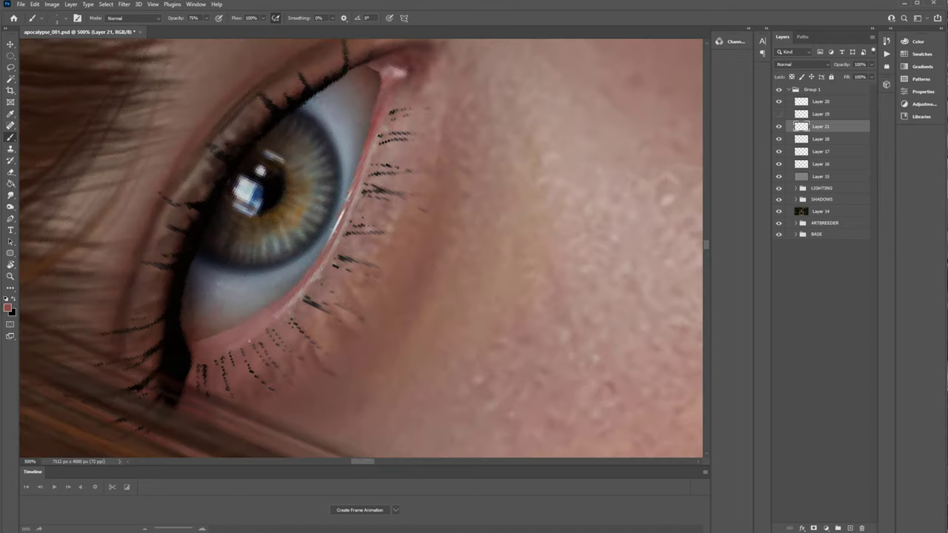
left_click_drag(375, 71, 348, 328)
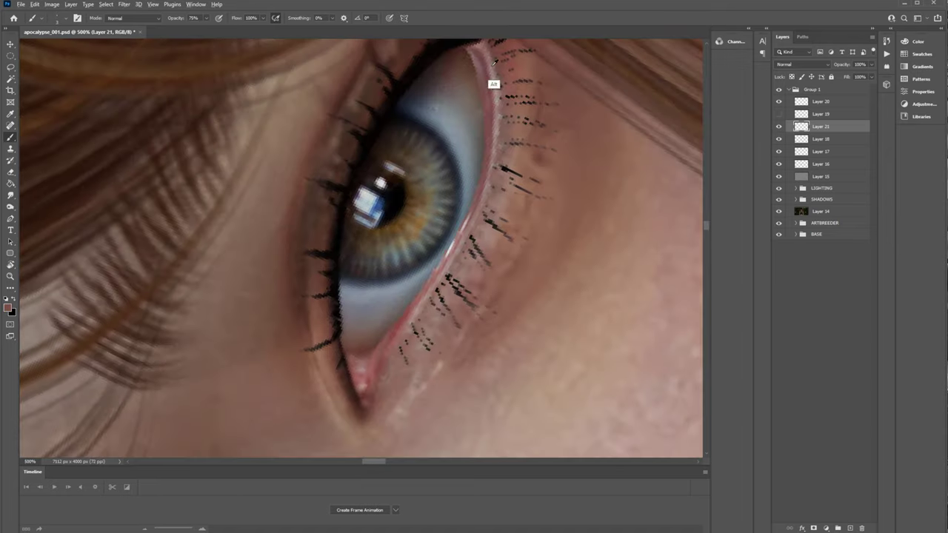
left_click_drag(427, 280, 398, 318)
left_click_drag(398, 319, 497, 108)
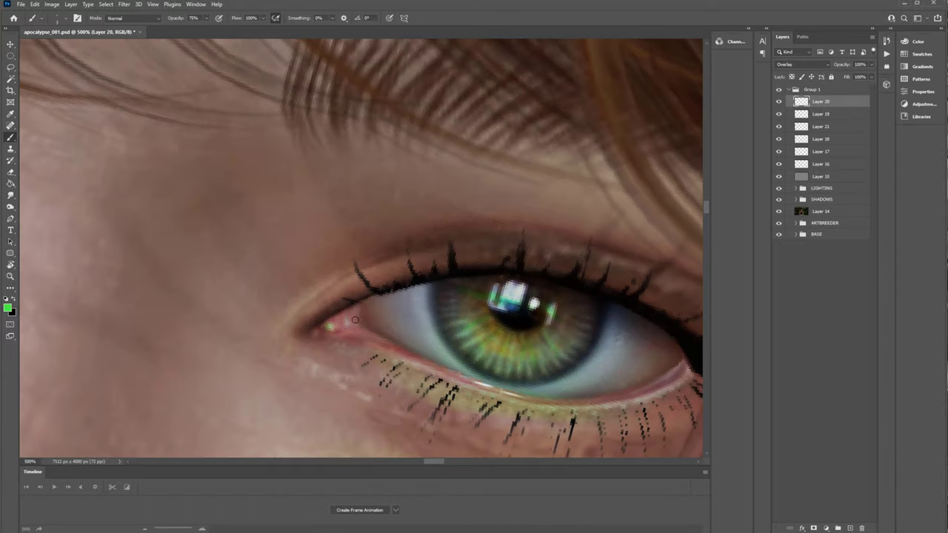
Paint soft green light on the cheeks, jaw and nose tip on the Overlay Layer 20 with a large brush at 30% opacity.
key("z")
left_click(542, 281, "alt")
key("Escape")
key("b")
right_click(434, 339)
left_click(646, 454)
left_click(429, 338)
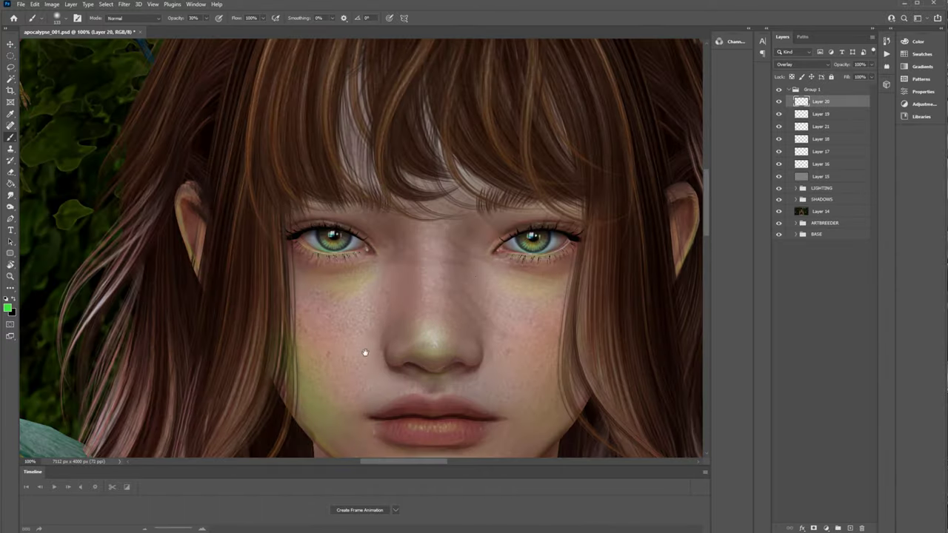
Erase the excess green light from the cheeks and jaw on Layer 20.
left_click_drag(364, 352, 370, 247)
key("e")
key("alt+bracketleft")
key("alt+bracketright")
key("z")
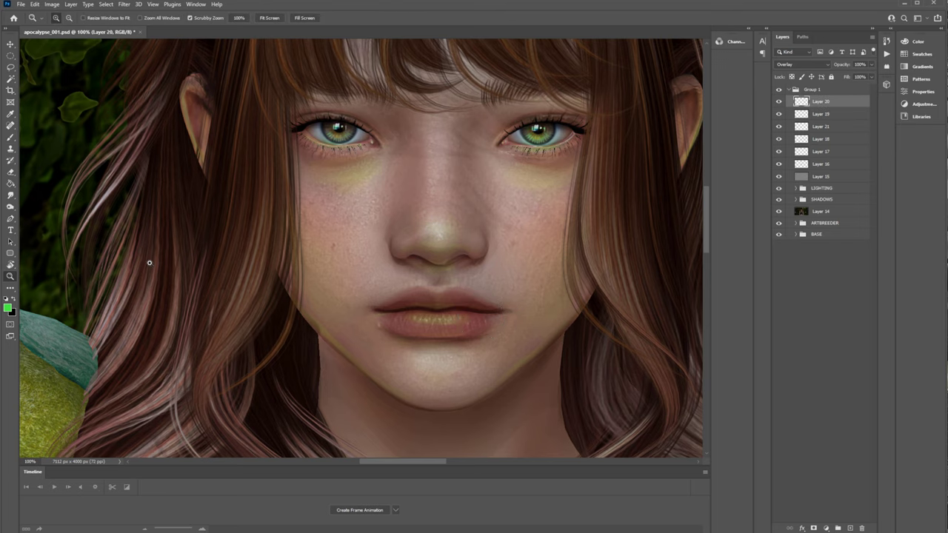
Compare Layer 19 on and off, set its opacity to 70% and preview other blend modes before keeping Overlay.
key("ctrl+minus")
key("ctrl+minus")
key("ctrl+minus")
left_click(11, 45)
left_click(778, 114)
left_click(822, 114)
left_click(824, 65)
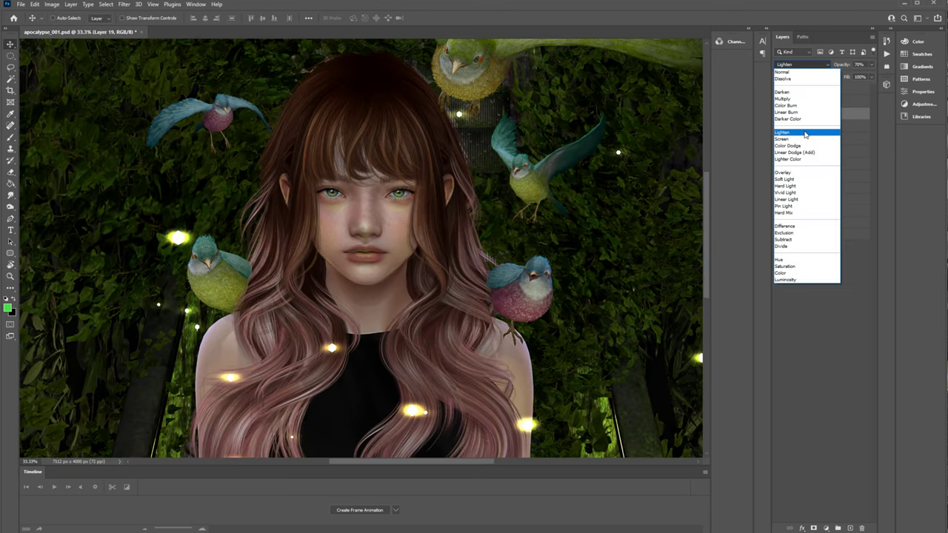
left_click(805, 172)
Duplicate Layer 19, set the copy to Hard Light and erase the excess glow around the mouth and face.
key("ctrl+j")
left_click(802, 65)
left_click(807, 208)
key("e")
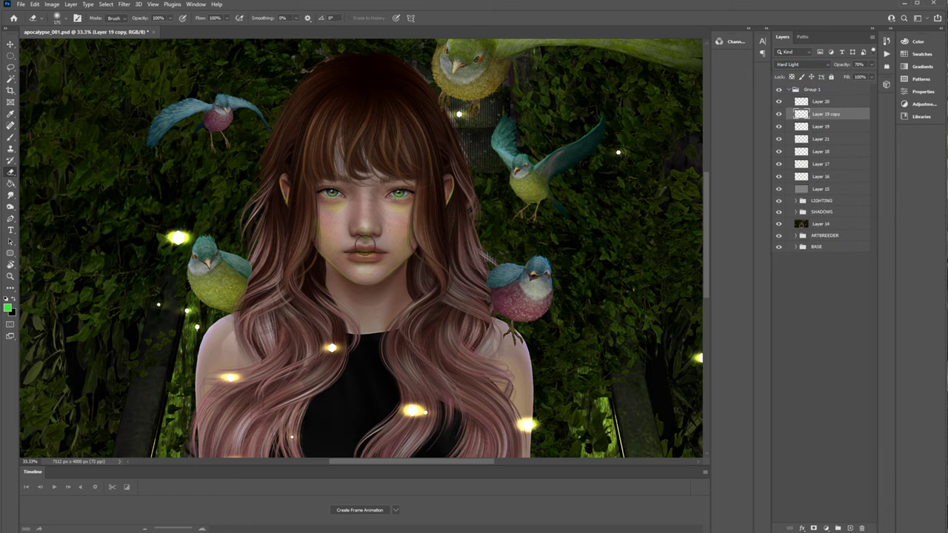
left_click(778, 114)
Add Layer 22 in Overlay mode and paint green highlight strands in the hair with a 30% opacity brush.
left_click(822, 164)
left_click(822, 177)
left_click(822, 102)
left_click(850, 528)
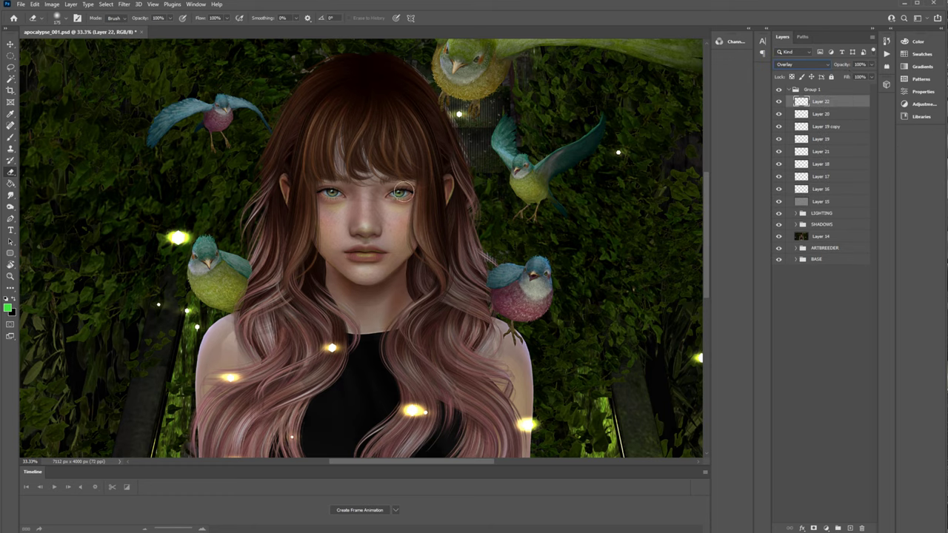
key("b")
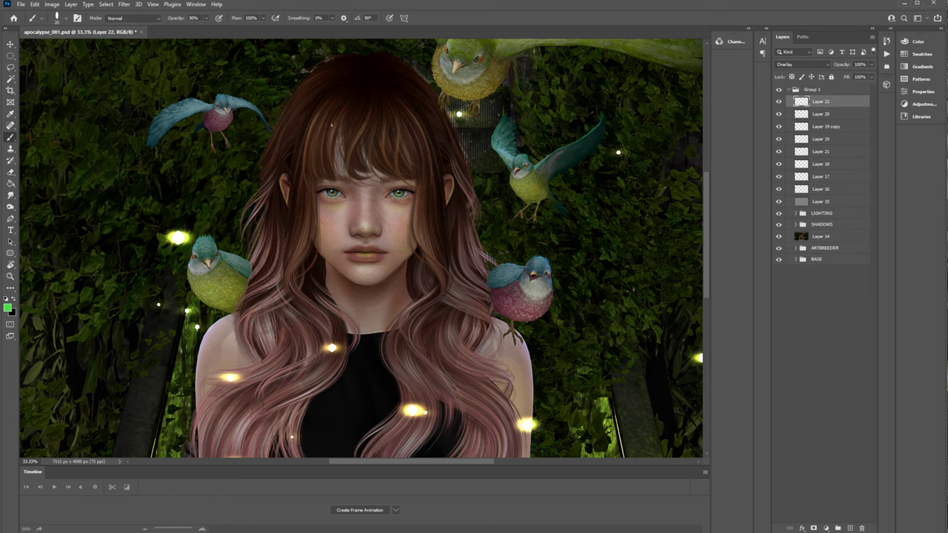
left_click_drag(446, 276, 431, 198)
left_click_drag(397, 273, 421, 324)
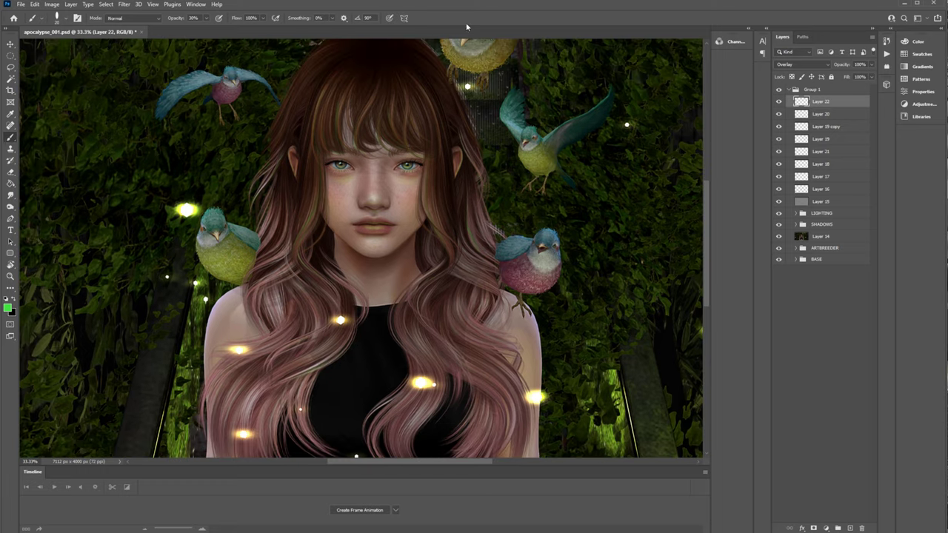
Paint soft green light on the two birds perched at her shoulders on Layer 22, using a soft round brush.
left_click(12, 277)
triple_click(213, 234)
key("b")
right_click(230, 243)
key("Return")
left_click_drag(185, 296, 296, 318)
key("e")
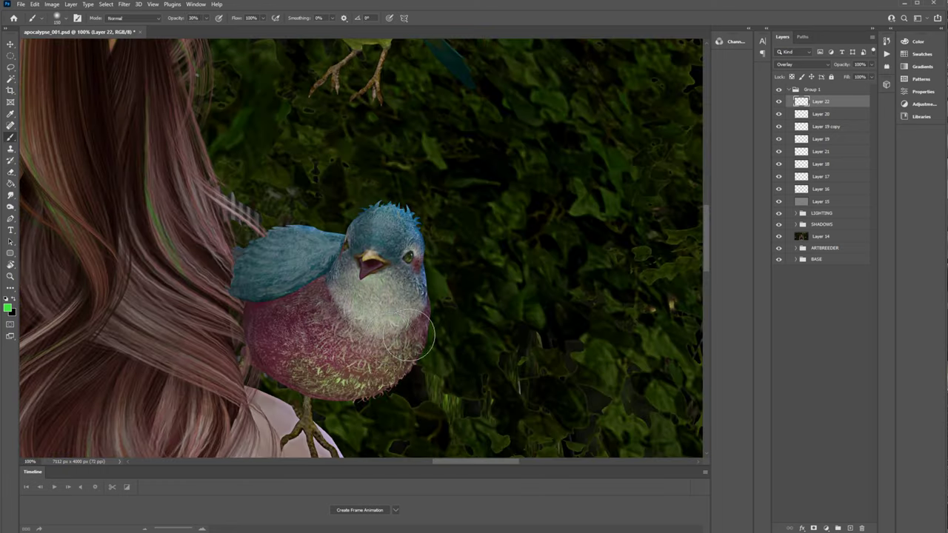
mouse_move(415, 237)
left_mouse_down()
mouse_move(385, 274)
mouse_move(400, 245)
left_mouse_up()
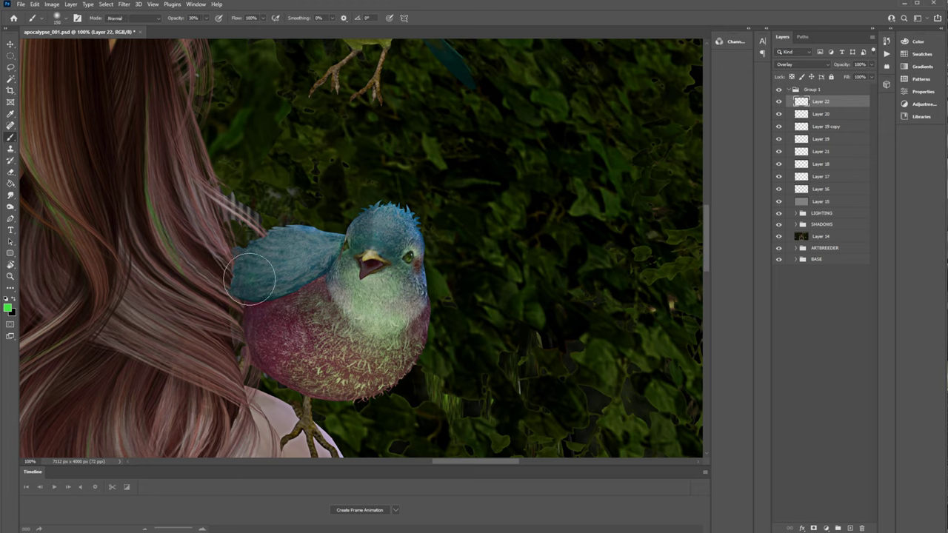
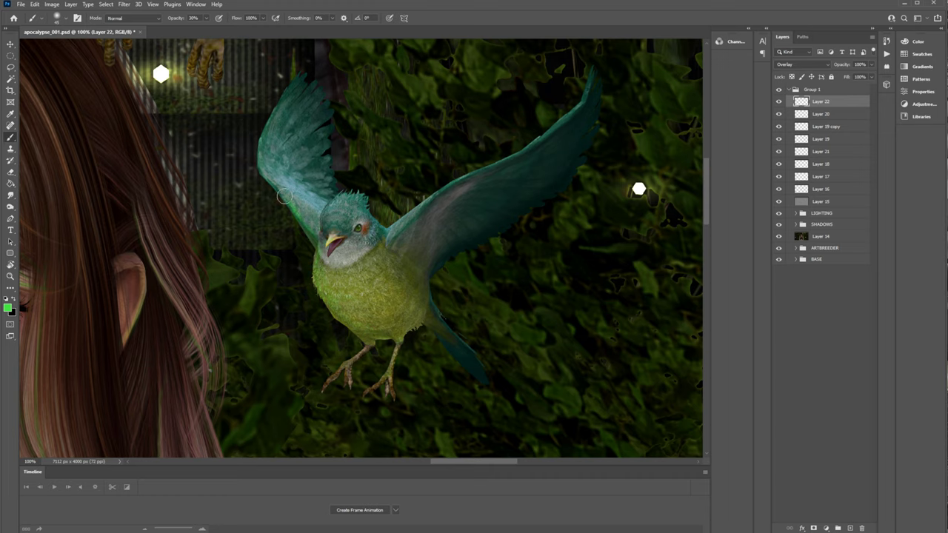
Paint green rim light along the wings and bellies of the flying birds and soften it with the eraser.
left_click_drag(404, 231, 433, 208)
key("ctrl+z")
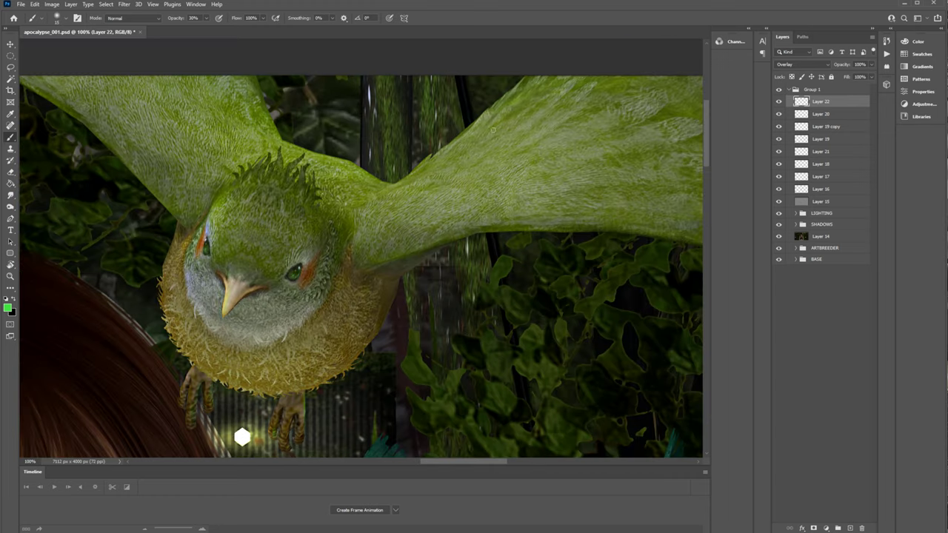
left_click_drag(332, 379, 246, 388)
key("e")
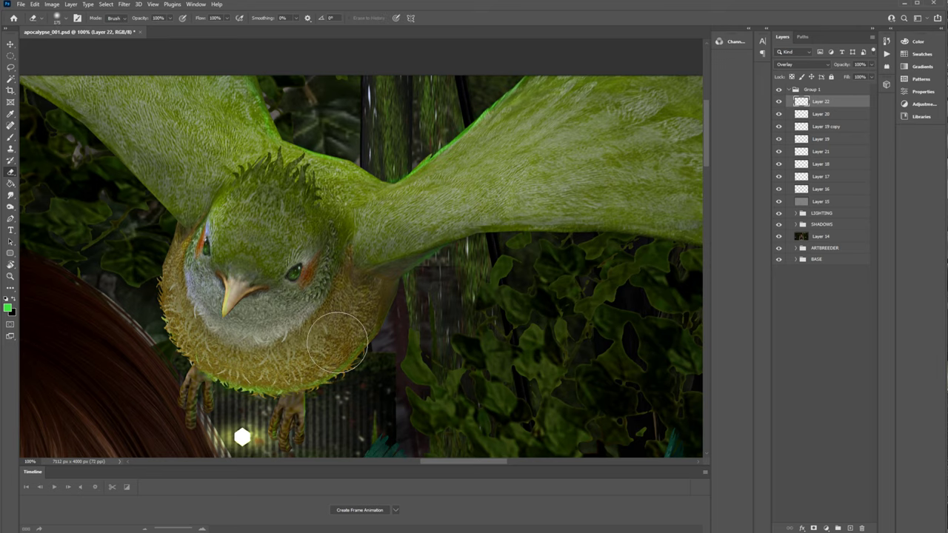
key("b")
Add Layer 23 in Overlay mode with a green glow over the lower centre at 50% opacity, and hide Layer 20.
key("z")
key("ctrl+0")
key("e")
key("ctrl+alt+shift+n")
left_click(799, 64)
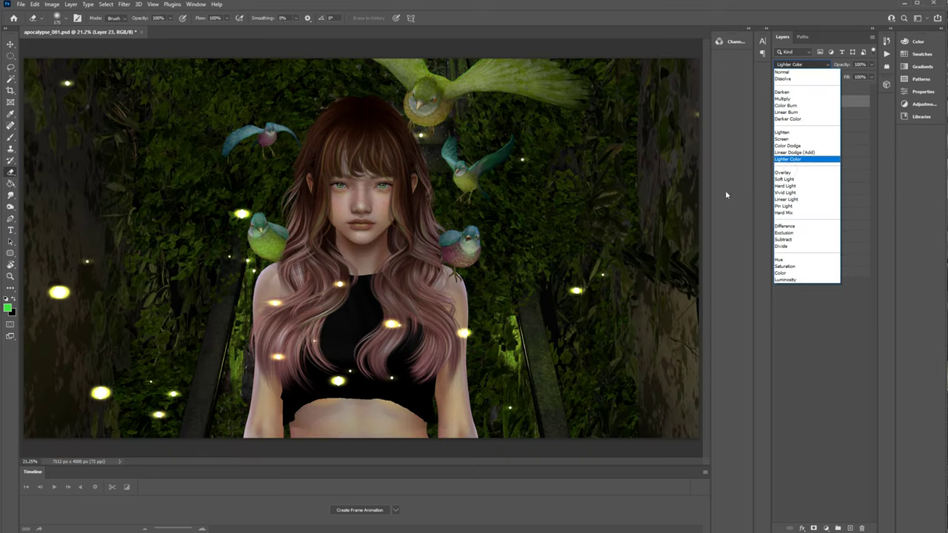
left_click(807, 173)
key("alt+BackSpace")
key("v")
key("2")
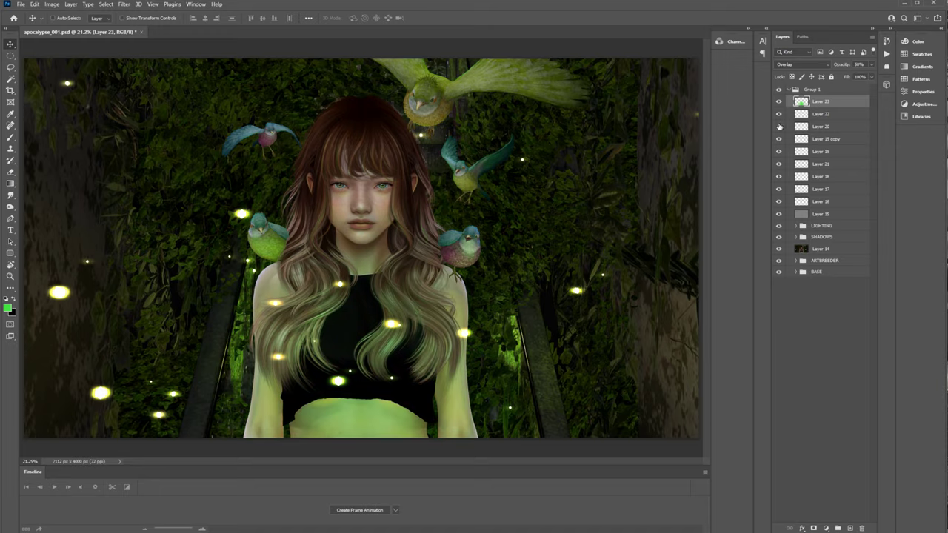
Try a half-height duplicate of Layer 23 with a different blend mode, and delete the copy.
left_click(824, 102)
key("ctrl+j")
key("ctrl+t")
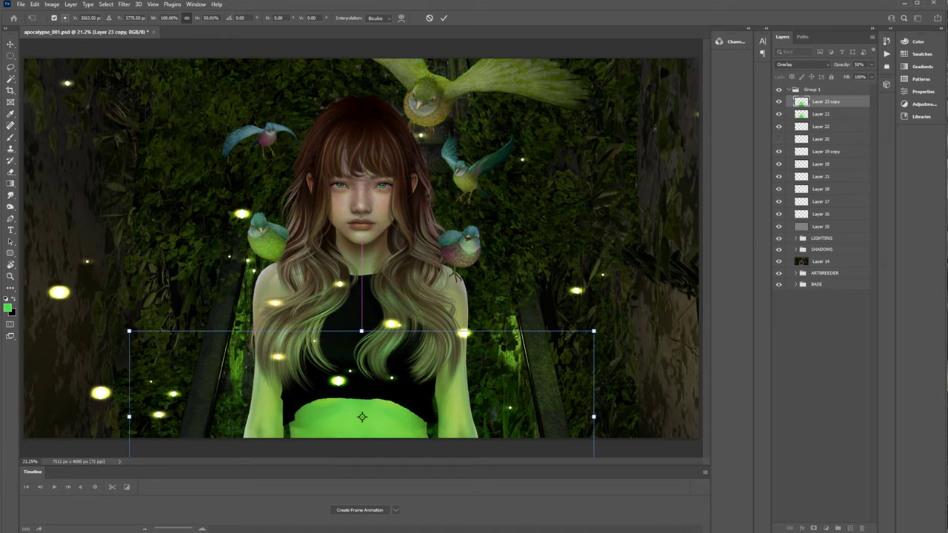
key("Escape")
left_click(802, 64)
left_click(800, 185)
key("Delete")
Try to copy the firefly lights from Layer 14 onto a top layer with Magic Wand and Similar, and delete the copy.
left_click(10, 80)
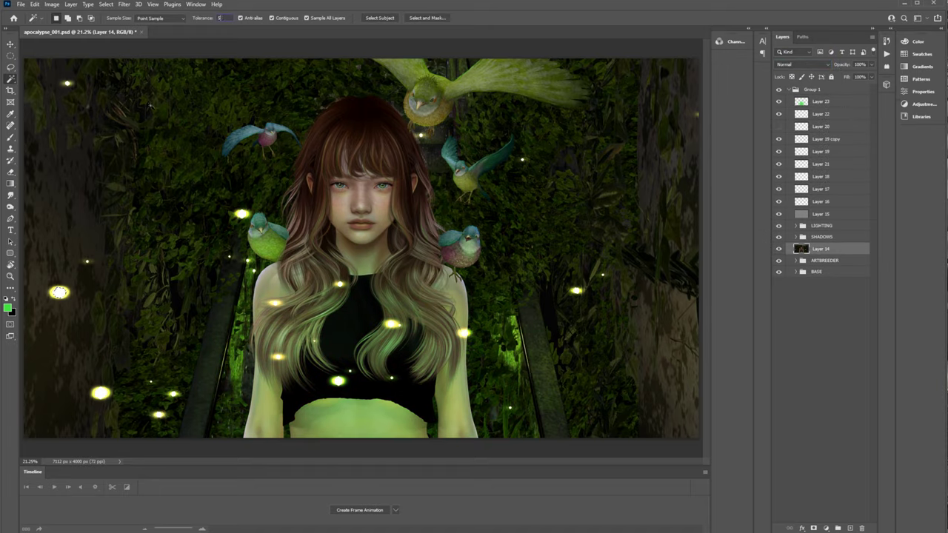
right_click(209, 190)
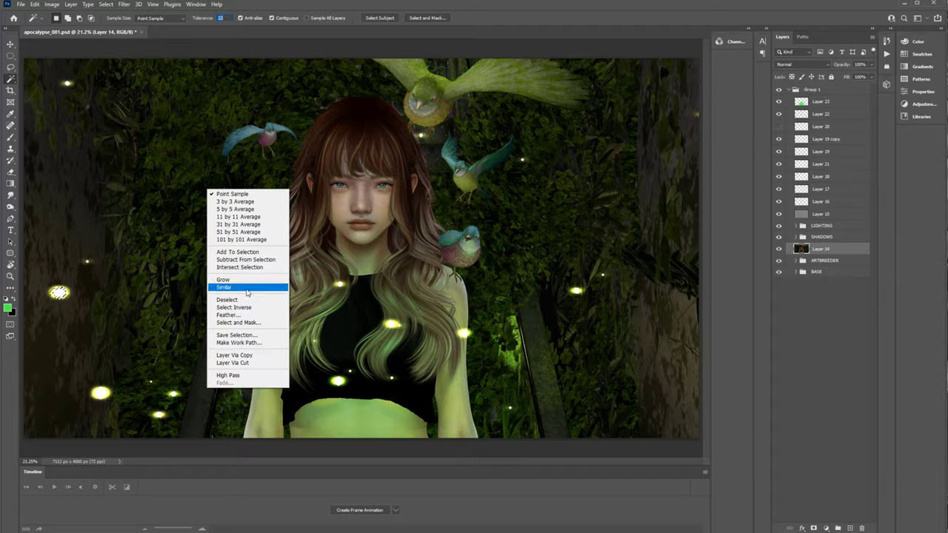
left_click(247, 289)
key("ctrl+d")
left_click(60, 292)
right_click(105, 192)
left_click(124, 289)
key("ctrl+j")
left_click_drag(802, 249, 800, 104)
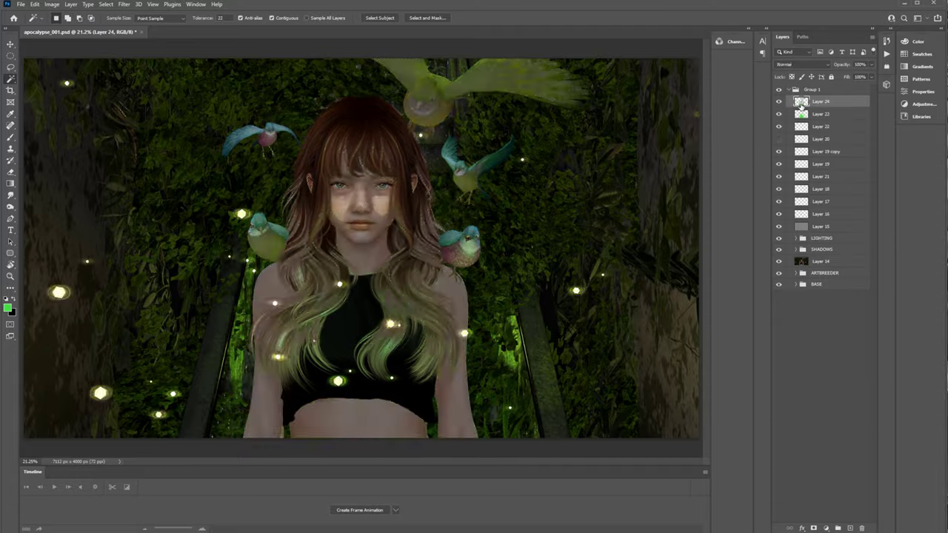
key("Delete")
Build a top layer of solid yellow firefly spots from the LIGHTING group's lights, and duplicate it.
left_click(796, 226)
left_click(808, 237)
key("ctrl+j")
left_click_drag(807, 238, 801, 99)
left_click(59, 292)
right_click(60, 288)
left_click(101, 393, "shift")
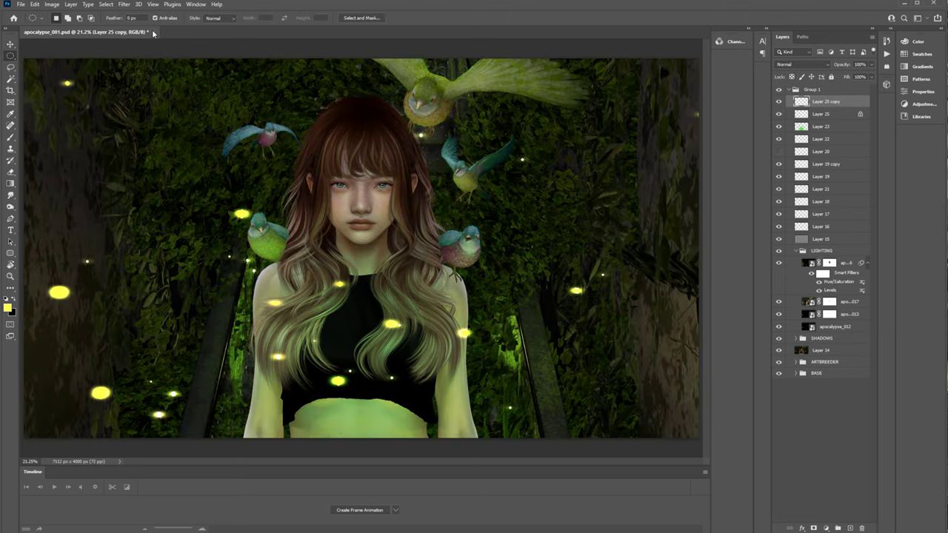
Blur the firefly spots on Layer 25 copy, set that layer to Color Dodge and hide Layer 25.
left_click(124, 4)
mouse_move(137, 116)
left_click(241, 152)
left_click_drag(322, 272, 309, 272)
left_click(386, 150)
left_click(802, 64)
left_click(798, 146)
left_click(779, 114)
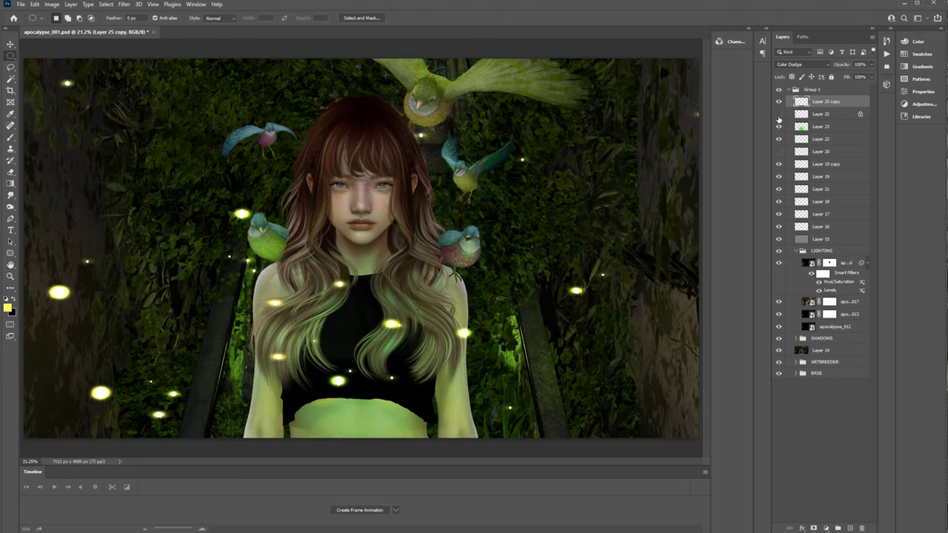
Compare Layer 23 on and off, move Layer 15 to the top of Group 1 and add Layer 26 above it.
left_click(780, 127)
left_click(779, 126)
left_click(821, 127)
key("v")
left_click_drag(823, 239, 821, 97)
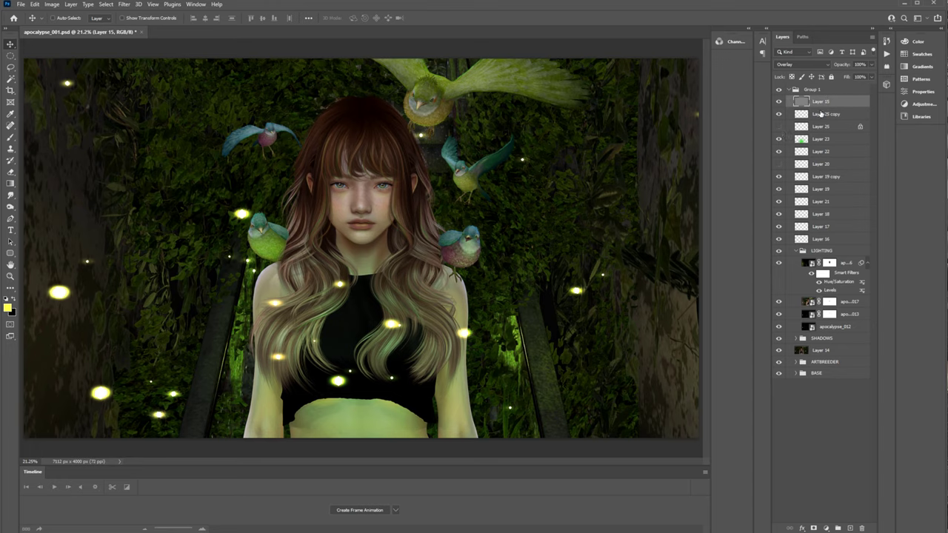
left_click(850, 528)
key("z")
left_click(296, 133)
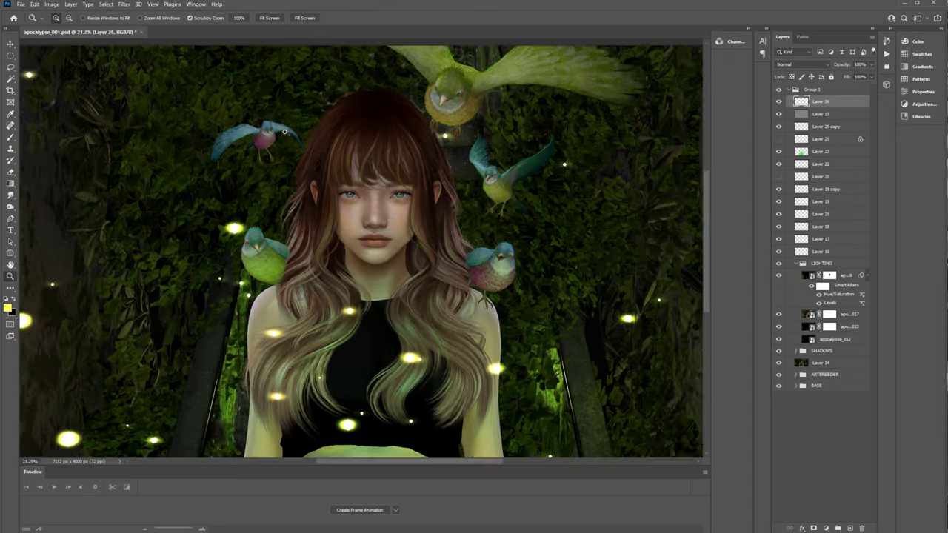
Select the midriff and both arms with the Magic Wand, hide the selection edges and set Layer 26 to Multiply.
left_click(389, 233, "alt")
double_click(389, 234)
key("b")
key("w")
left_click_drag(385, 273, 366, 128)
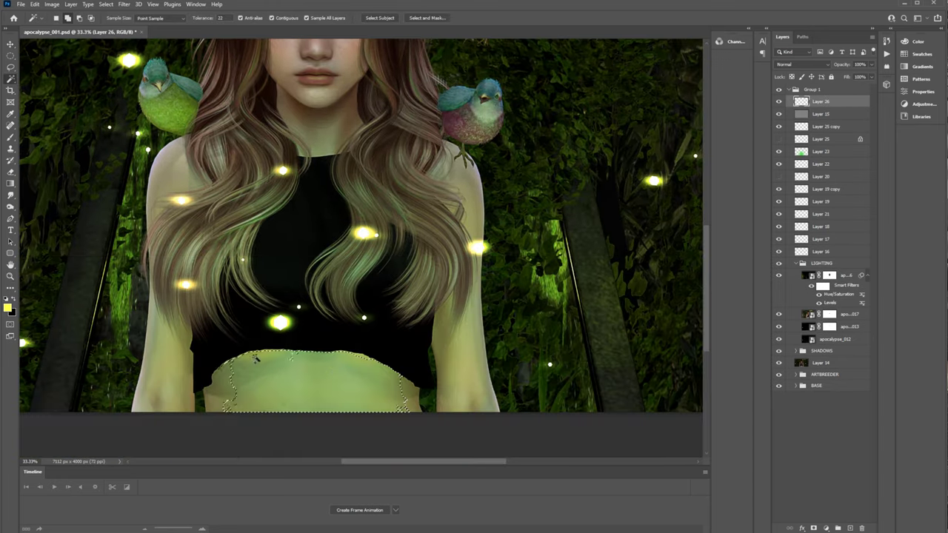
left_click(448, 357)
left_click(170, 341)
key("ctrl+h")
left_click(803, 64)
left_click(791, 78)
Paint soft shadows on Layer 26 along the arms and below the black top's hem, erasing the excess.
key("b")
right_click(217, 244)
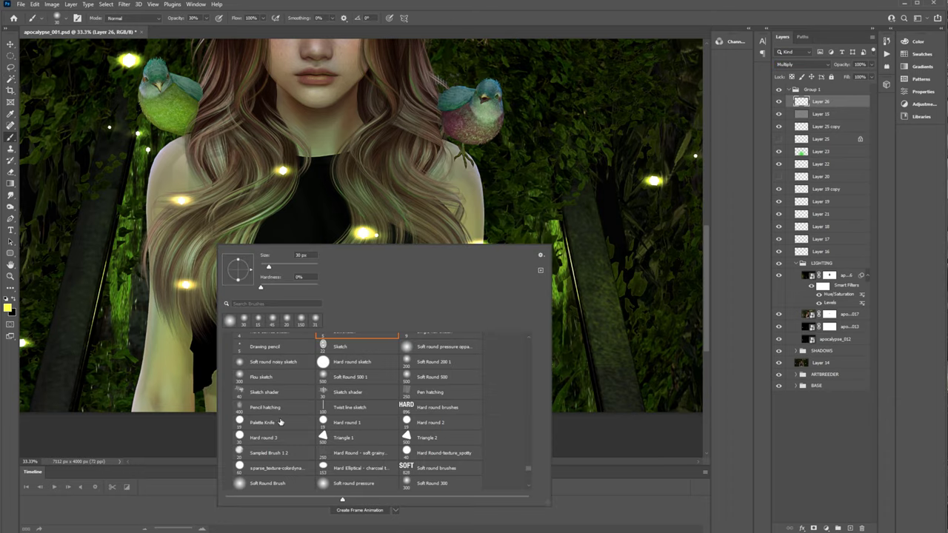
left_click(279, 422)
mouse_move(443, 297)
left_mouse_down()
mouse_move(439, 407)
mouse_move(485, 400)
left_mouse_up()
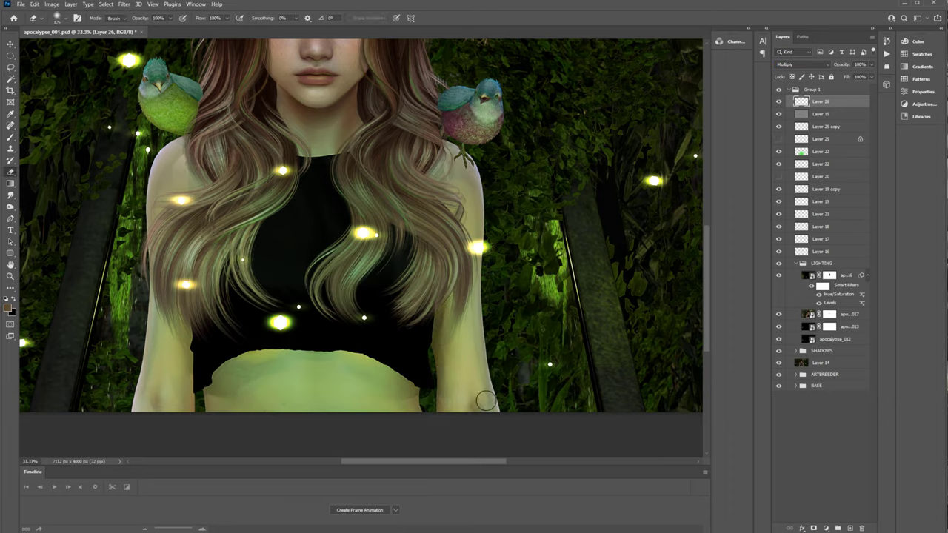
left_click_drag(196, 365, 196, 385)
key("e")
mouse_move(387, 360)
left_mouse_down()
mouse_move(221, 384)
mouse_move(387, 377)
left_mouse_up()
key("b")
left_click(222, 353, "alt")
left_click_drag(296, 350, 369, 355)
left_click(11, 195)
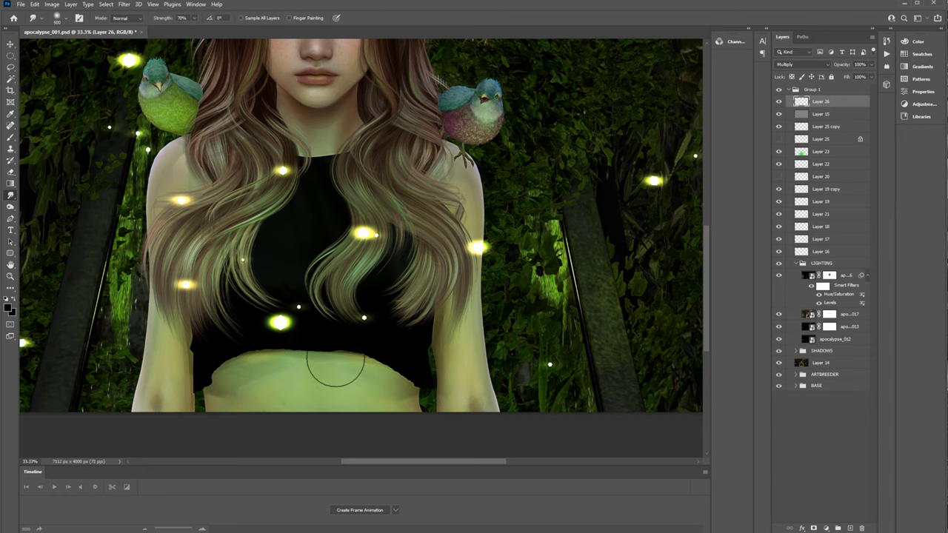
Add Layer 27 on top in Overlay mode, sample a light tone from the figure and choose a soft brush.
left_click(850, 528)
left_click(802, 64)
left_click(793, 144)
left_click(359, 163, "alt")
right_click(332, 193)
double_click(390, 386)
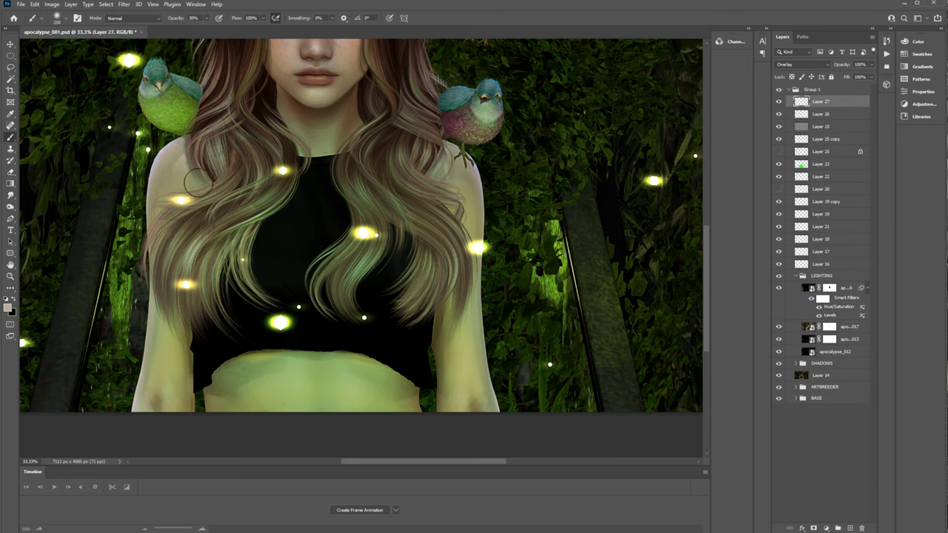
right_click(419, 191)
double_click(478, 368)
Paint dark shadows on Layer 26 under the shoulder birds and along the hair's edges.
left_click(820, 114)
left_click_drag(190, 141, 193, 185)
mouse_move(400, 125)
left_mouse_down()
mouse_move(404, 218)
mouse_move(414, 164)
left_mouse_up()
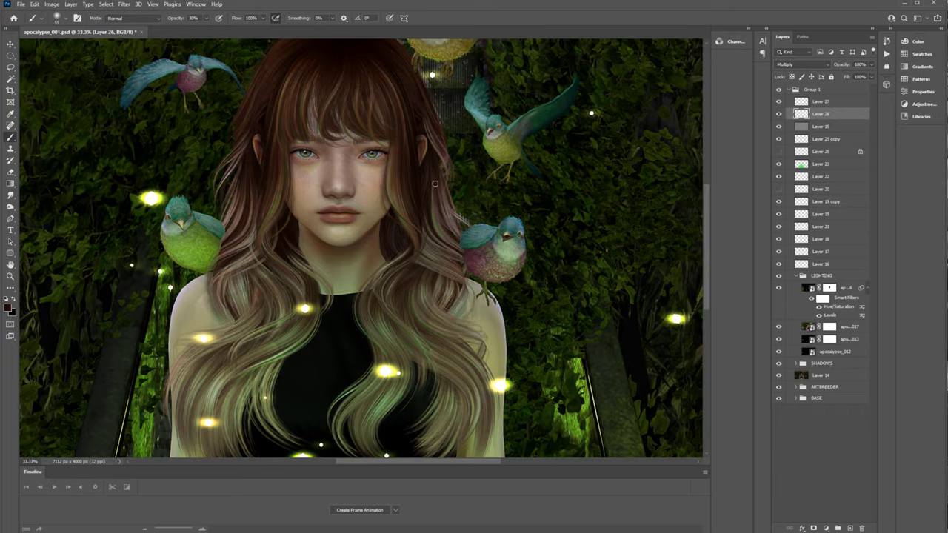
scroll(317, 340, "down", 3)
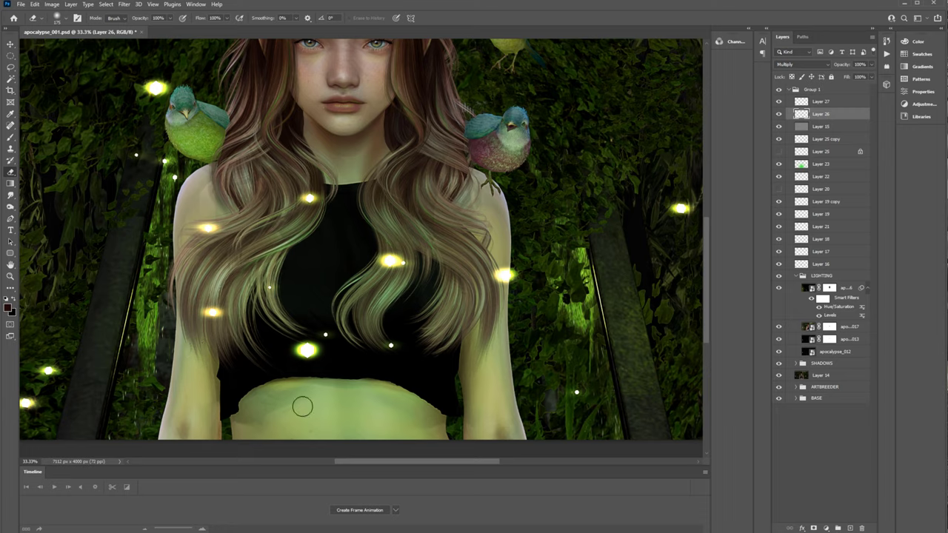
key("z")
left_click_drag(485, 267, 447, 268)
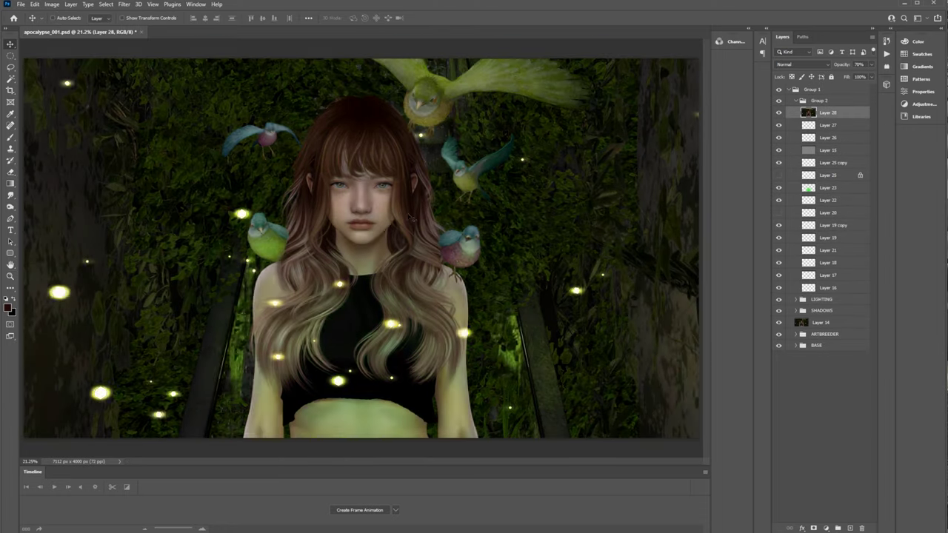
Adjust the tones of Layer 28 with Levels.
key("ctrl+shift+u")
left_click(52, 4)
mouse_move(64, 26)
left_click(157, 34)
left_click_drag(463, 413, 499, 413)
left_click(613, 329)
Try Lighten and Screen on Layer 28, compare it on and off, and set it to Multiply at 20% opacity.
left_click(803, 64)
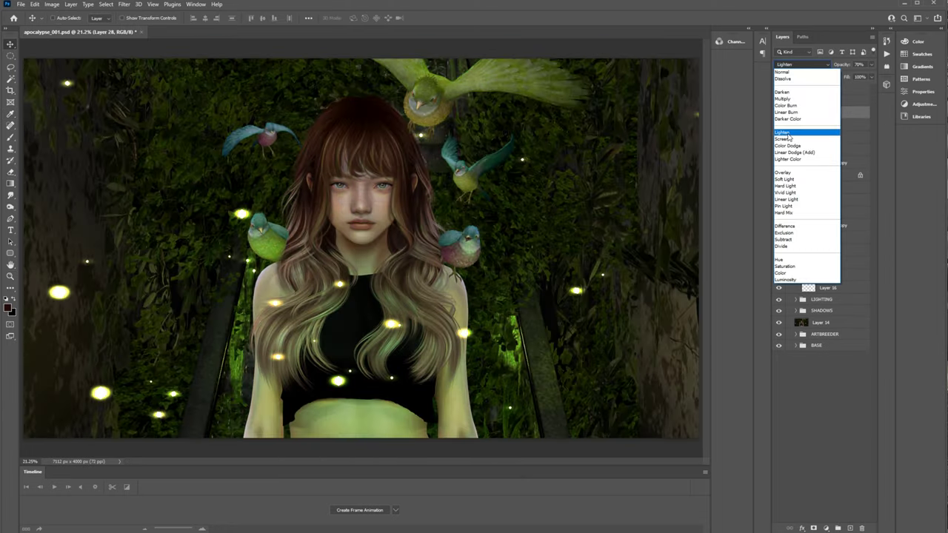
left_click(788, 134)
left_click(805, 66)
left_click(786, 139)
left_click(778, 113)
left_click(778, 113)
left_click(807, 64)
left_click(785, 99)
key("2")
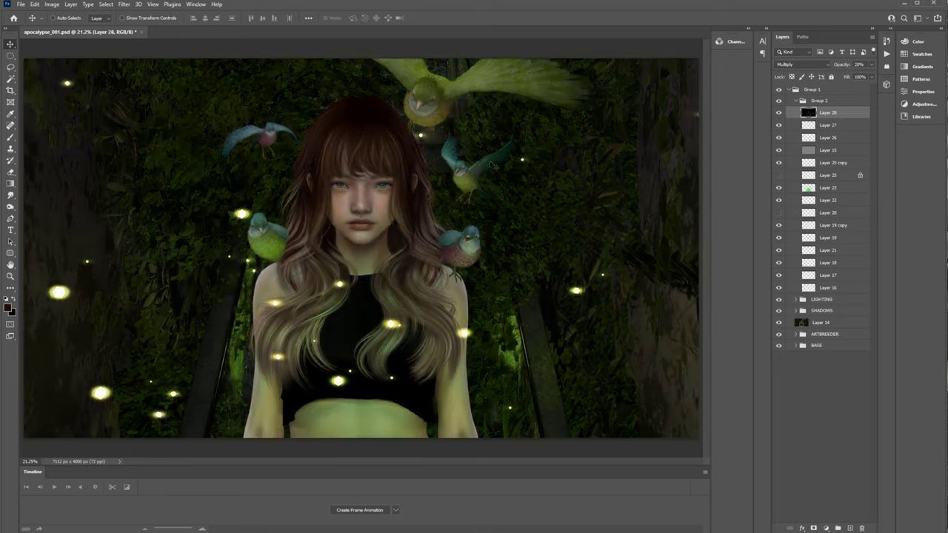
Create Layer 29 as a merged copy and set it to Pin Light at 20% opacity.
key("ctrl+alt+shift+e")
left_click(803, 65)
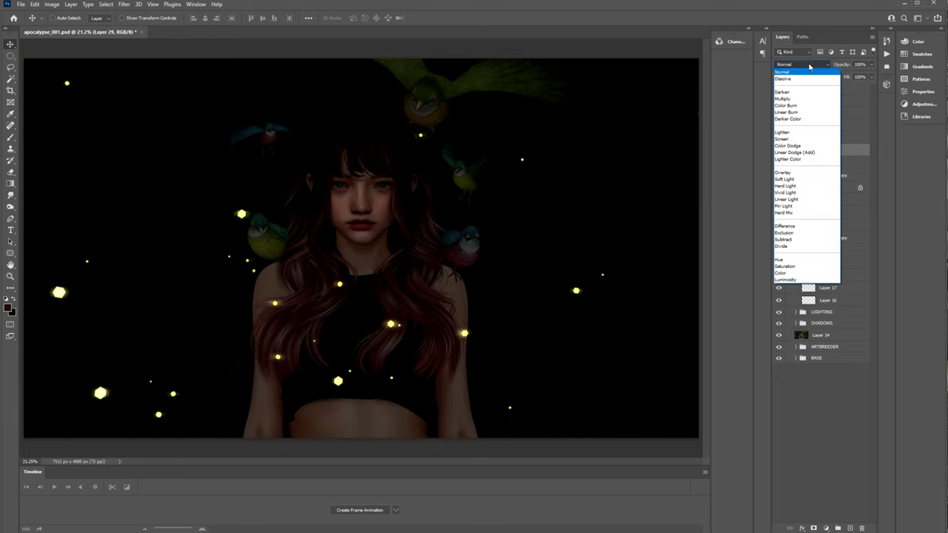
left_click(784, 206)
key("2")
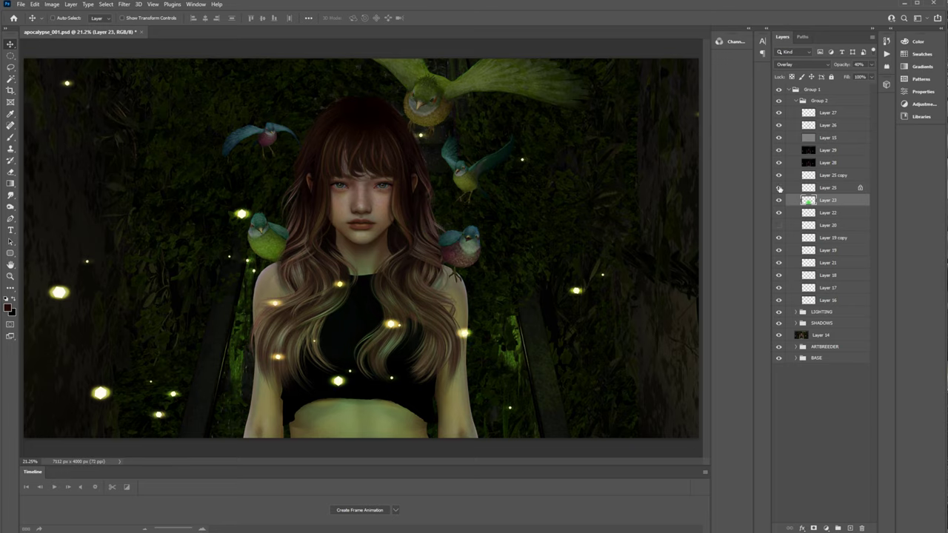
Merge Group 1 into a single layer and duplicate the whole image onto Layer 1.
left_click(789, 90)
left_click(789, 90)
left_click(831, 238)
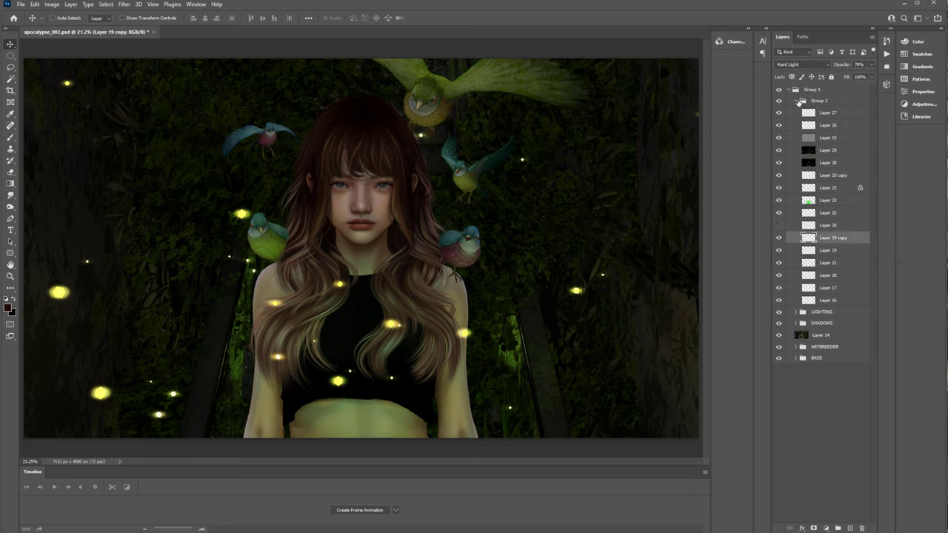
left_click(795, 101)
right_click(841, 90)
left_click(865, 388)
key("ctrl+a")
key("ctrl+j")
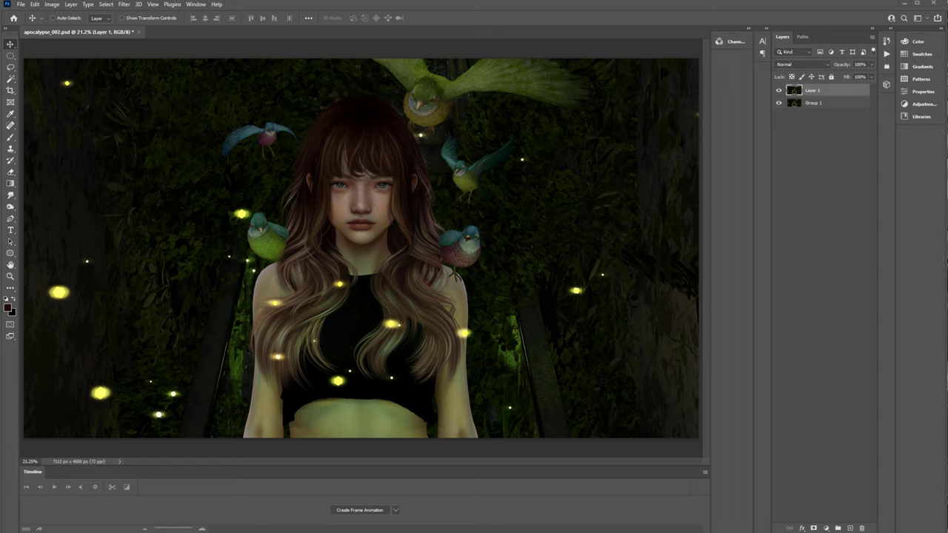
Set the light texture 99 to Screen at 20% opacity and stretch it to the canvas edge.
left_click(802, 65)
left_click(794, 138)
key("2")
key("ctrl+t")
left_click_drag(636, 249, 699, 248)
key("Return")
Reposition texture 94, set it to Screen at 40% opacity, and give it a layer mask ready for a gradient.
mouse_move(459, 275)
left_mouse_down()
mouse_move(376, 206)
mouse_move(516, 260)
left_mouse_up()
left_click(802, 64)
left_click(793, 138)
key("4")
left_click(813, 528)
right_click(10, 184)
left_click(44, 192)
left_click(45, 211)
right_click(11, 184)
left_click(45, 184)
Apply Levels to texture 94 with input shadows at 40 and highlights at 232.
left_click(794, 90)
left_click(54, 5)
mouse_move(69, 23)
left_click(167, 32)
left_click_drag(26, 188, 33, 187)
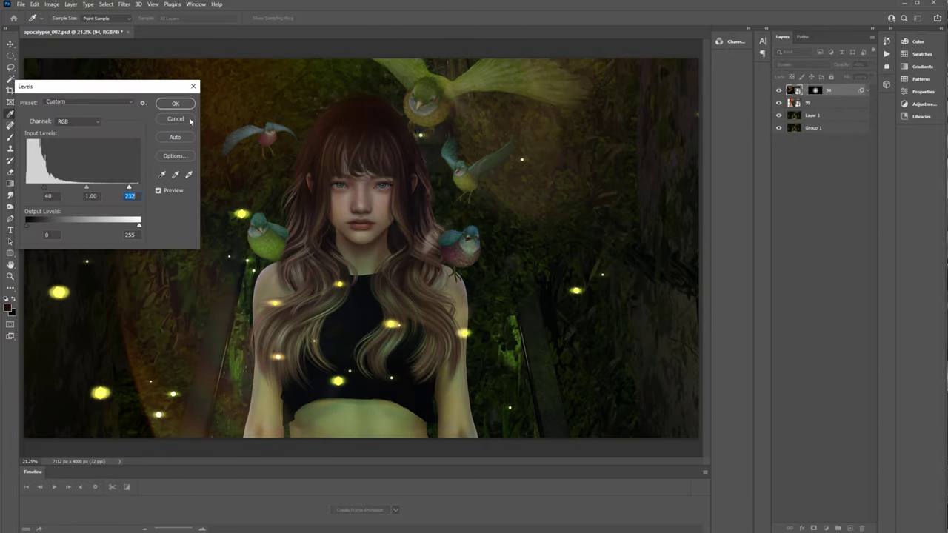
key("Return")
Duplicate Layer 1 as Layer 2 and apply a spinning Radial Blur to the copy.
left_click(812, 134)
key("ctrl+j")
left_click(123, 4)
left_click(270, 169)
key("Return")
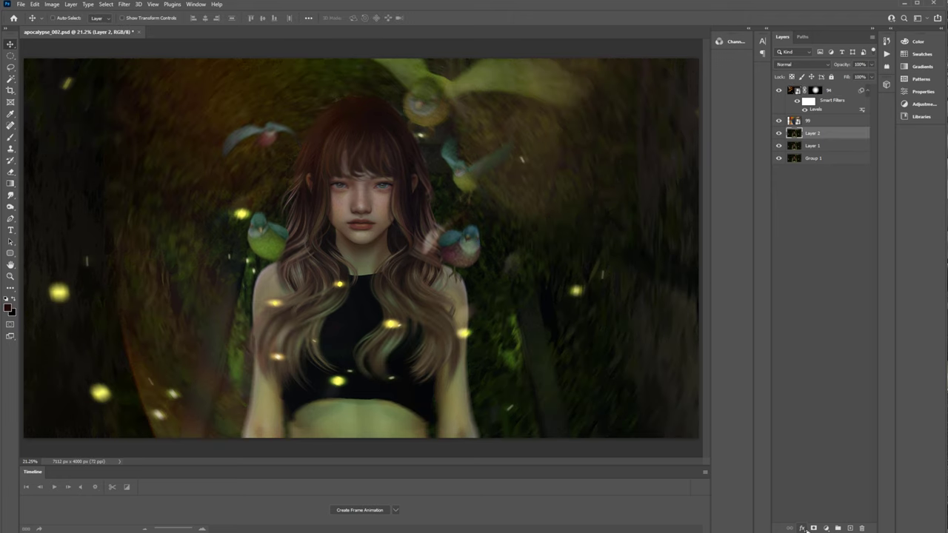
Hide the blurred Layer 2 behind a black layer mask and choose a brush for revealing parts of it.
left_click(813, 528, "alt")
key("b")
right_click(363, 210)
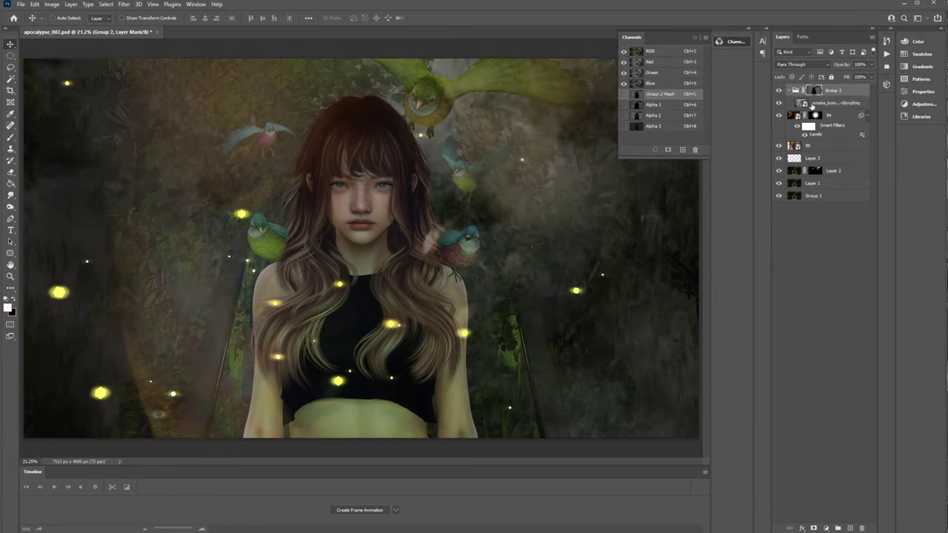
Adjust texture layer 35 inside Group 2 with Levels.
left_click(51, 3)
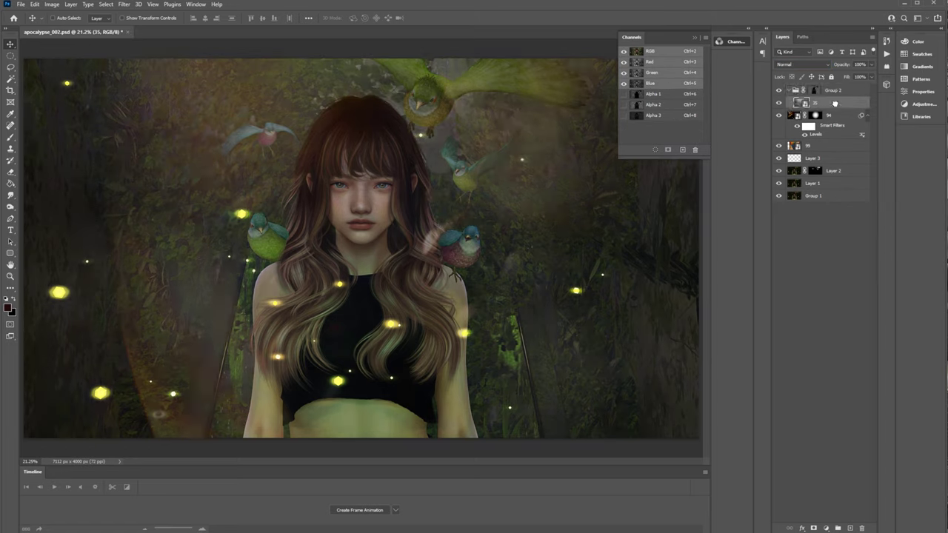
key("ctrl+l")
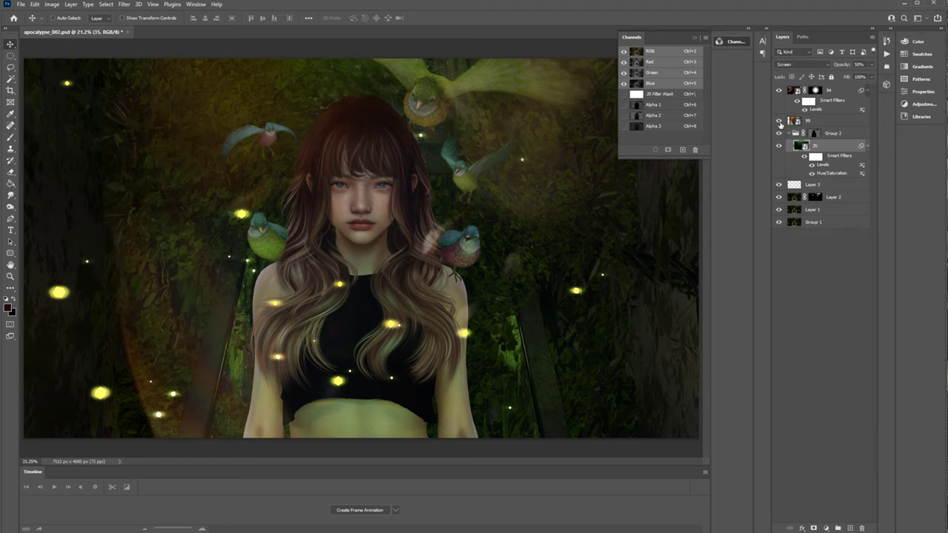
Add a layer mask to texture 99, erase the texture from the large green bird and compare the layer on and off.
left_click(829, 121)
left_click(813, 529)
key("e")
right_click(494, 92)
left_click_drag(461, 80, 559, 80)
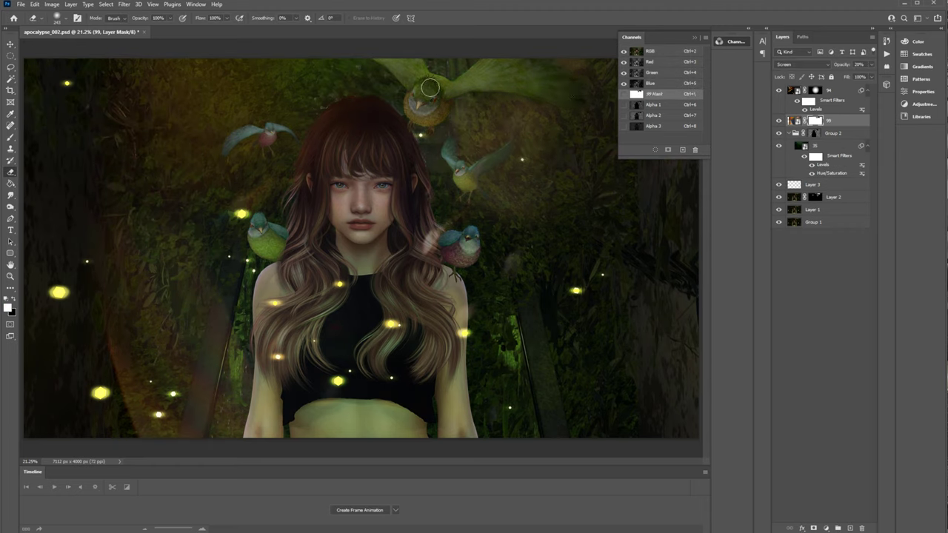
left_click(778, 120)
left_click(829, 146)
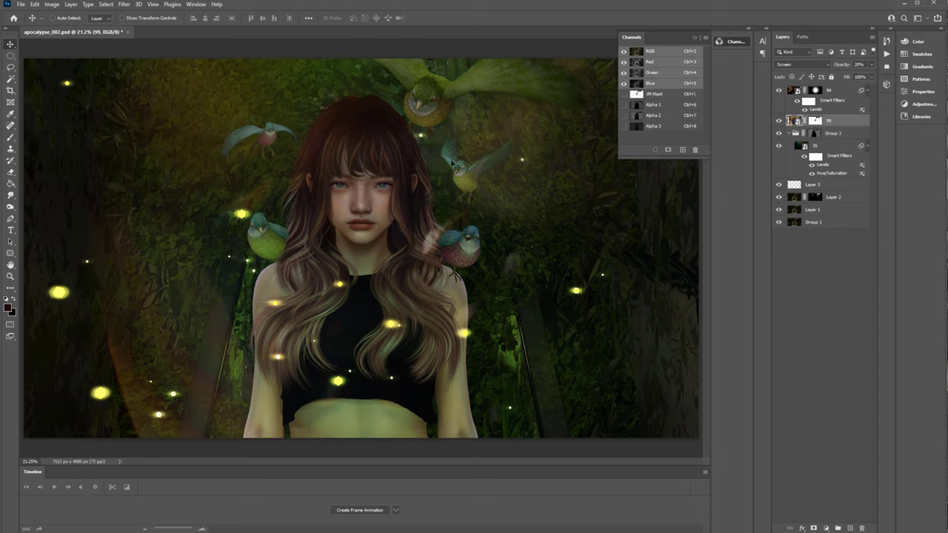
Move texture 99 into Group 2 above layer 35 and adjust its opacity.
left_click(779, 121)
left_click(779, 122)
left_click_drag(794, 121, 797, 139)
left_click(871, 65)
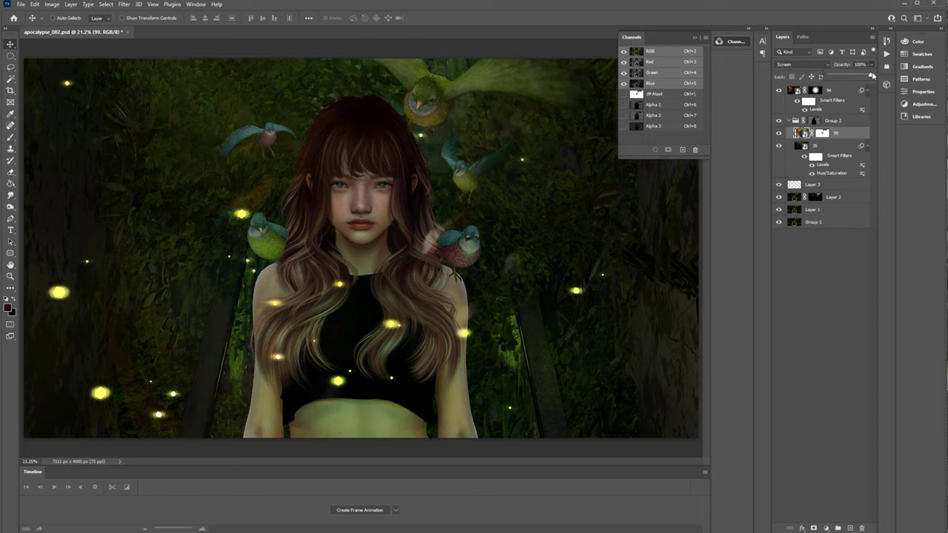
left_click_drag(840, 75, 858, 75)
left_click_drag(844, 116, 843, 133)
left_click(813, 528)
Flatten the image temporarily, copy all of it, undo the flattening and paste the copy as a new layer.
left_click(859, 435)
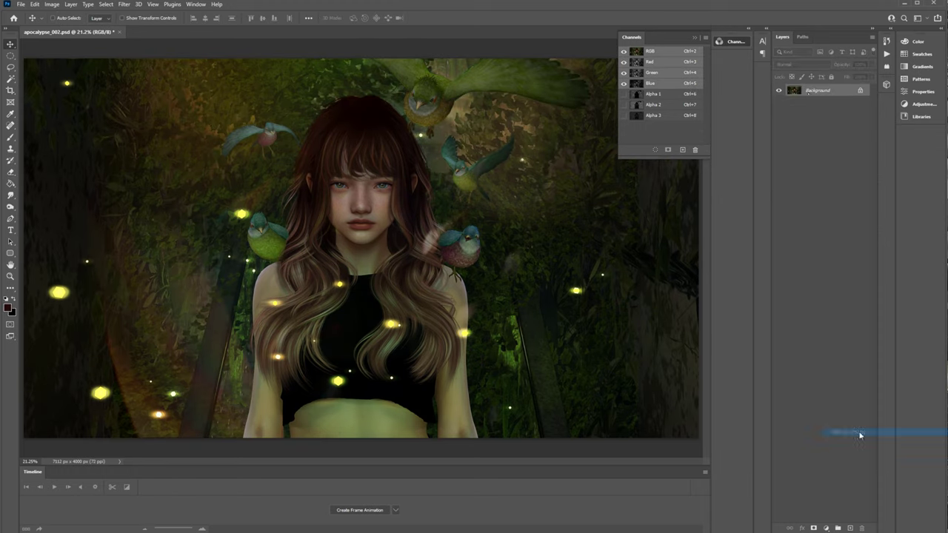
key("ctrl+a")
key("ctrl+c")
key("ctrl+z")
key("ctrl+v")
Apply Lens Blur using Alpha 2 as depth map, octagon iris, radius 98, specular brightness 99, threshold 129 and noise 7.
left_click(125, 5)
left_click_drag(820, 272, 855, 274)
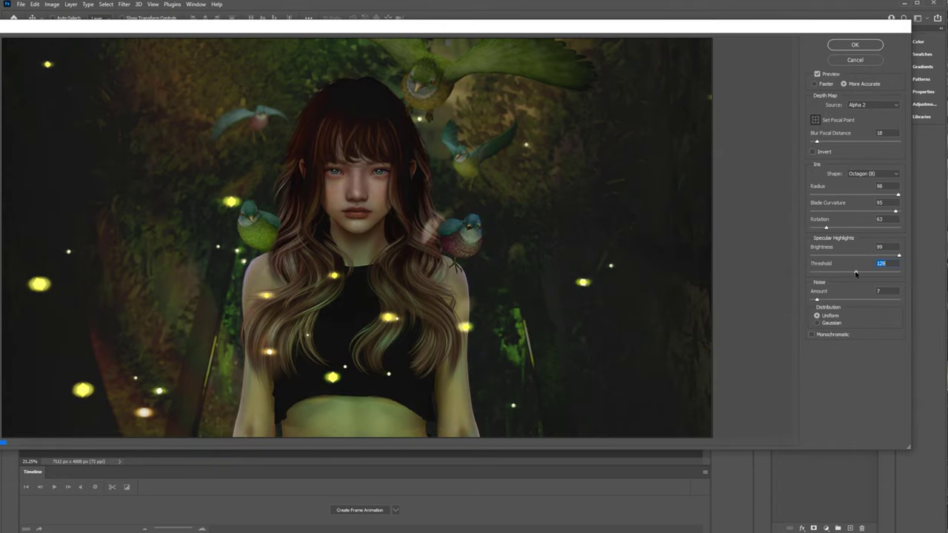
key("Return")
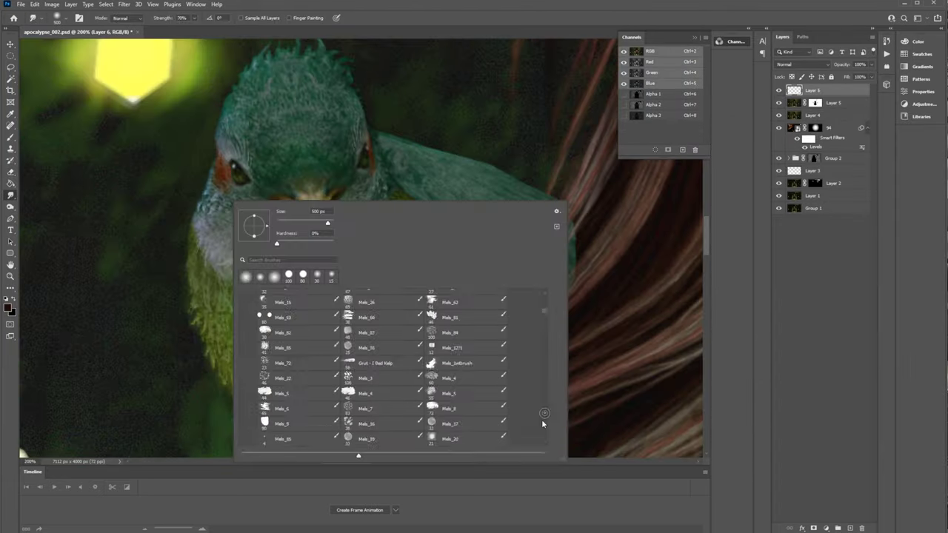
Choose the Single hair sketch brush for the Smudge tool and pull out feathers along the green shoulder bird's edges.
scroll(541, 419, "down", 3)
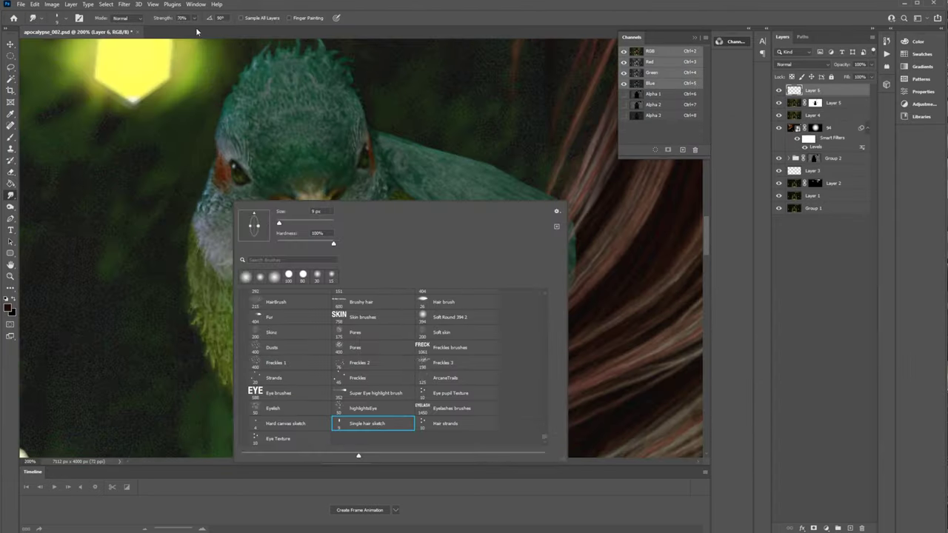
key("Return")
scroll(294, 397, "down", 2)
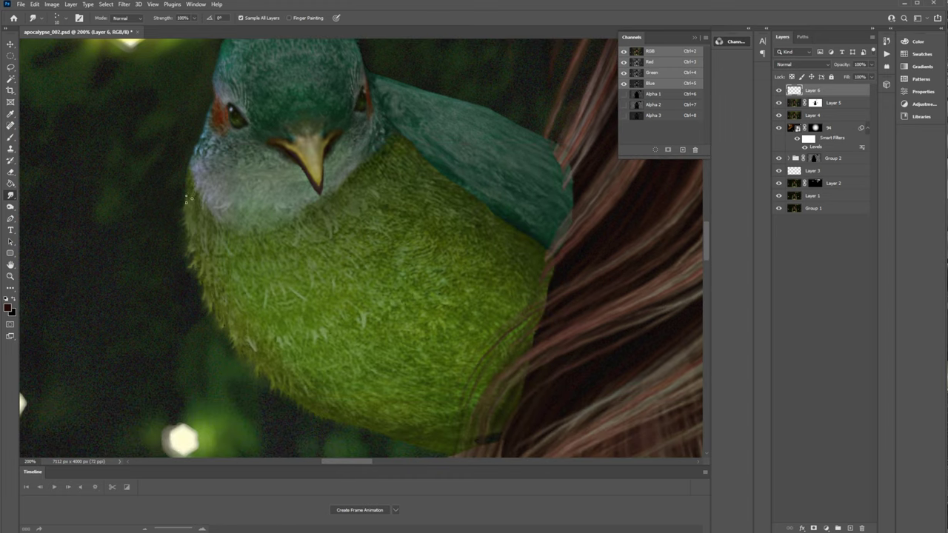
scroll(343, 124, "up", 3)
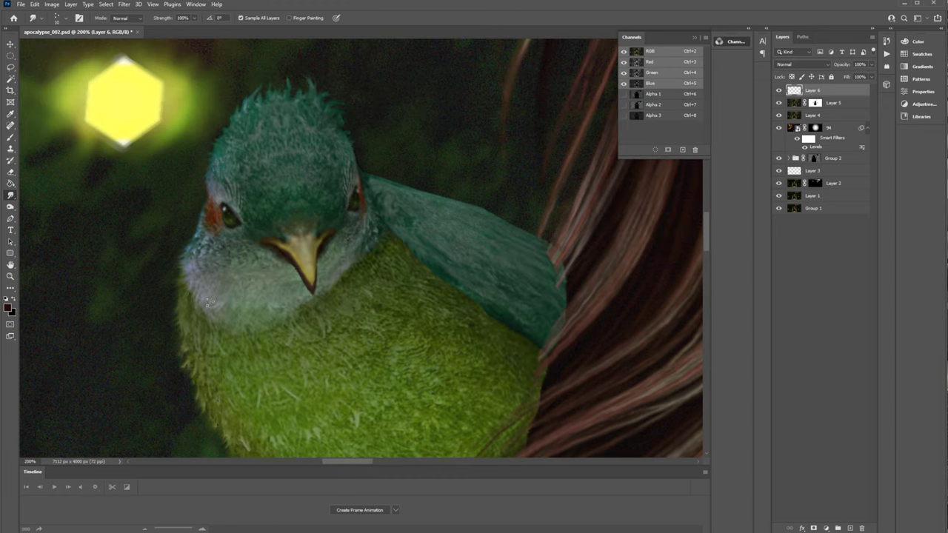
Smudge fine feathers along the edges of the blue and pink shoulder bird.
scroll(216, 167, "right", 10)
scroll(455, 254, "down", 3)
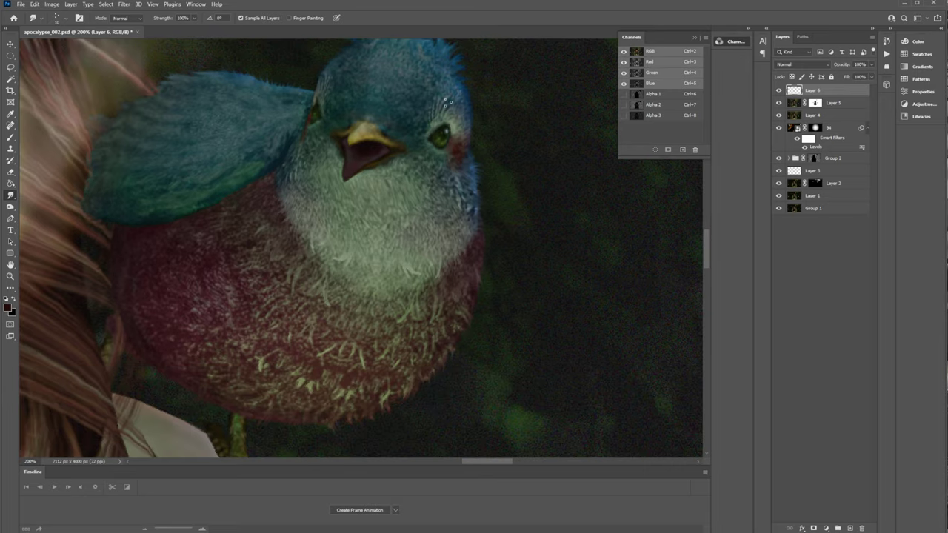
scroll(360, 334, "left", 5)
Smudge the wing and head edges of the large green bird into soft feathers.
scroll(679, 282, "right", 10)
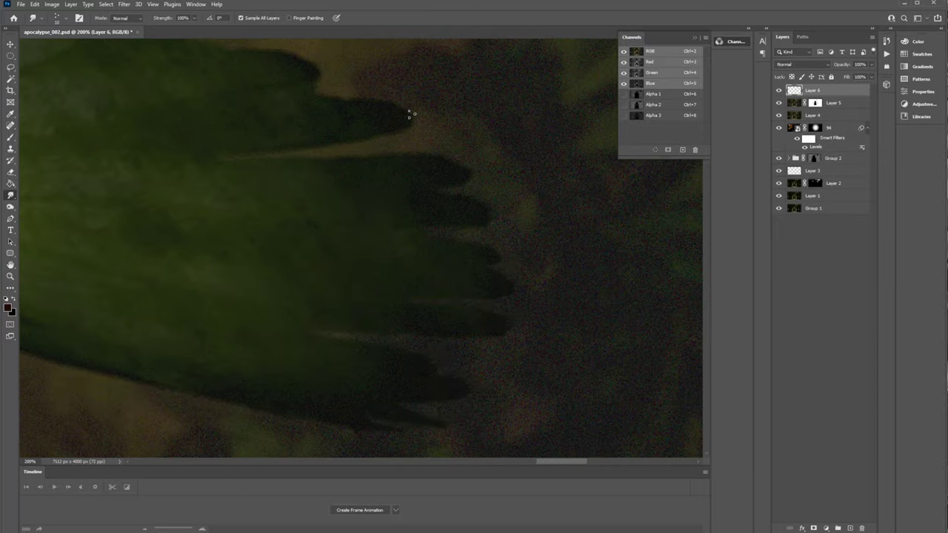
scroll(409, 115, "up", 5)
scroll(320, 265, "left", 5)
left_click_drag(207, 316, 420, 323)
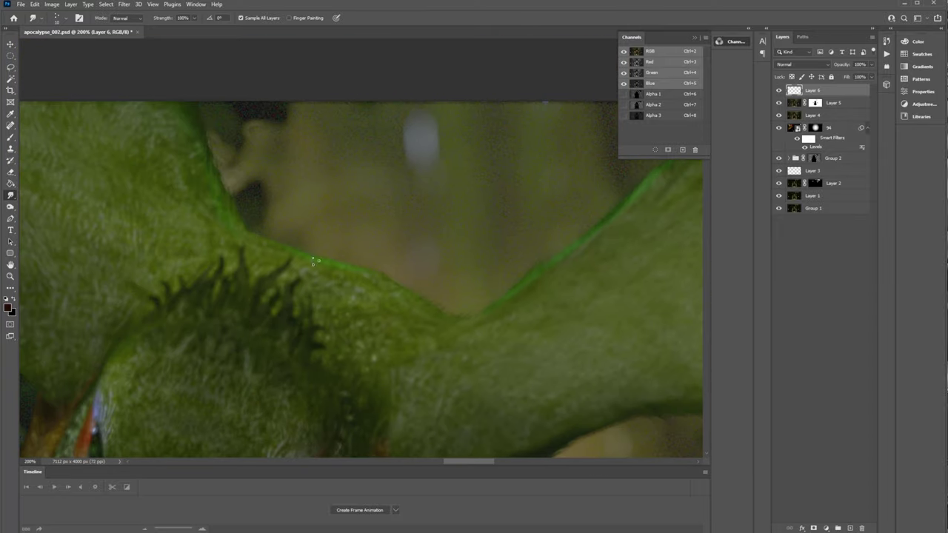
mouse_move(284, 305)
left_mouse_down()
mouse_move(565, 225)
mouse_move(497, 111)
left_mouse_up()
Smudge along the black top's neckline and undo the last stroke.
scroll(309, 158, "left", 5)
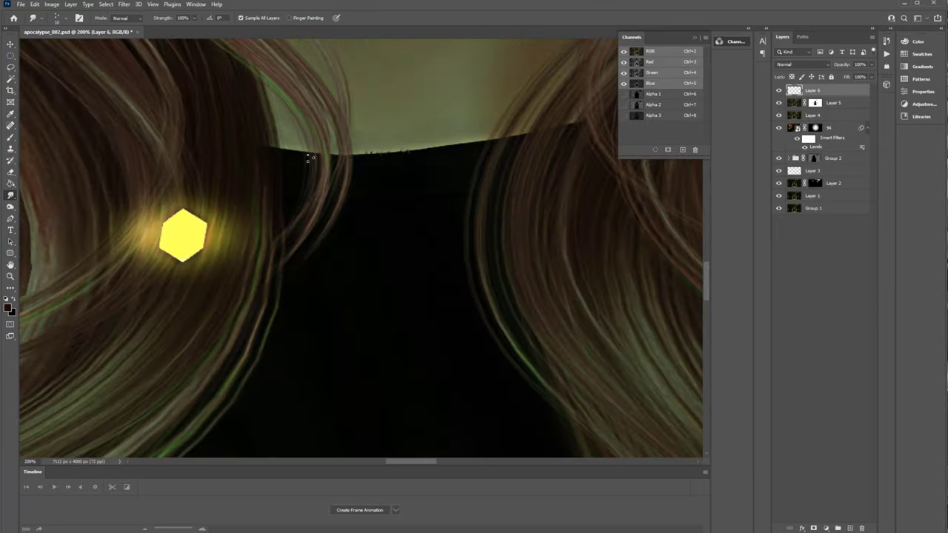
key("ctrl+z")
left_click_drag(415, 355, 486, 22)
left_click_drag(385, 385, 296, 96)
Change the smudge brush and roughen the black top's hem across the full width of the midriff.
right_click(268, 156)
left_click(307, 230)
left_click_drag(415, 148, 345, 303)
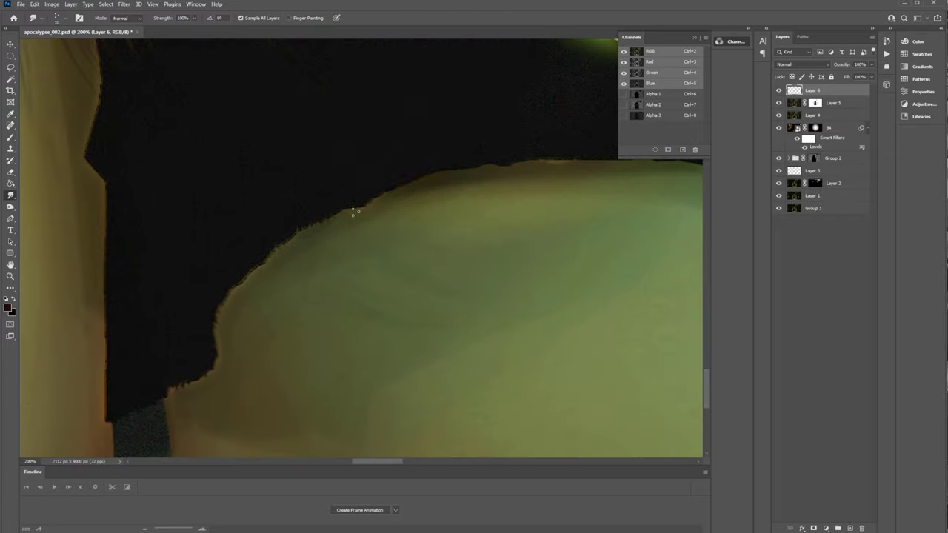
left_click_drag(570, 174, 344, 256)
left_click_drag(644, 270, 226, 275)
left_click_drag(387, 300, 378, 291)
left_click_drag(554, 369, 278, 245)
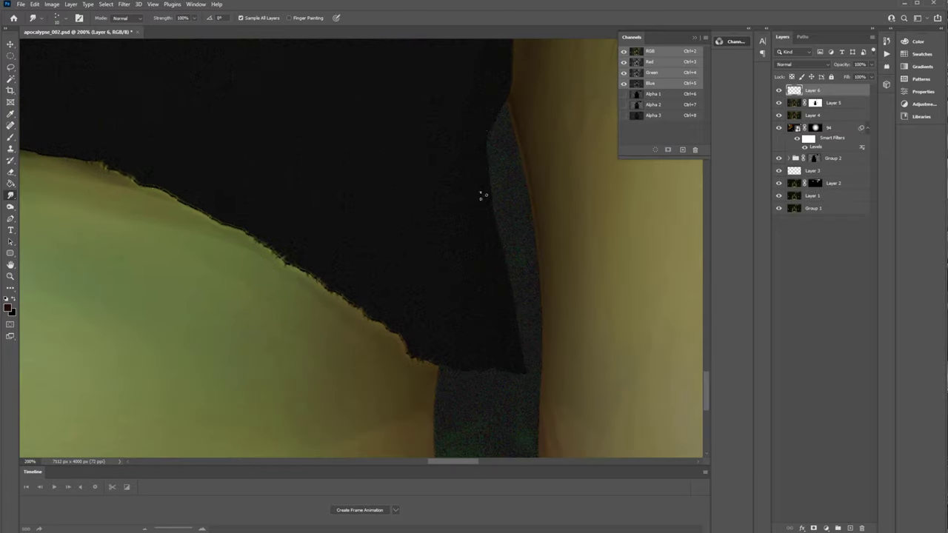
left_click_drag(178, 245, 637, 296)
Add a new layer and paint fine loose strands around the girl's hair with a hair brush.
key("z")
left_click(402, 296, "alt")
key("ctrl+alt+shift+n")
left_click(363, 178)
key("b")
right_click(301, 194)
left_click(535, 385)
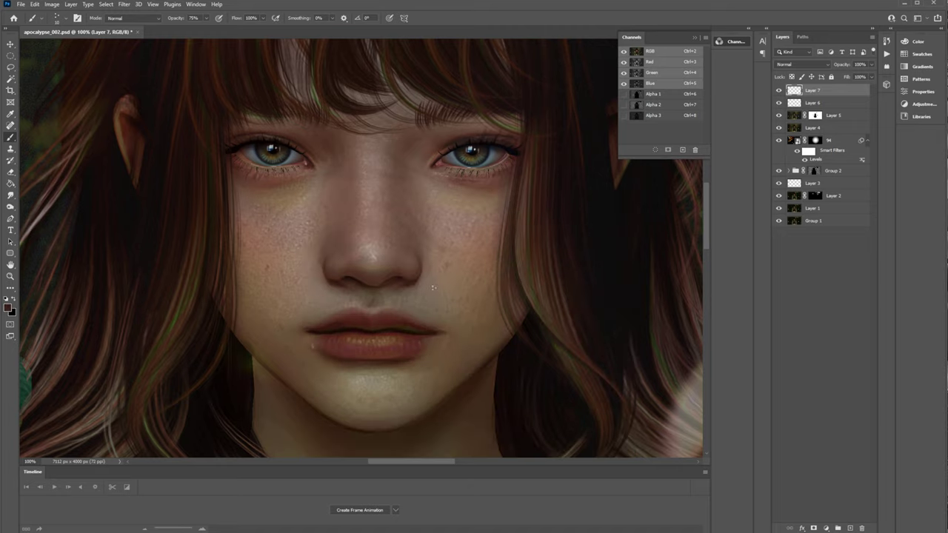
scroll(339, 200, "down", 3)
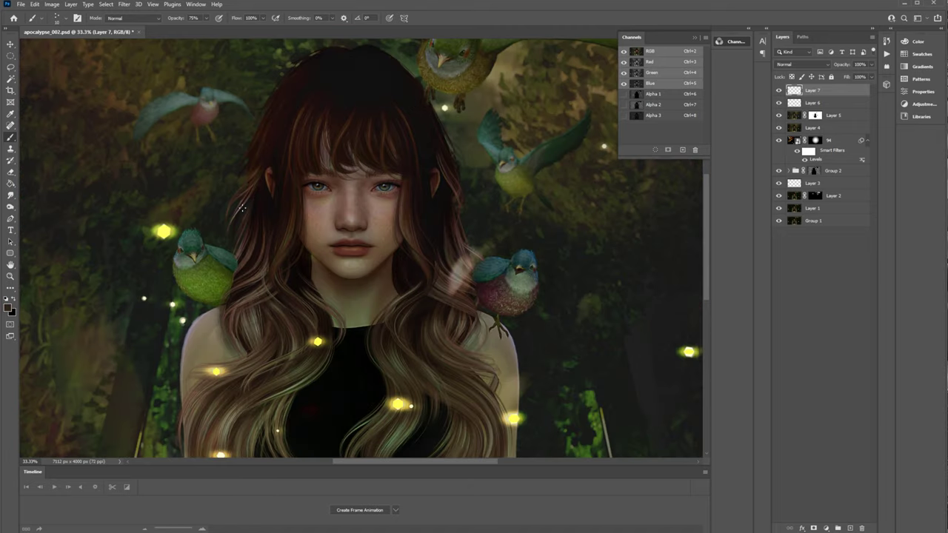
scroll(239, 68, "down", 2)
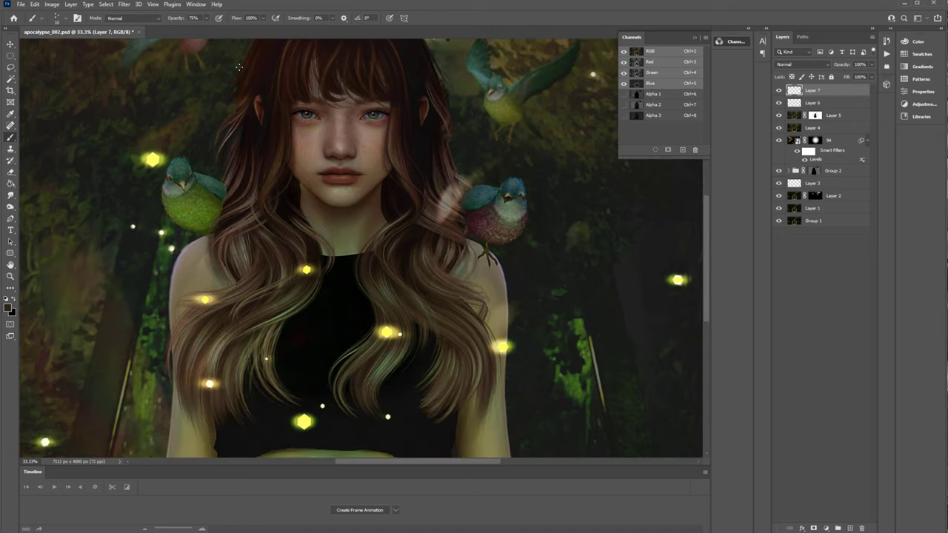
Add another layer and paint stray strands around the crown of the head with a different hair brush at 80% opacity.
scroll(415, 334, "up", 3)
key("ctrl+shift+alt+n")
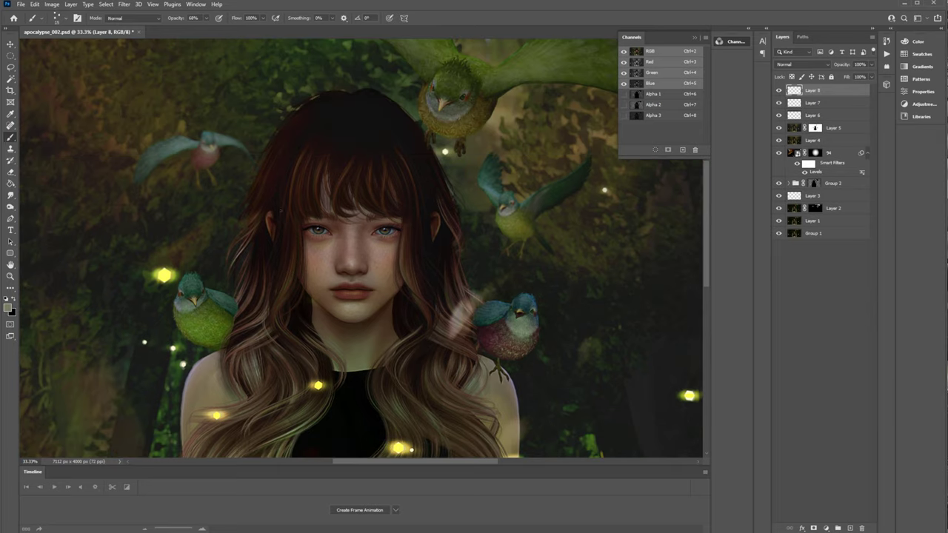
right_click(311, 177)
double_click(440, 422)
right_click(330, 123)
double_click(603, 354)
scroll(381, 84, "up", 2)
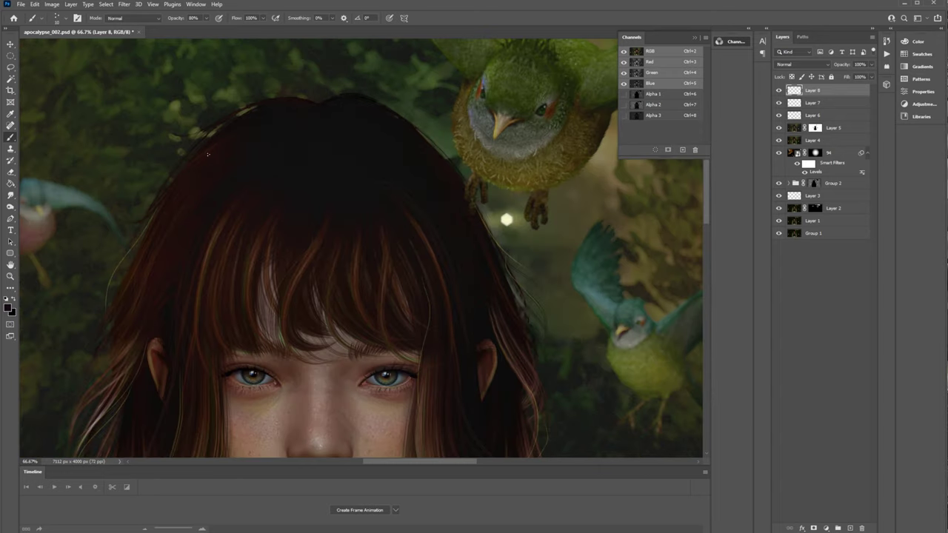
Choose another hair brush at 10 px, reset the colors and extend the dark strands along the hair's outer edges.
scroll(324, 196, "down", 5)
key("e")
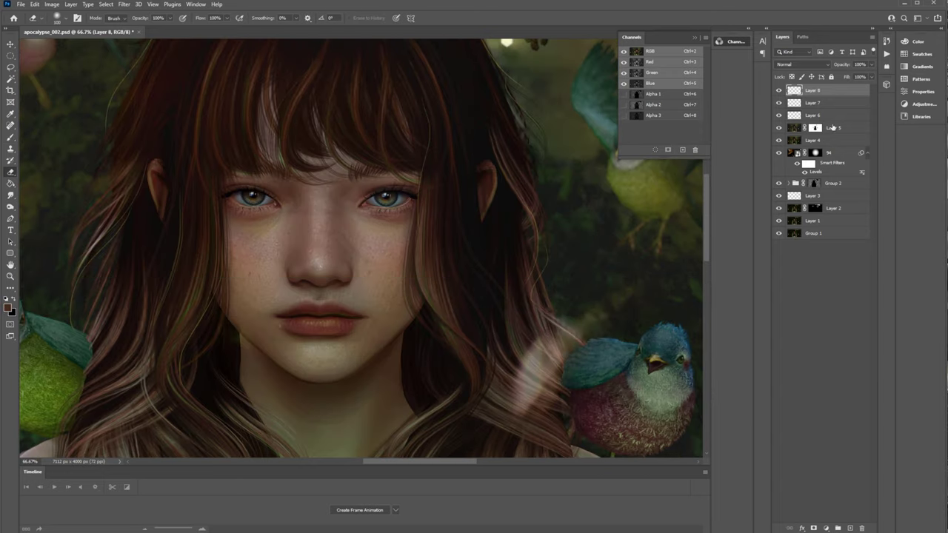
left_click(836, 91)
key("b")
left_click(446, 261, "alt")
right_click(348, 256)
scroll(570, 444, "down", 1)
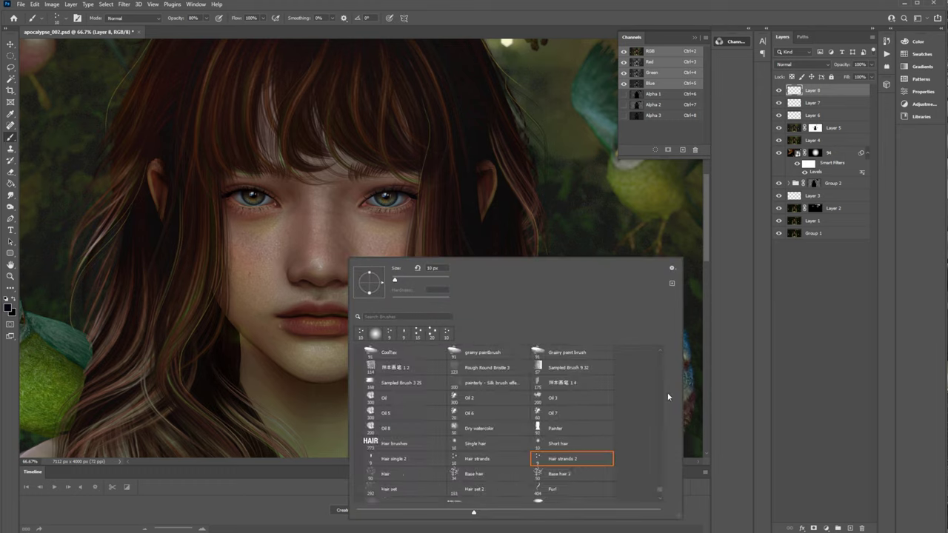
double_click(479, 387)
key("d")
scroll(174, 191, "up", 4)
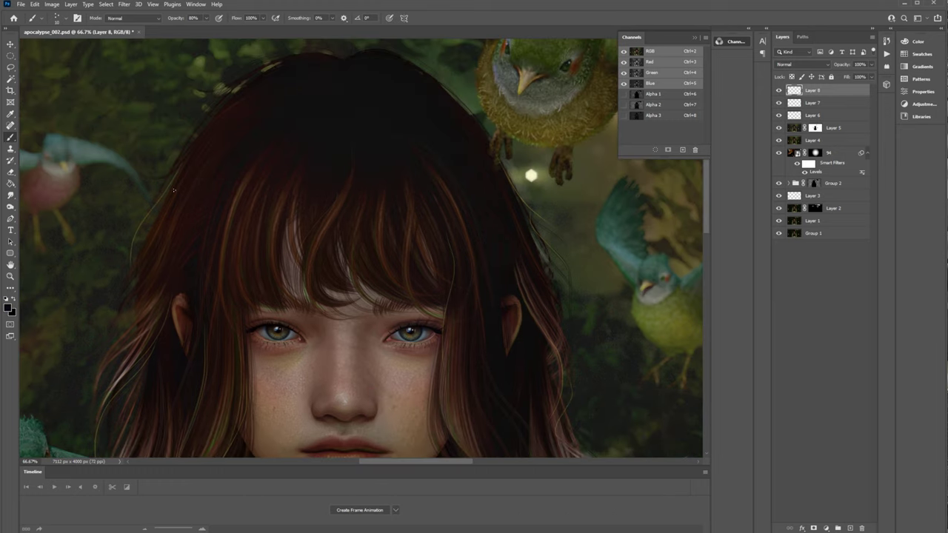
Add a new layer above the hair layers, choose a 175 px textured skin brush and sample the cheek color.
key("z")
left_click(345, 385)
left_click(850, 528)
key("b")
right_click(296, 246)
double_click(430, 378)
left_click(355, 245, "alt")
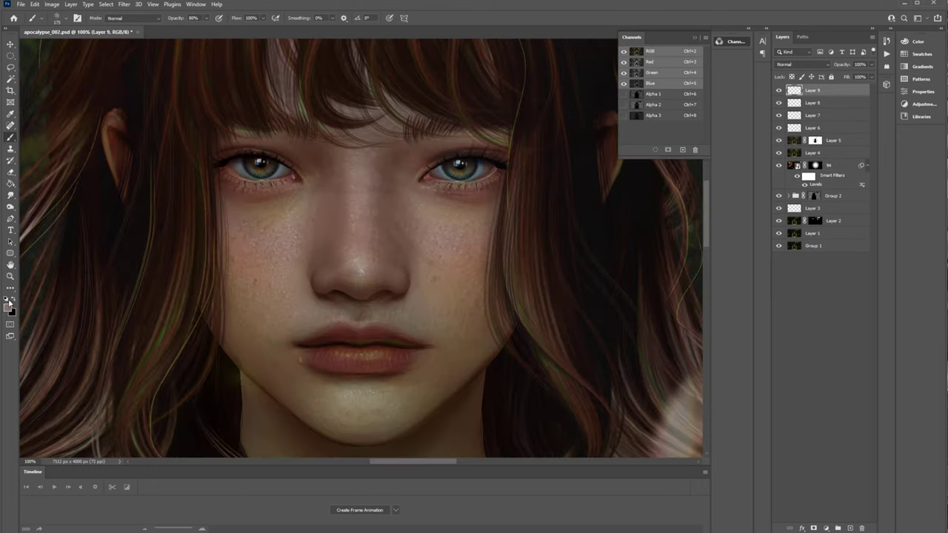
Set the skin texture layer to Overlay and paint white texture over the face and the shoulder under the blue and pink bird.
left_click_drag(426, 214, 434, 237)
mouse_move(222, 429)
left_mouse_down()
mouse_move(353, 345)
mouse_move(348, 374)
left_mouse_up()
key("bracketright")
key("bracketright")
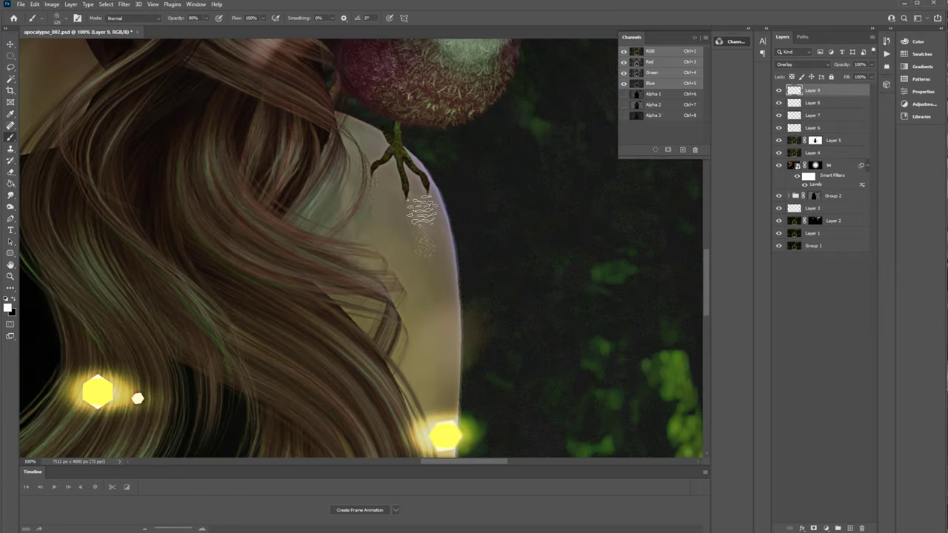
left_click_drag(420, 212, 408, 262)
Clean up the skin texture with the Eraser and continue it along the arms with the brush at 40% opacity.
key("e")
key("ctrl+minus")
key("ctrl+minus")
key("b")
scroll(337, 277, "down", 8)
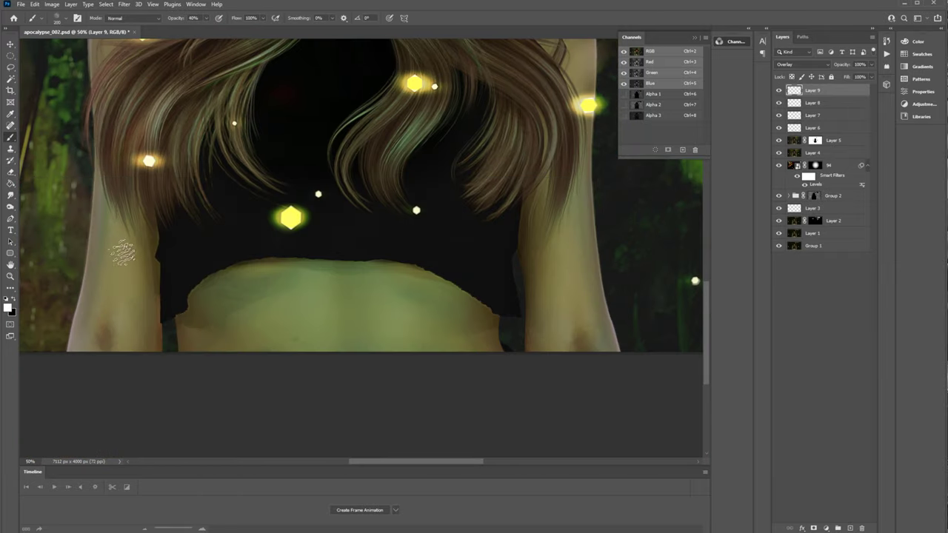
key("z")
left_click(413, 200, "alt")
left_click(412, 200, "alt")
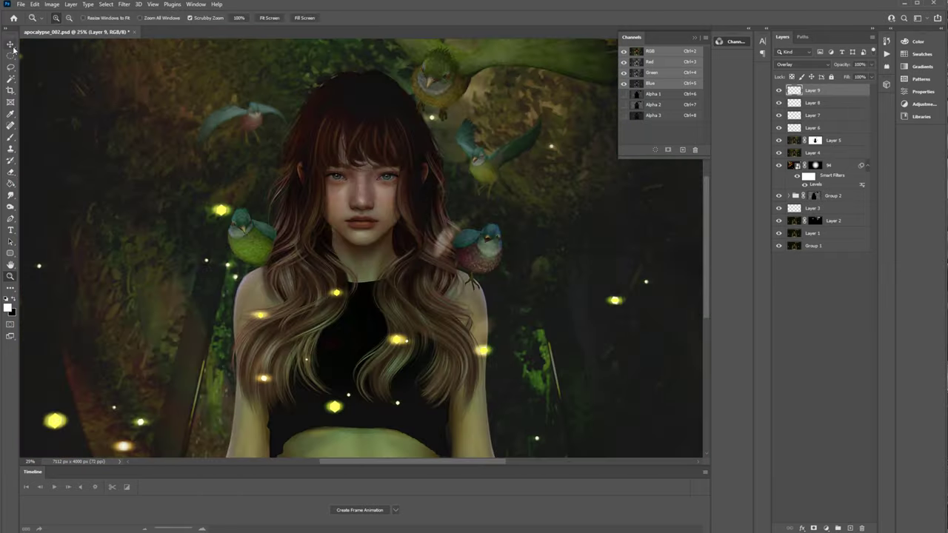
Flatten the image and duplicate it onto a new layer.
right_click(853, 102)
left_click(880, 374)
key("ctrl+j")
In Camera Raw, set temperature -31, tint -23, exposure -0.10, contrast +18, highlights +4, shadows +7, vibrance +31 and saturation +2.
left_click(124, 5)
left_click(156, 69)
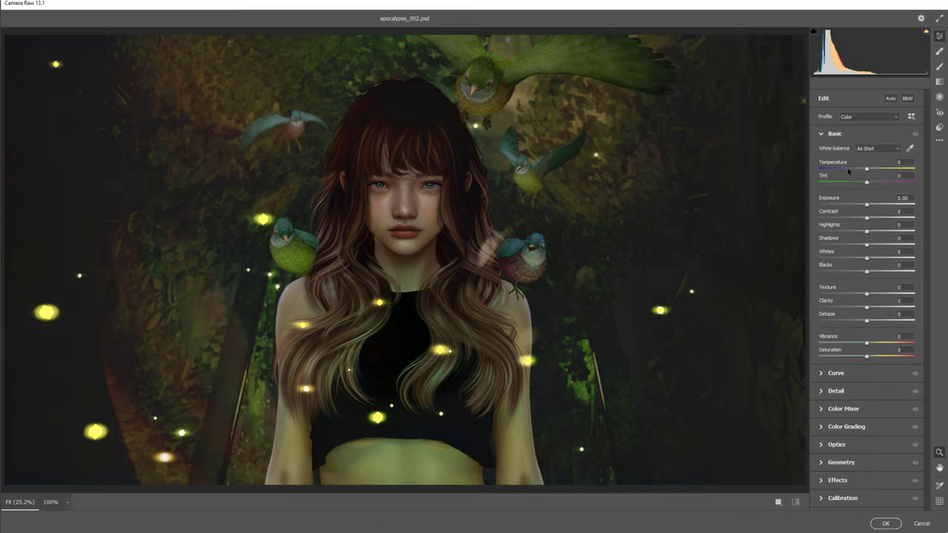
left_click_drag(867, 169, 851, 168)
left_click_drag(867, 182, 855, 183)
left_click_drag(866, 206, 866, 205)
left_click_drag(866, 219, 876, 219)
left_click_drag(867, 232, 870, 232)
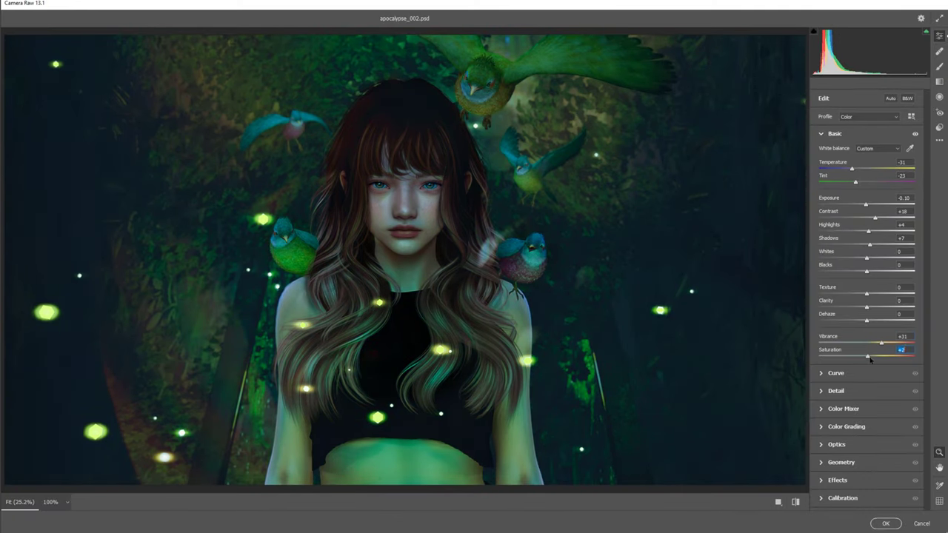
Adjust the Effects and Optics corrections and set sharpening to 27 in Camera Raw.
left_click(838, 481)
left_click_drag(819, 282, 845, 265)
left_click(836, 223)
left_click(836, 170)
left_click_drag(819, 191, 836, 194)
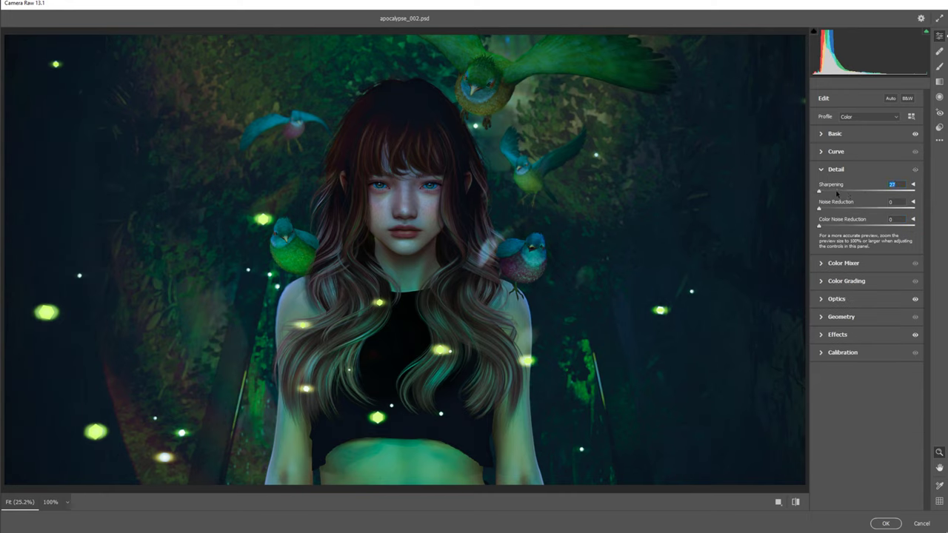
Set Color Mixer saturation to +46 for reds and +36 for purples, lower the temperature further and apply the filter.
left_click(842, 353)
left_click(843, 187)
left_click(854, 214)
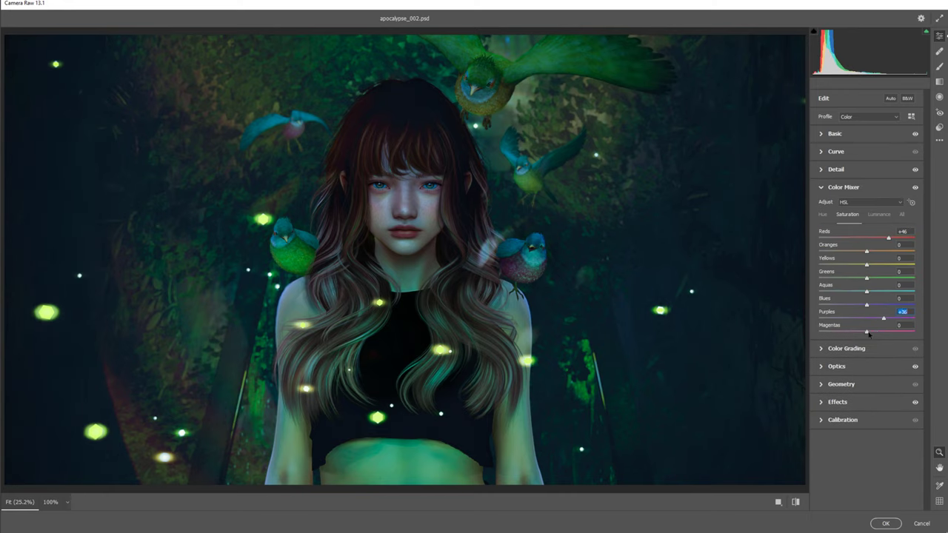
left_click(844, 187)
left_click(835, 134)
left_click_drag(863, 168, 853, 170)
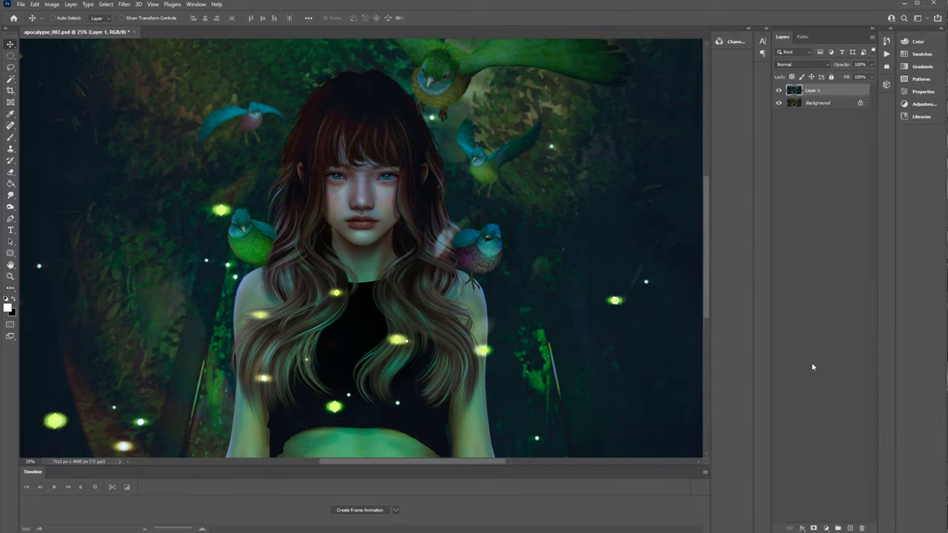
Try a 2058 x 3080 px portrait crop around the girl with Camera Raw vignetting of -34.
key("ctrl+minus")
key("c")
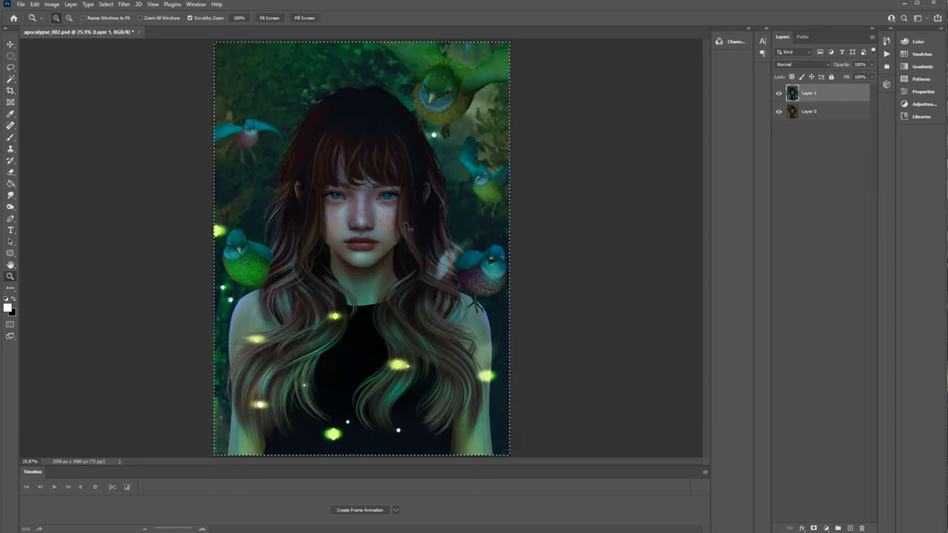
key("shift+ctrl+a")
left_click(834, 133)
left_click(836, 220)
left_click(836, 223)
left_click(836, 402)
left_click_drag(867, 296, 850, 297)
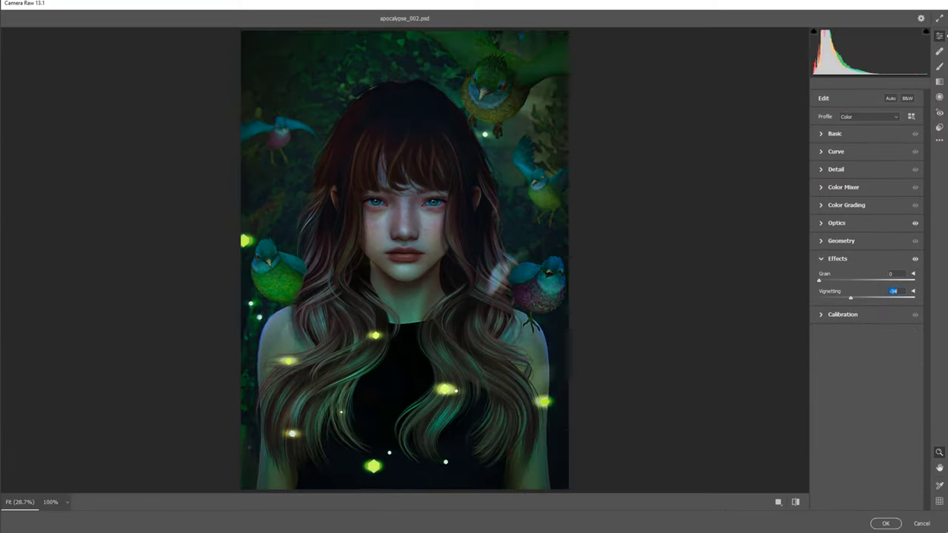
left_click(886, 524)
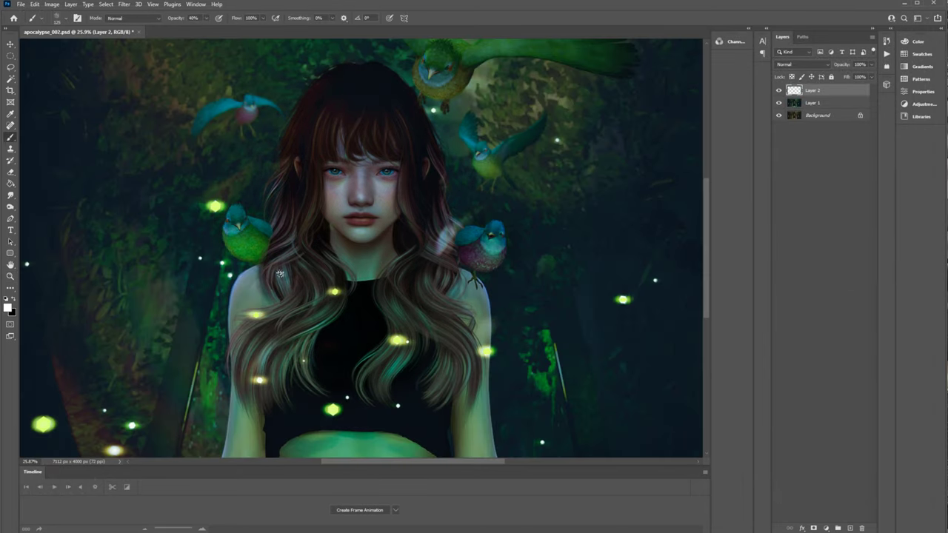
Sample the yellow-green firefly glow and dab small soft fireflies across the forest on a new layer.
left_click(215, 205, "alt")
right_click(208, 205)
left_click(250, 316)
left_click(108, 240)
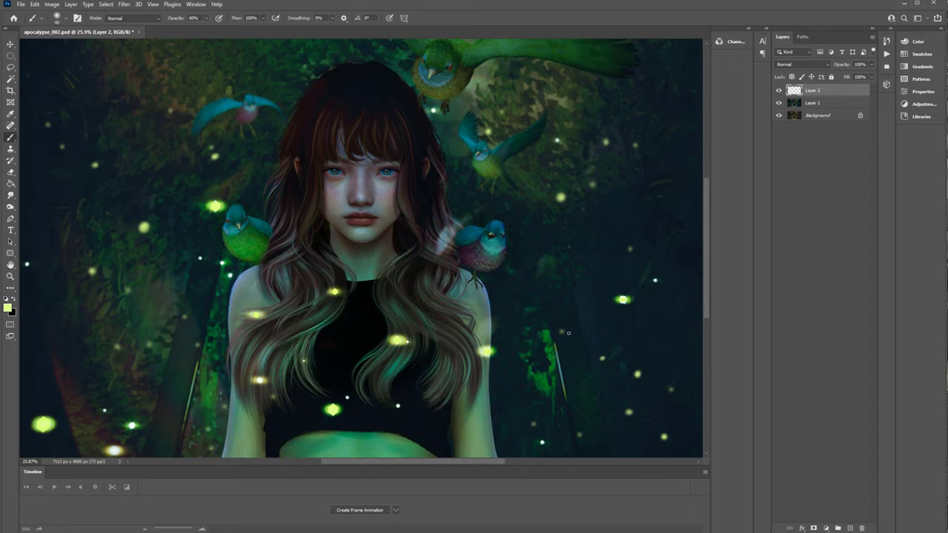
left_click_drag(370, 222, 456, 220)
left_click_drag(518, 222, 382, 216)
left_click(473, 380)
Duplicate the firefly layer, apply a 16.6-pixel Gaussian Blur, adjust its Hue/Saturation and set its blend mode to Color Dodge.
key("ctrl+j")
left_click(124, 5)
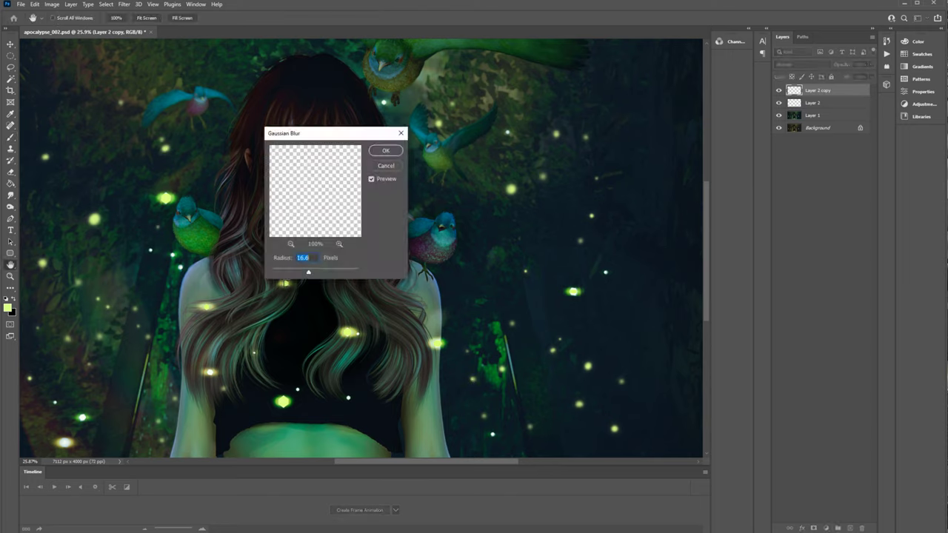
left_click(385, 150)
key("ctrl+u")
left_click(691, 284)
left_click(697, 189)
left_click(802, 65)
left_click(792, 140)
Duplicate both firefly layers together and transform the copies to scatter more lights.
left_click(812, 103, "shift")
right_click(841, 94)
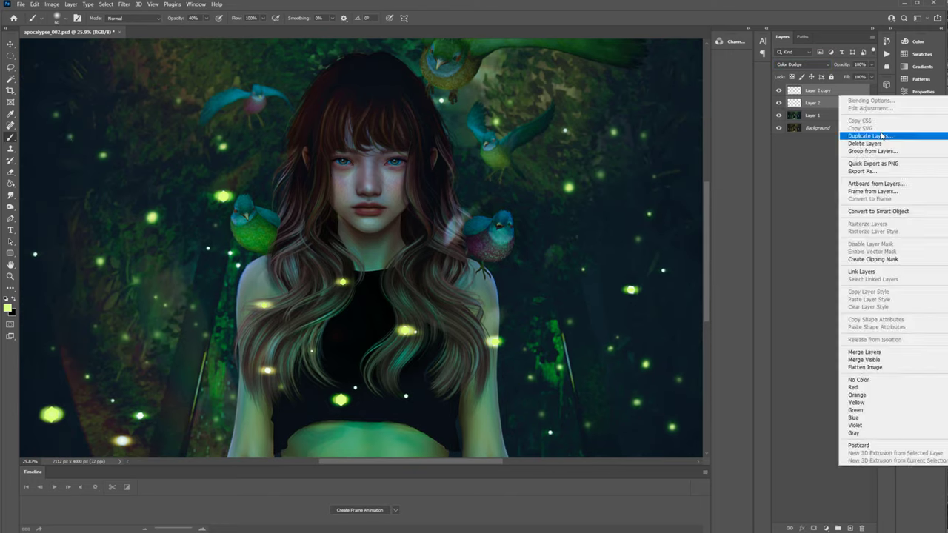
left_click(880, 136)
key("ctrl+t")
key("Return")
Duplicate the firefly layer pair twice more and spread the copies across both sides of the scene.
right_click(845, 101)
left_click(885, 144)
left_click_drag(333, 282, 225, 318)
right_click(844, 101)
left_click(884, 144)
left_click_drag(370, 282, 650, 294)
Duplicate another pair of firefly layers, enlarge the copies and move them over the girl's hair and the foreground.
left_click(836, 128)
left_click(831, 165)
left_click(829, 178, "shift")
right_click(830, 165)
left_click(868, 206)
key("ctrl+t")
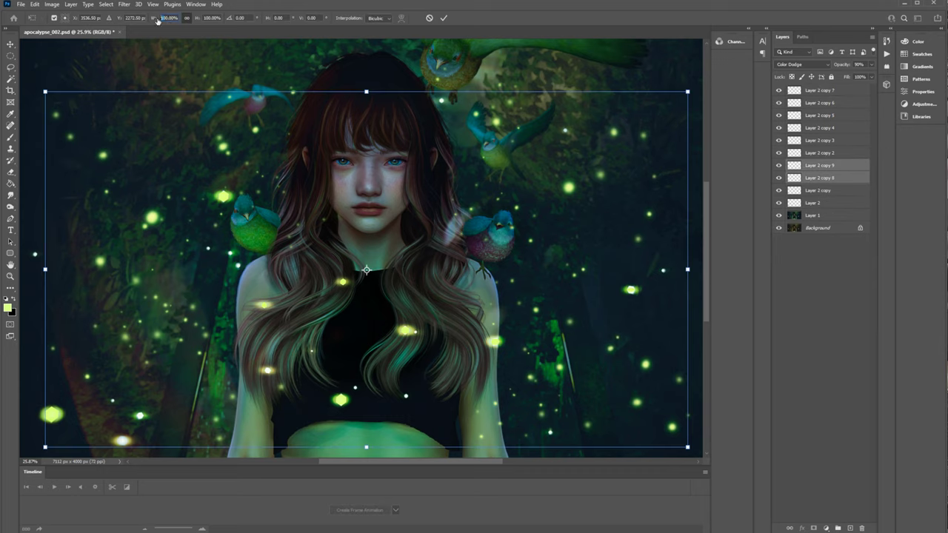
key("Return")
left_click_drag(297, 230, 354, 232)
left_click(835, 104)
left_click(834, 130, "shift")
left_click(832, 153)
left_click(831, 178, "shift")
left_click(832, 154)
left_click(832, 142)
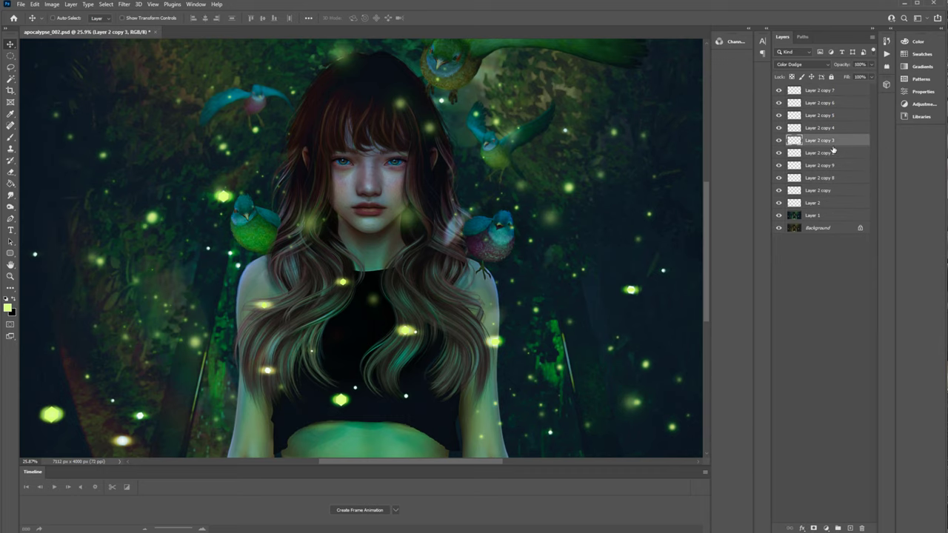
Add a full-image layer in the original warm colors on top of the stack and apply a 5.6-pixel High Pass filter.
key("z")
left_click(383, 283, "alt")
key("ctrl+0")
left_click(829, 90)
key("ctrl+alt+shift+e")
left_click(124, 4)
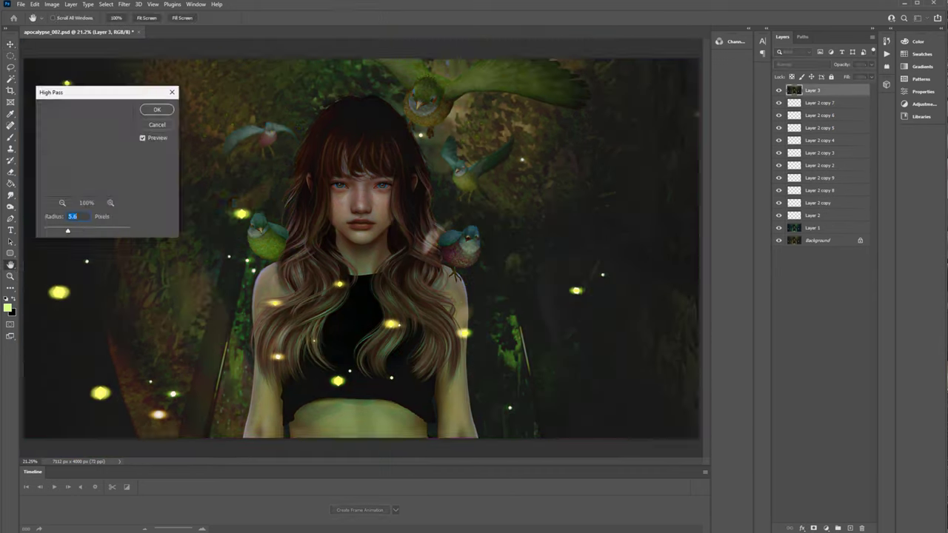
left_click(158, 111)
Flatten all layers, then apply a Camera Raw adjustment with temperature -14 and exposure +0.05.
key("v")
right_click(836, 178)
left_click(881, 451)
left_click(865, 452)
key("ctrl+shift+a")
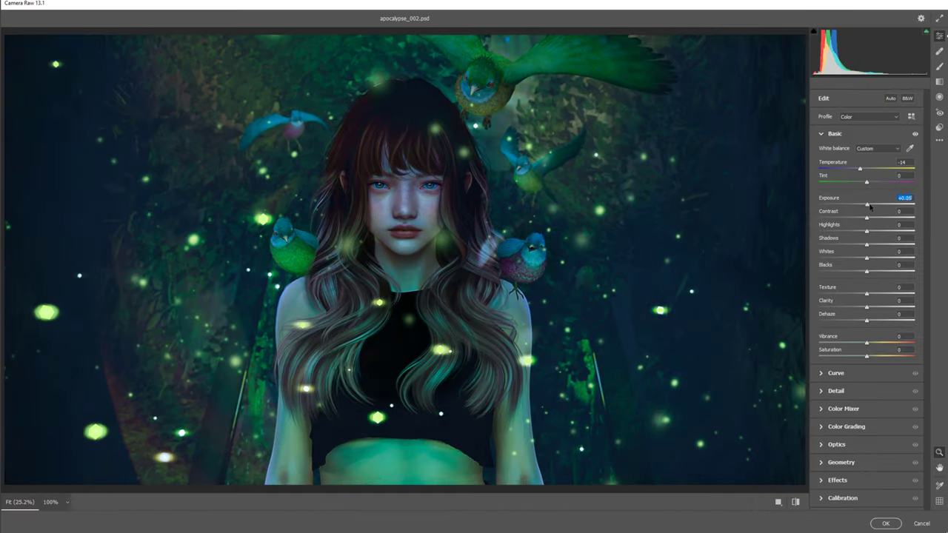
left_click(887, 523)
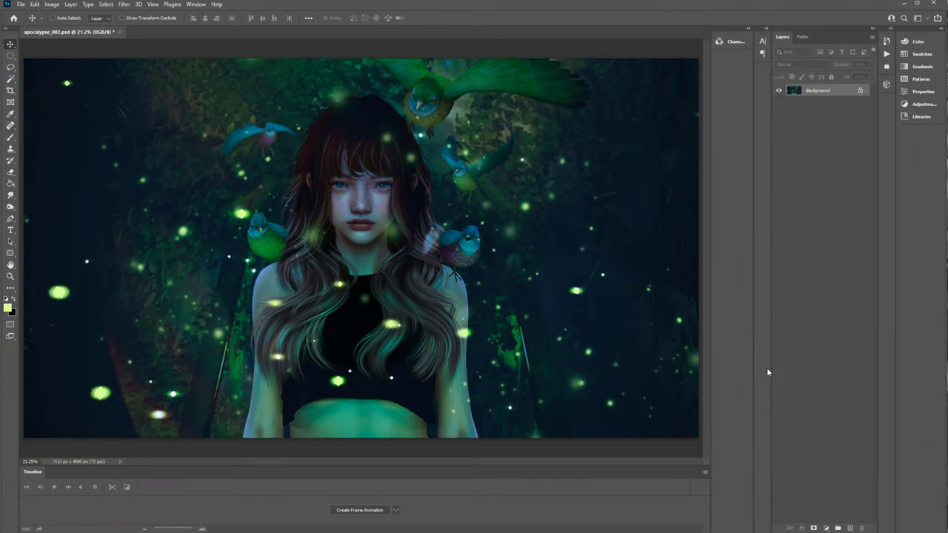
Set a yellow-green layer over the artwork to Soft Light at 23% opacity and shift its color toward blue with Hue/Saturation.
left_click(803, 64)
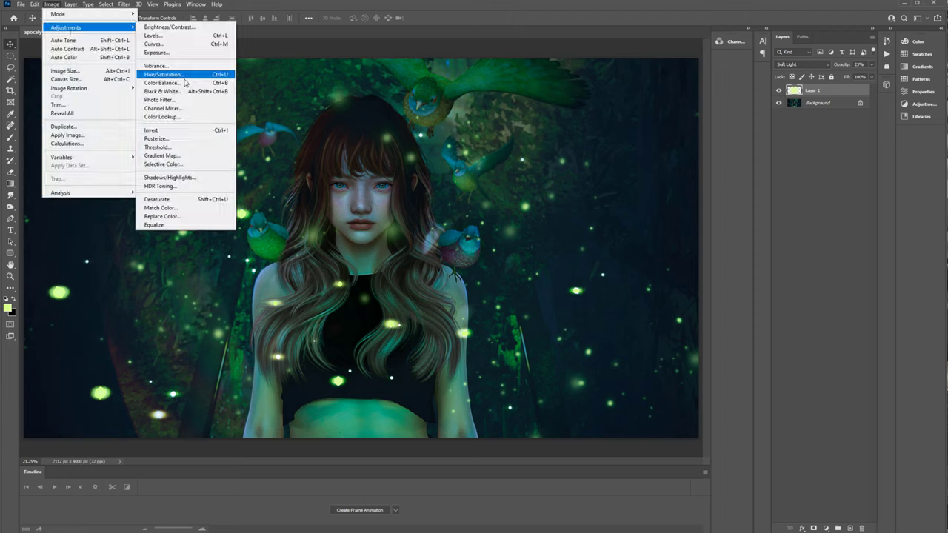
left_click(191, 79)
key("Return")
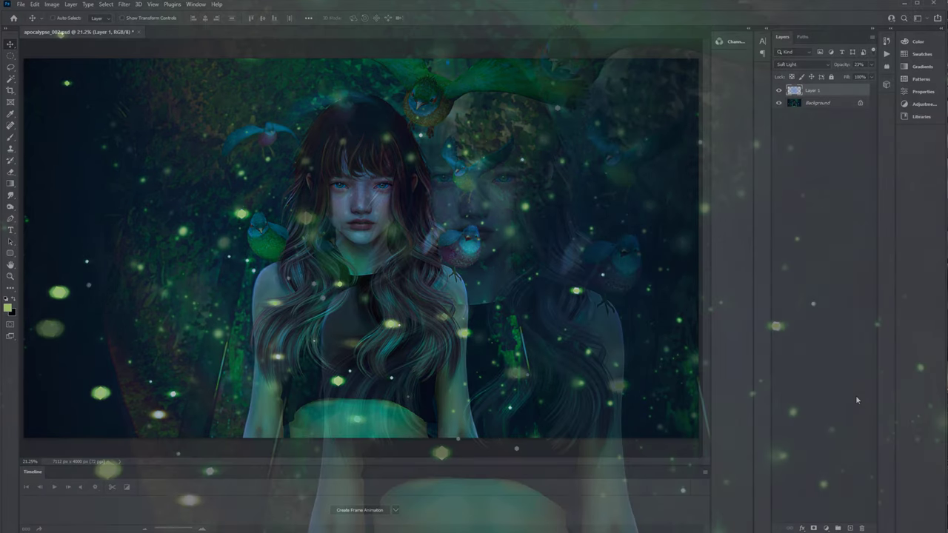